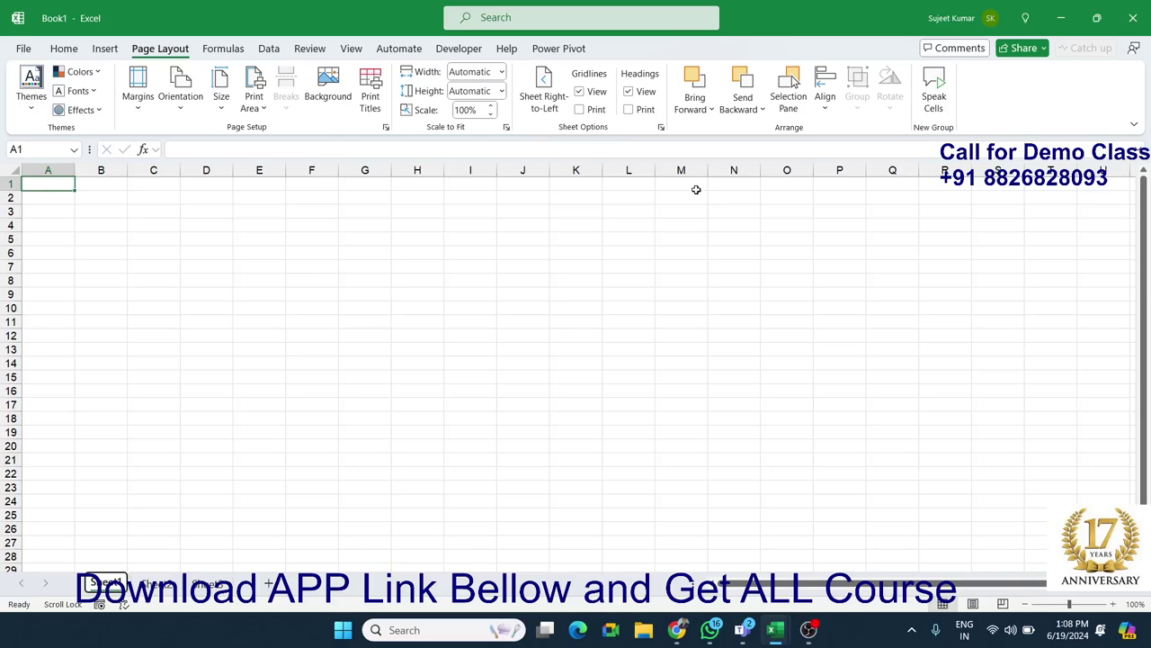
Compare with the reference attendance workbook, then turn off gridlines on the blank Book1 sheet.
{"action": "mouse_move", "coordinate": [779, 627]}
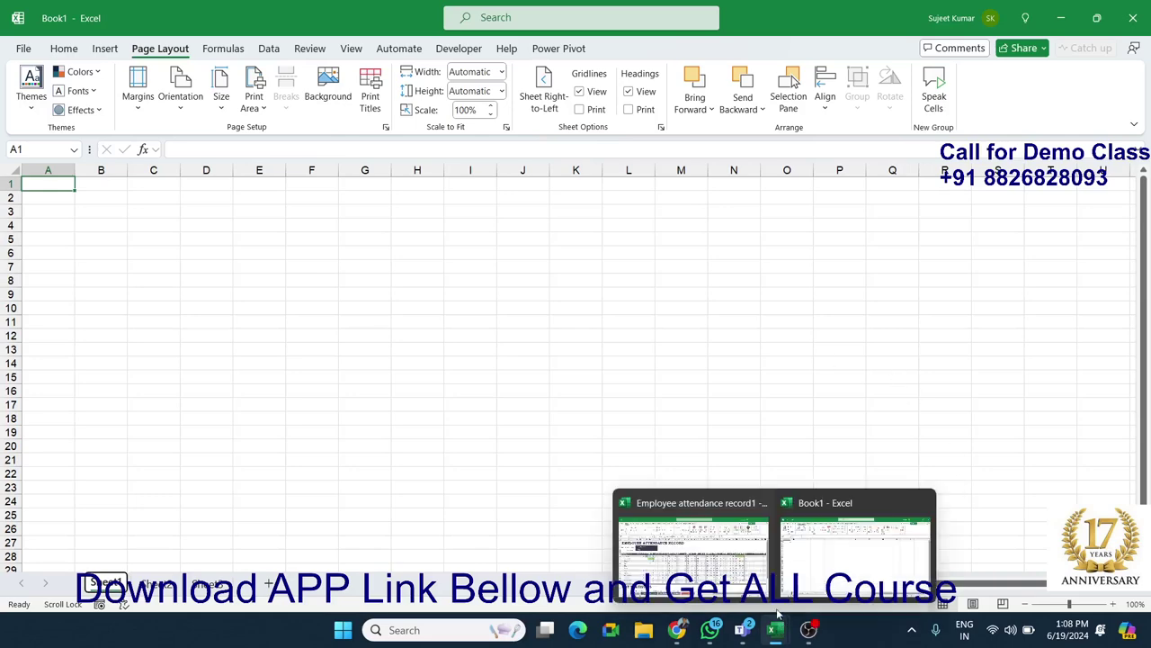
{"action": "left_click", "coordinate": [692, 544]}
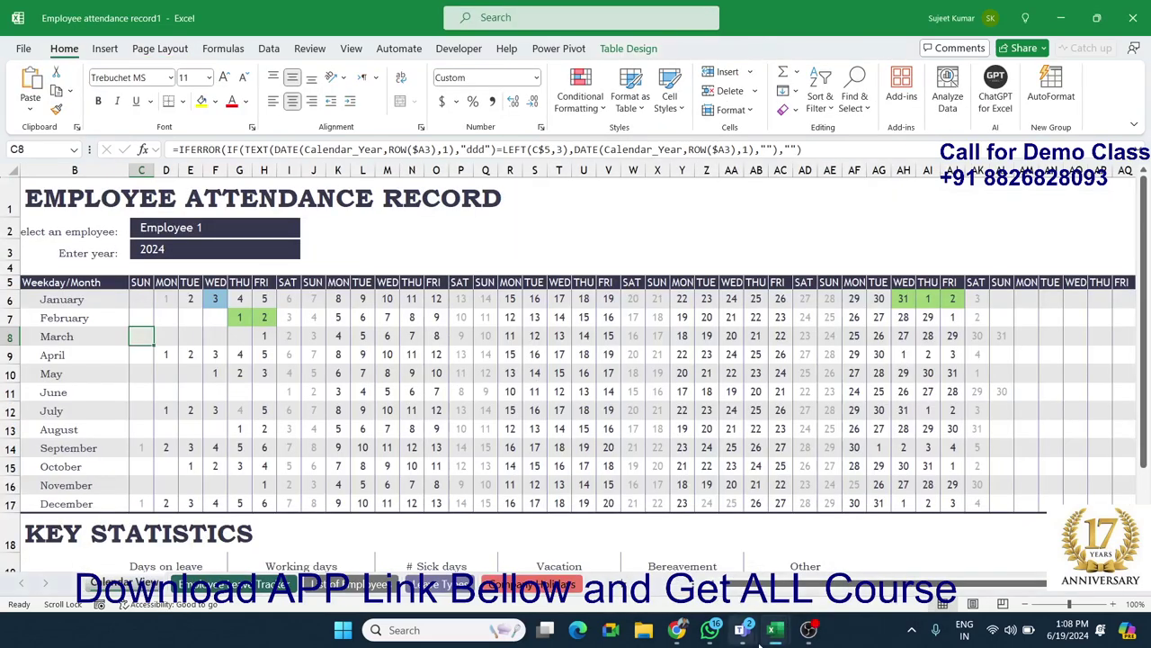
{"action": "mouse_move", "coordinate": [773, 630]}
{"action": "left_click", "coordinate": [863, 539]}
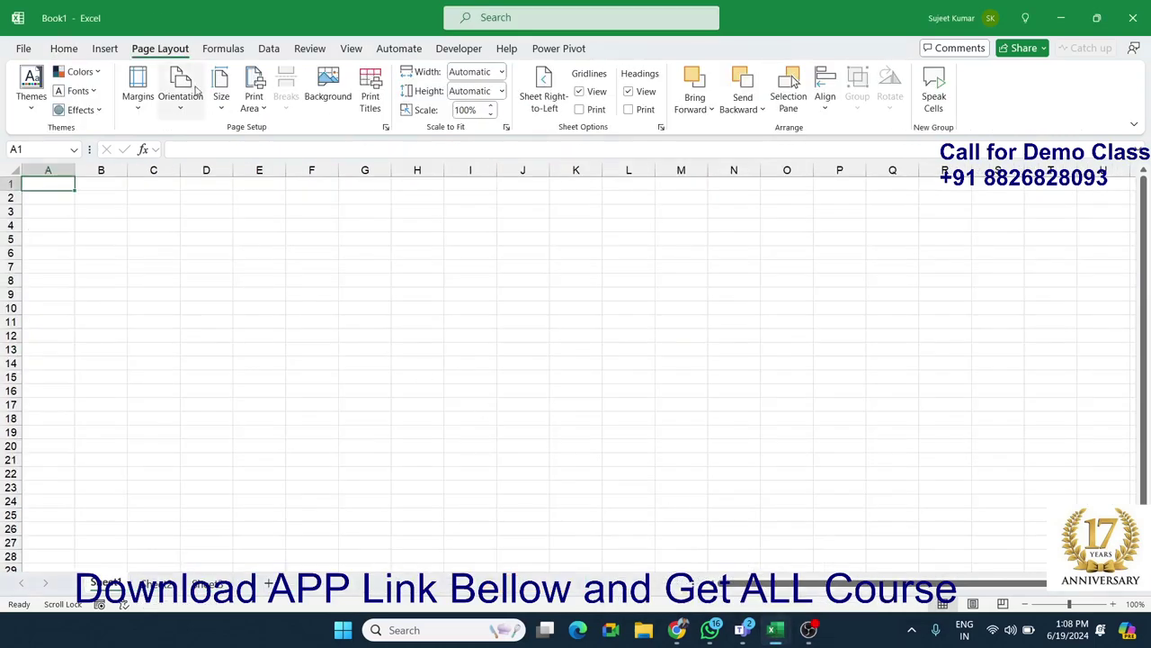
{"action": "left_click", "coordinate": [579, 91]}
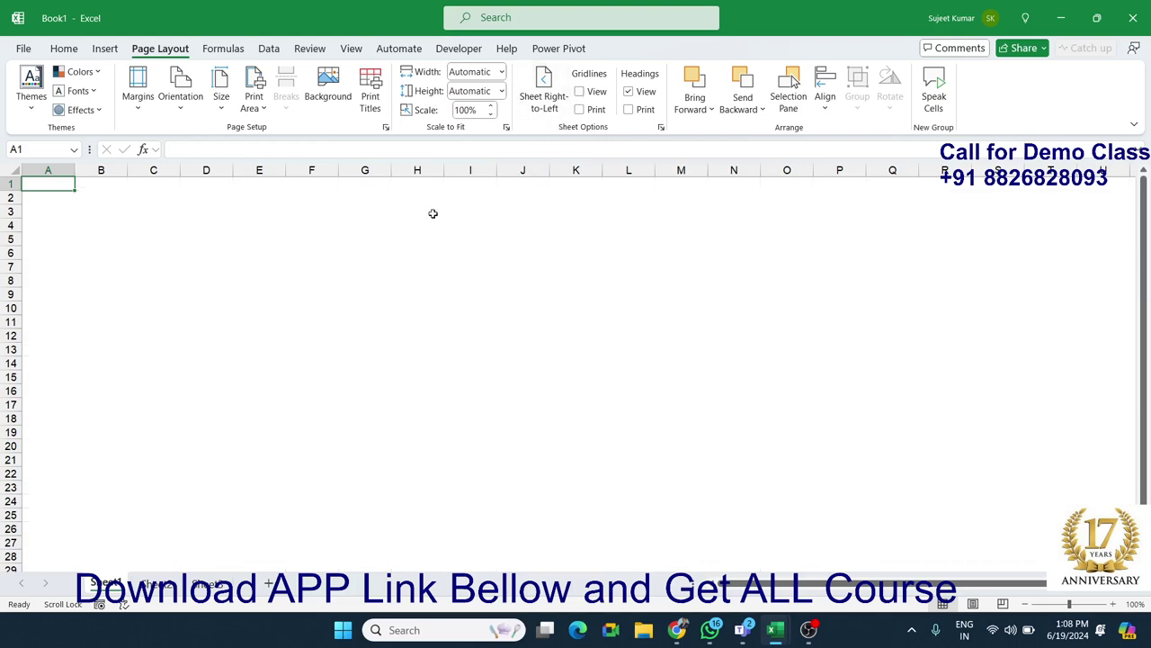
Select B2 and study the title text in the reference workbook.
{"action": "left_click", "coordinate": [94, 199]}
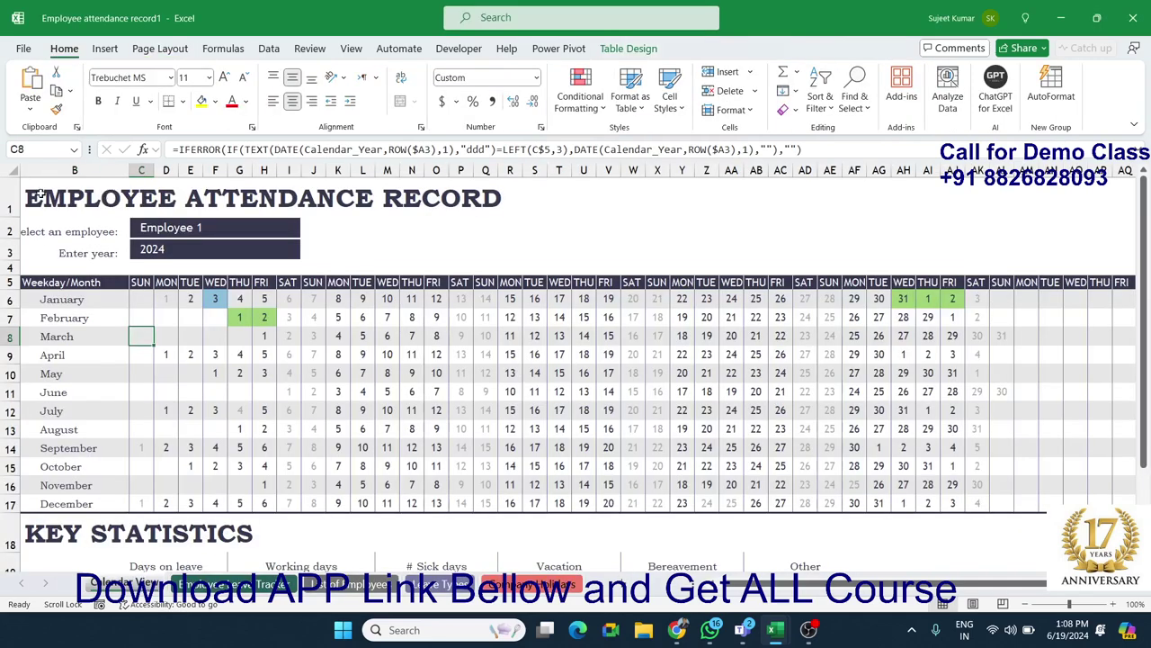
{"action": "left_click", "coordinate": [55, 189]}
{"action": "scroll", "coordinate": [55, 189], "scroll_direction": "left", "scroll_amount": 1}
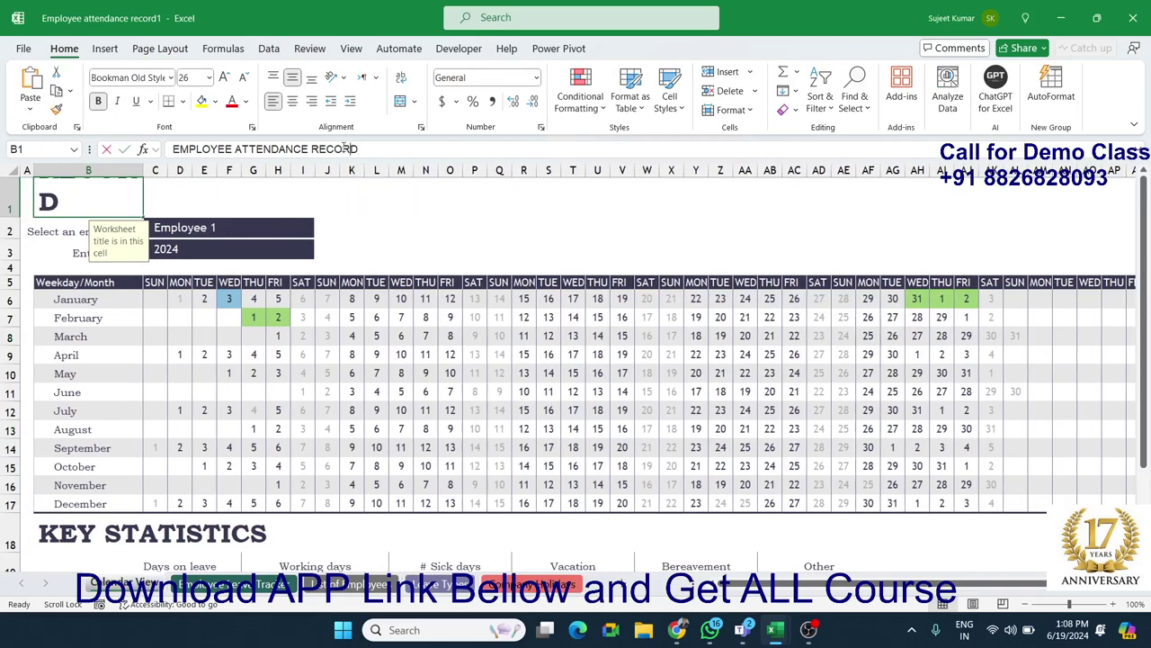
{"action": "left_click_drag", "start_coordinate": [360, 151], "coordinate": [25, 142]}
{"action": "key", "text": "Escape"}
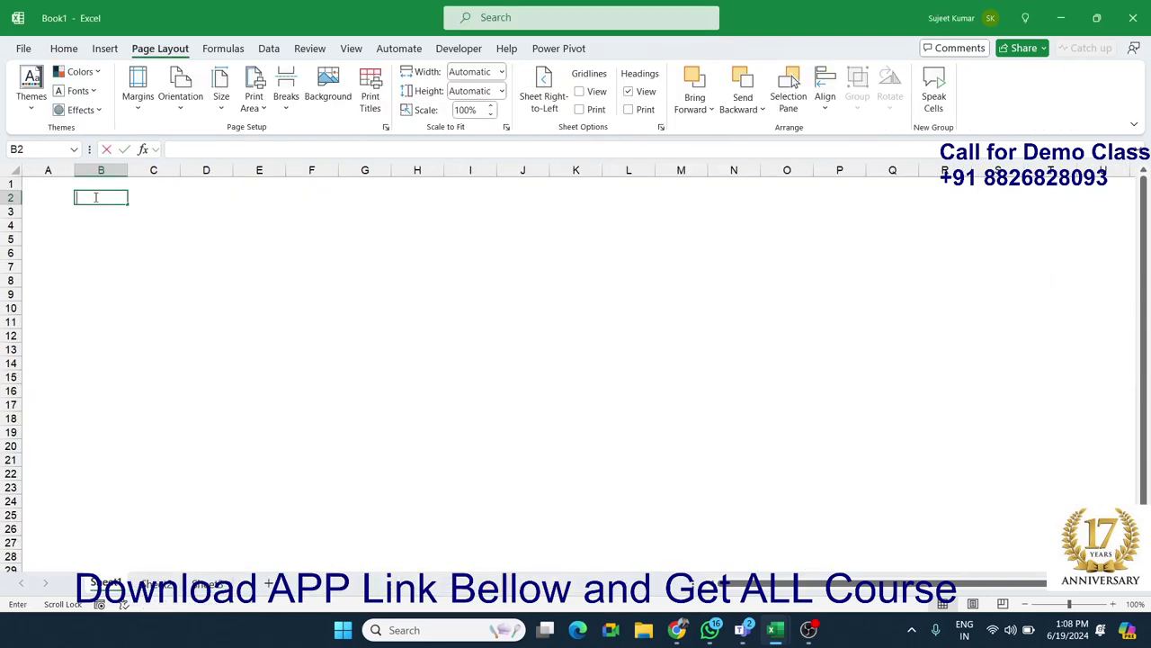
Enter EMPLOYEE ATTENDANCE RECORD in B2 and make row 2 taller.
{"action": "type", "text": "EMPLOYEE ATTENDANCE RECORD"}
{"action": "left_click", "coordinate": [90, 224]}
{"action": "left_click", "coordinate": [92, 197]}
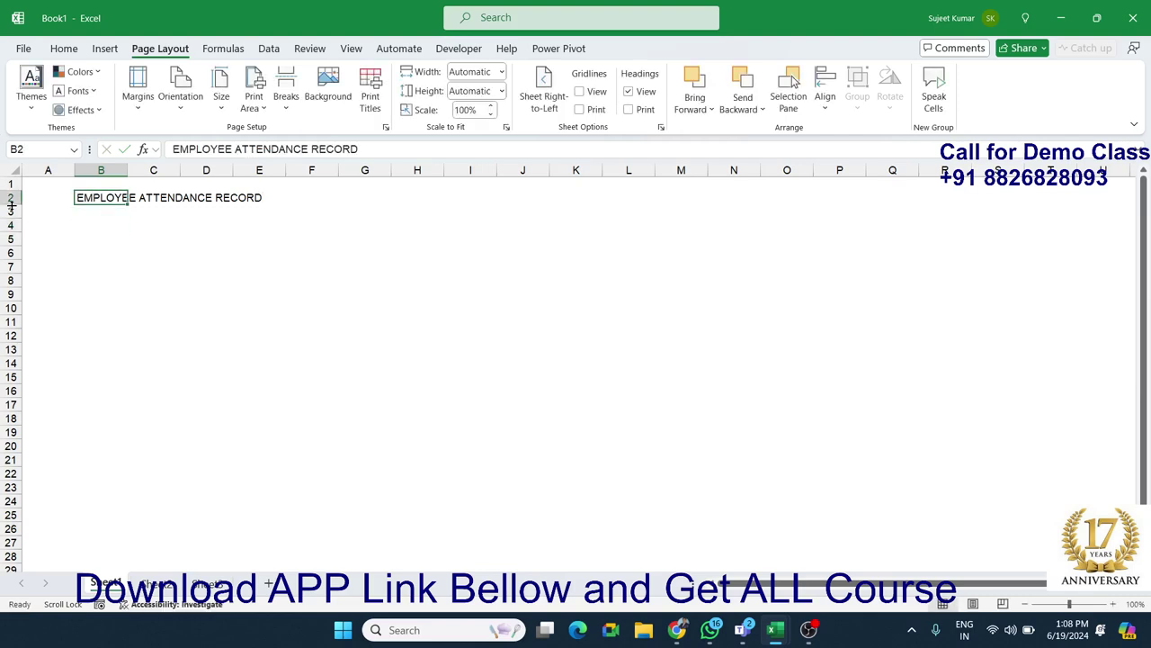
{"action": "left_click_drag", "start_coordinate": [11, 204], "coordinate": [10, 238]}
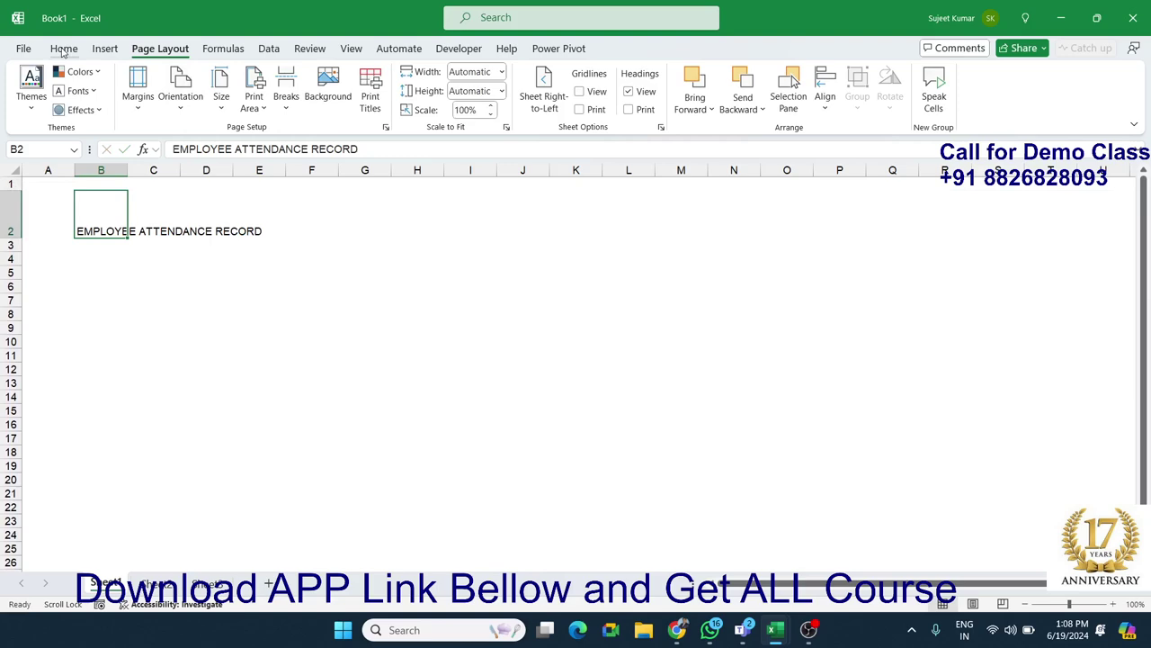
Increase the B2 title's font size step by step up to 36 points.
{"action": "left_click", "coordinate": [64, 50]}
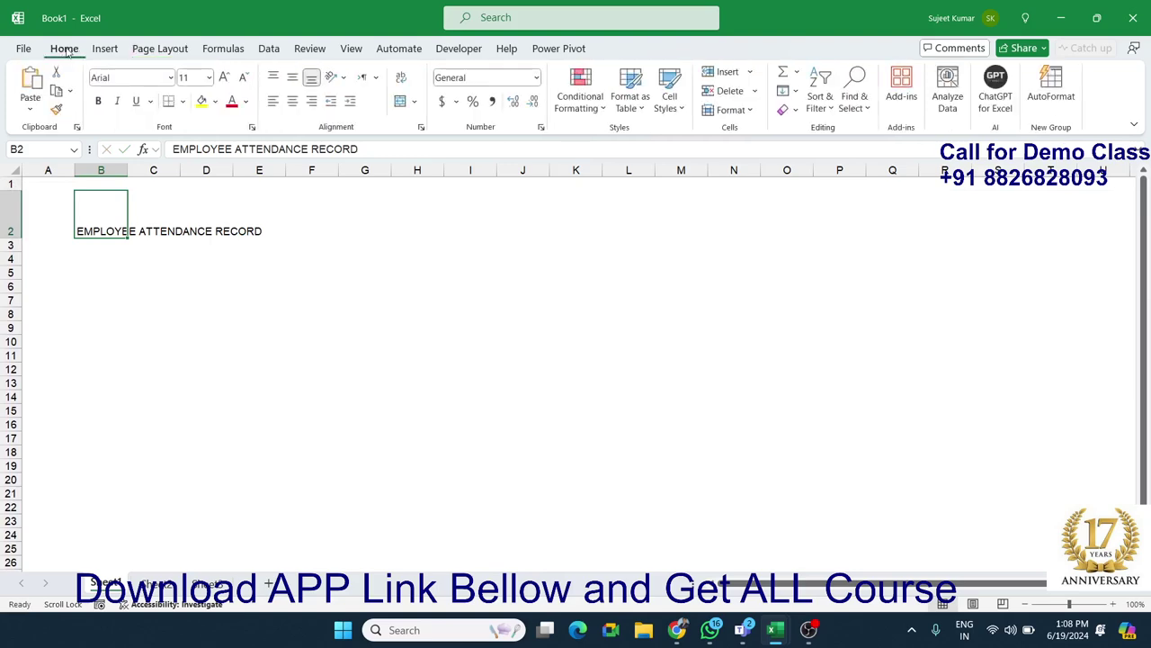
{"action": "left_click", "coordinate": [223, 80]}
{"action": "left_click", "coordinate": [223, 79]}
{"action": "left_click", "coordinate": [223, 79]}
{"action": "left_click", "coordinate": [223, 79]}
{"action": "left_click", "coordinate": [223, 79]}
{"action": "left_click", "coordinate": [224, 80]}
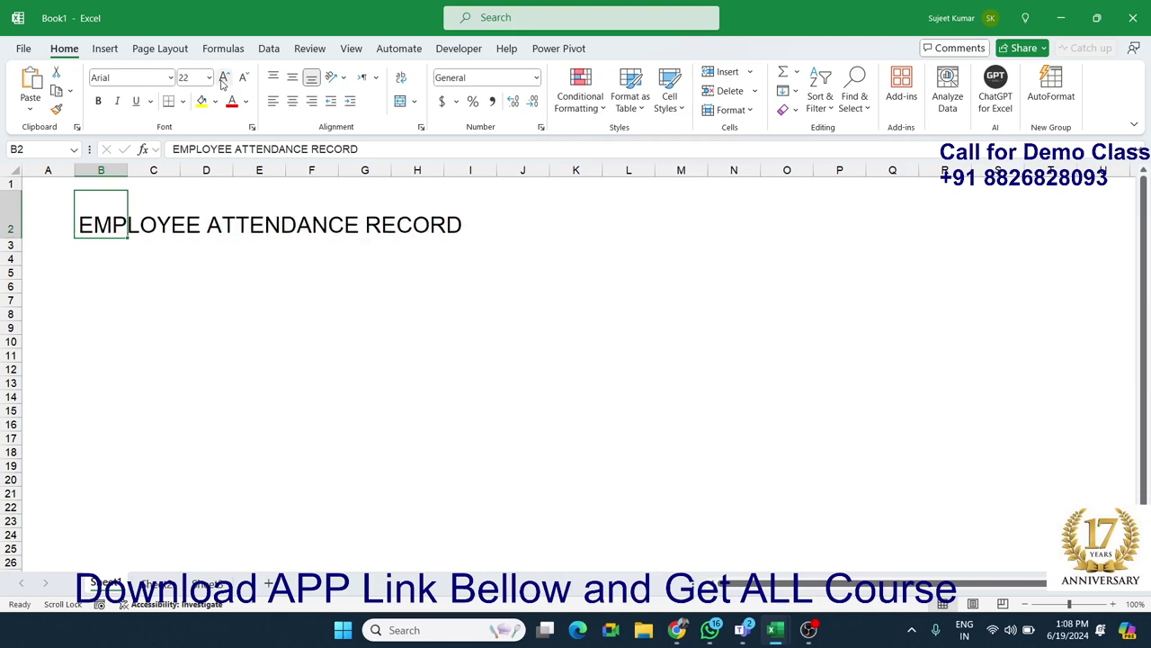
{"action": "left_click", "coordinate": [225, 79]}
{"action": "left_click", "coordinate": [225, 80]}
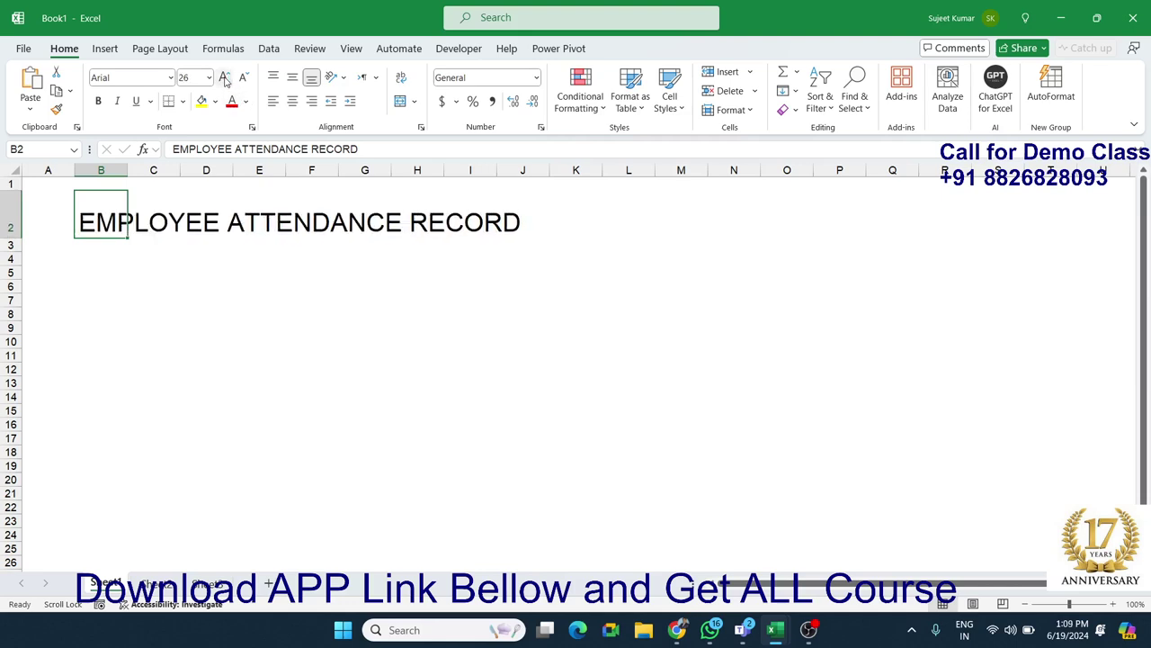
{"action": "left_click", "coordinate": [225, 79]}
{"action": "left_click", "coordinate": [225, 79]}
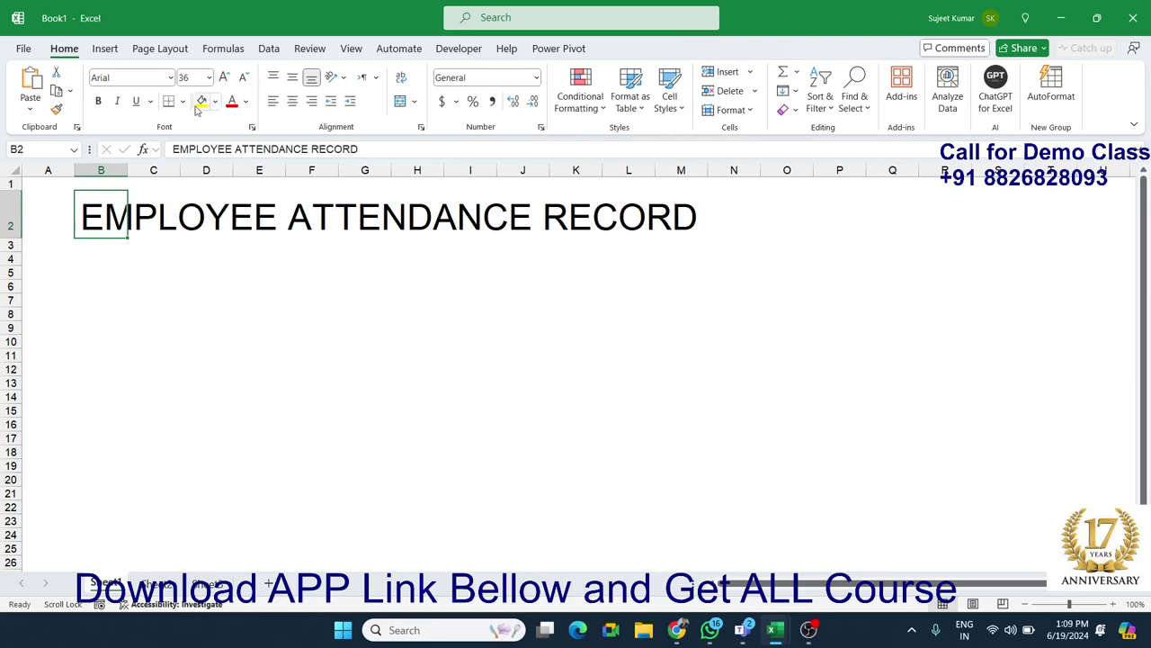
Make the title bold and dark blue.
{"action": "left_click", "coordinate": [99, 100]}
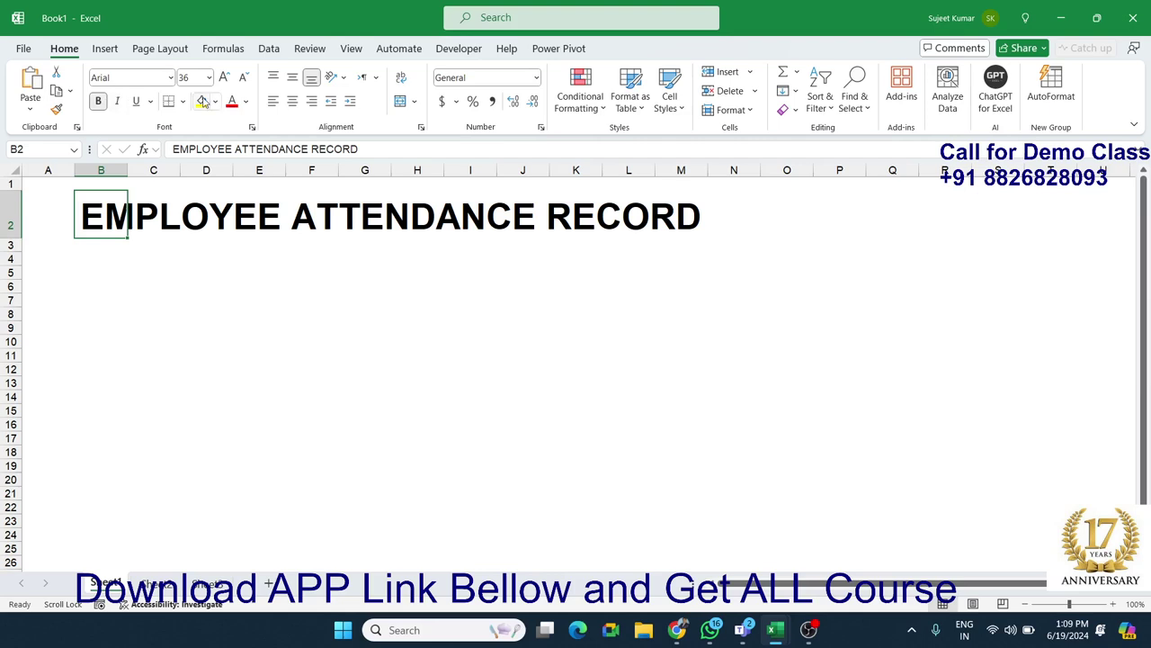
{"action": "left_click", "coordinate": [245, 101]}
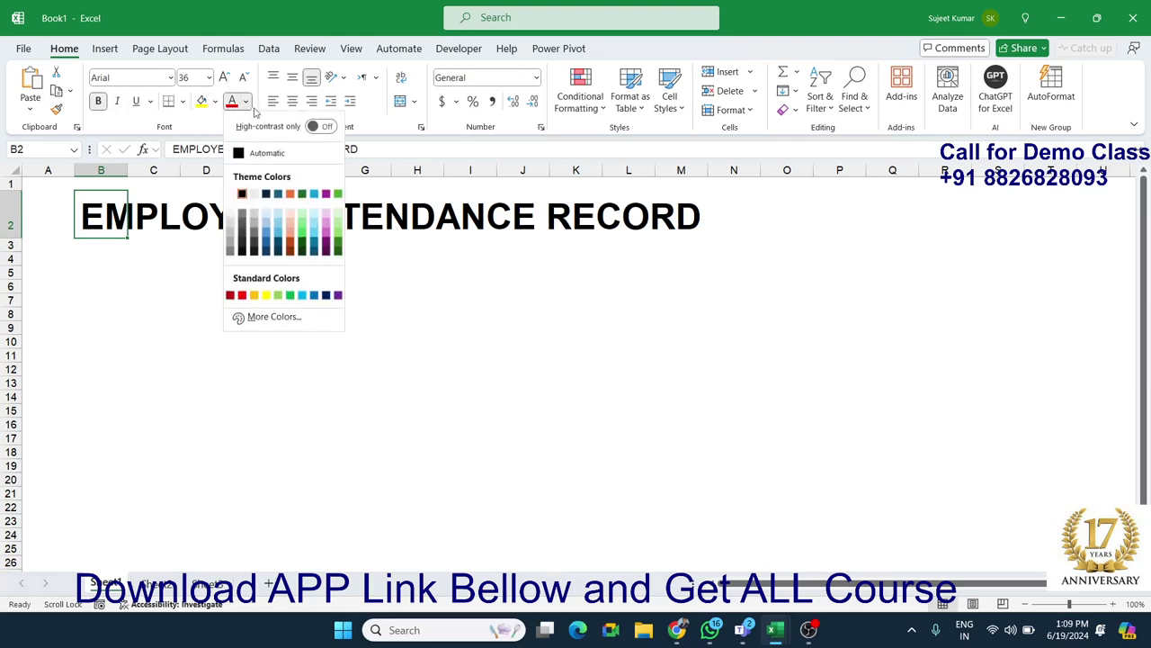
{"action": "left_click", "coordinate": [325, 295]}
{"action": "left_click", "coordinate": [218, 260]}
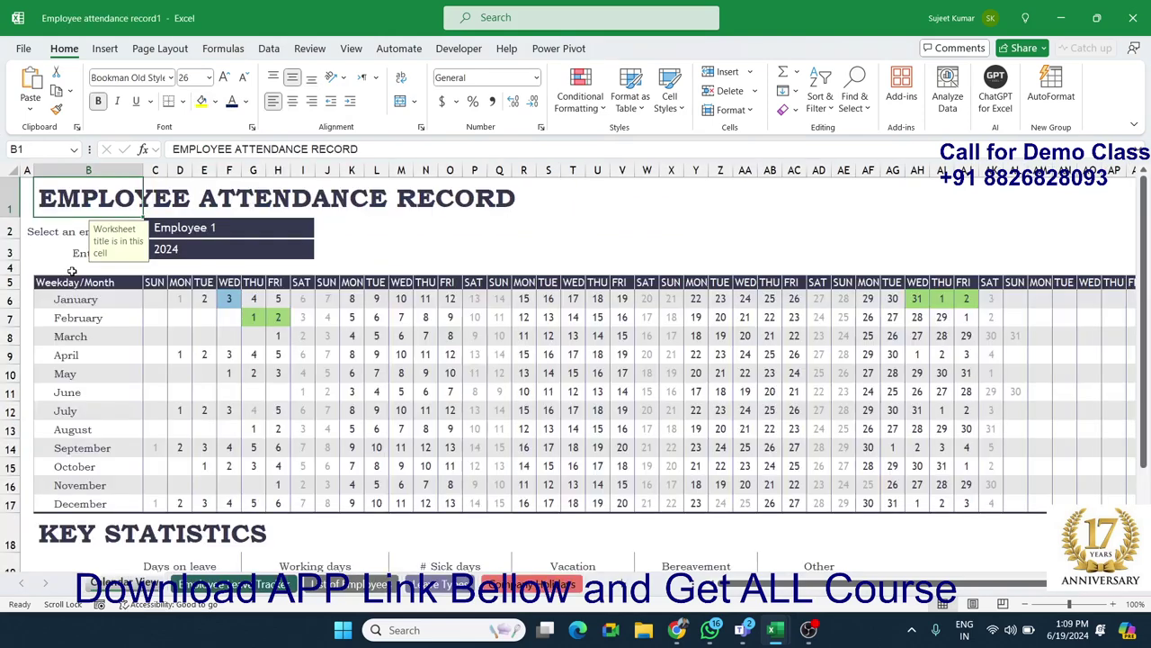
Check the reference label, then enter 'Select an employee:' in B3.
{"action": "left_click", "coordinate": [59, 234]}
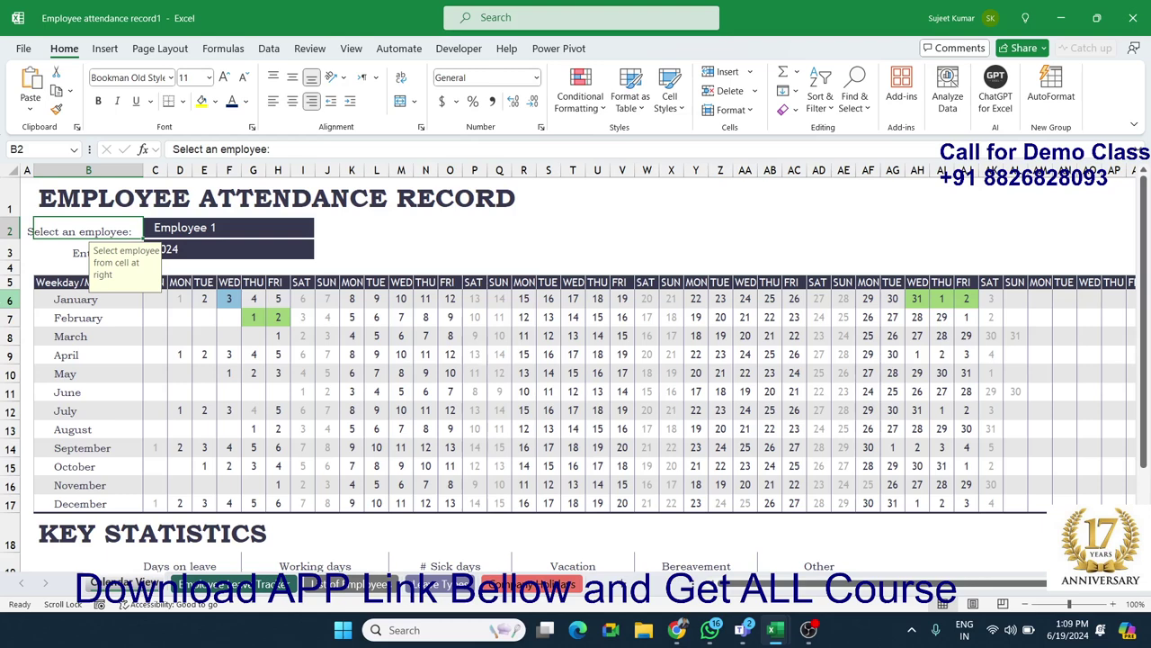
{"action": "triple_click", "coordinate": [268, 149]}
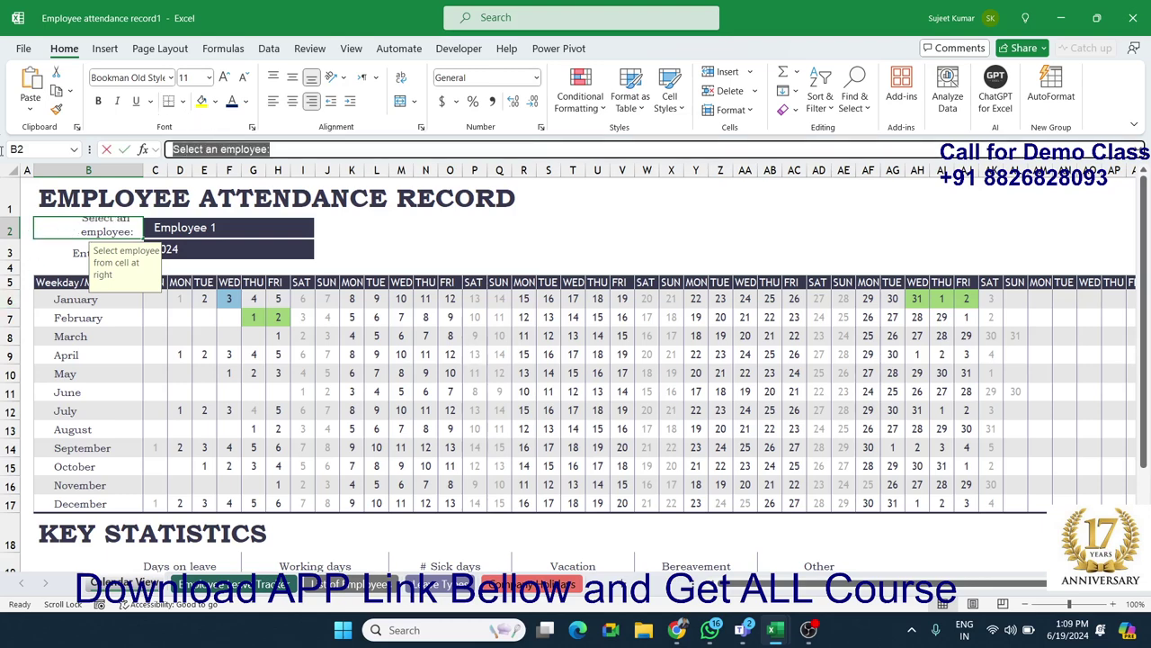
{"action": "key", "text": "Escape"}
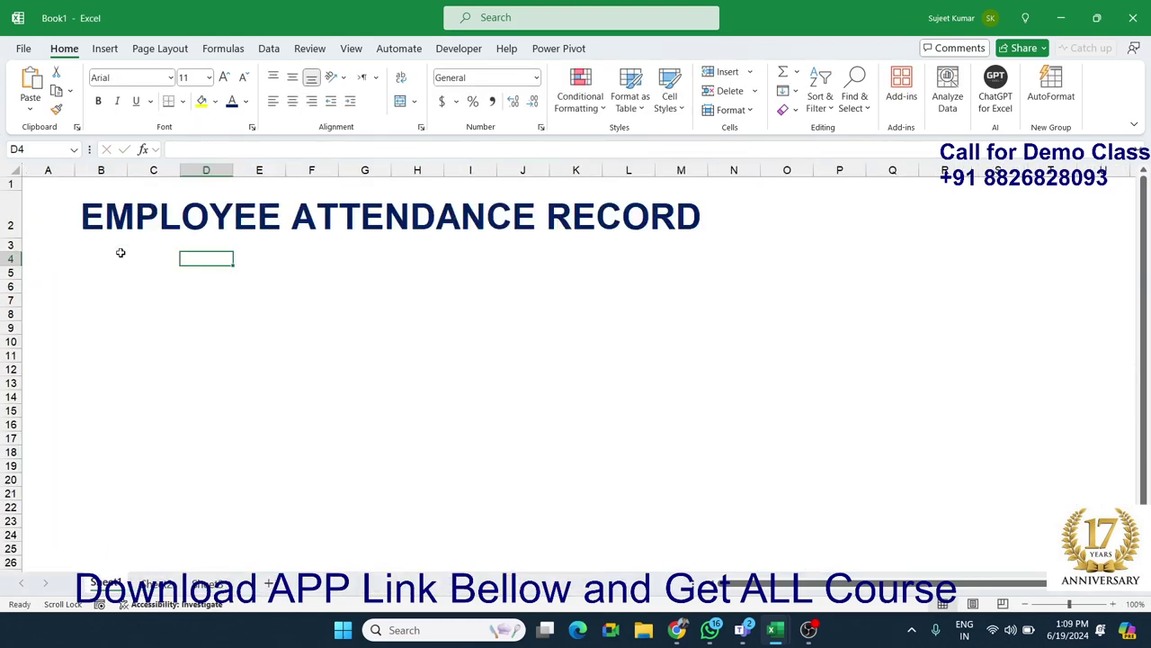
{"action": "left_click", "coordinate": [115, 257]}
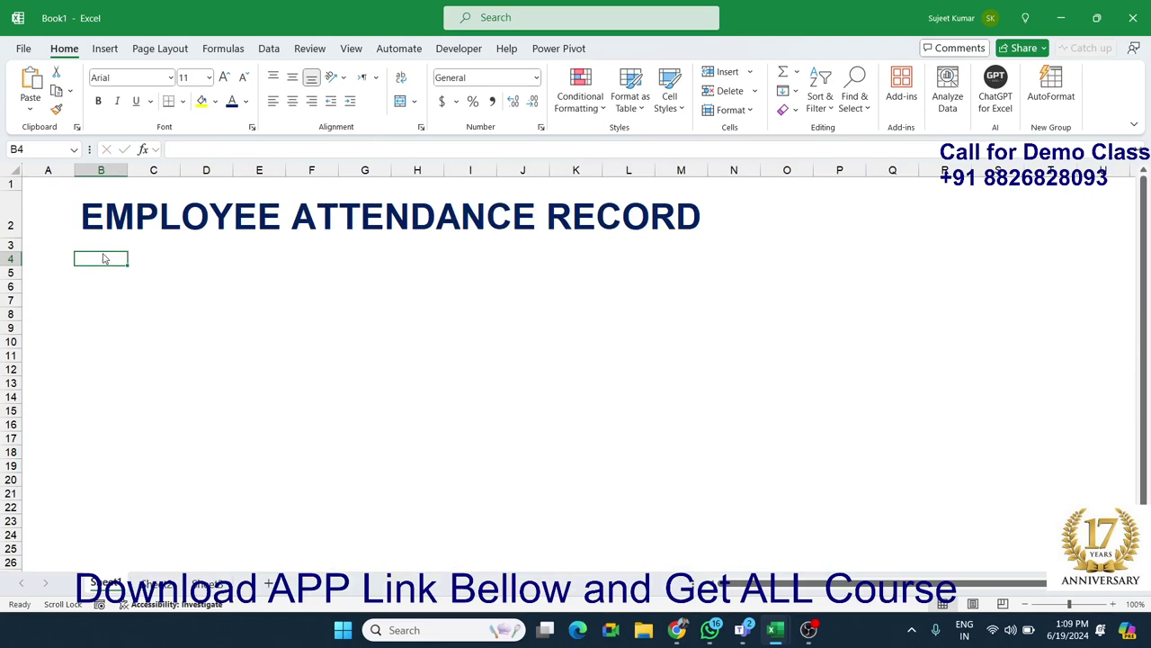
{"action": "left_click", "coordinate": [100, 251]}
{"action": "type", "text": "Select an employee:"}
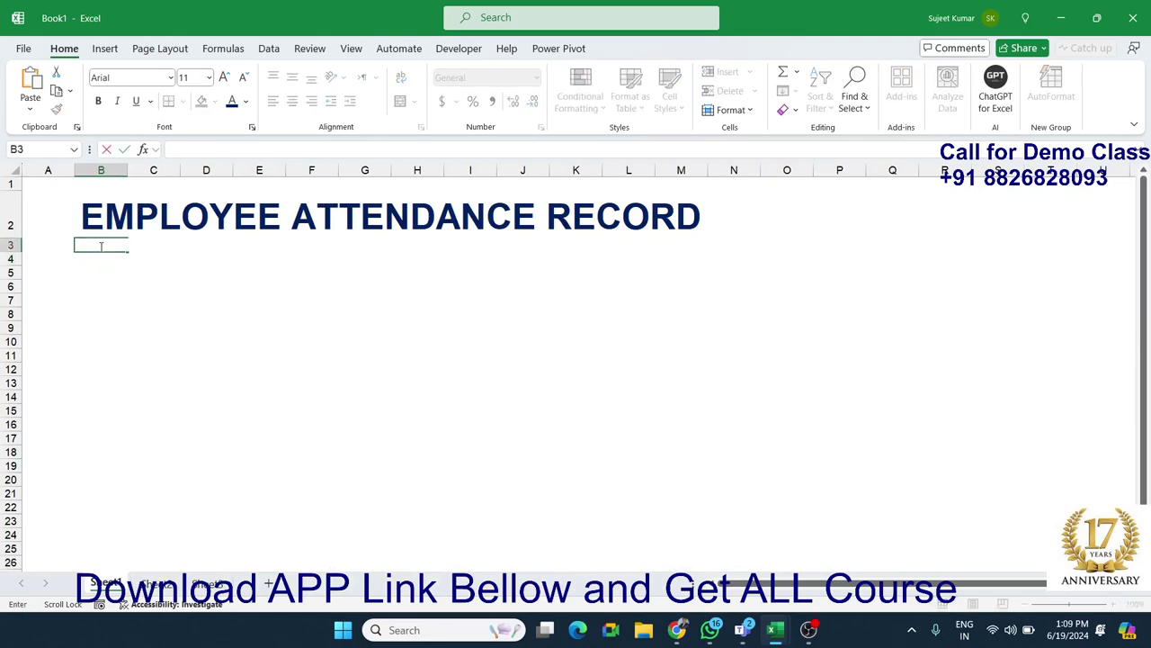
{"action": "key", "text": "Return"}
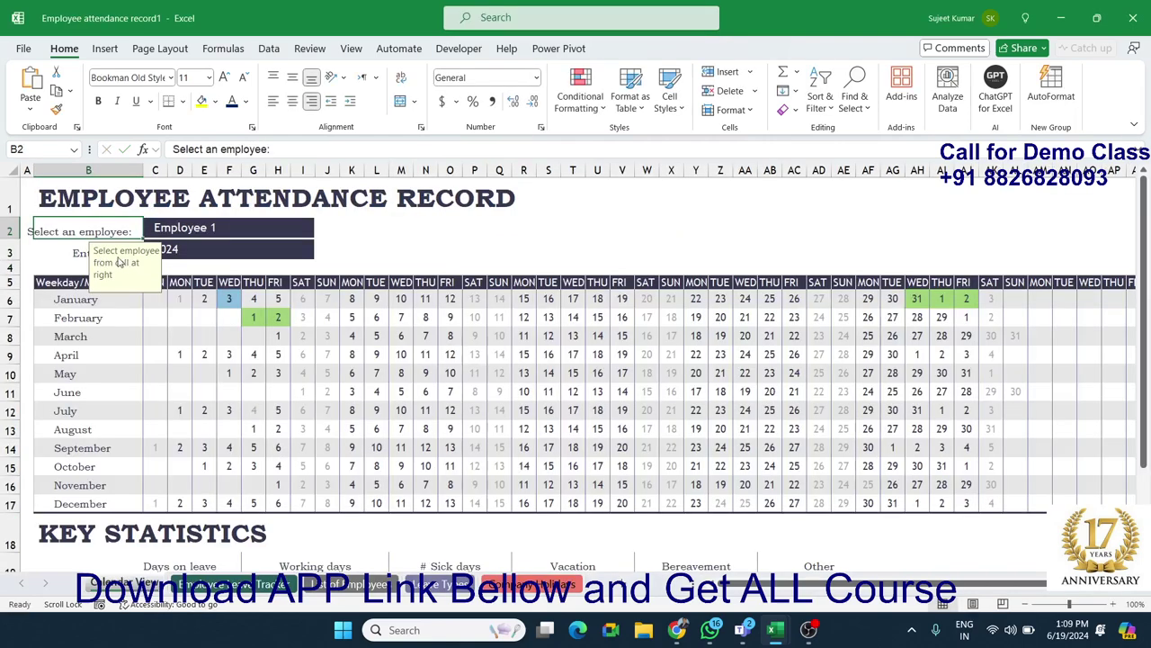
Enter 'Enter year:' in B5 after checking the reference year label.
{"action": "left_click", "coordinate": [79, 246]}
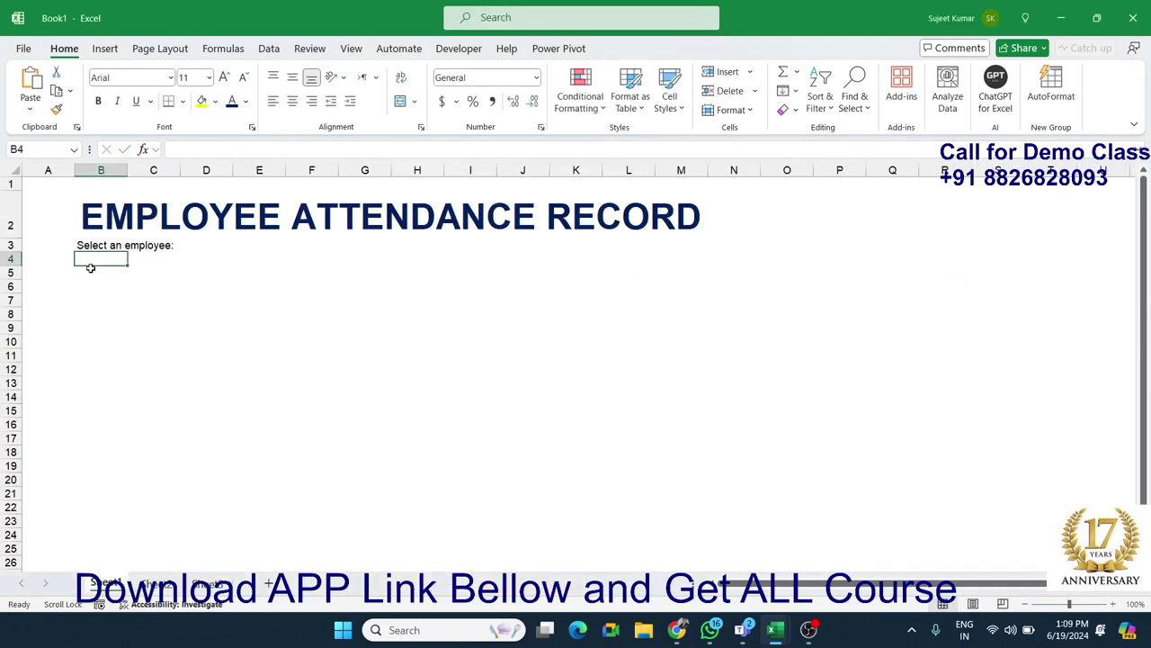
{"action": "left_click", "coordinate": [90, 270]}
{"action": "type", "text": "Enter year:"}
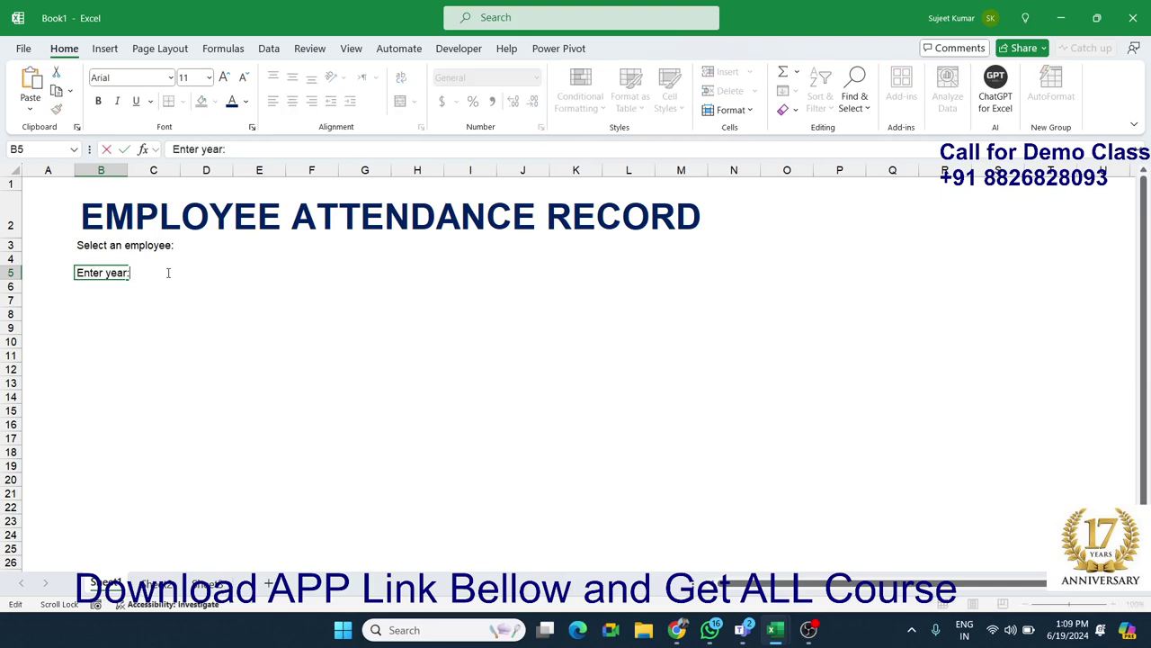
{"action": "left_click", "coordinate": [173, 272]}
Right-align the labels in B3 and B5.
{"action": "left_click", "coordinate": [123, 248]}
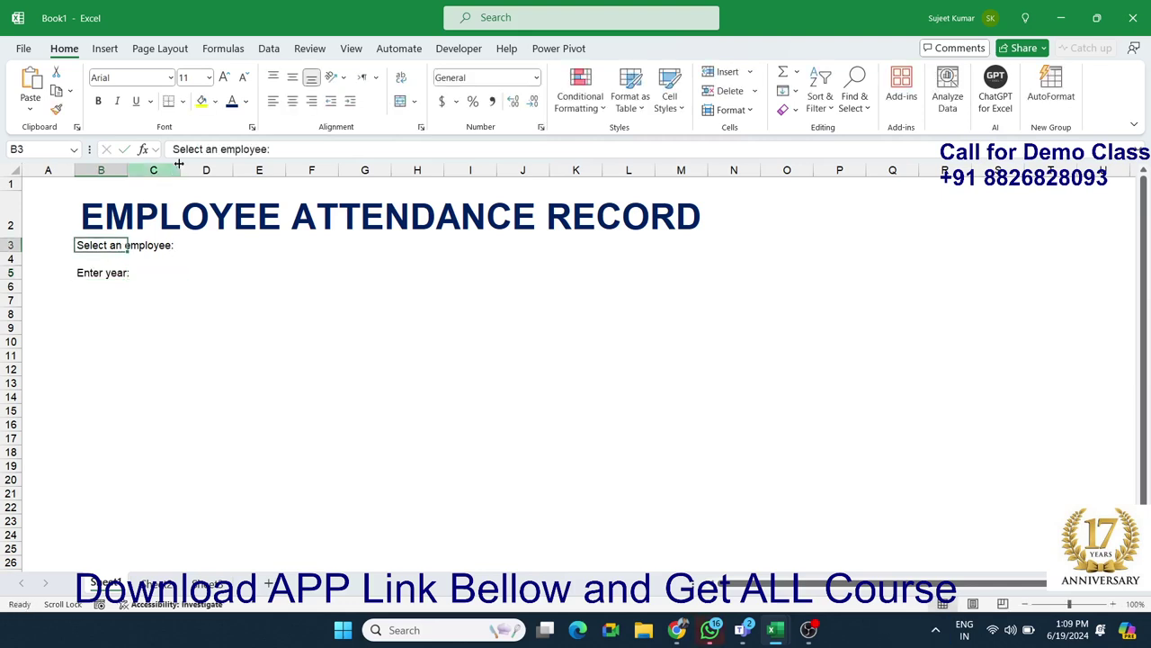
{"action": "left_click", "coordinate": [311, 101]}
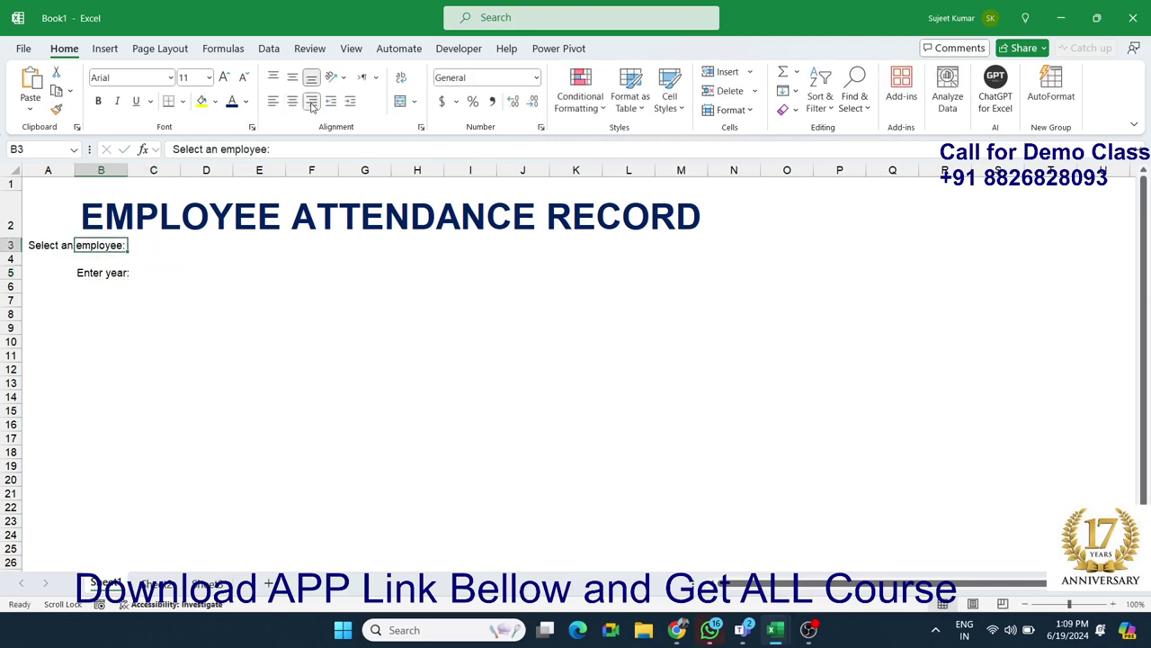
{"action": "left_click", "coordinate": [117, 274]}
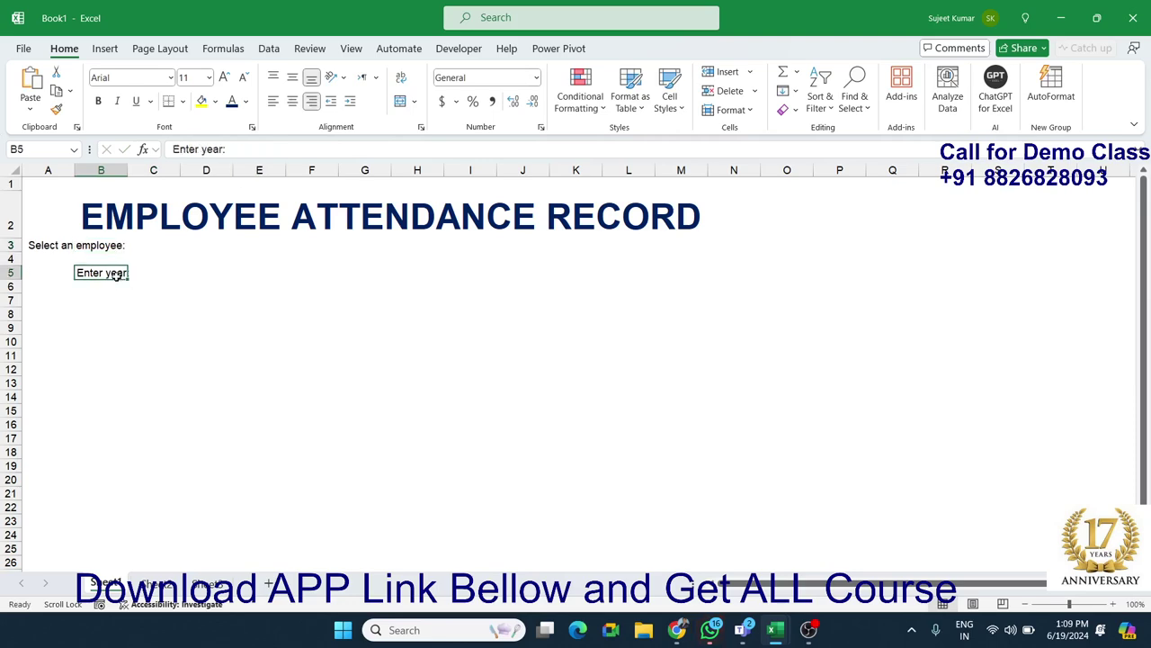
{"action": "left_click", "coordinate": [311, 102]}
{"action": "left_click", "coordinate": [157, 244]}
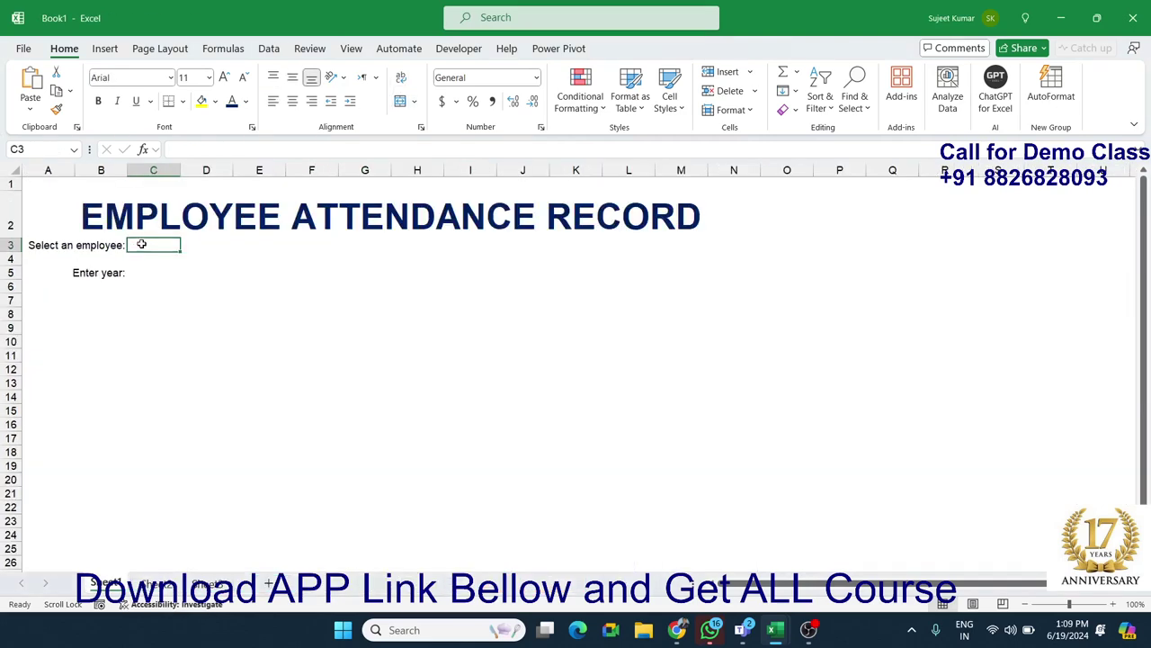
Merge and centre C3:E3, then view the reference employee dropdown.
{"action": "left_click_drag", "start_coordinate": [136, 245], "coordinate": [245, 250]}
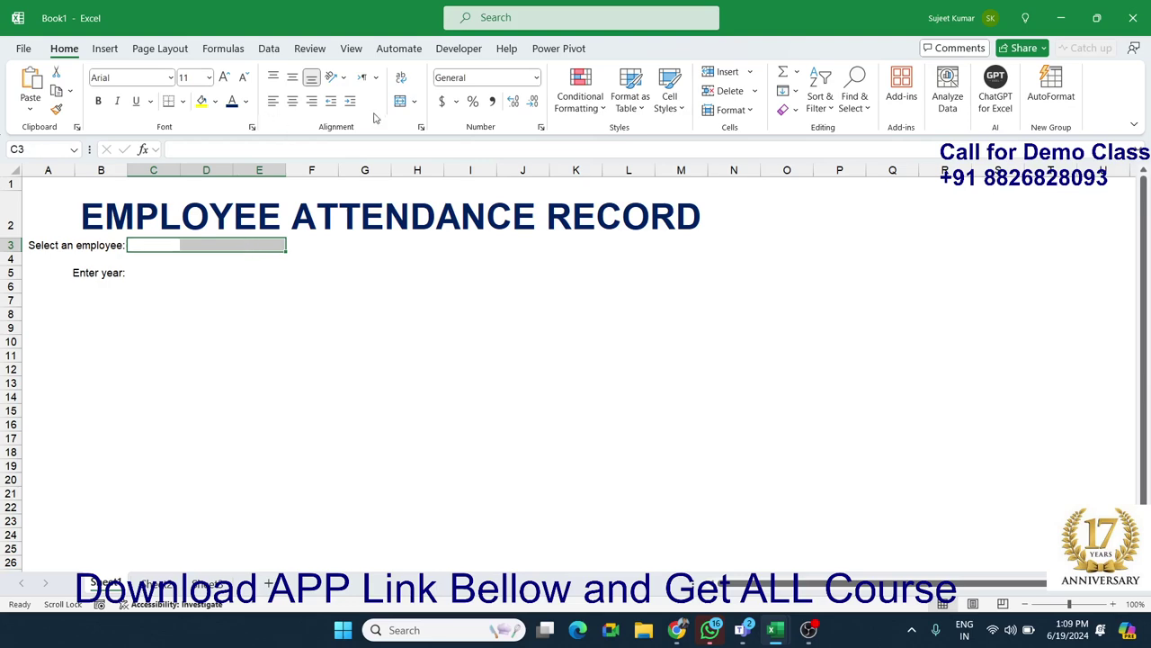
{"action": "left_click", "coordinate": [401, 101]}
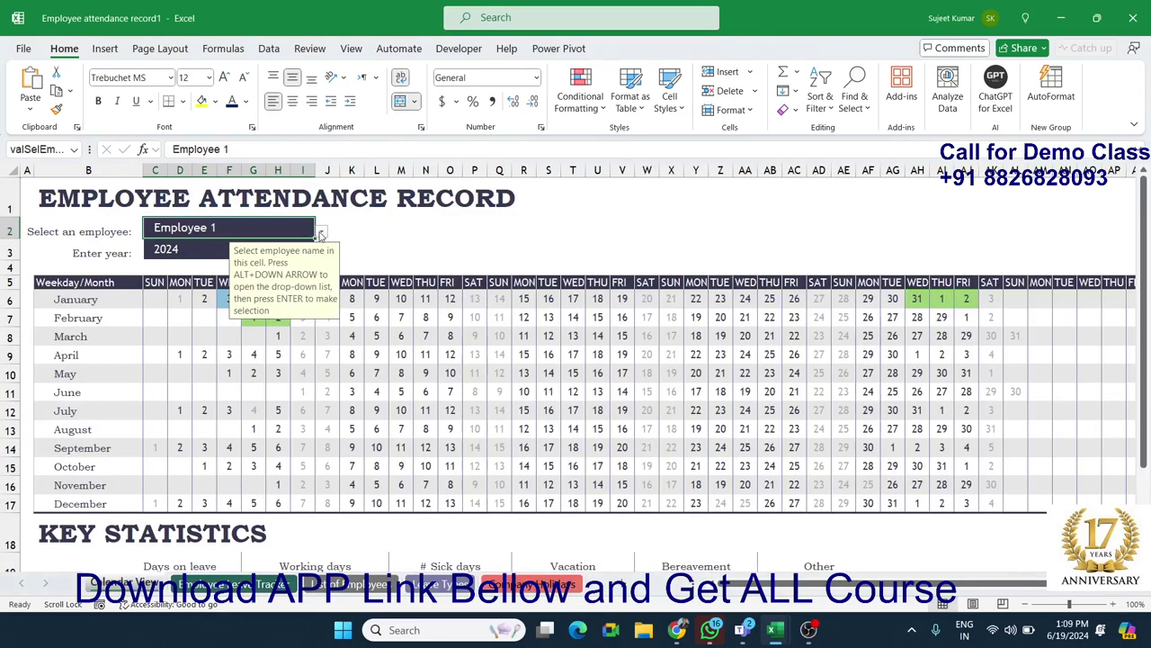
{"action": "left_click", "coordinate": [321, 234]}
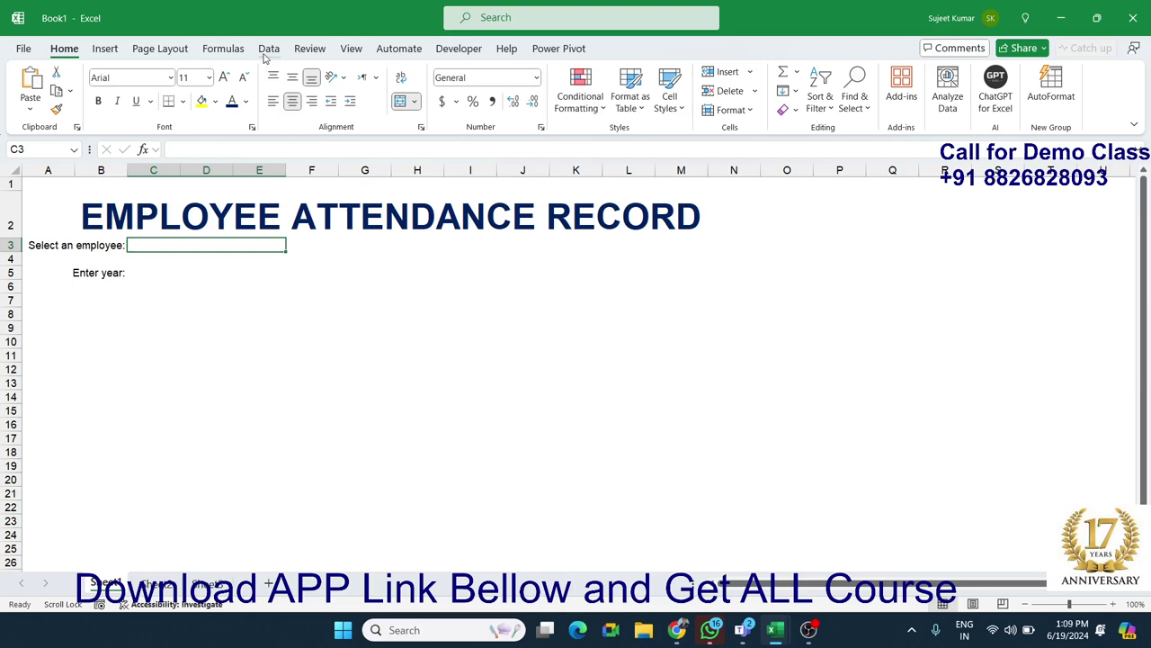
Add a List data validation to C3 offering the five employee names.
{"action": "left_click", "coordinate": [266, 51]}
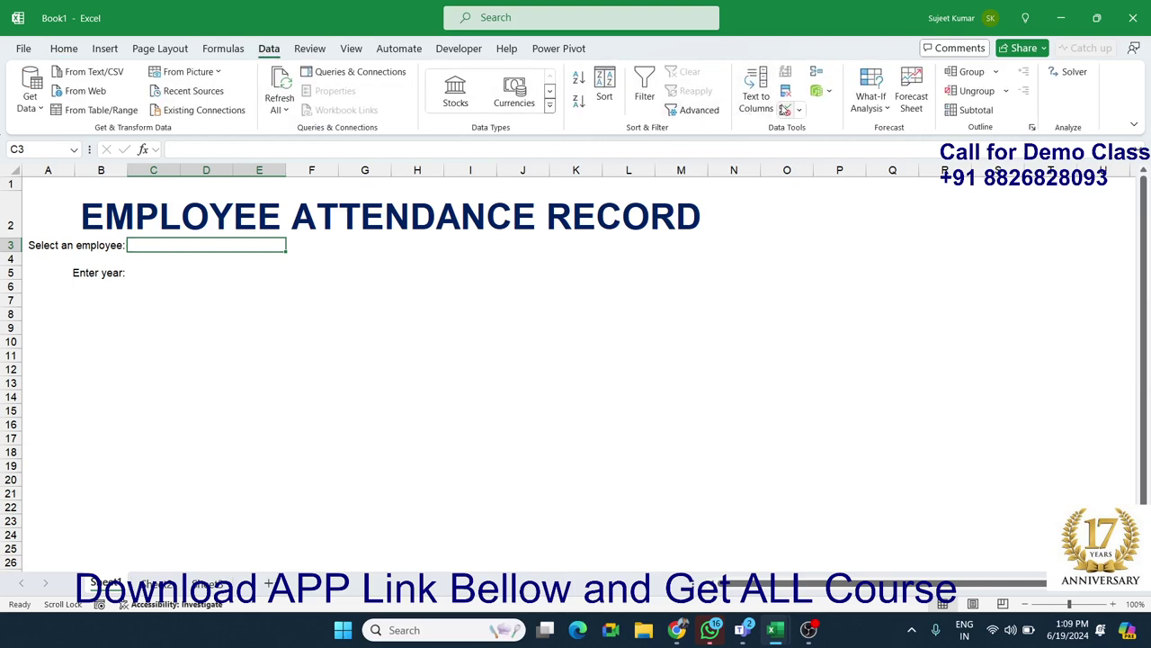
{"action": "left_click", "coordinate": [785, 109]}
{"action": "left_click", "coordinate": [652, 277]}
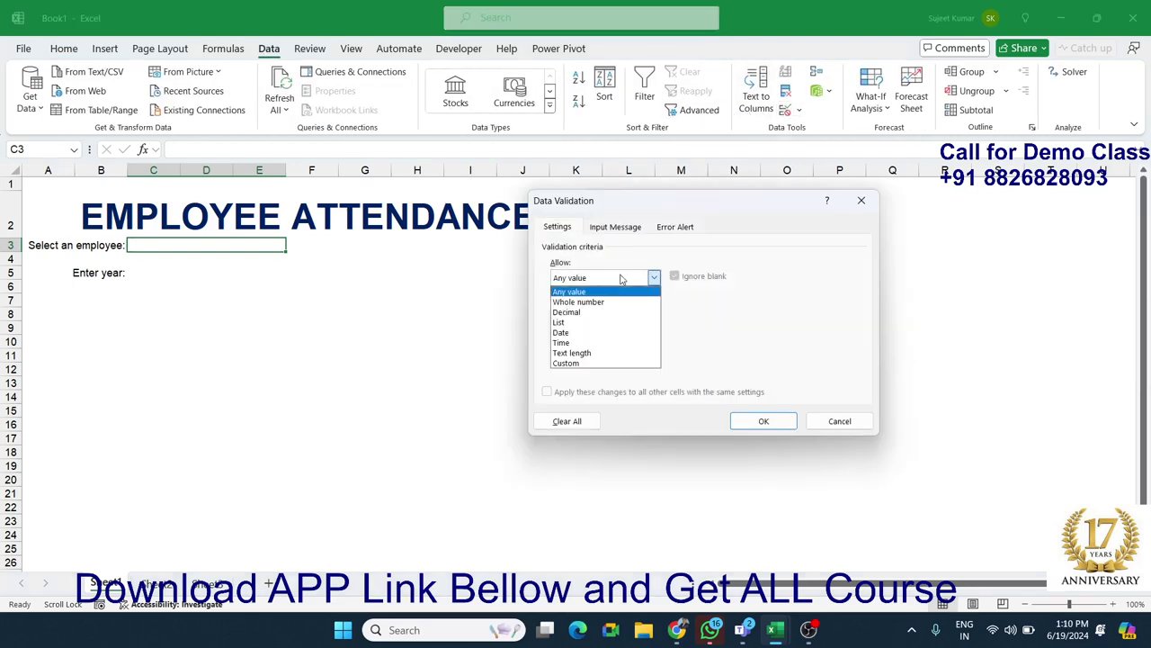
{"action": "left_click", "coordinate": [594, 327]}
{"action": "left_click", "coordinate": [575, 339]}
{"action": "type", "text": "Puja,Mohan,Inder,OM,Dev"}
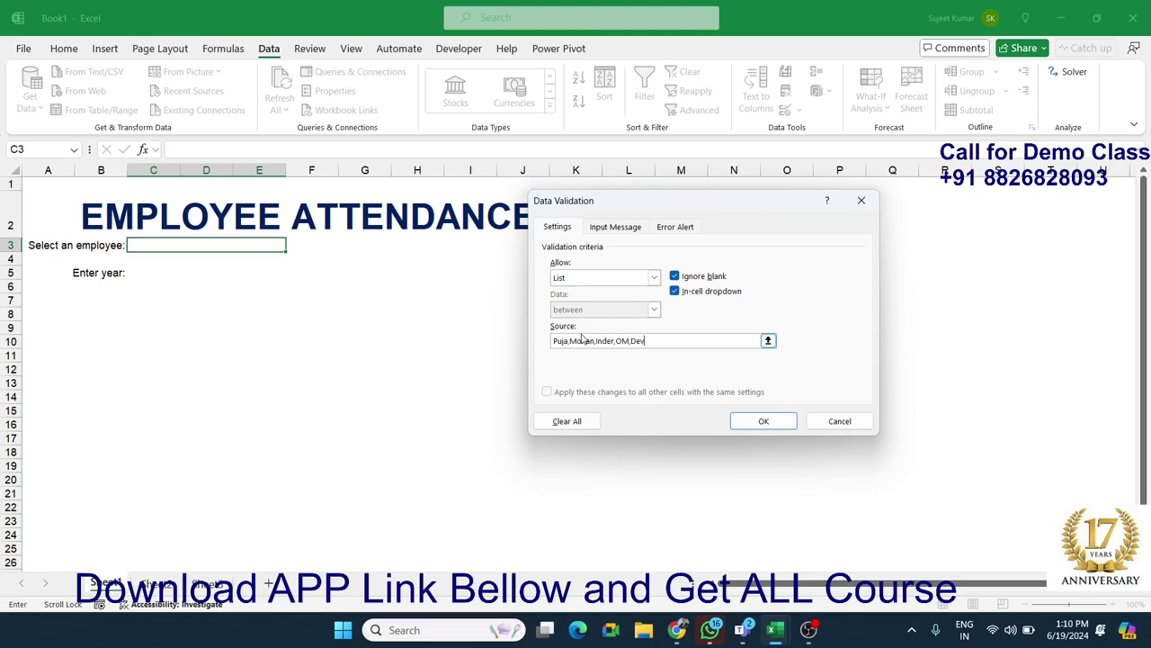
{"action": "left_click", "coordinate": [740, 419]}
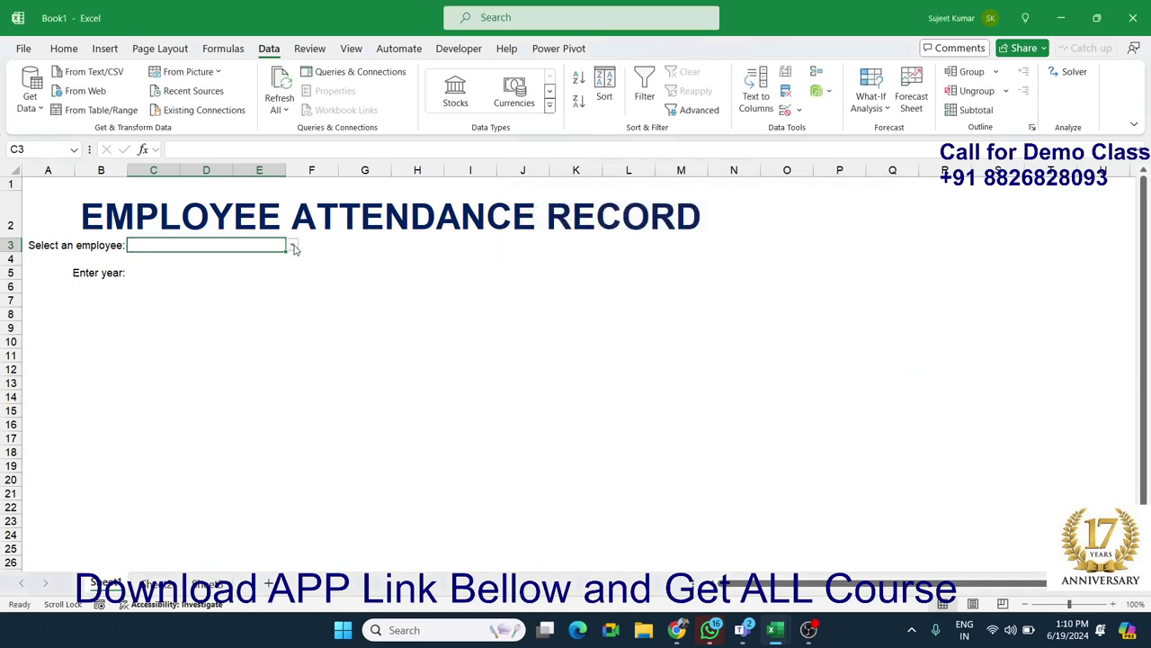
Give C3:E3 a dark blue fill with white font colour.
{"action": "left_click", "coordinate": [36, 51]}
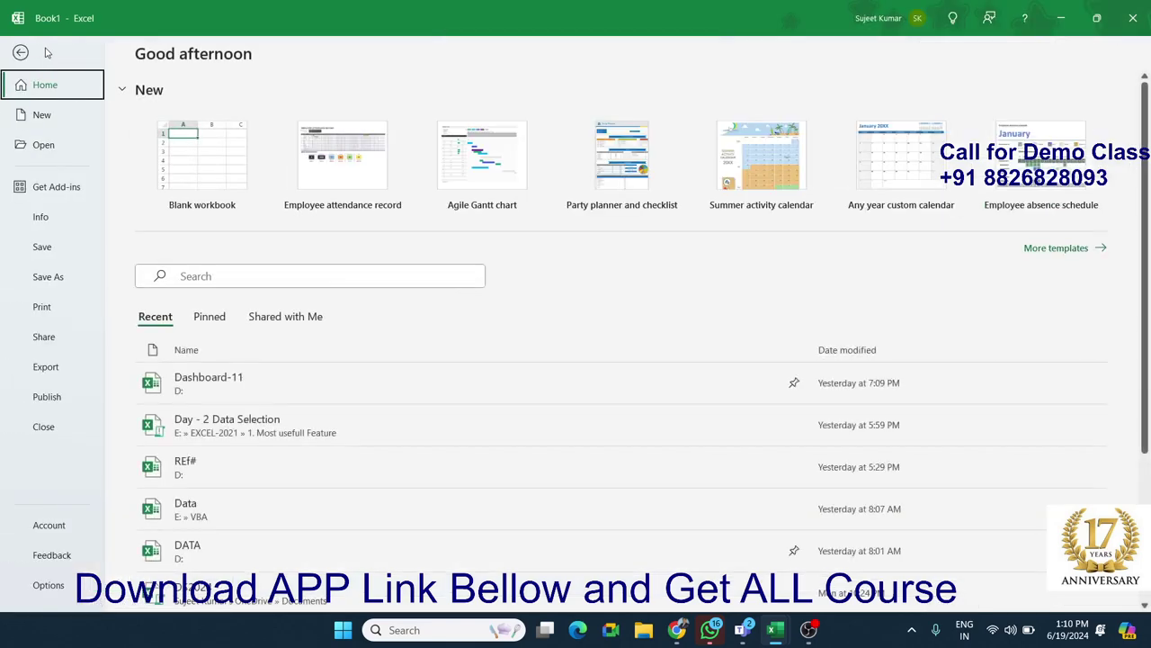
{"action": "left_click", "coordinate": [23, 51]}
{"action": "left_click", "coordinate": [63, 49]}
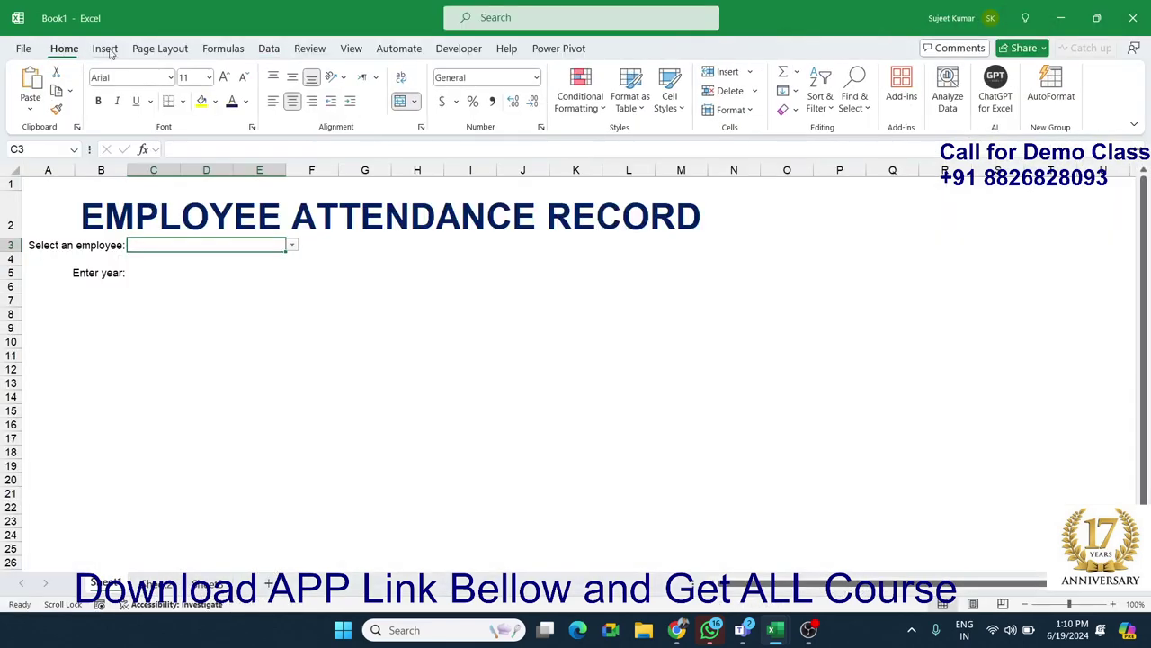
{"action": "left_click", "coordinate": [217, 101]}
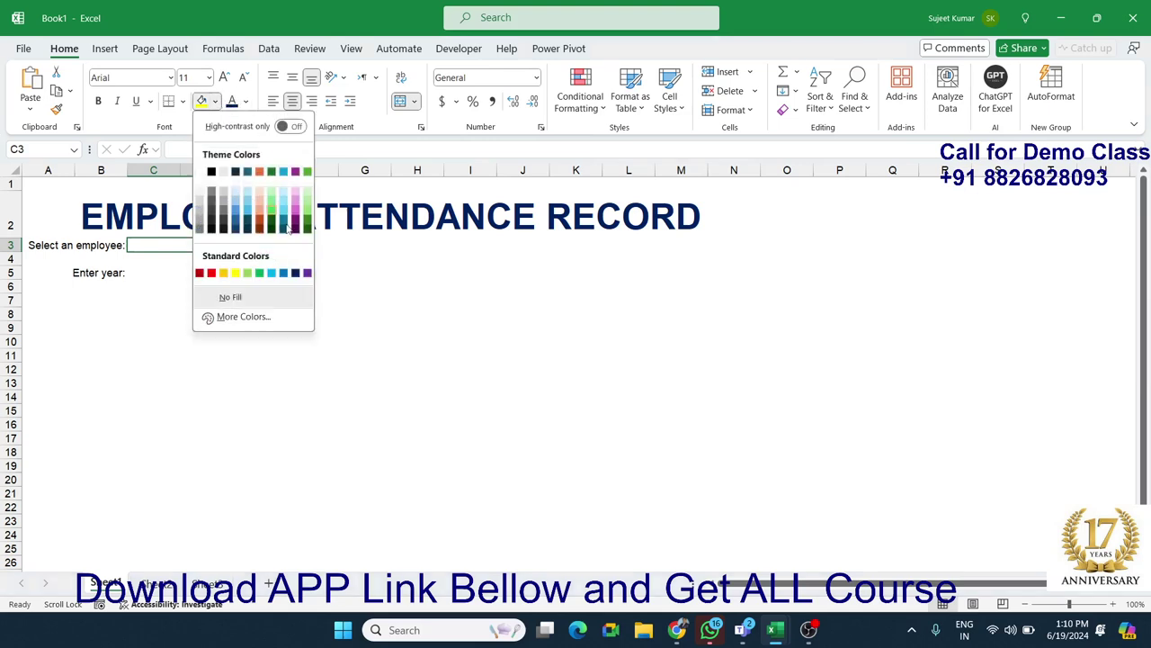
{"action": "left_click", "coordinate": [294, 273]}
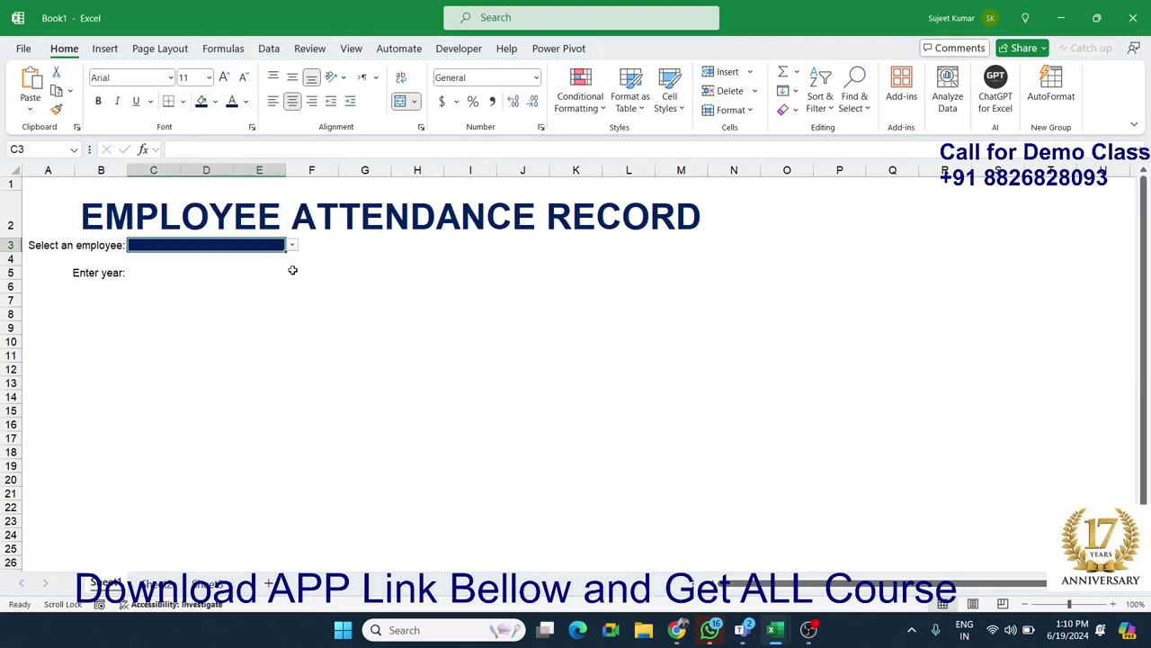
{"action": "left_click", "coordinate": [246, 102]}
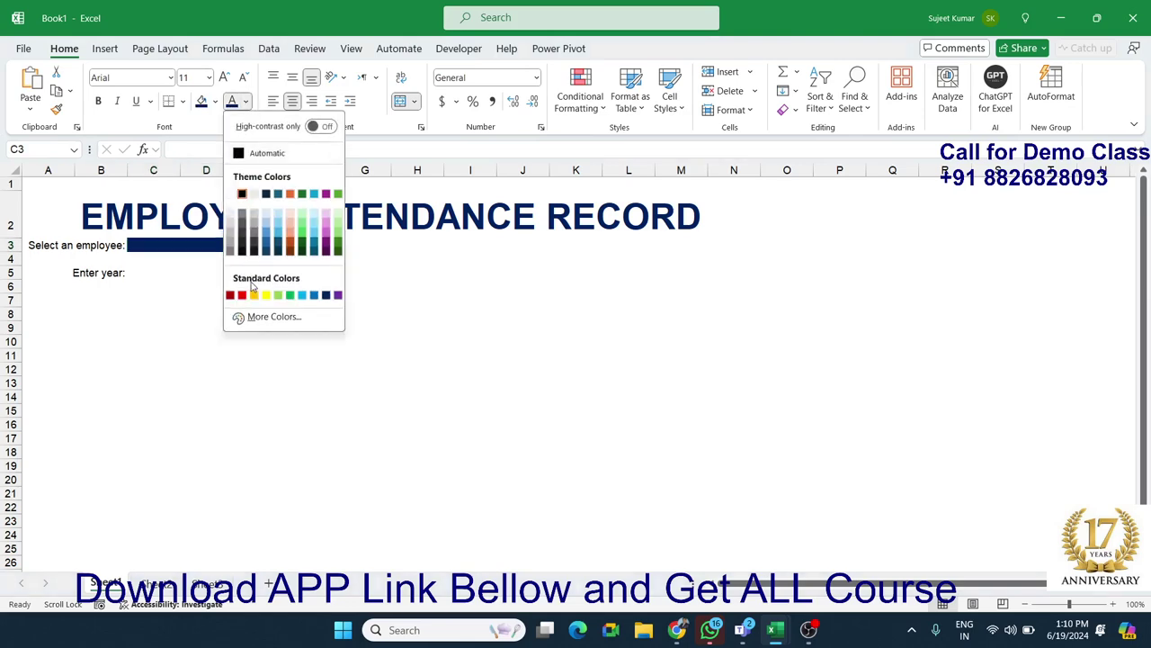
{"action": "left_click", "coordinate": [230, 195]}
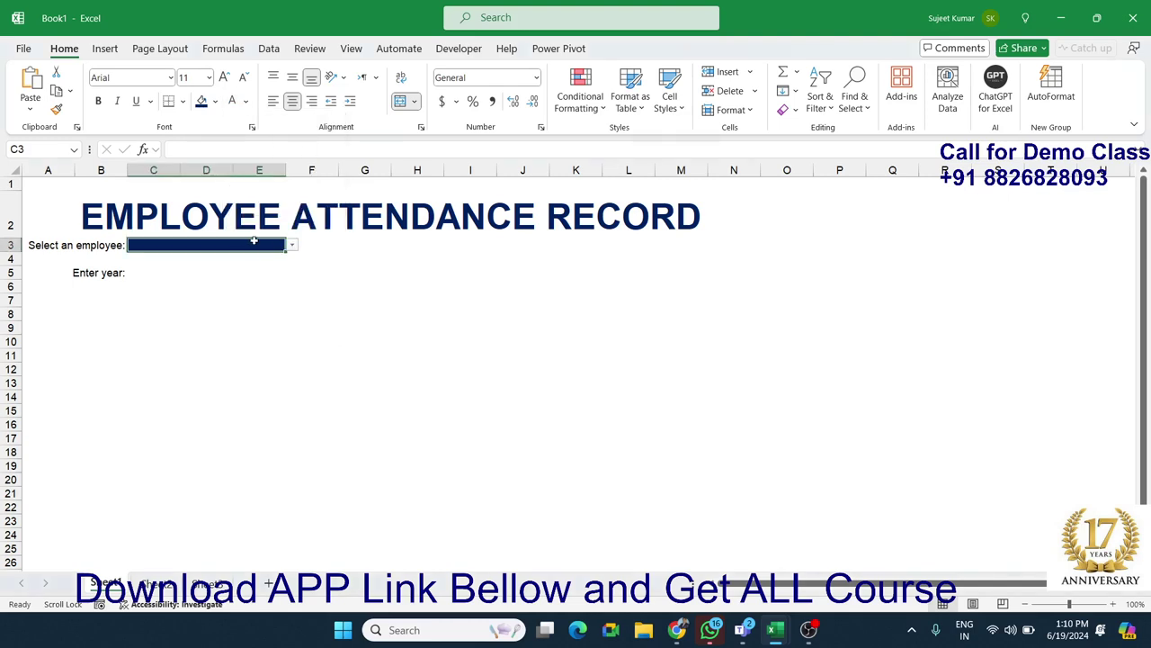
Choose the first employee name from C3's dropdown.
{"action": "left_click", "coordinate": [292, 245]}
{"action": "left_click", "coordinate": [252, 260]}
{"action": "left_click", "coordinate": [174, 273]}
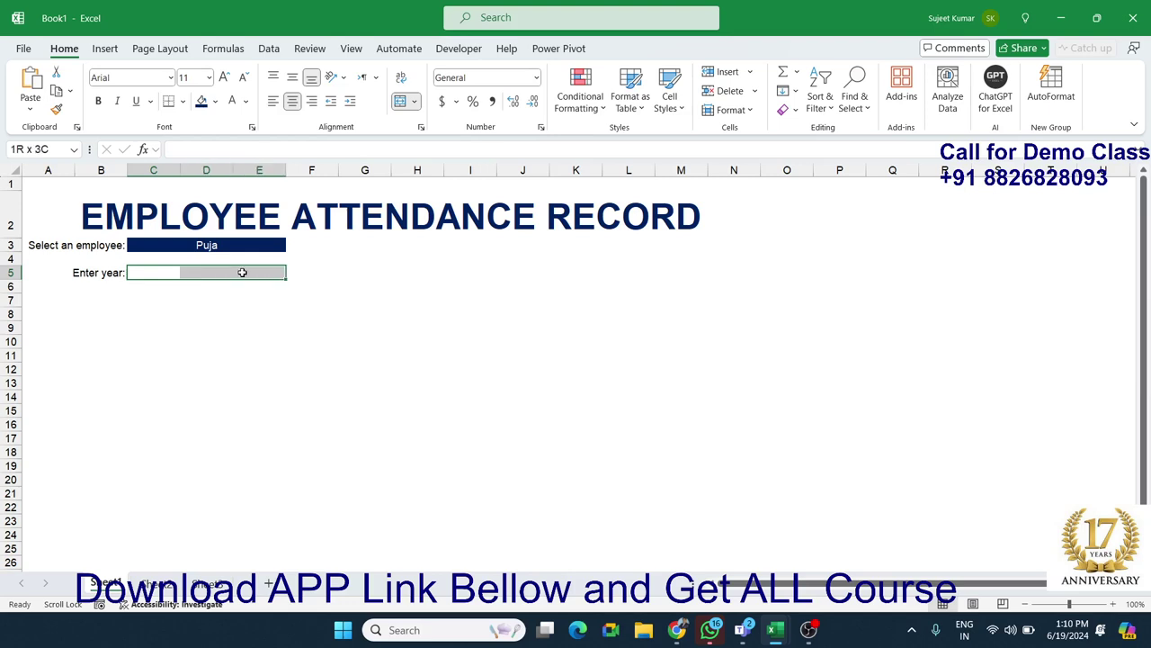
Merge and centre C5:E5 and fill it navy.
{"action": "left_click_drag", "start_coordinate": [174, 272], "coordinate": [243, 273]}
{"action": "left_click", "coordinate": [400, 101]}
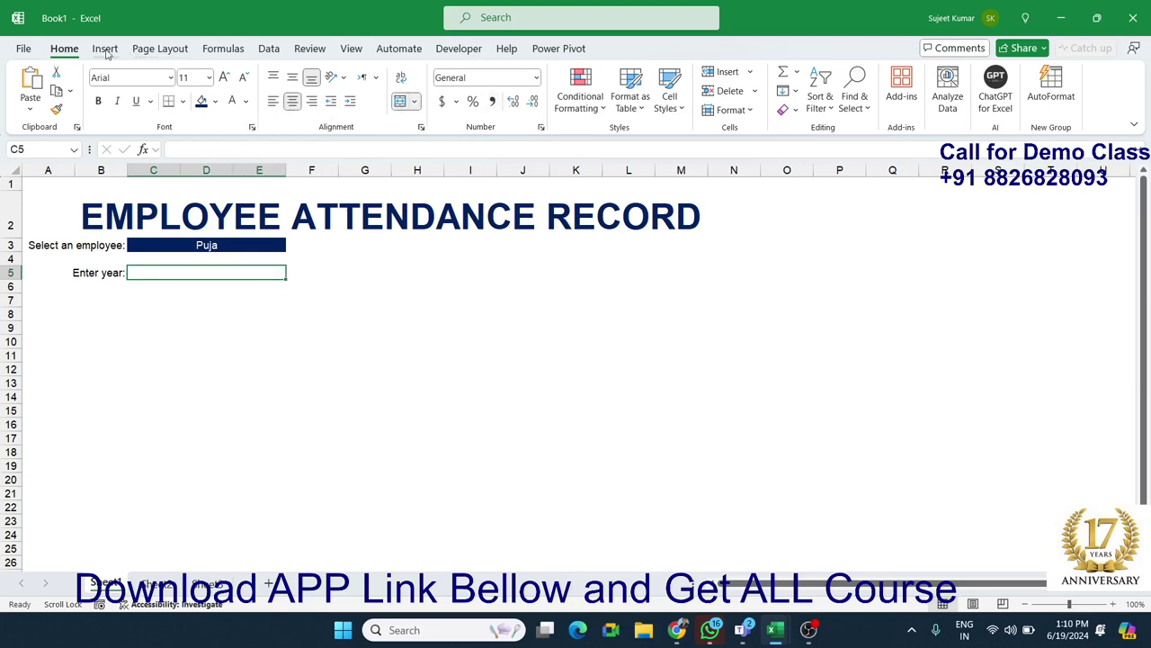
{"action": "left_click", "coordinate": [205, 101]}
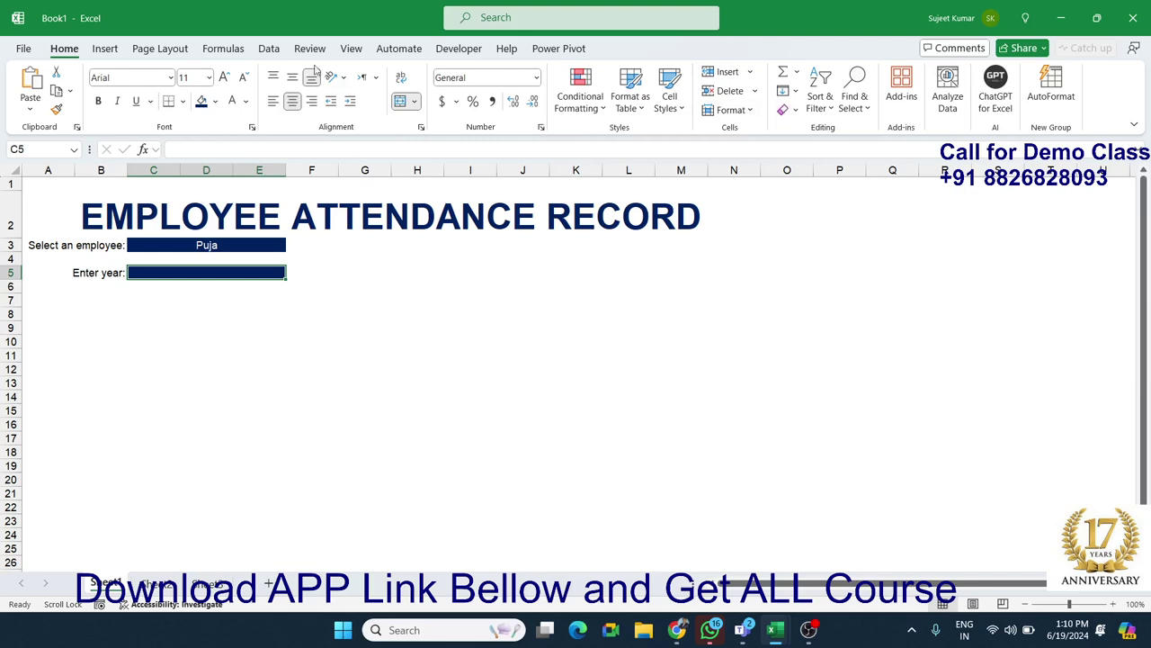
Give C5 a 2024/2025 list dropdown and choose 2024.
{"action": "left_click", "coordinate": [268, 52]}
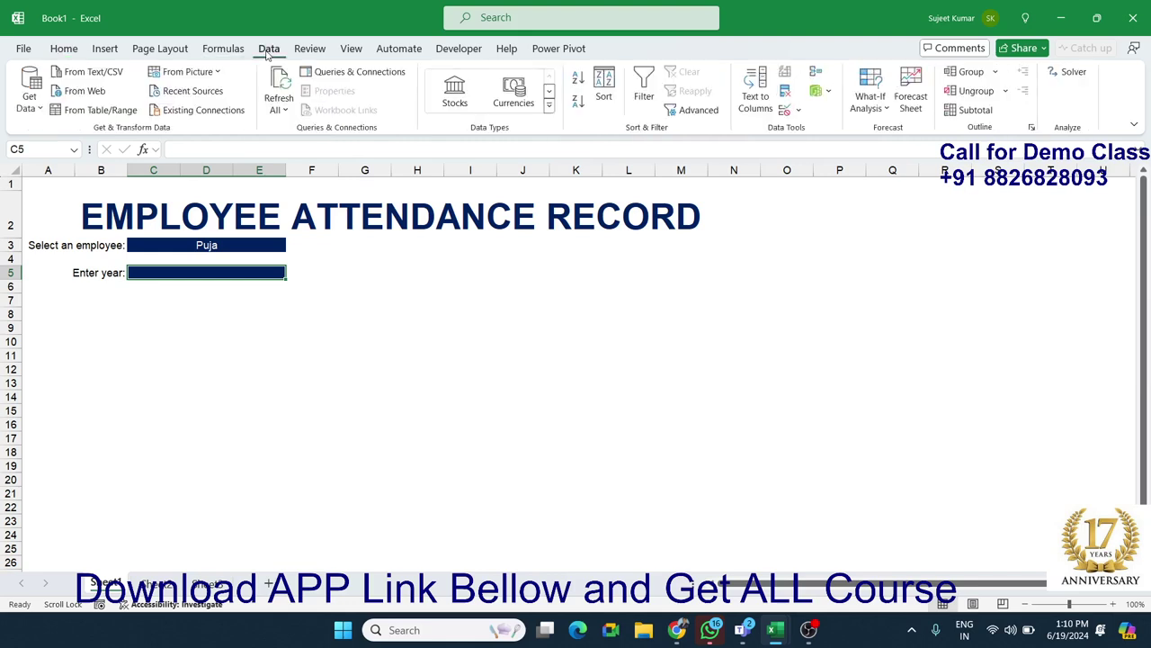
{"action": "left_click", "coordinate": [783, 112]}
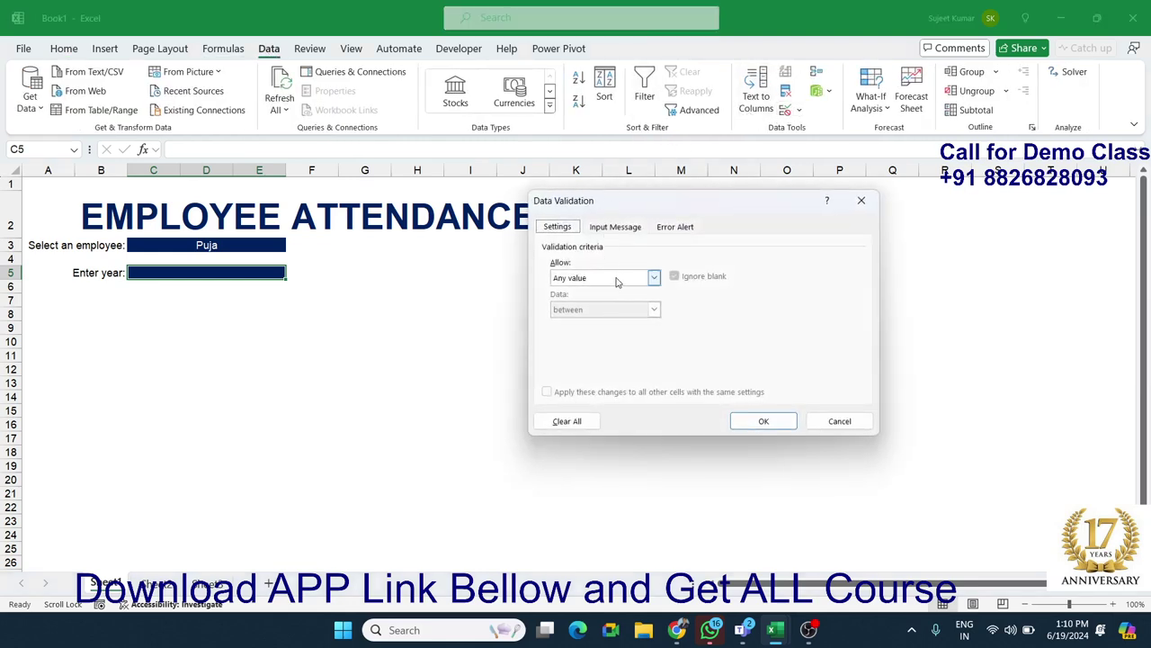
{"action": "left_click", "coordinate": [620, 279]}
{"action": "left_click", "coordinate": [602, 322]}
{"action": "left_click", "coordinate": [578, 341]}
{"action": "type", "text": "2024,2025"}
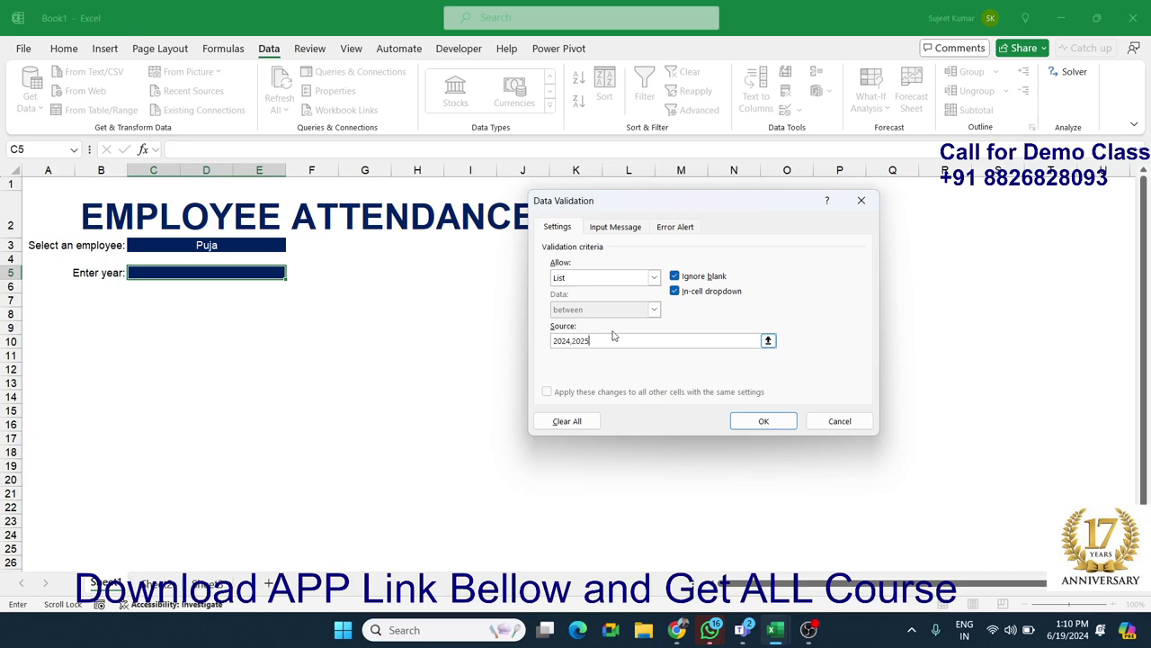
{"action": "left_click", "coordinate": [763, 420]}
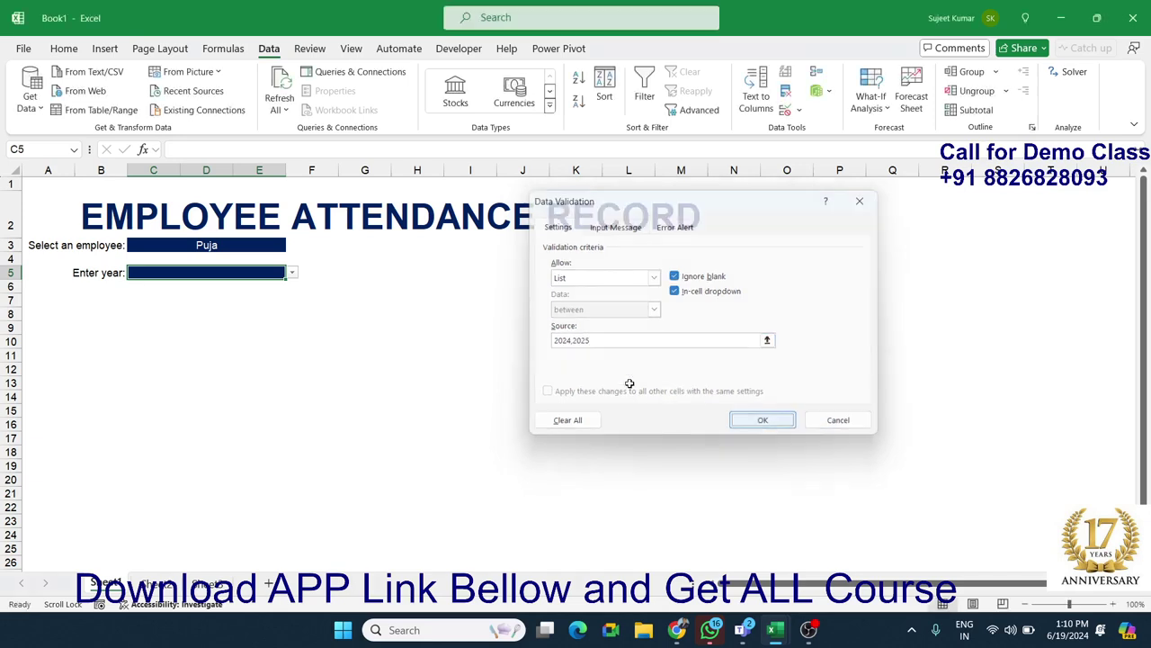
{"action": "left_click", "coordinate": [292, 272]}
{"action": "left_click", "coordinate": [270, 286]}
{"action": "left_click", "coordinate": [251, 313]}
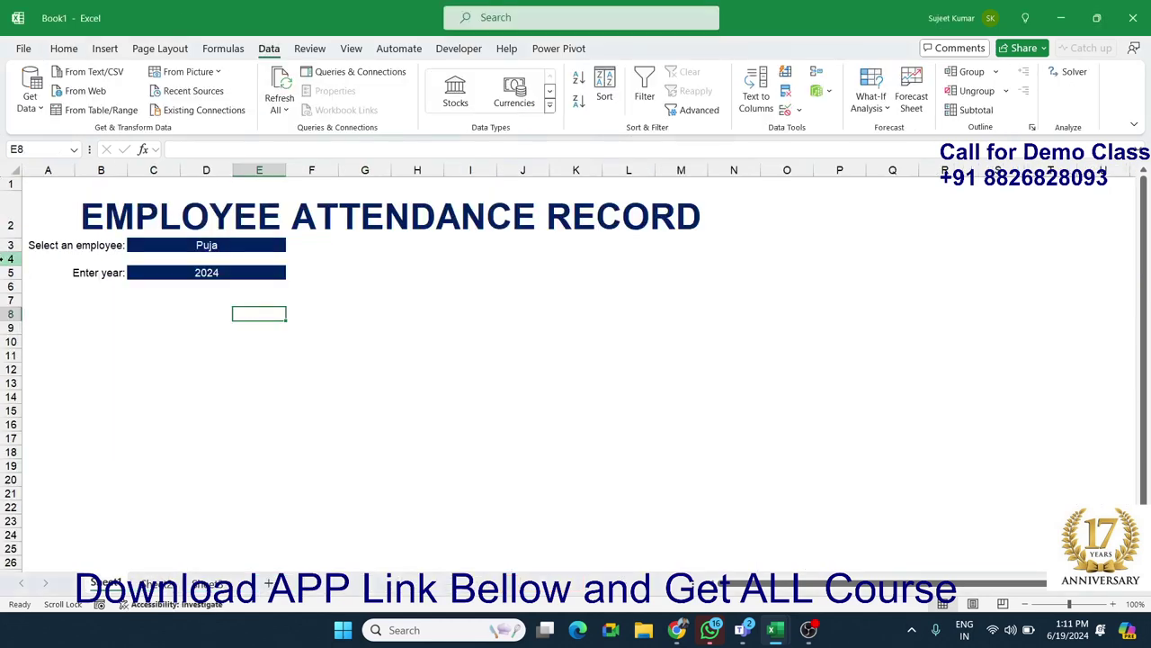
Collapse row 4 to a thin gap between the two boxes.
{"action": "left_click", "coordinate": [6, 258]}
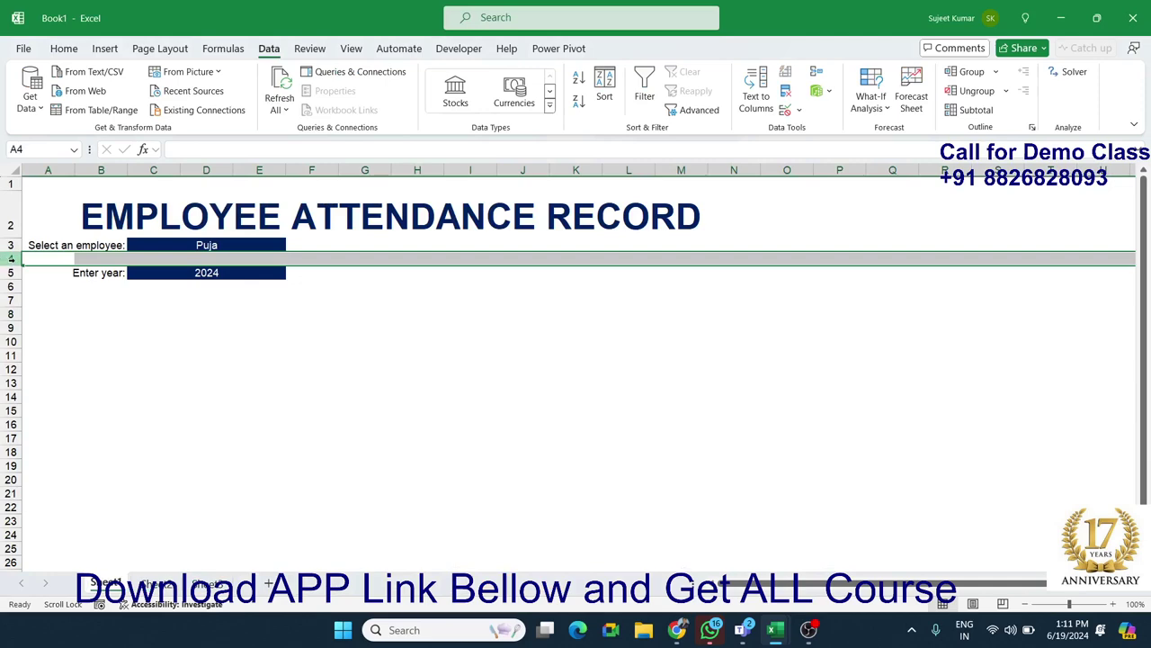
{"action": "left_click_drag", "start_coordinate": [16, 266], "coordinate": [16, 252]}
{"action": "left_click", "coordinate": [135, 290]}
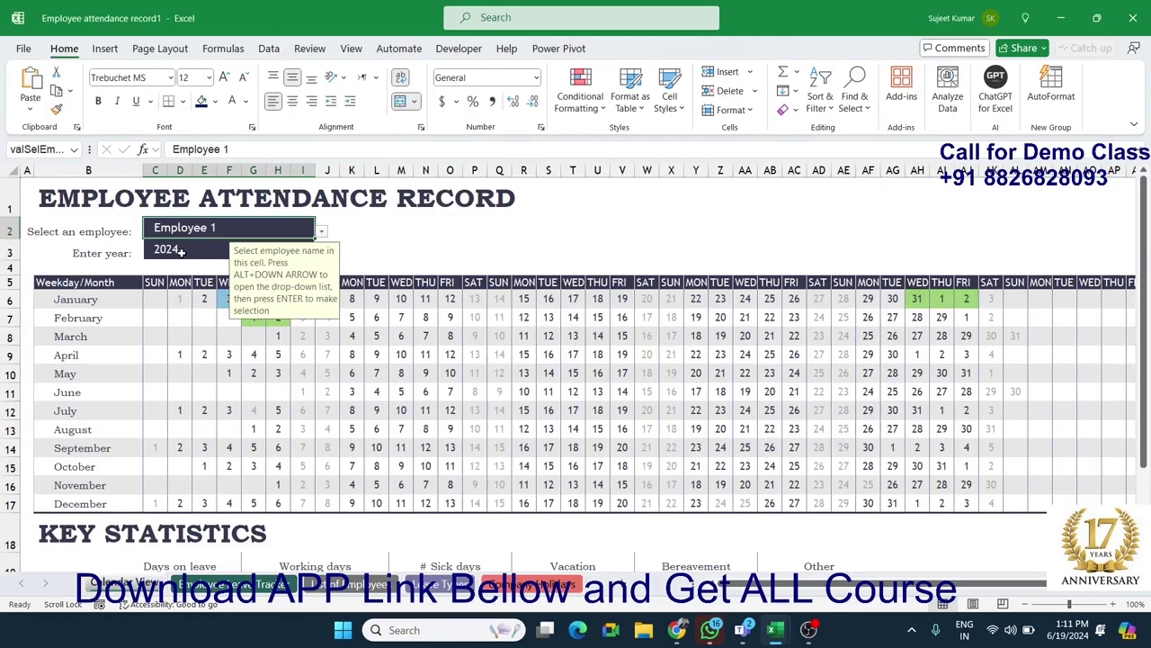
Compare with the template, make the employee row taller, and select both input boxes.
{"action": "left_click", "coordinate": [179, 252]}
{"action": "left_click", "coordinate": [159, 223]}
{"action": "left_click", "coordinate": [151, 248]}
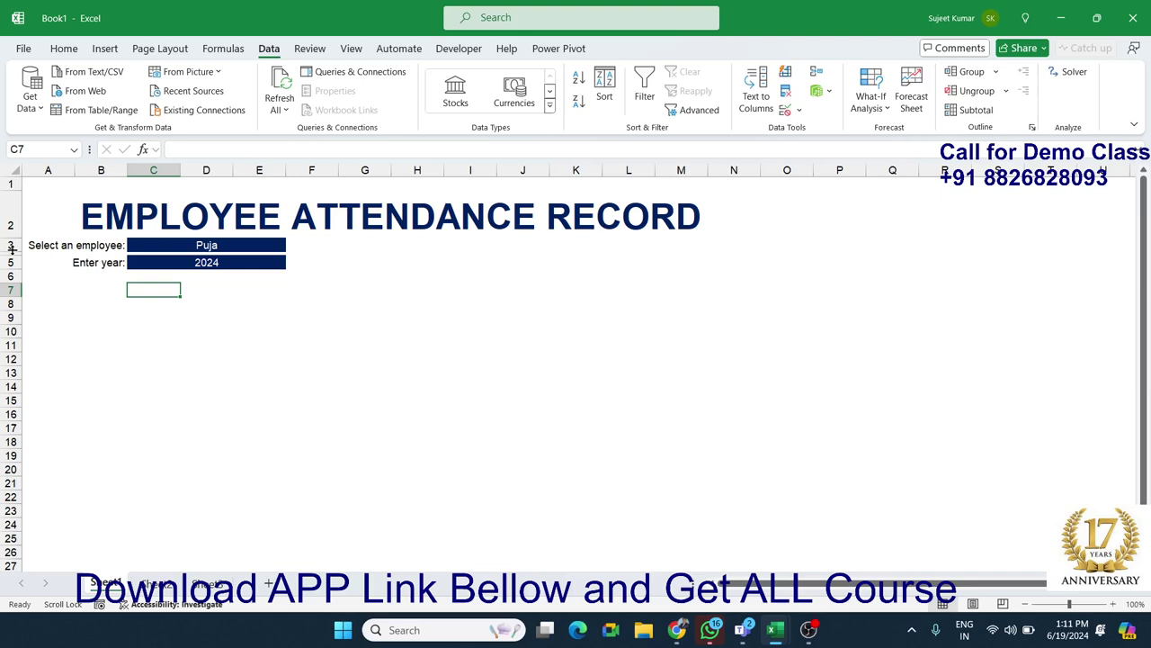
{"action": "left_click_drag", "start_coordinate": [12, 249], "coordinate": [16, 283]}
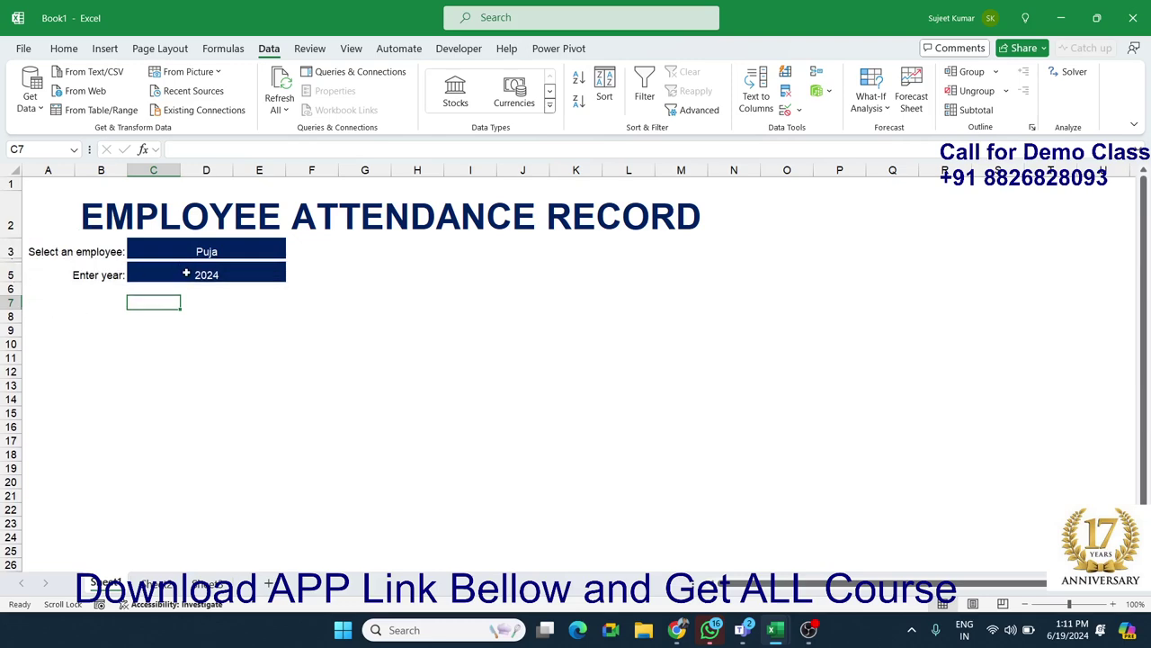
{"action": "left_click", "coordinate": [186, 273]}
{"action": "left_click", "coordinate": [151, 251], "text": "ctrl"}
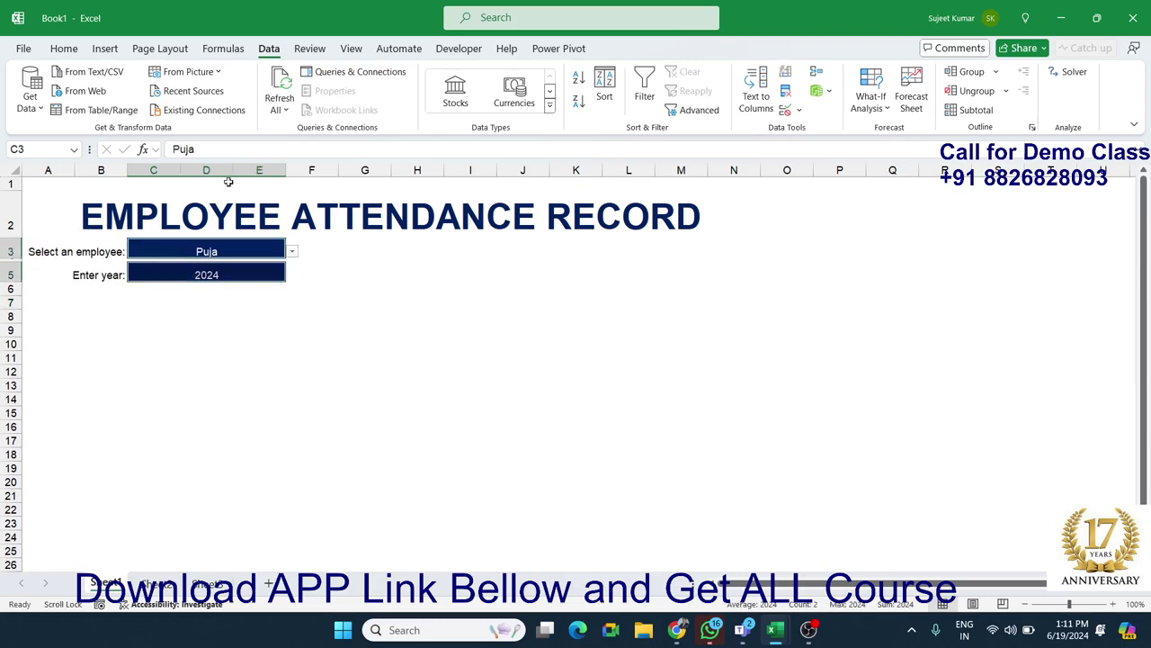
{"action": "left_click", "coordinate": [64, 49]}
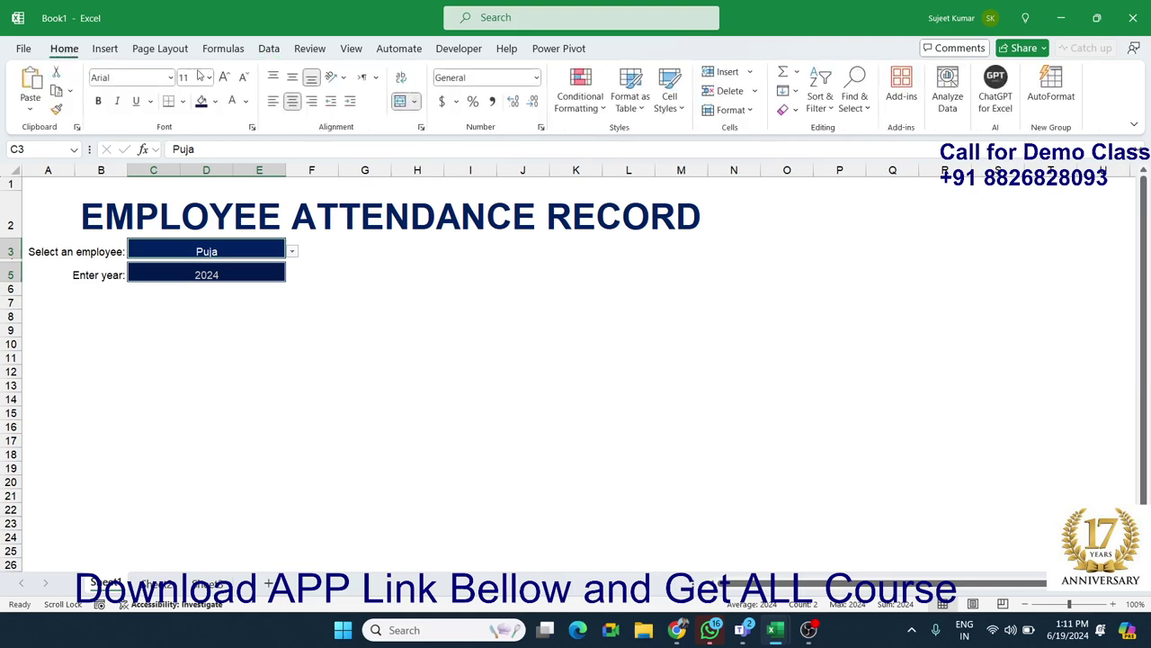
Middle-align the text in the employee and year boxes.
{"action": "left_click", "coordinate": [288, 81]}
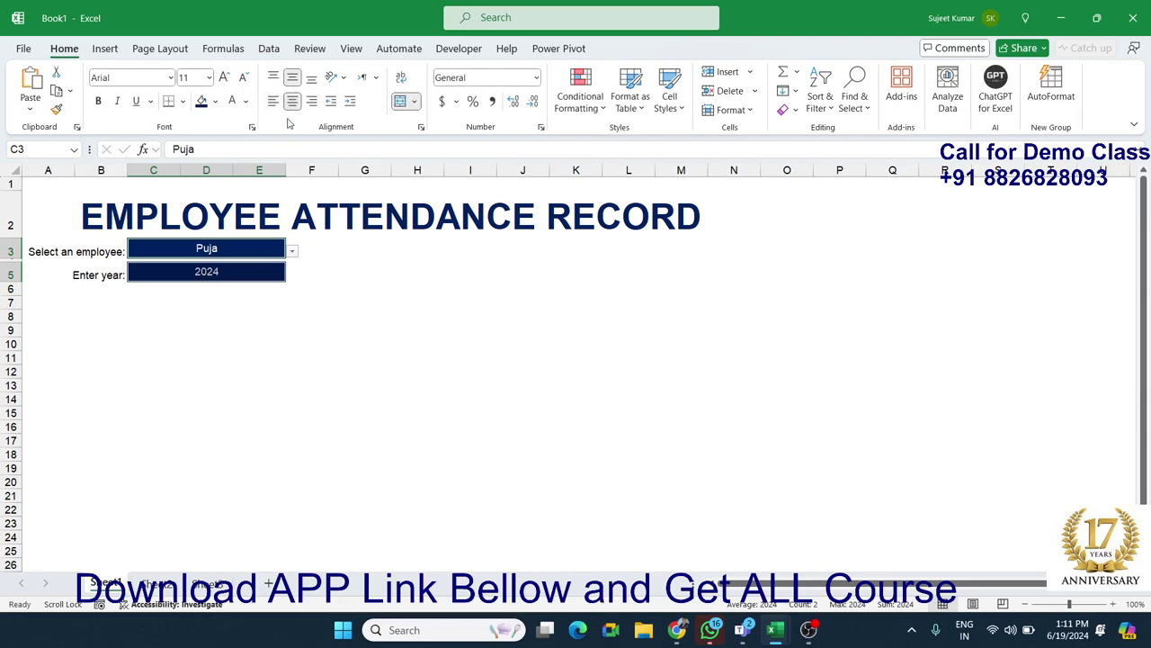
{"action": "left_click", "coordinate": [148, 342]}
{"action": "left_click", "coordinate": [65, 314]}
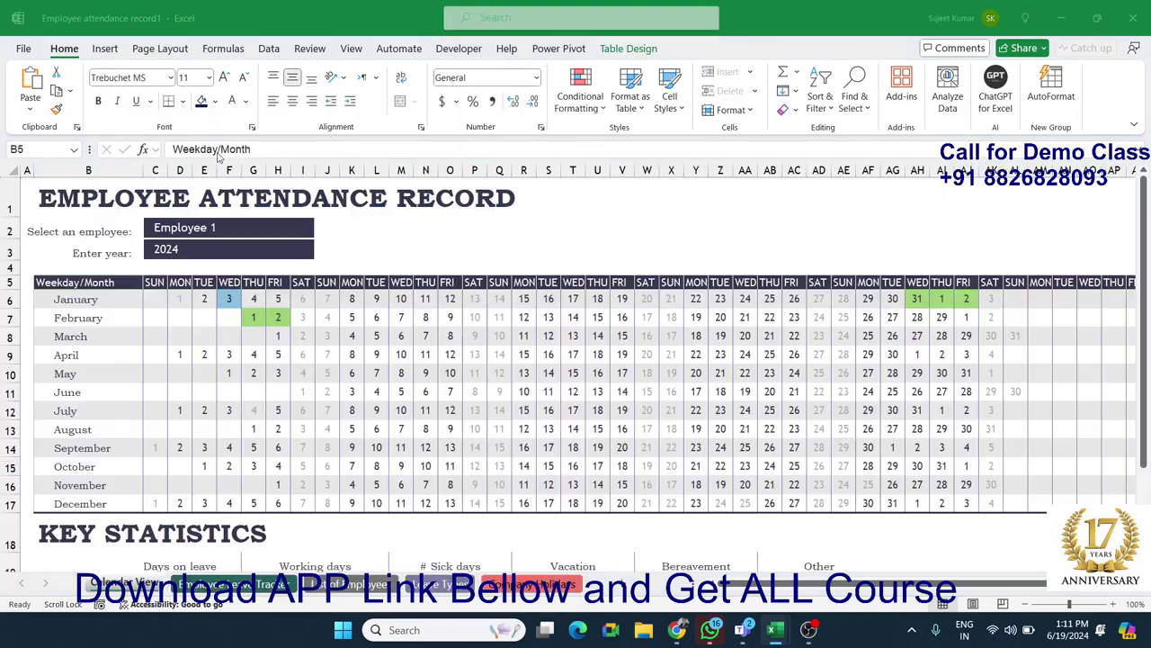
Inspect the template's Weekday/Month header text and scroll across its table.
{"action": "double_click", "coordinate": [225, 149]}
{"action": "left_click", "coordinate": [225, 148]}
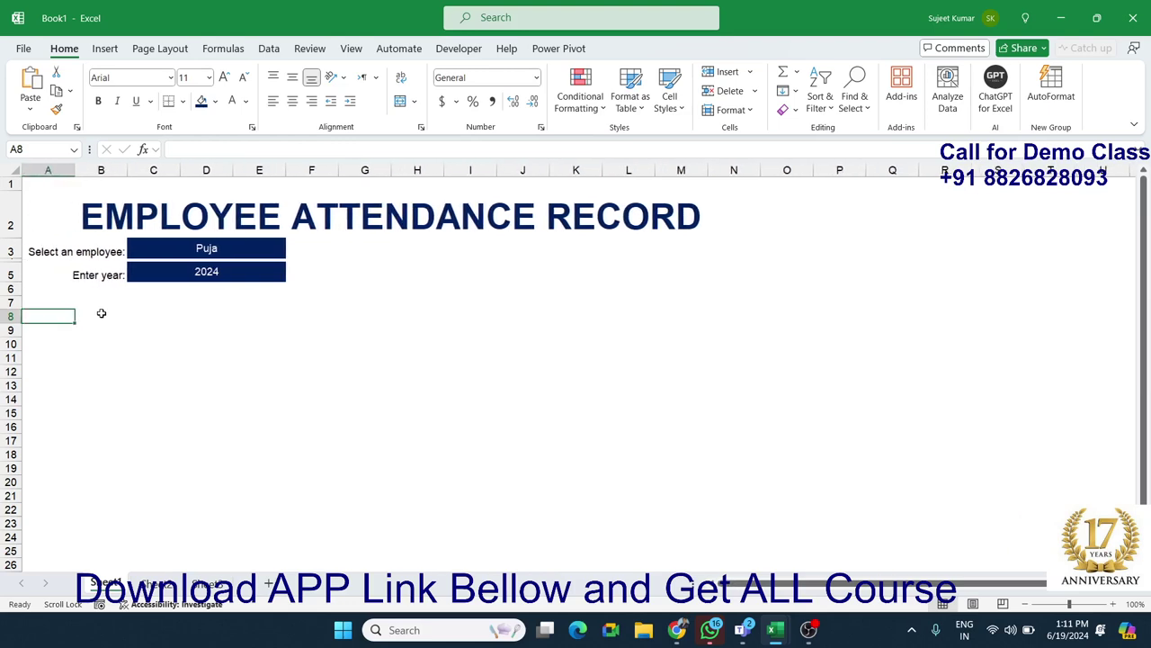
{"action": "scroll", "coordinate": [102, 313], "scroll_direction": "right", "scroll_amount": 1}
{"action": "scroll", "coordinate": [102, 313], "scroll_direction": "left", "scroll_amount": 1}
{"action": "scroll", "coordinate": [102, 313], "scroll_direction": "right", "scroll_amount": 1}
{"action": "scroll", "coordinate": [102, 313], "scroll_direction": "left", "scroll_amount": 1}
{"action": "scroll", "coordinate": [101, 313], "scroll_direction": "left", "scroll_amount": 1}
Enter Weekday/Month in B8 and fill months JAN through DEC into B9:B20.
{"action": "left_click", "coordinate": [101, 313]}
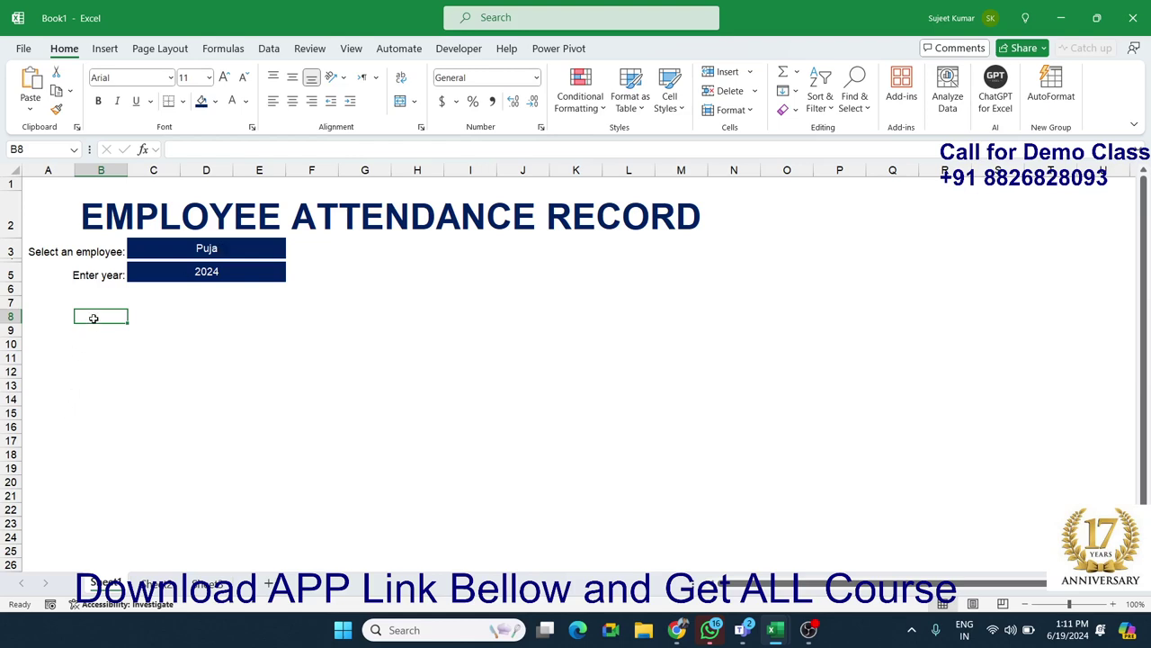
{"action": "type", "text": "Weekday/Month"}
{"action": "left_click", "coordinate": [96, 340]}
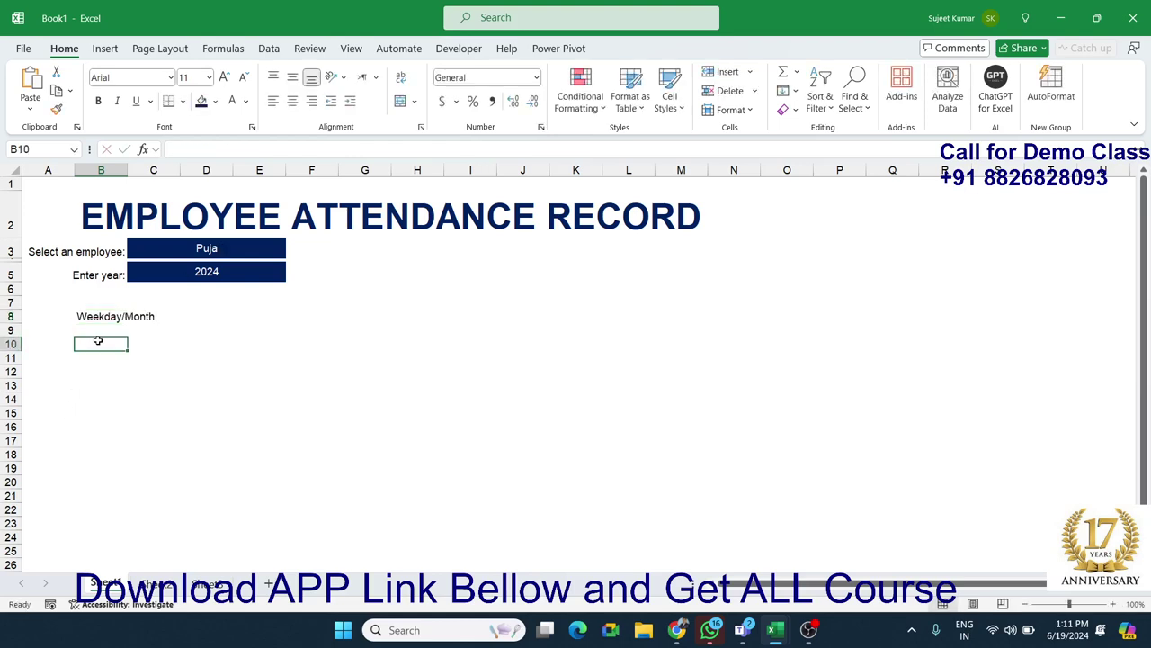
{"action": "left_click", "coordinate": [102, 332]}
{"action": "type", "text": "JAN"}
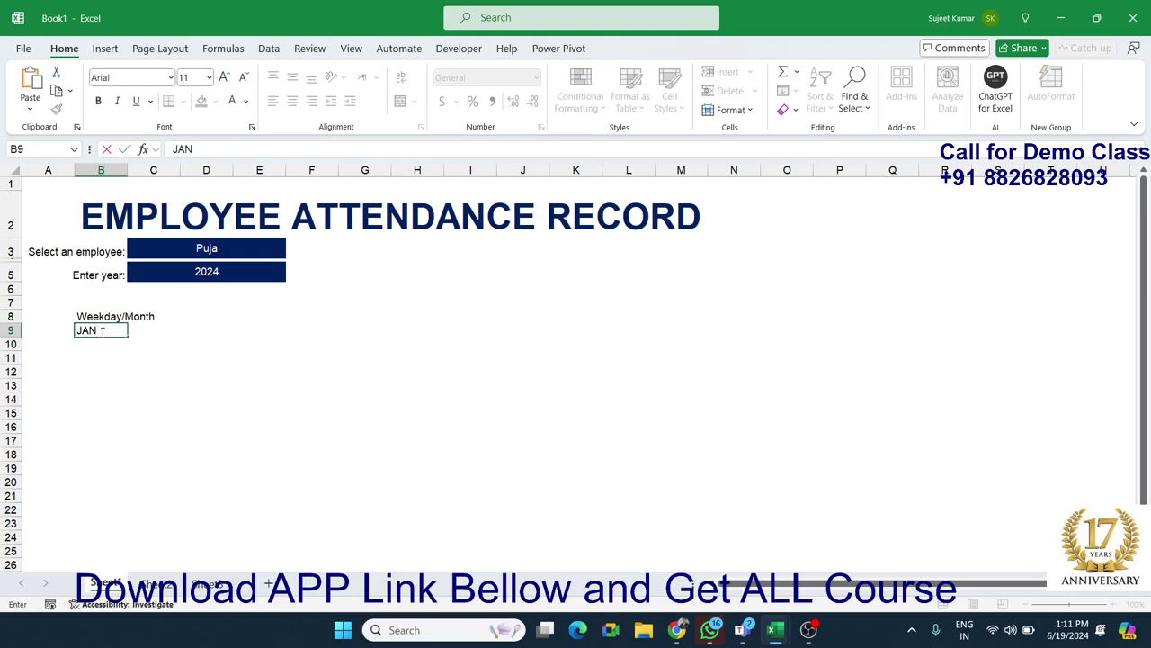
{"action": "key", "text": "ctrl+Return"}
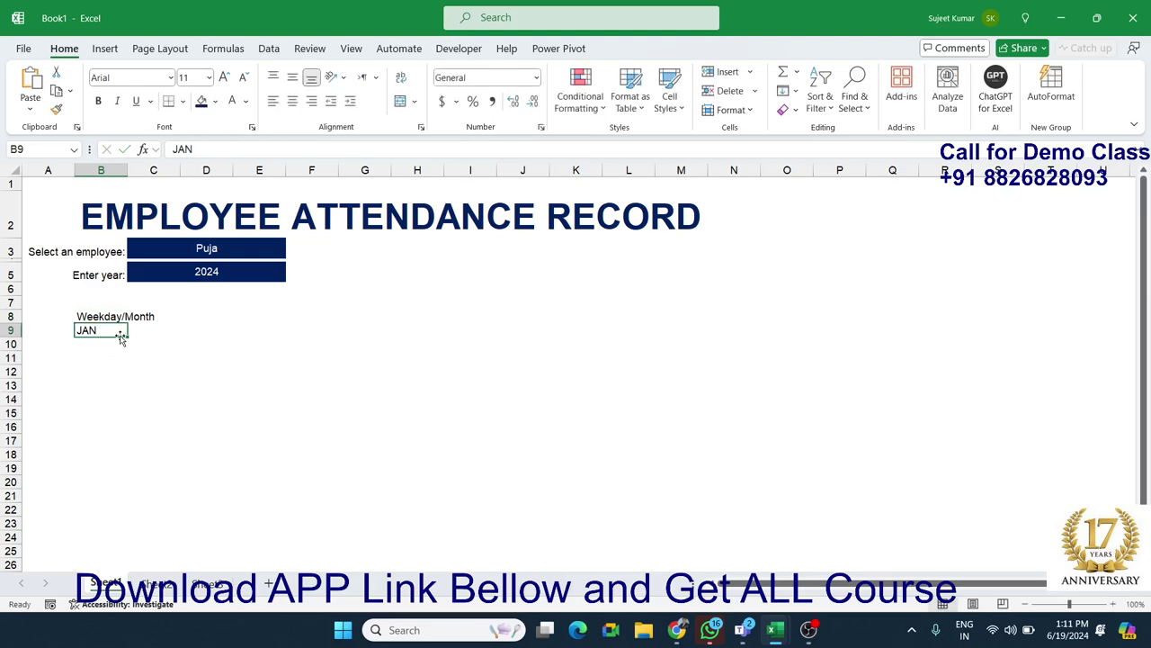
{"action": "left_click_drag", "start_coordinate": [127, 336], "coordinate": [128, 493]}
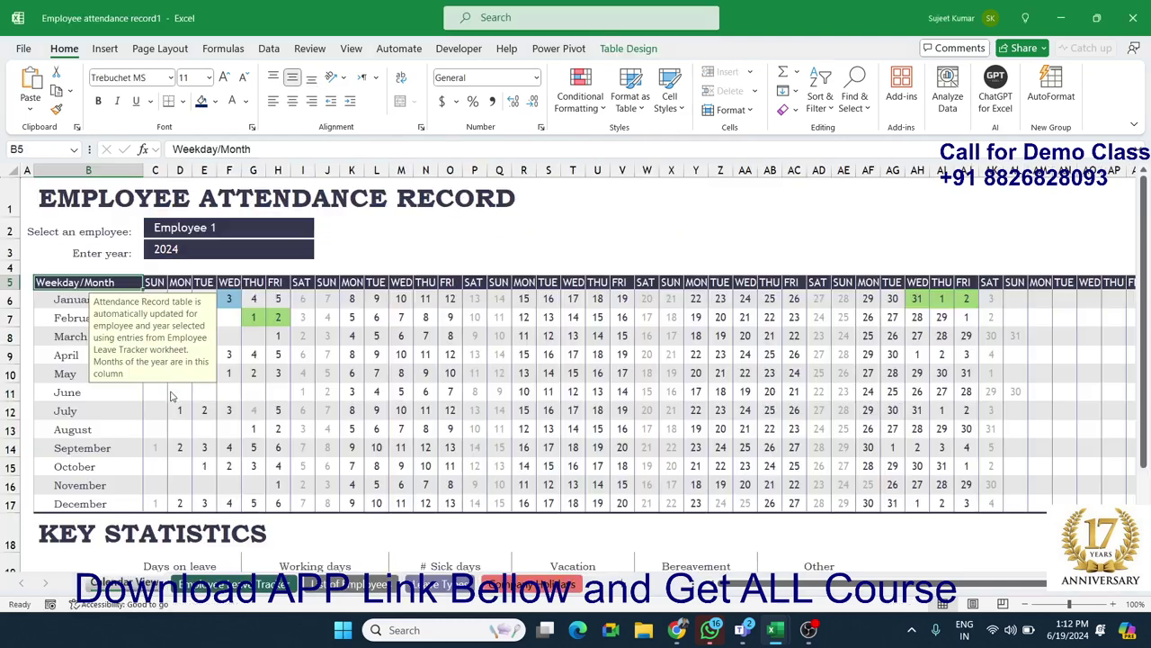
Review the template's weekday header, year cell and calendar date formula.
{"action": "left_click", "coordinate": [160, 281]}
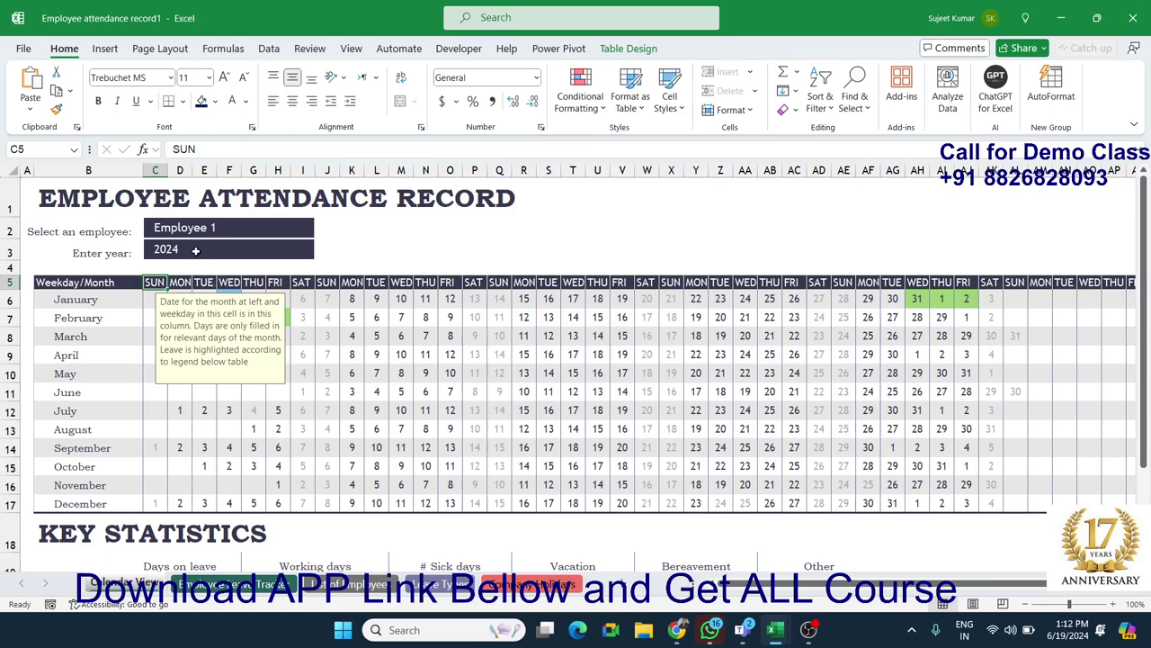
{"action": "left_click", "coordinate": [195, 251]}
{"action": "left_click", "coordinate": [149, 299]}
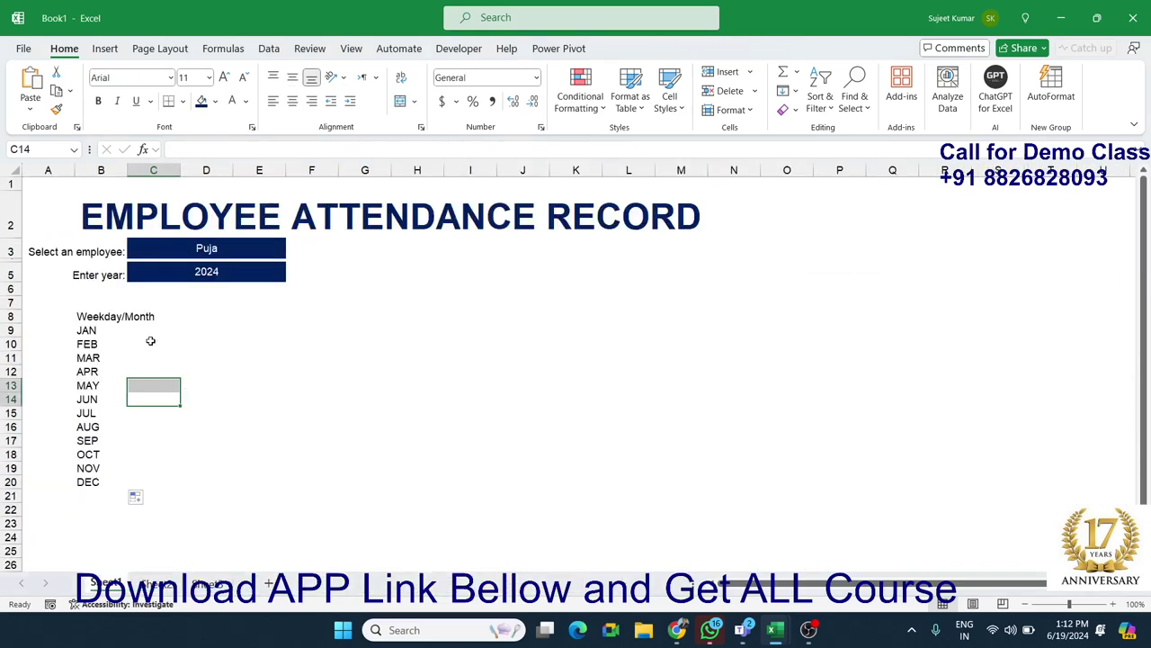
{"action": "left_click", "coordinate": [163, 317]}
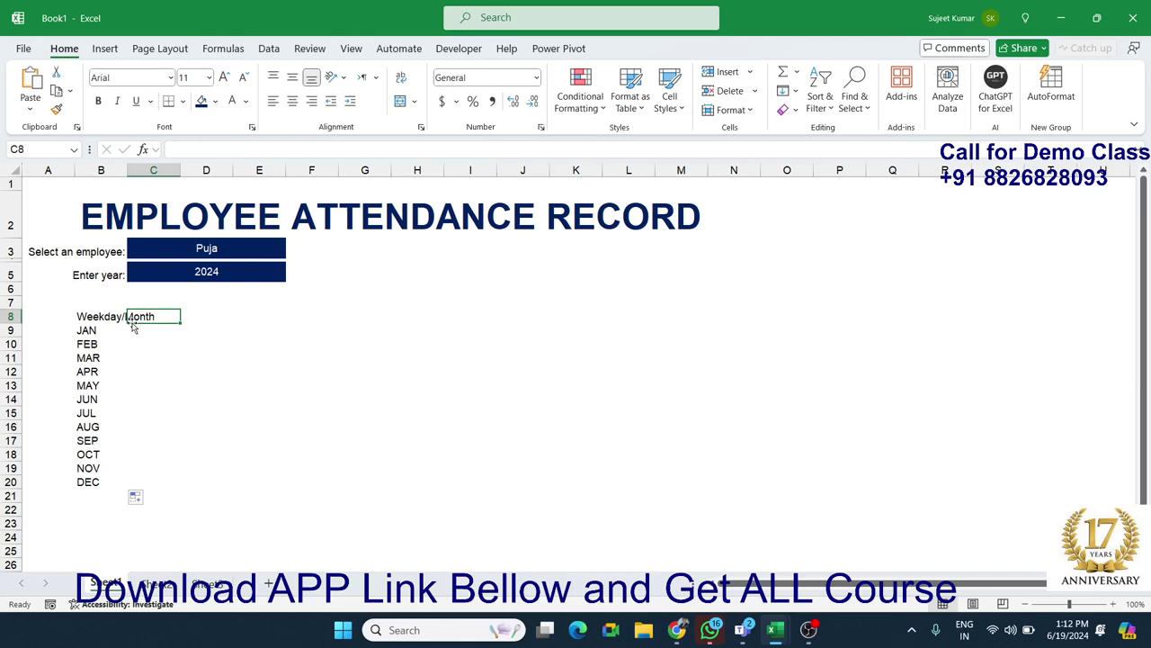
Widen column B and fill row 8 from C8 with repeating weekdays SUN, MON, TUE….
{"action": "left_click", "coordinate": [105, 316]}
{"action": "left_click_drag", "start_coordinate": [128, 179], "coordinate": [156, 169]}
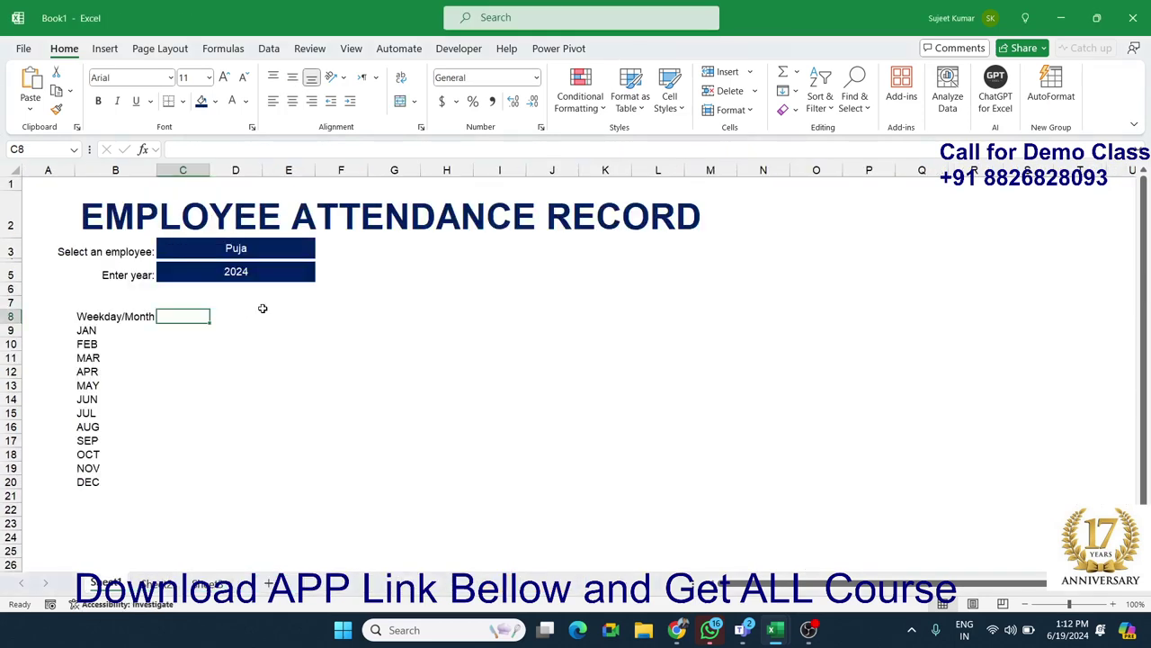
{"action": "type", "text": "SU"}
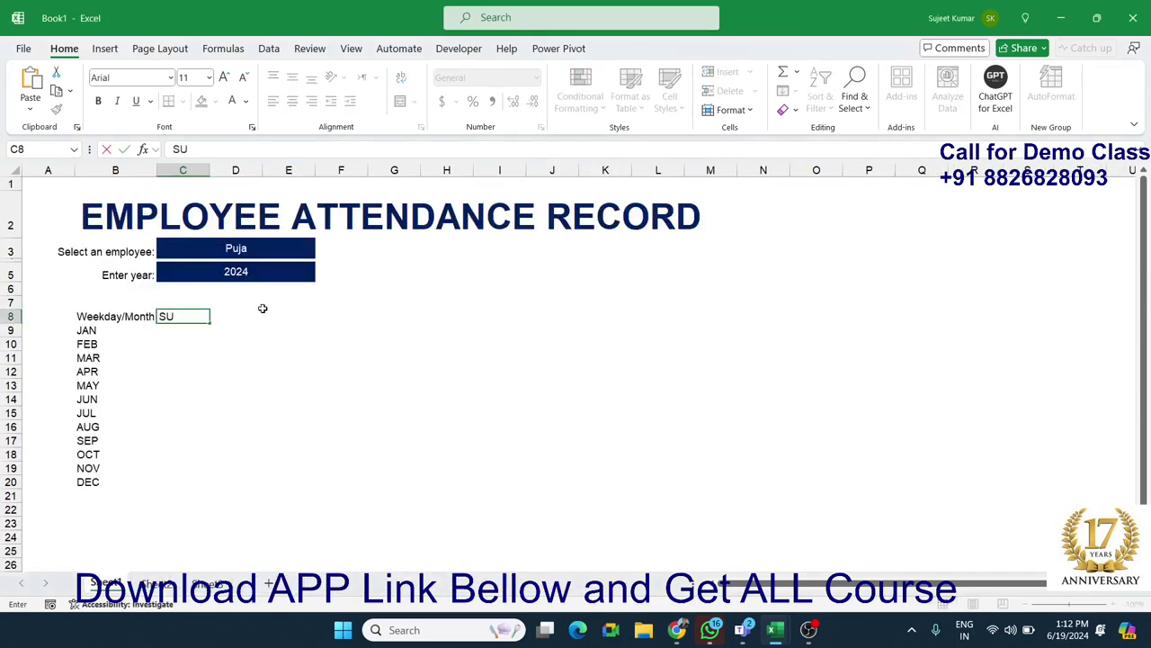
{"action": "type", "text": "N"}
{"action": "key", "text": "Return"}
{"action": "key", "text": "Up"}
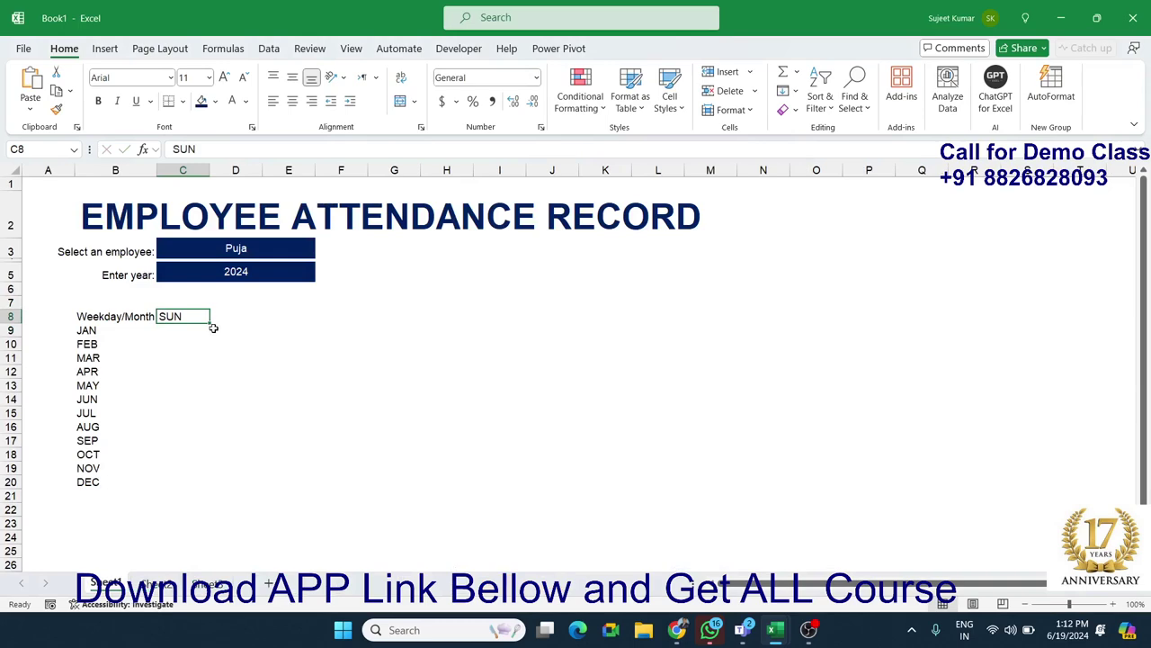
{"action": "left_click_drag", "start_coordinate": [210, 323], "coordinate": [1131, 345]}
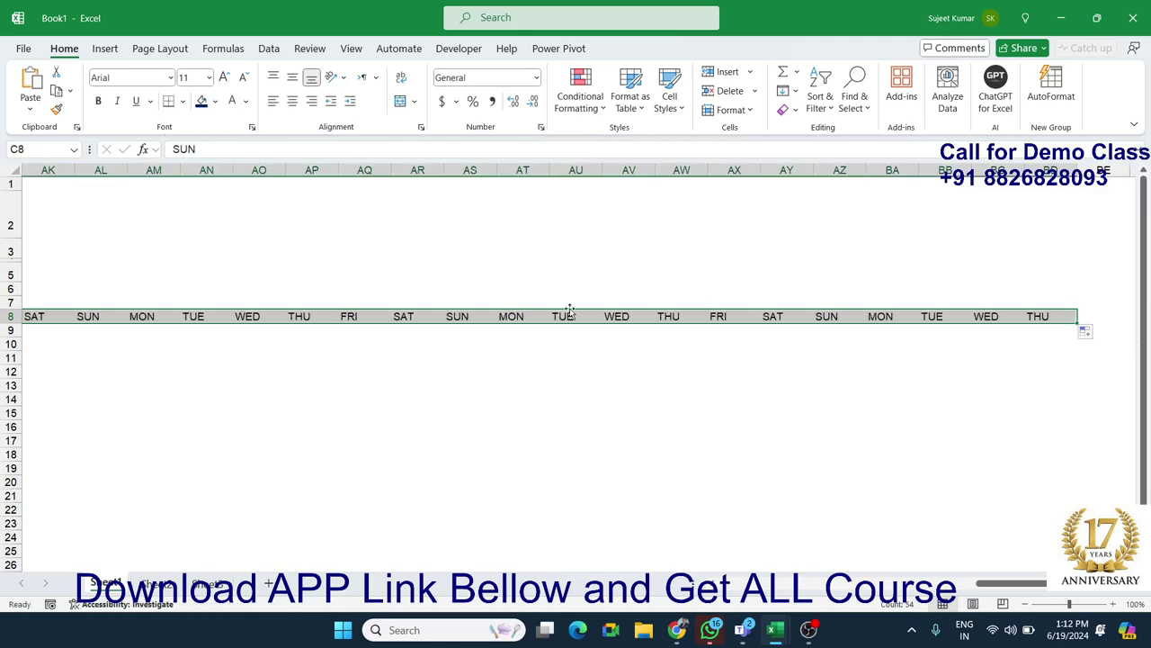
{"action": "key", "text": "Home"}
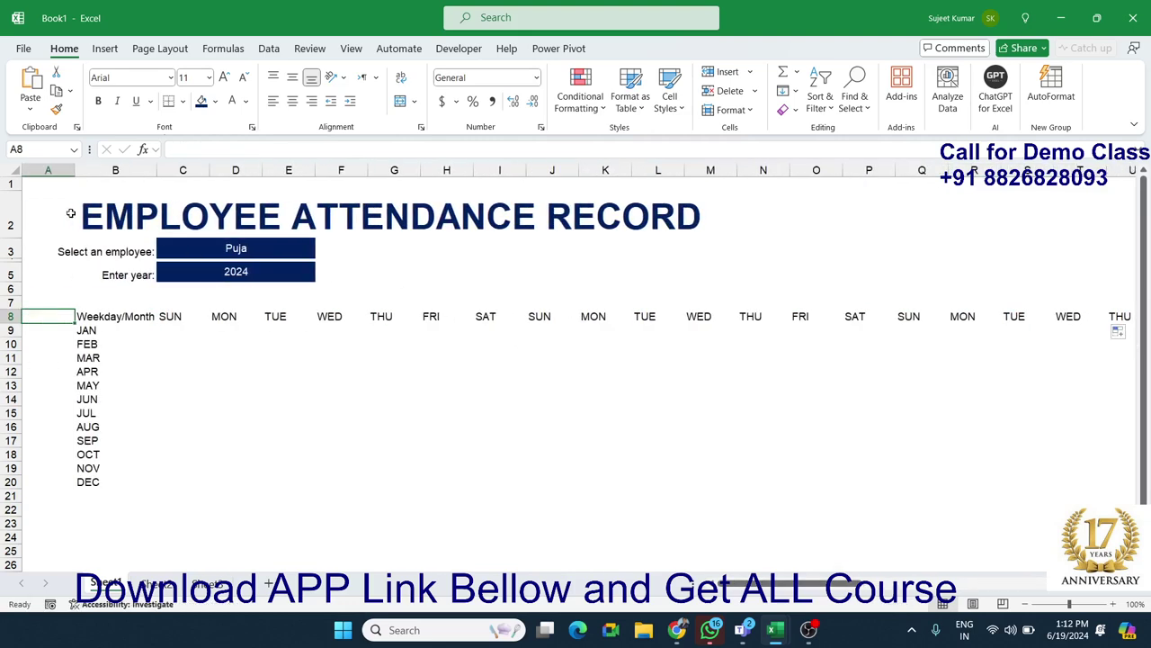
{"action": "left_click", "coordinate": [12, 170]}
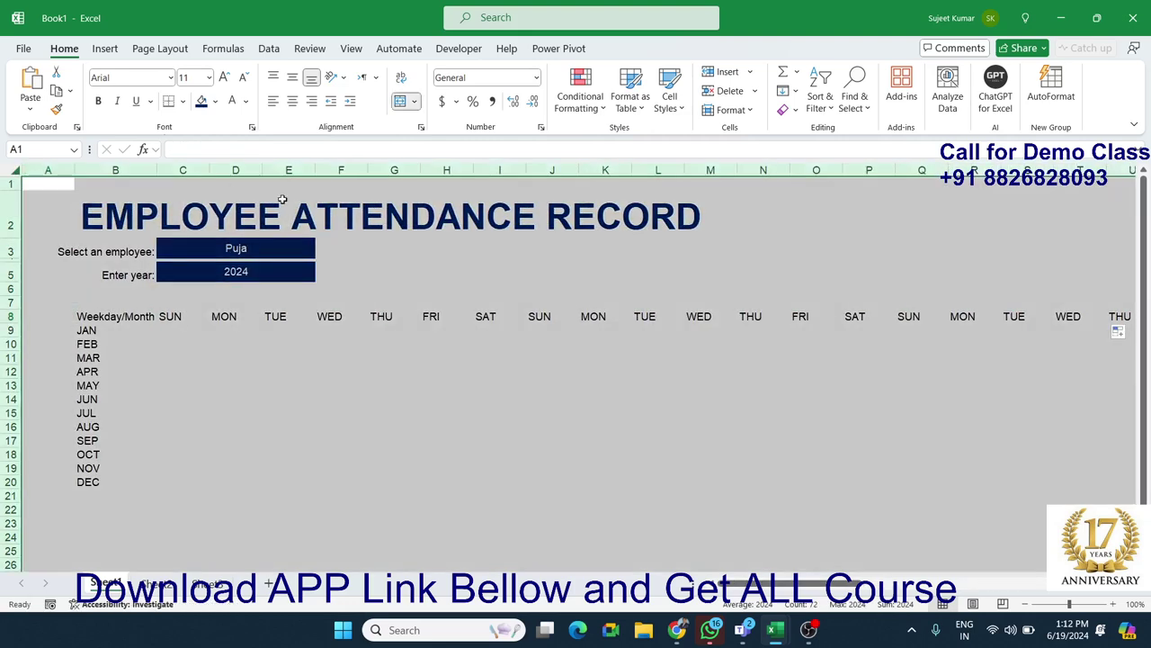
Try auto-fitting all columns to their contents, then undo it.
{"action": "double_click", "coordinate": [316, 169]}
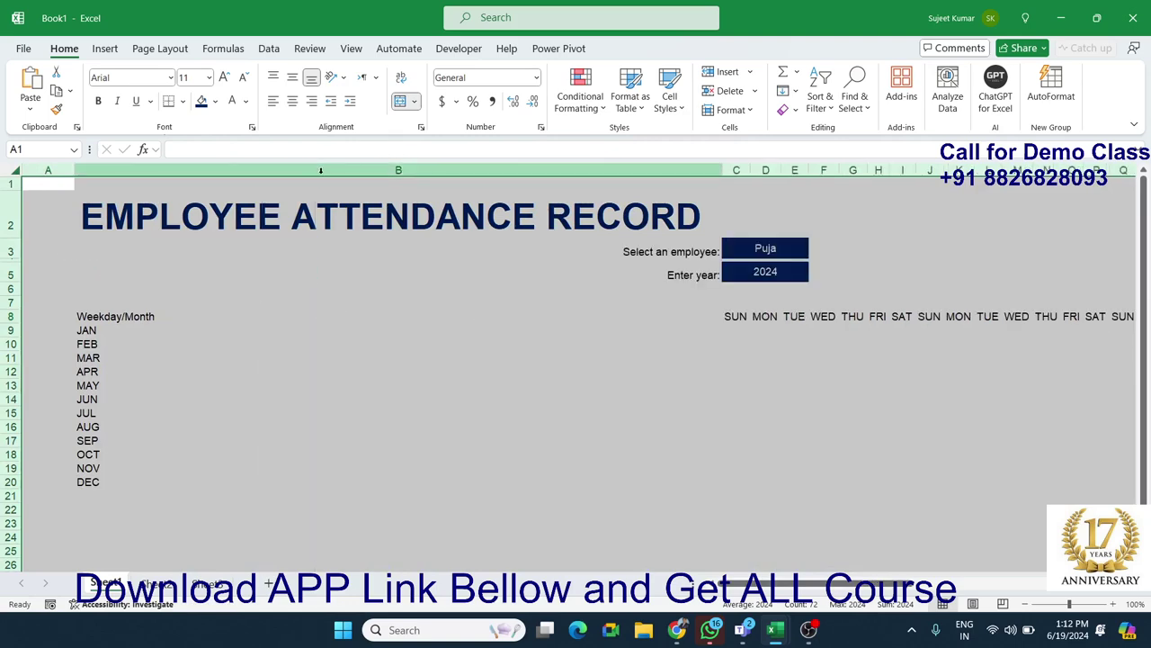
{"action": "key", "text": "ctrl+z"}
{"action": "left_click", "coordinate": [248, 412]}
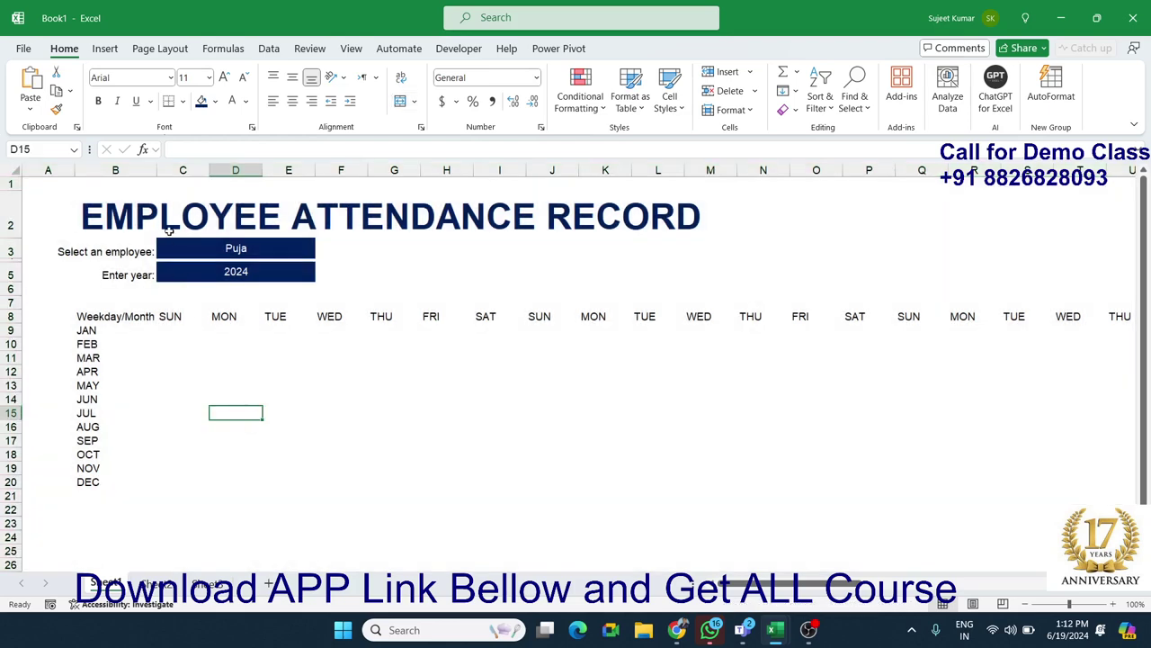
Narrow weekday columns C through BD to one compact, equal width.
{"action": "left_click", "coordinate": [181, 170]}
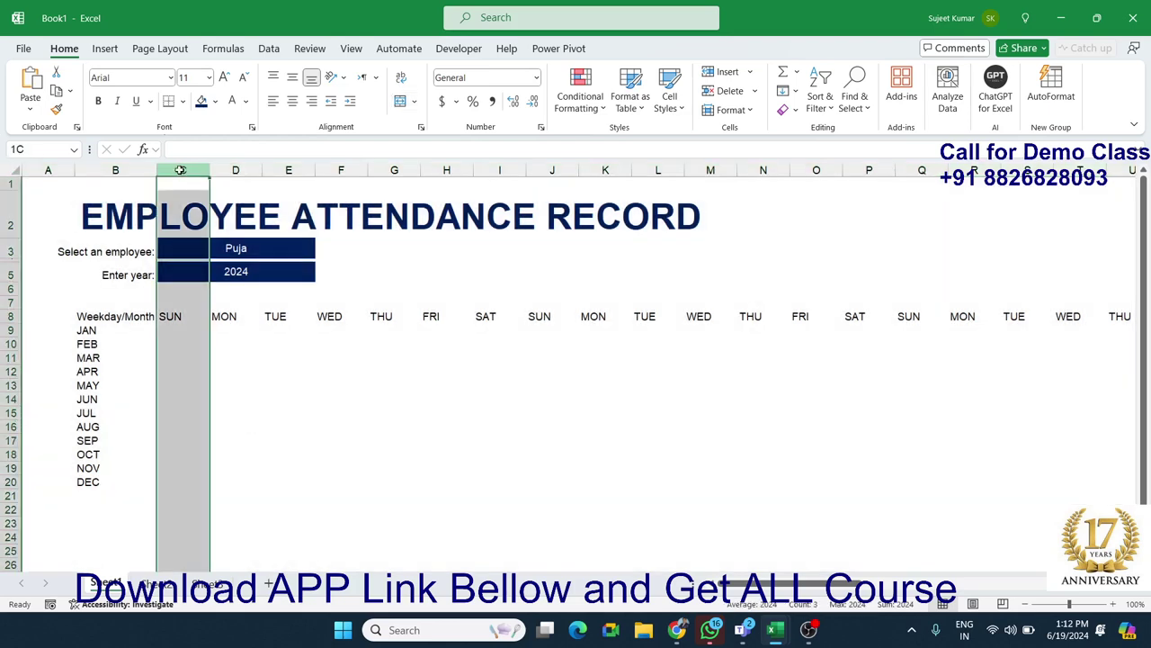
{"action": "mouse_move", "coordinate": [180, 170]}
{"action": "left_mouse_down"}
{"action": "mouse_move", "coordinate": [1147, 236]}
{"action": "mouse_move", "coordinate": [1003, 226]}
{"action": "mouse_move", "coordinate": [1029, 225]}
{"action": "left_mouse_up"}
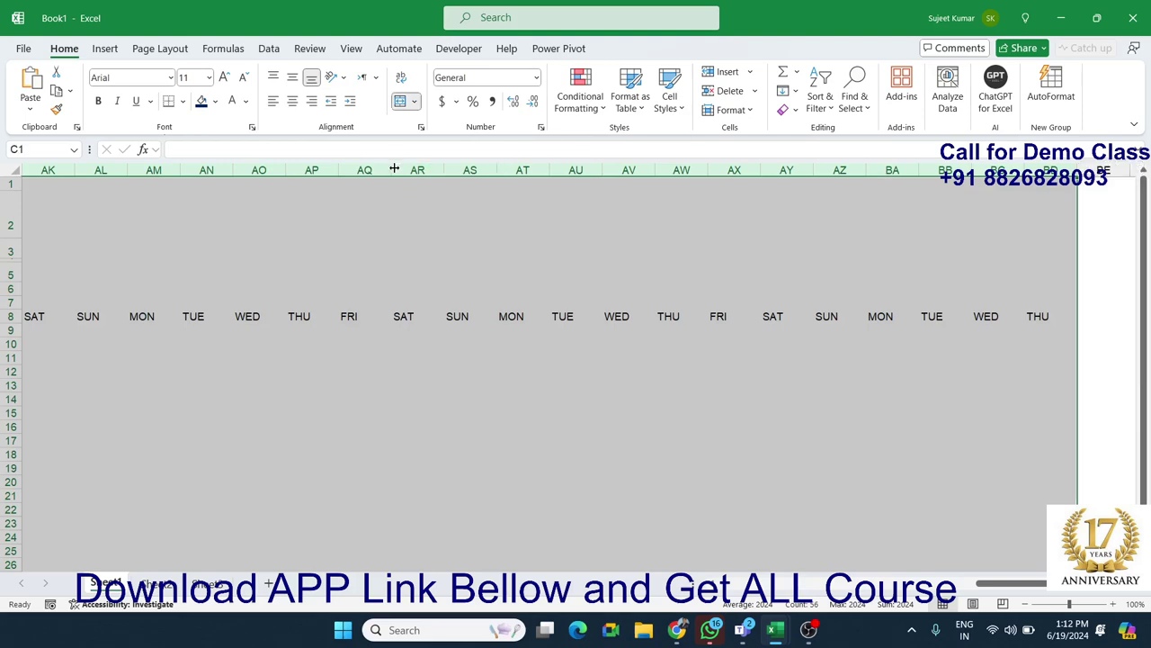
{"action": "left_click_drag", "start_coordinate": [388, 170], "coordinate": [367, 170]}
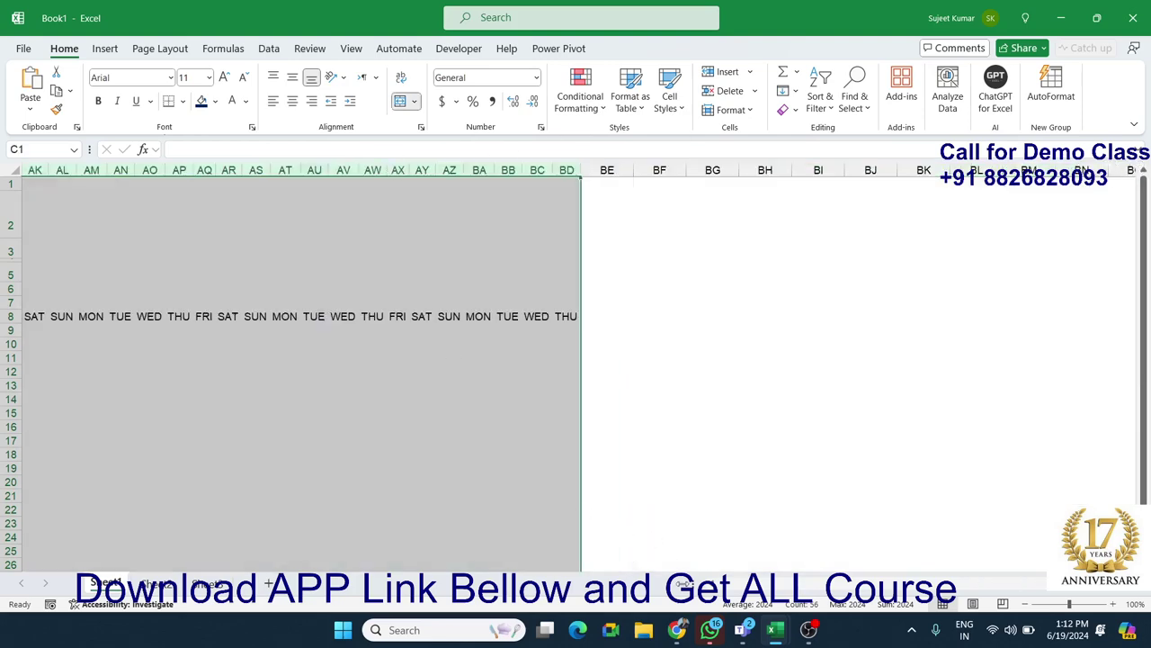
{"action": "scroll", "coordinate": [720, 594], "scroll_direction": "left", "scroll_amount": 10}
{"action": "left_click", "coordinate": [453, 468]}
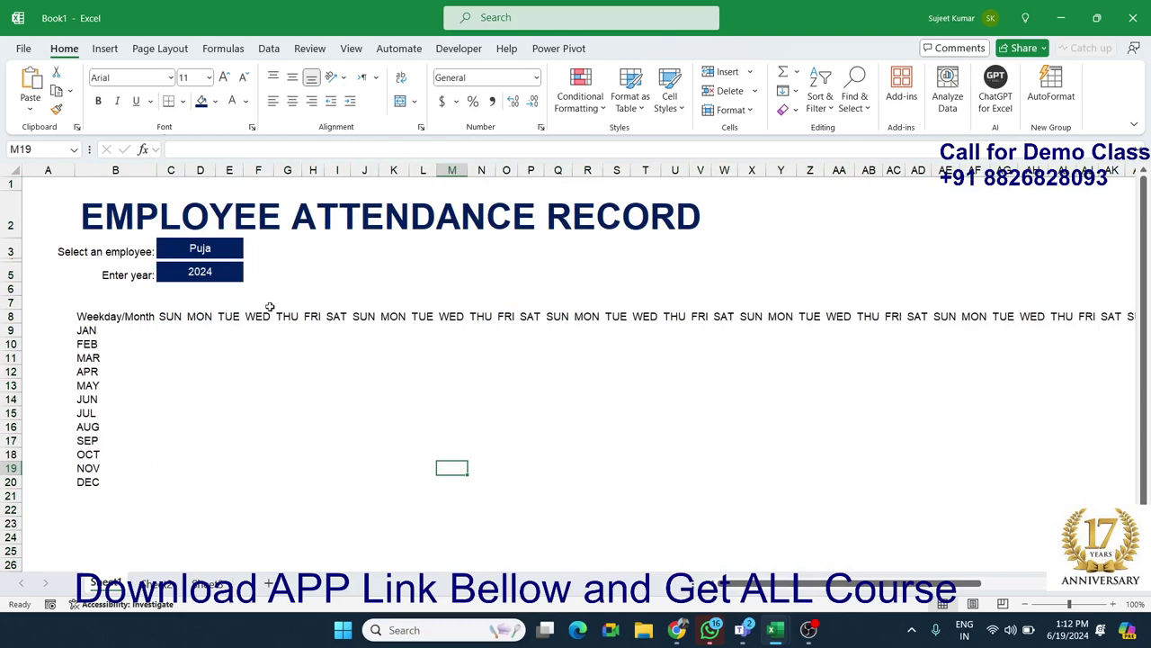
{"action": "left_click_drag", "start_coordinate": [213, 245], "coordinate": [296, 242]}
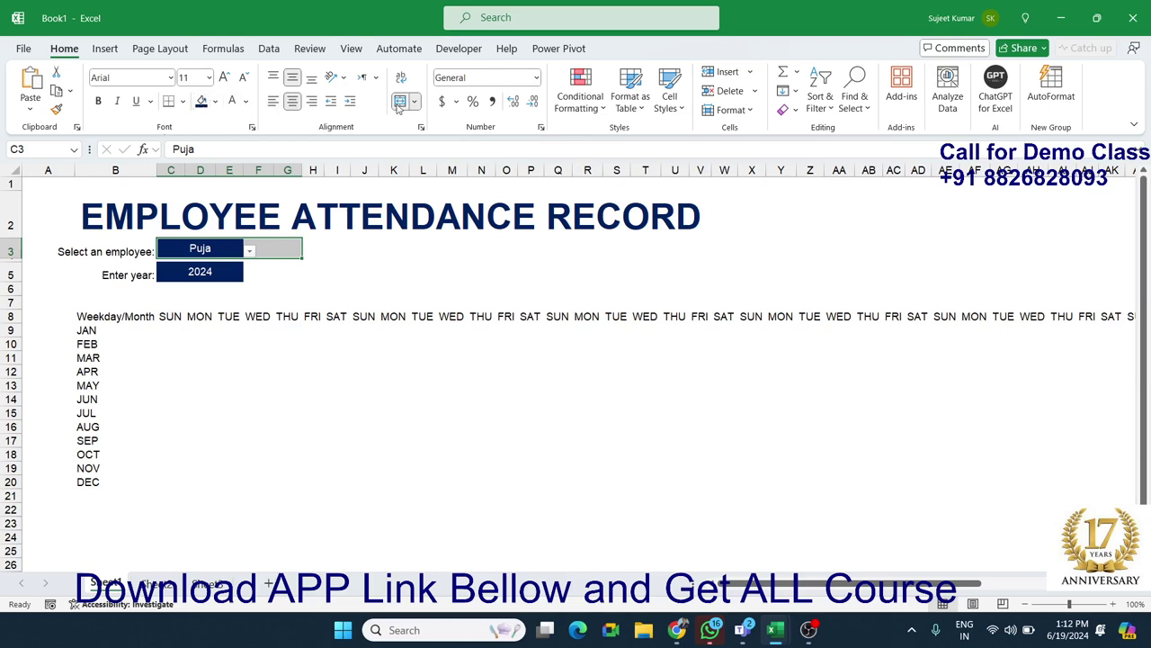
Merge and centre C3:G3 so the employee name Puja spans it.
{"action": "left_click", "coordinate": [200, 325]}
{"action": "left_click_drag", "start_coordinate": [193, 249], "coordinate": [292, 248]}
{"action": "left_click", "coordinate": [402, 102]}
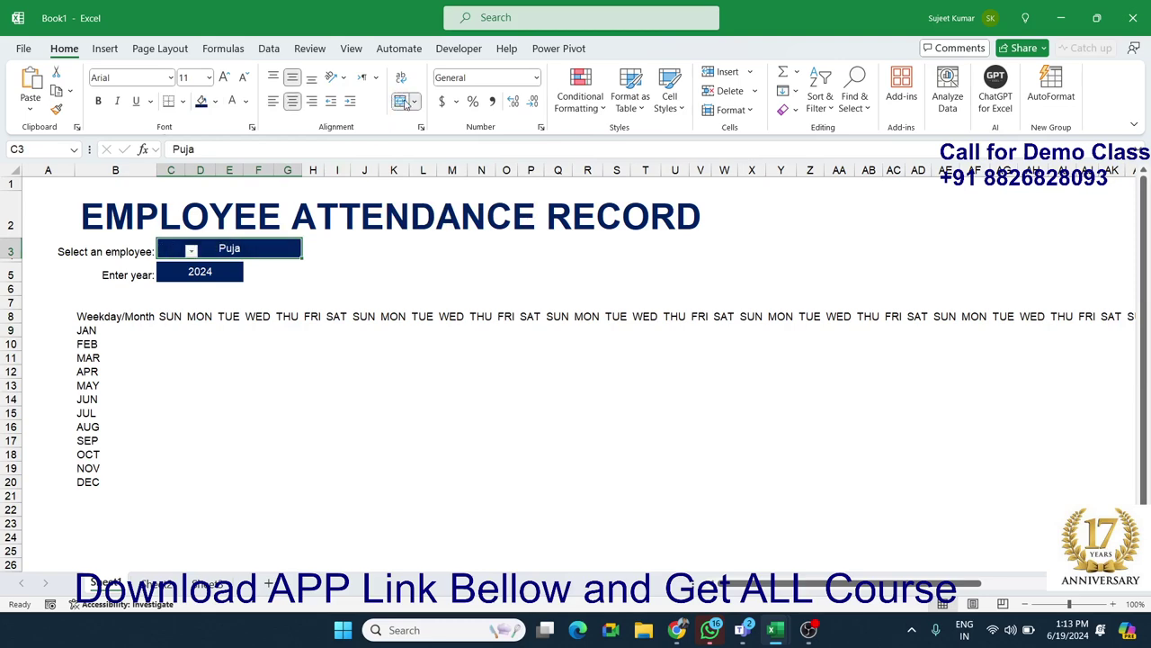
Merge and centre C5:G5 so the year 2024 spans it.
{"action": "left_click", "coordinate": [257, 316]}
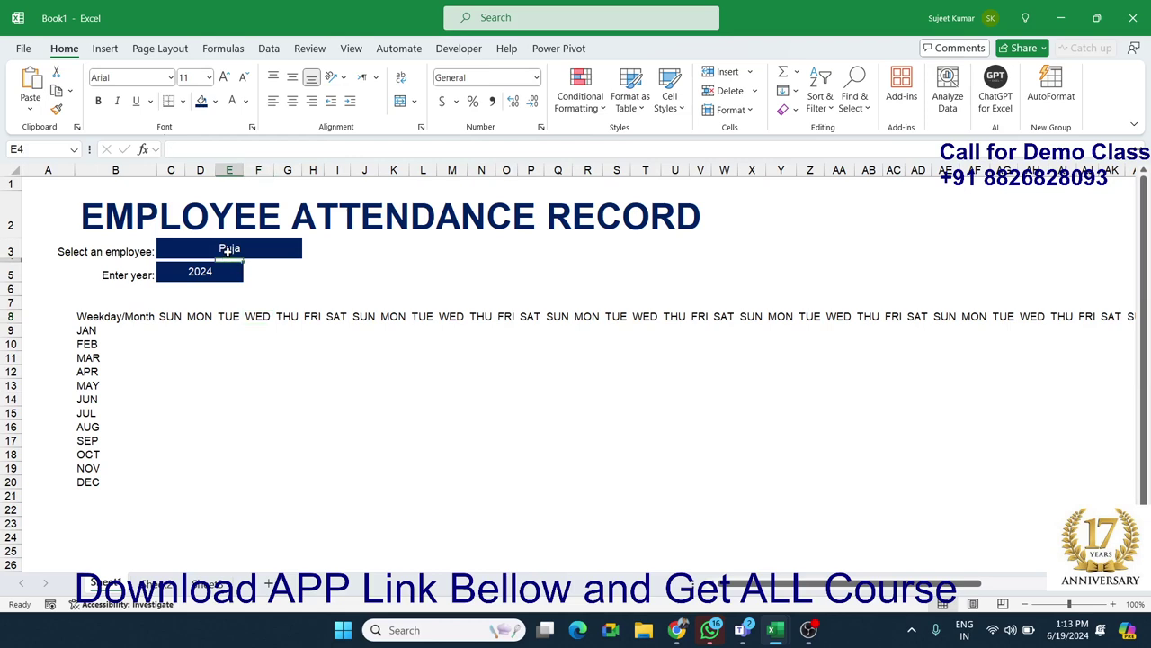
{"action": "left_click", "coordinate": [227, 251]}
{"action": "left_click_drag", "start_coordinate": [223, 268], "coordinate": [286, 271]}
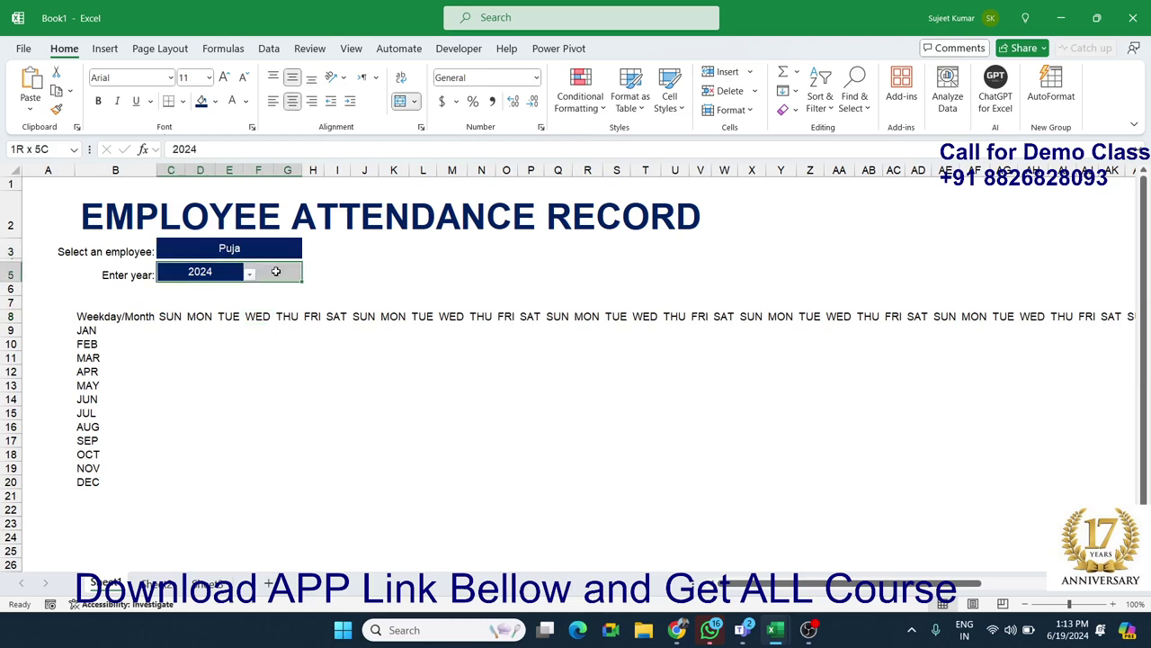
{"action": "left_click", "coordinate": [401, 105]}
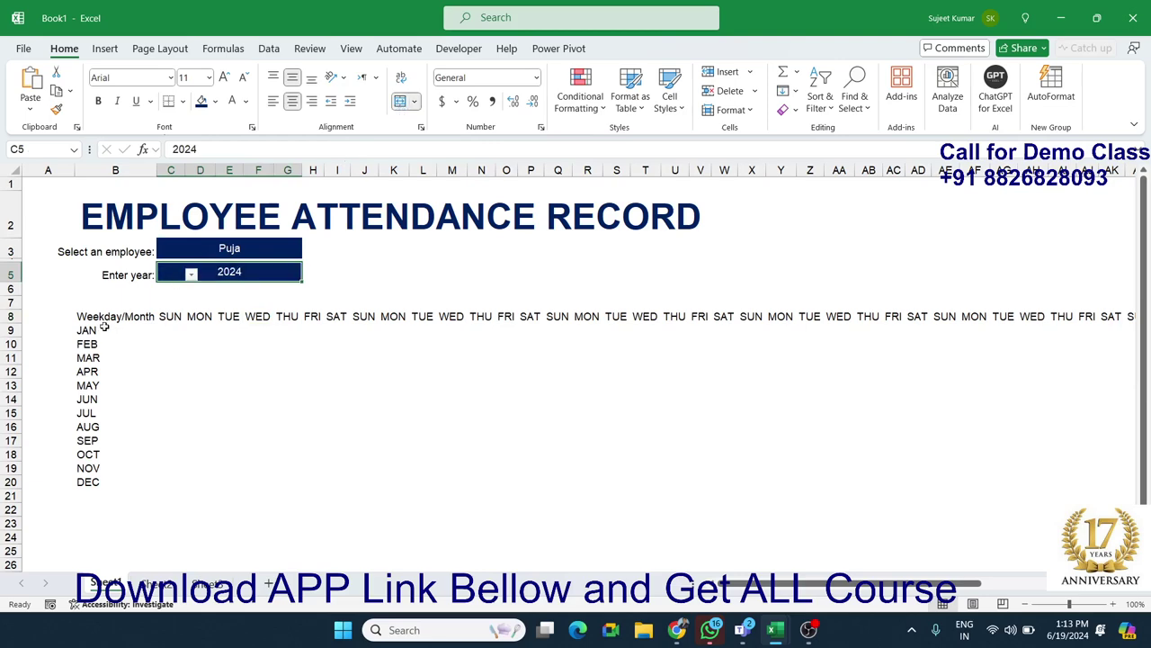
Select the Weekday/Month header row from B8 across to its last column.
{"action": "left_click", "coordinate": [104, 329]}
{"action": "left_click", "coordinate": [118, 316]}
{"action": "key", "text": "ctrl+shift+Right"}
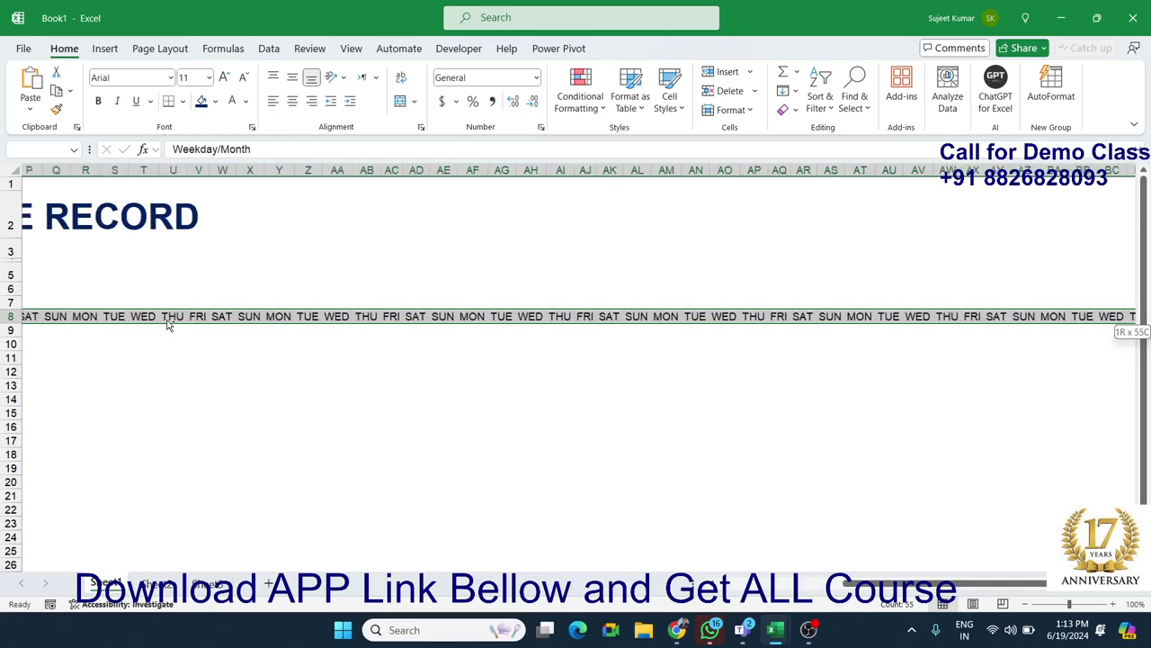
Fill the Weekday/Month header row dark navy with white text.
{"action": "left_click", "coordinate": [201, 101]}
{"action": "left_click", "coordinate": [233, 102]}
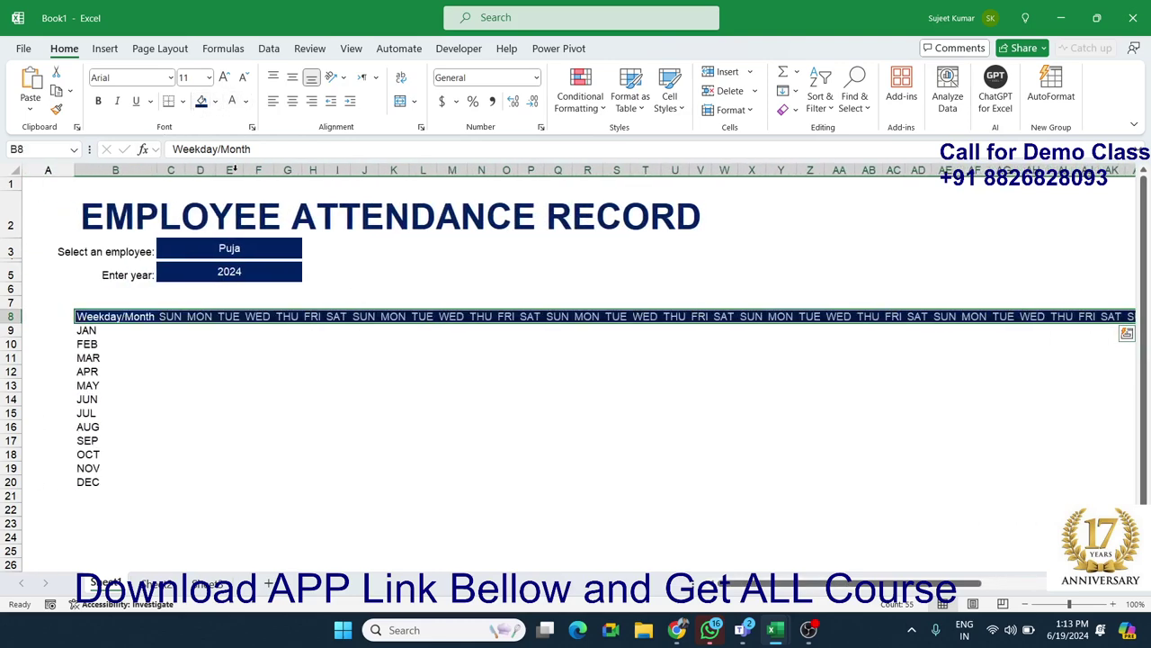
{"action": "left_click", "coordinate": [189, 331]}
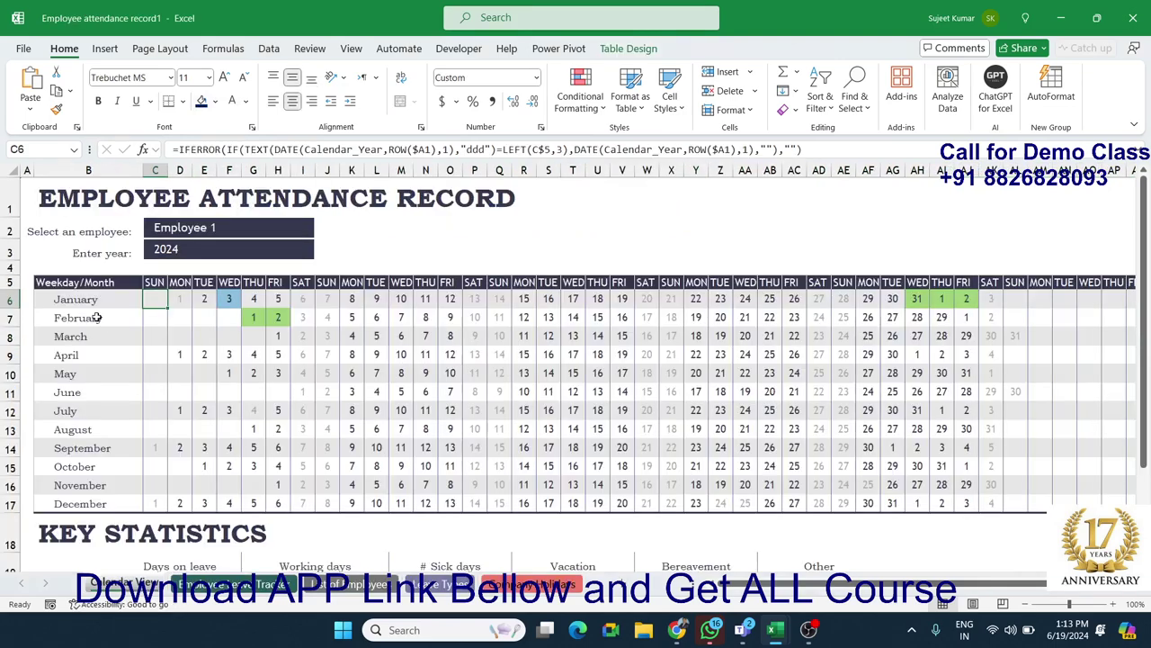
Inspect the month labels and date formulas in the finished reference workbook.
{"action": "left_click", "coordinate": [171, 356]}
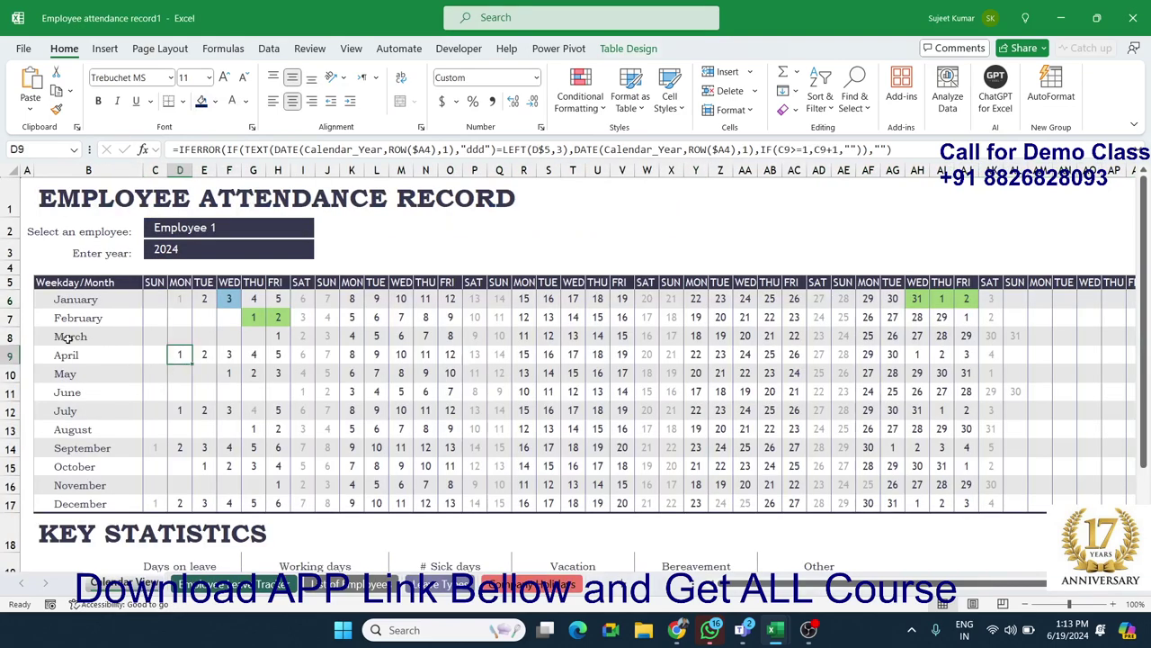
{"action": "left_click_drag", "start_coordinate": [99, 336], "coordinate": [184, 339]}
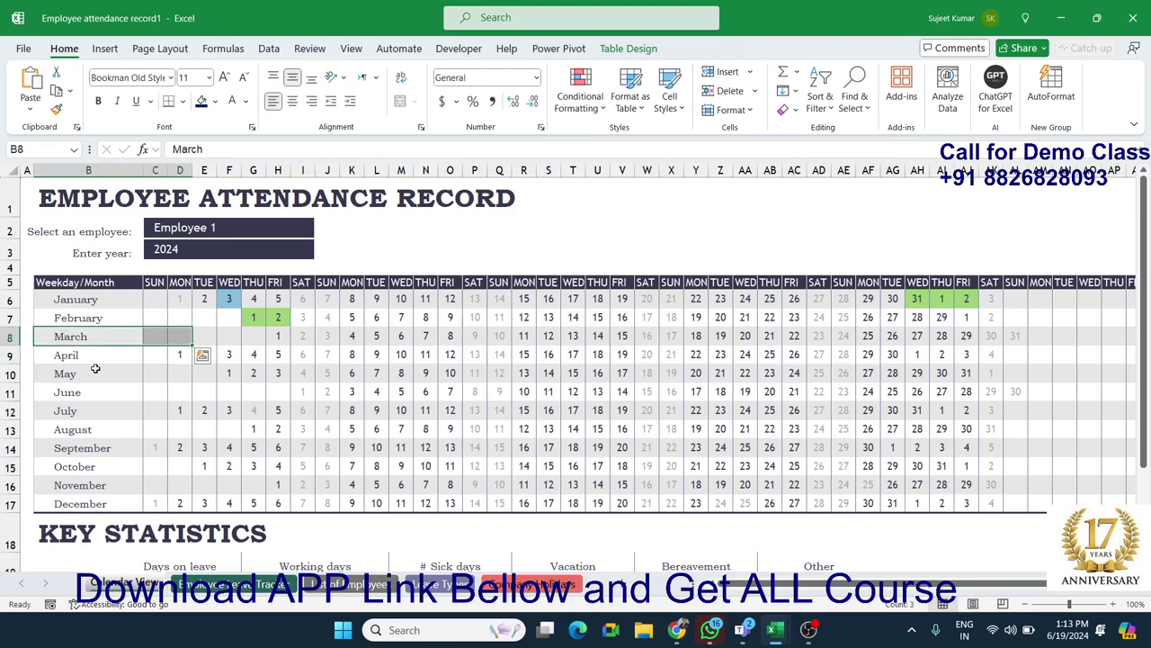
{"action": "left_click", "coordinate": [85, 304]}
{"action": "left_click", "coordinate": [87, 353]}
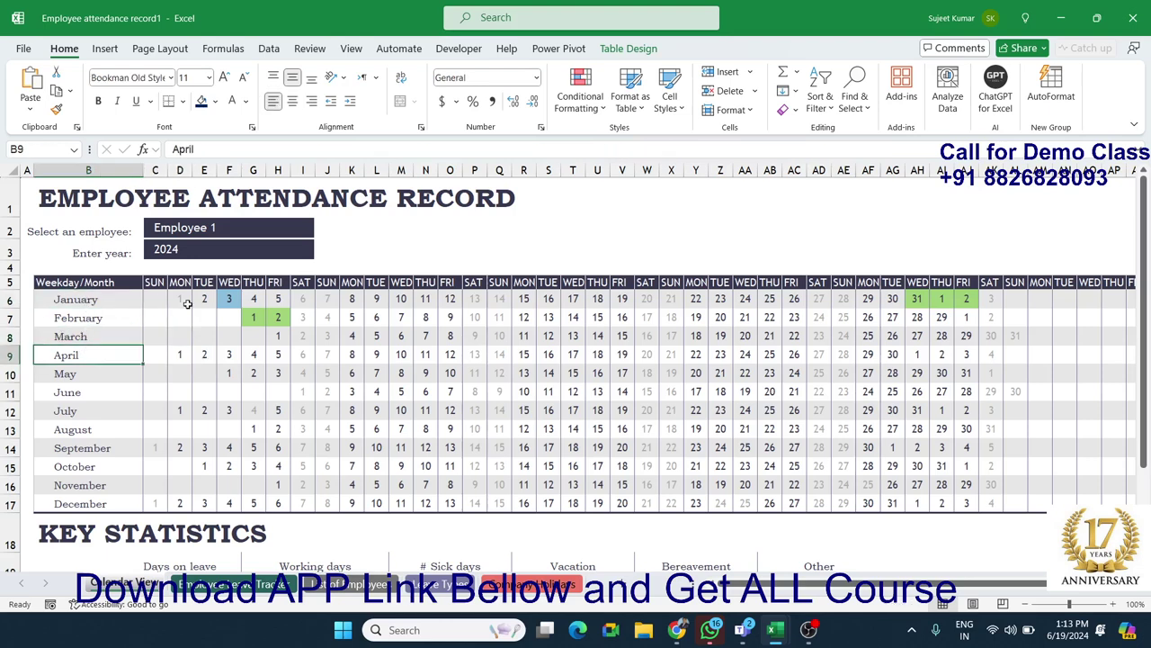
{"action": "left_click", "coordinate": [159, 373]}
{"action": "left_click", "coordinate": [155, 387]}
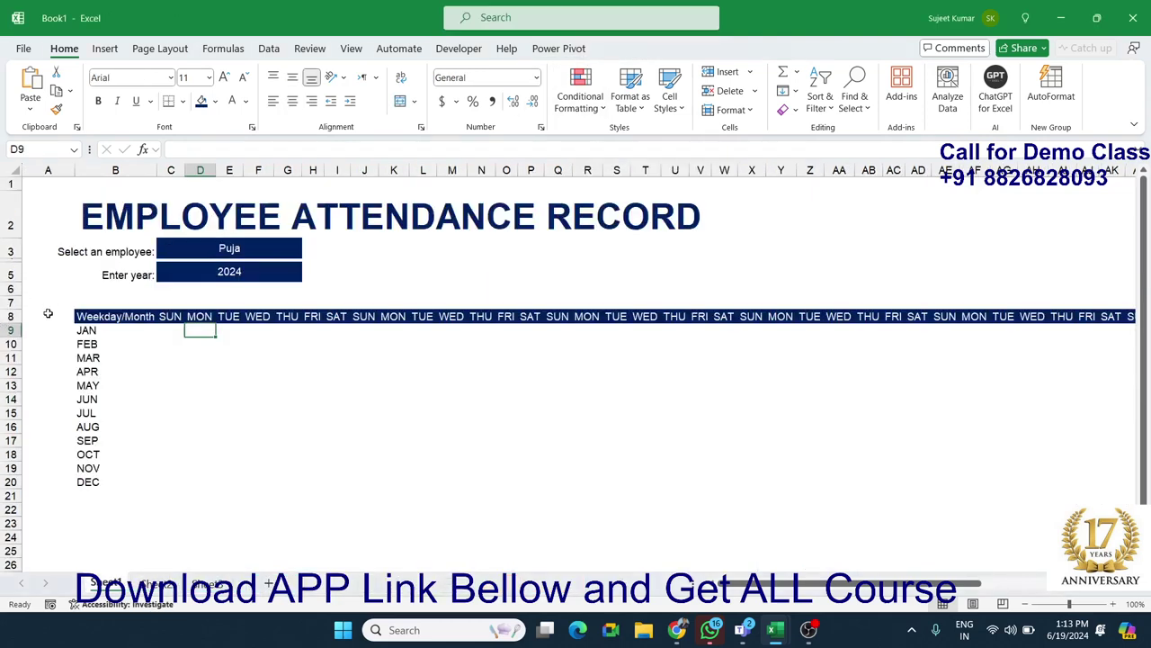
Select the month grid from the Weekday/Month cell across to column BD.
{"action": "left_click", "coordinate": [86, 315]}
{"action": "mouse_move", "coordinate": [88, 316]}
{"action": "left_mouse_down"}
{"action": "mouse_move", "coordinate": [1125, 374]}
{"action": "mouse_move", "coordinate": [1124, 513]}
{"action": "left_mouse_up"}
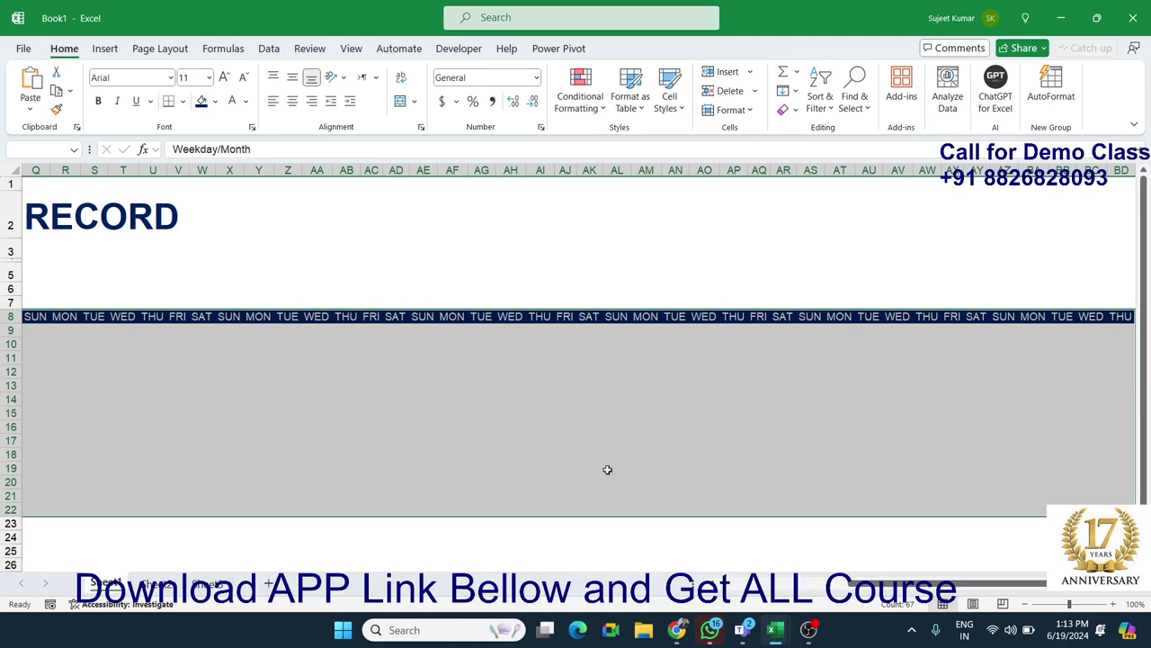
{"action": "left_click_drag", "start_coordinate": [865, 585], "coordinate": [665, 585]}
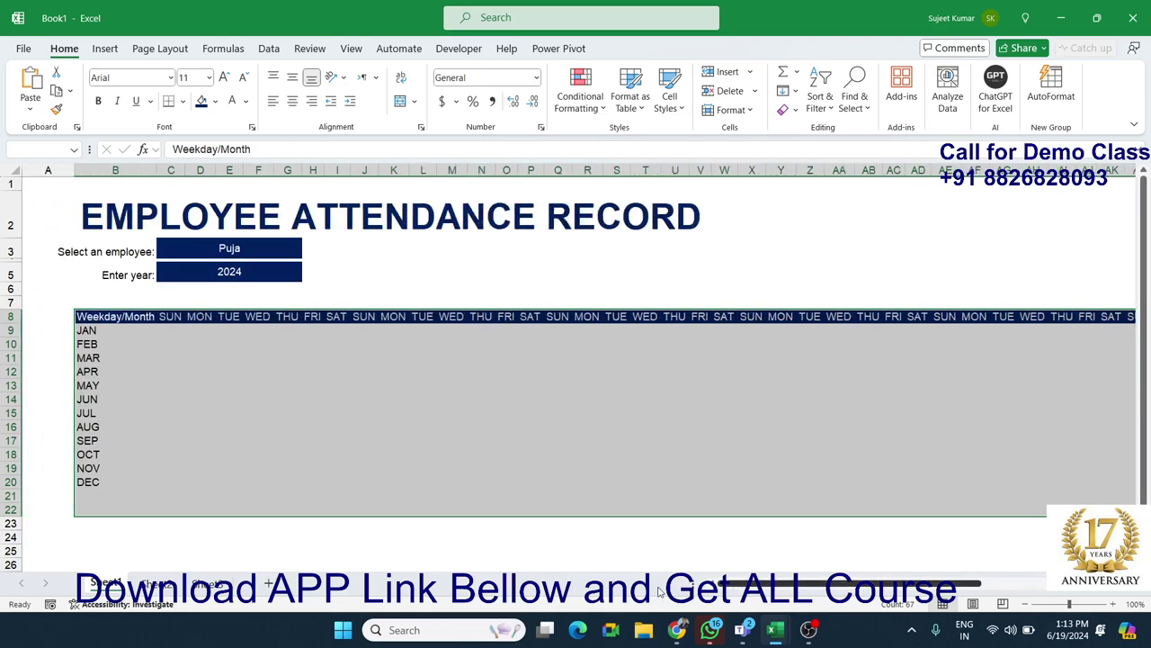
{"action": "scroll", "coordinate": [666, 585], "scroll_direction": "right", "scroll_amount": 3}
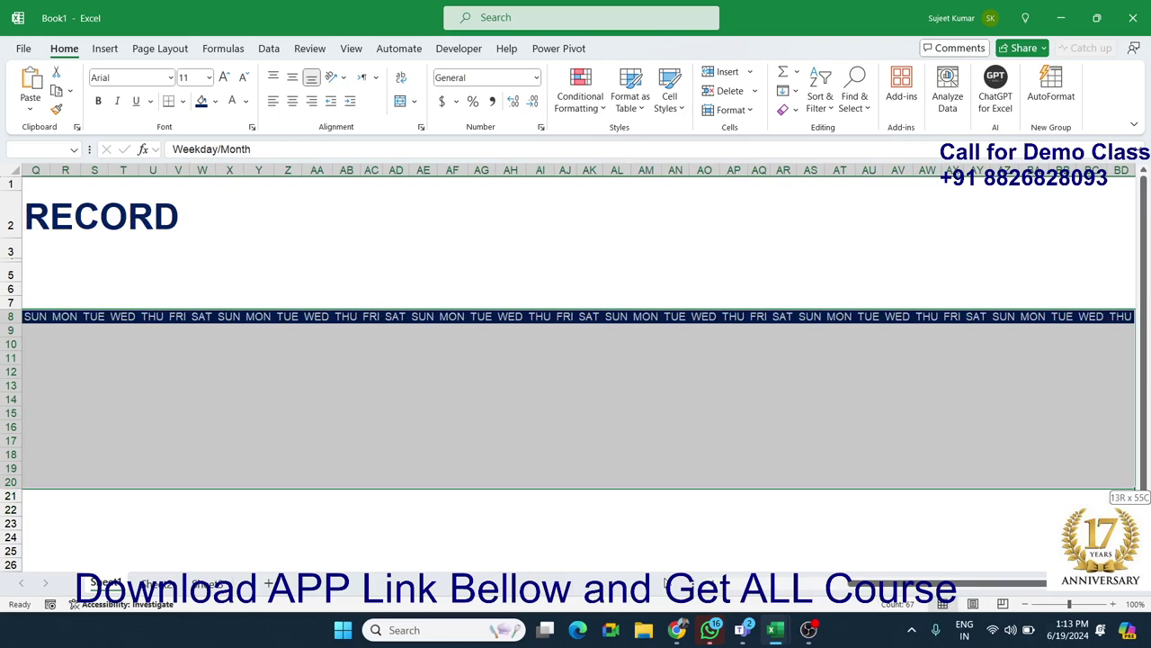
{"action": "left_click_drag", "start_coordinate": [874, 584], "coordinate": [719, 585]}
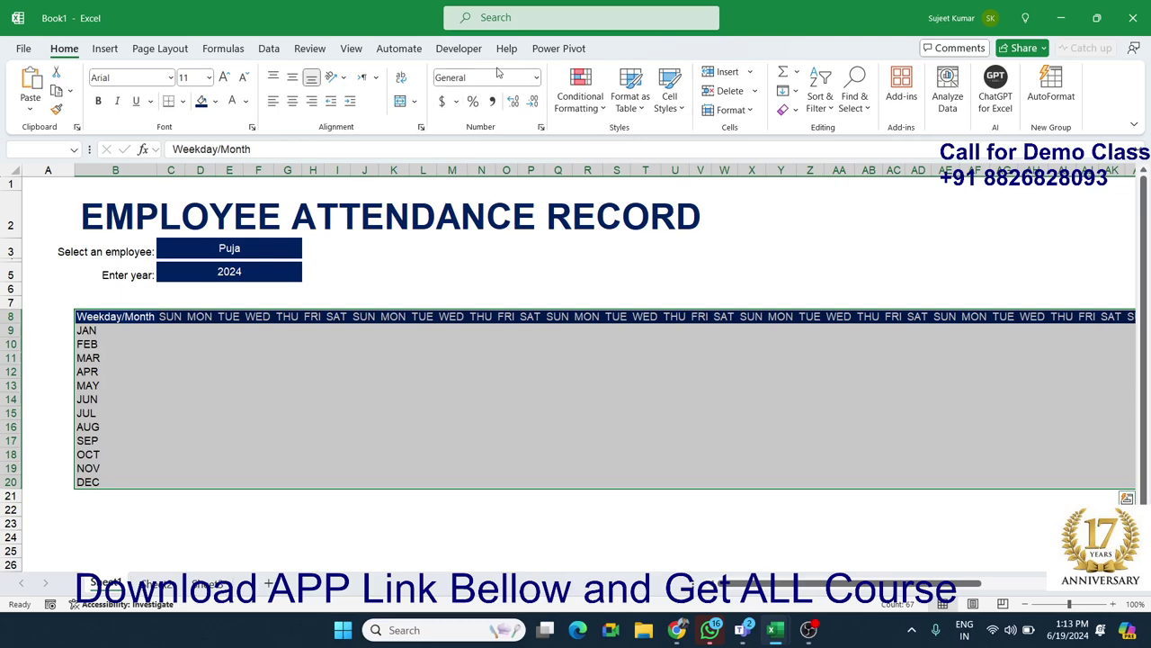
Format B8:BD20 as a light-style table with headers and banded rows.
{"action": "left_click", "coordinate": [620, 109]}
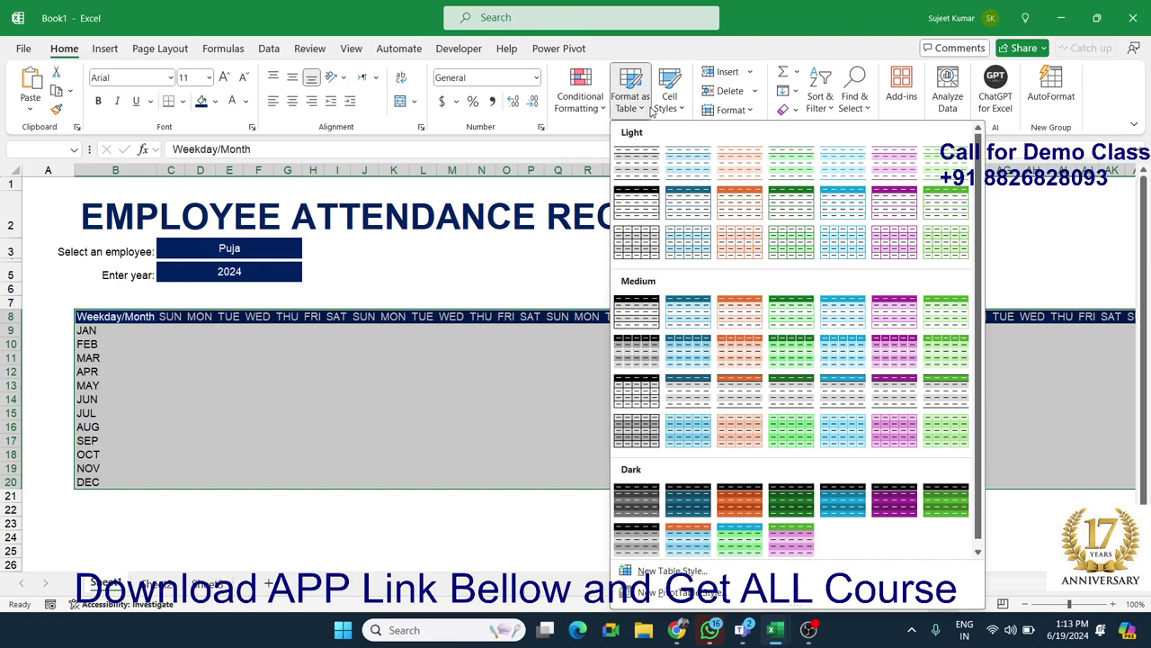
{"action": "left_click", "coordinate": [648, 239]}
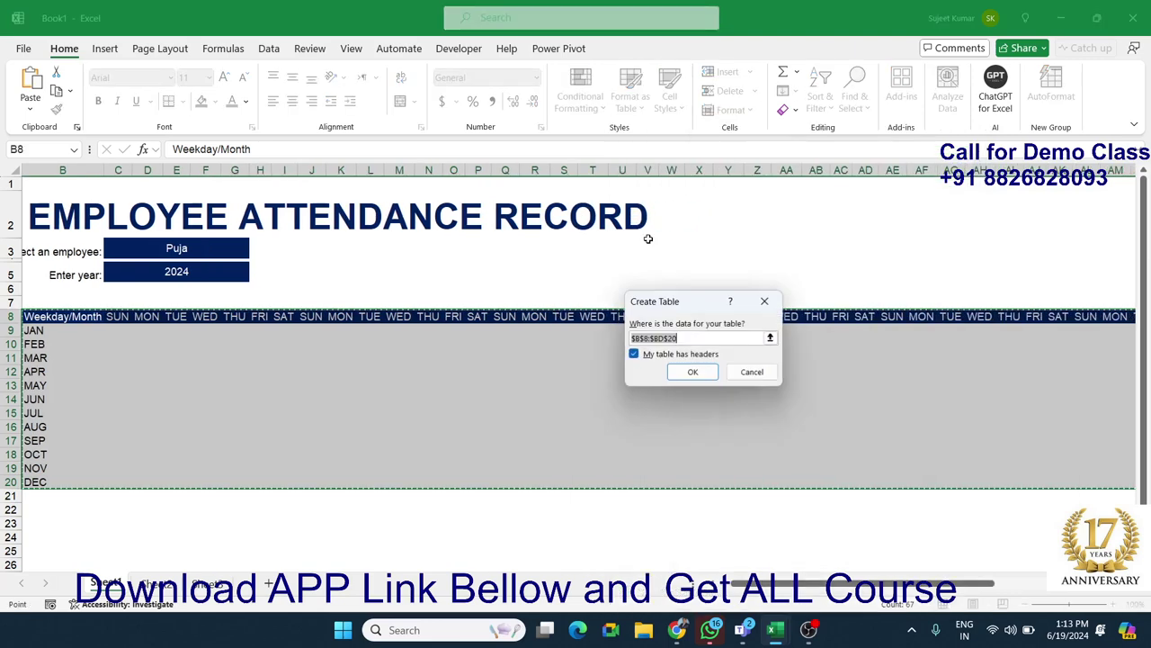
{"action": "left_click", "coordinate": [692, 372]}
{"action": "left_click", "coordinate": [293, 371]}
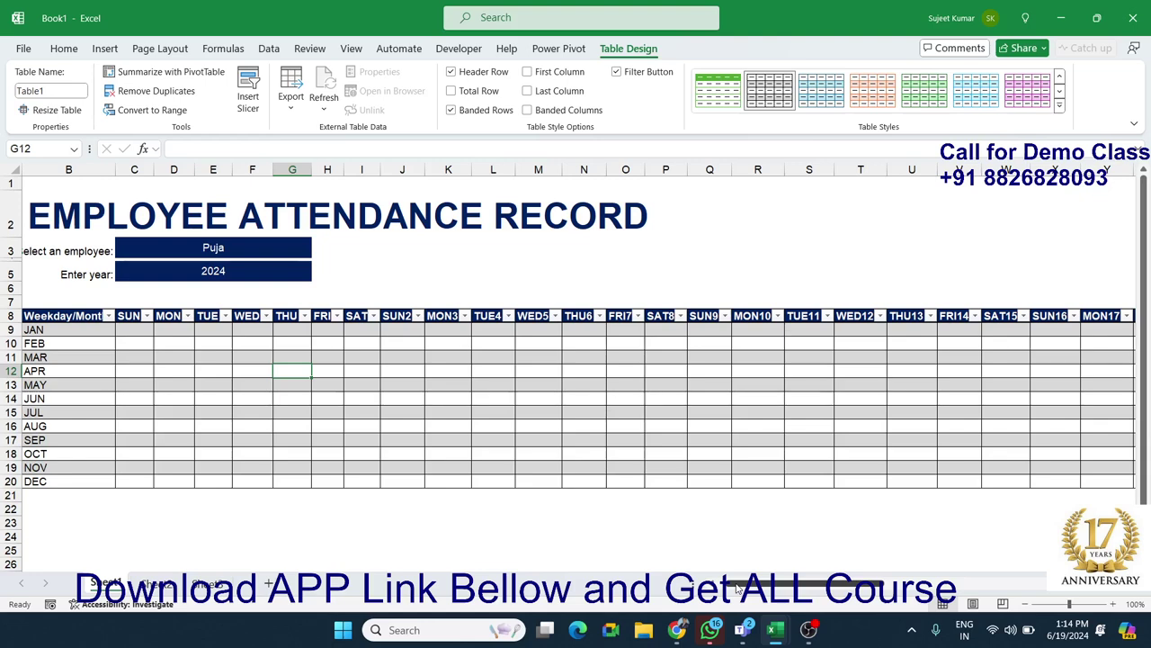
{"action": "scroll", "coordinate": [736, 586], "scroll_direction": "left", "scroll_amount": 1}
{"action": "left_click", "coordinate": [108, 319]}
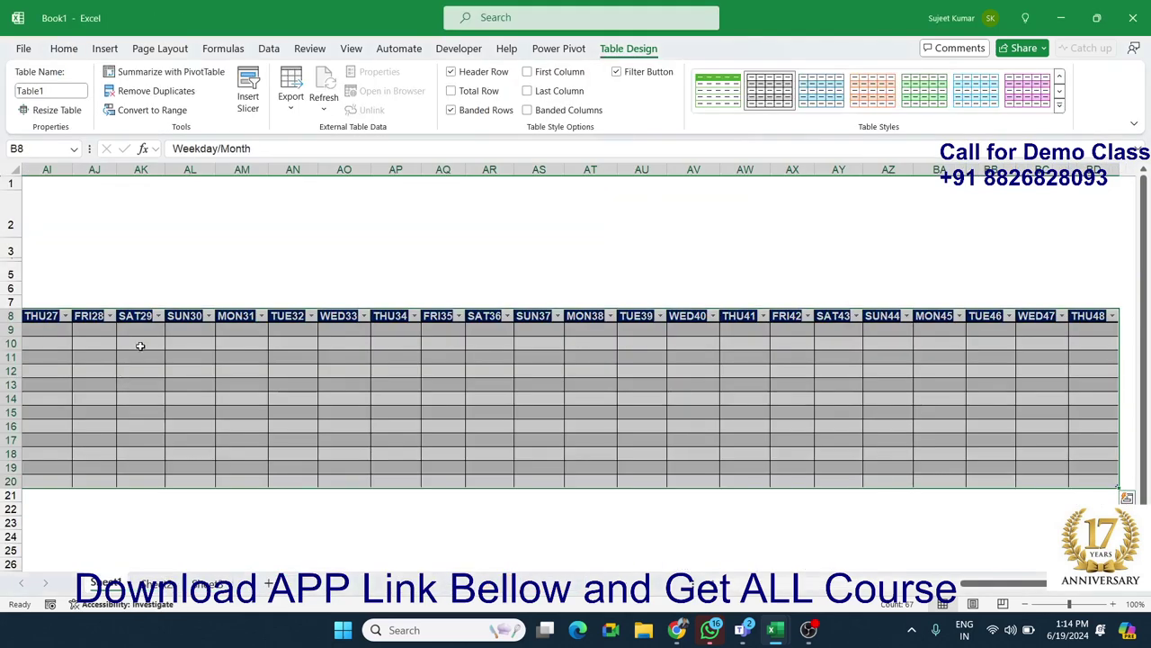
Look at the table's Border settings in Format Cells, then cancel without changes.
{"action": "right_click", "coordinate": [142, 346]}
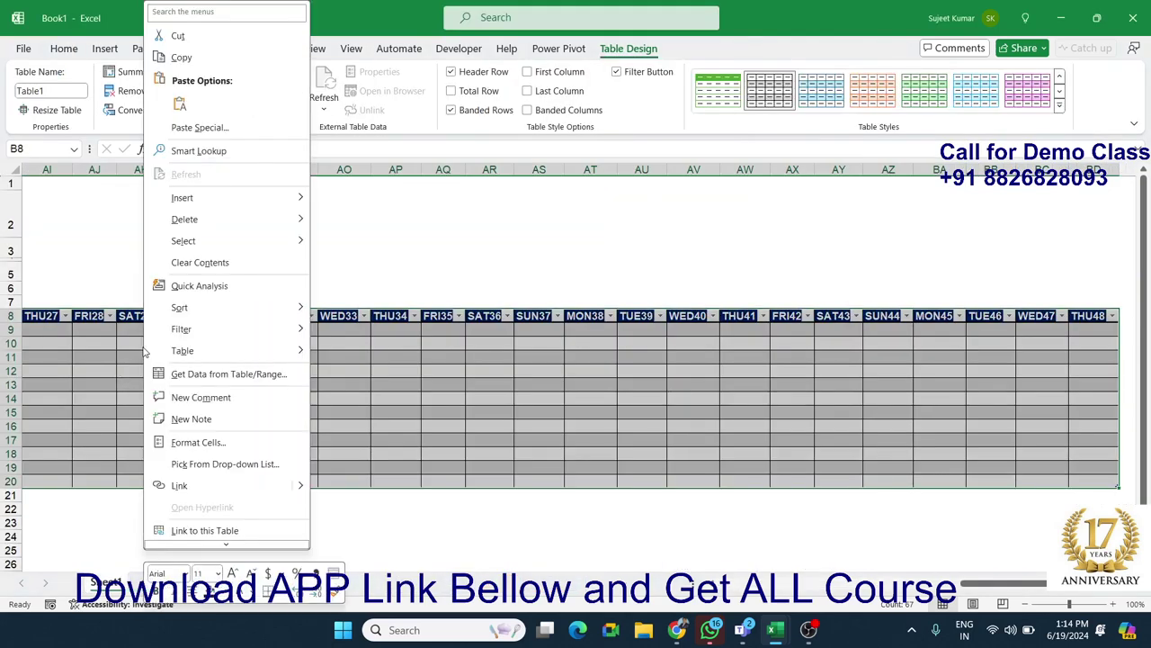
{"action": "left_click", "coordinate": [196, 441]}
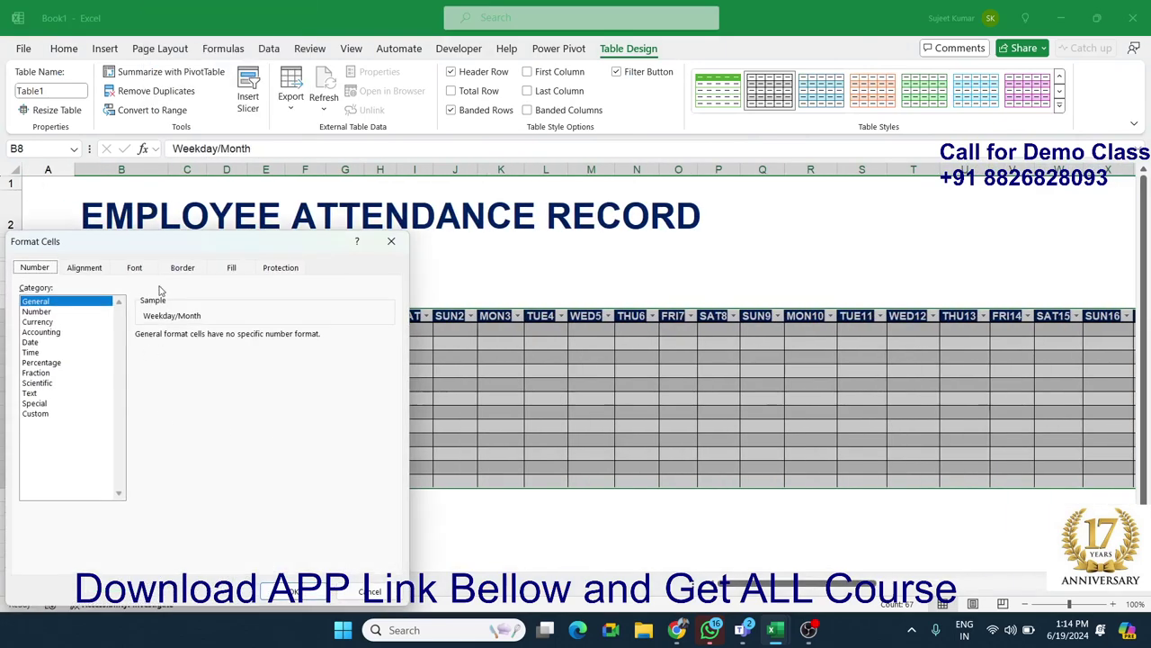
{"action": "left_click", "coordinate": [180, 268]}
{"action": "left_click_drag", "start_coordinate": [182, 244], "coordinate": [545, 187]}
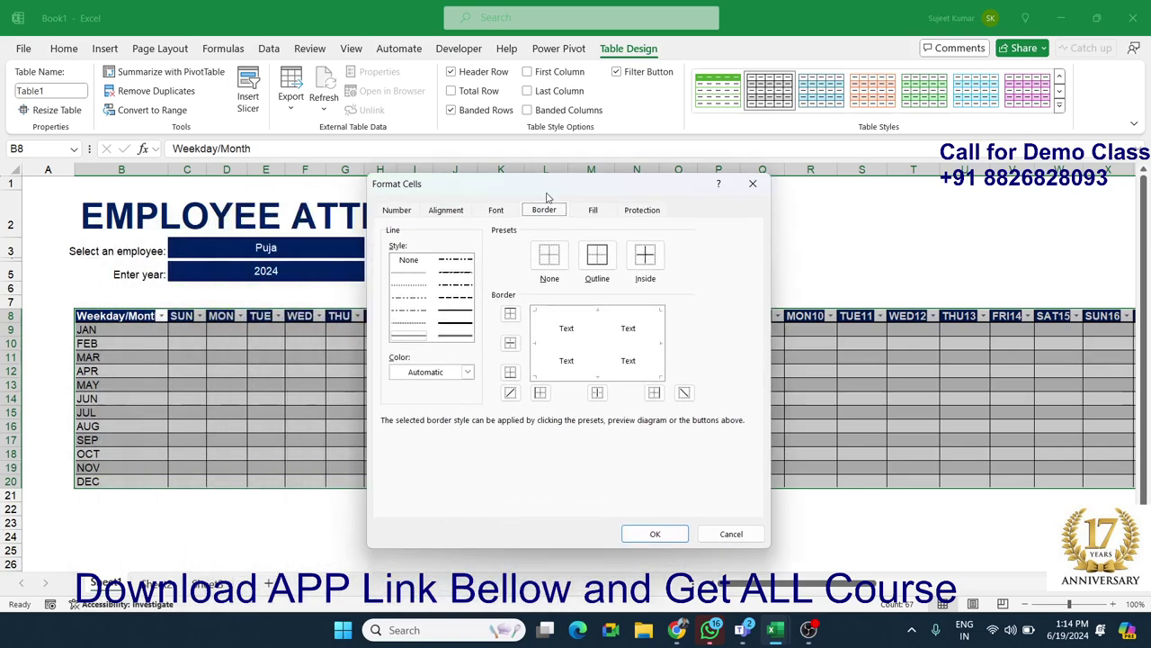
{"action": "left_click", "coordinate": [728, 533]}
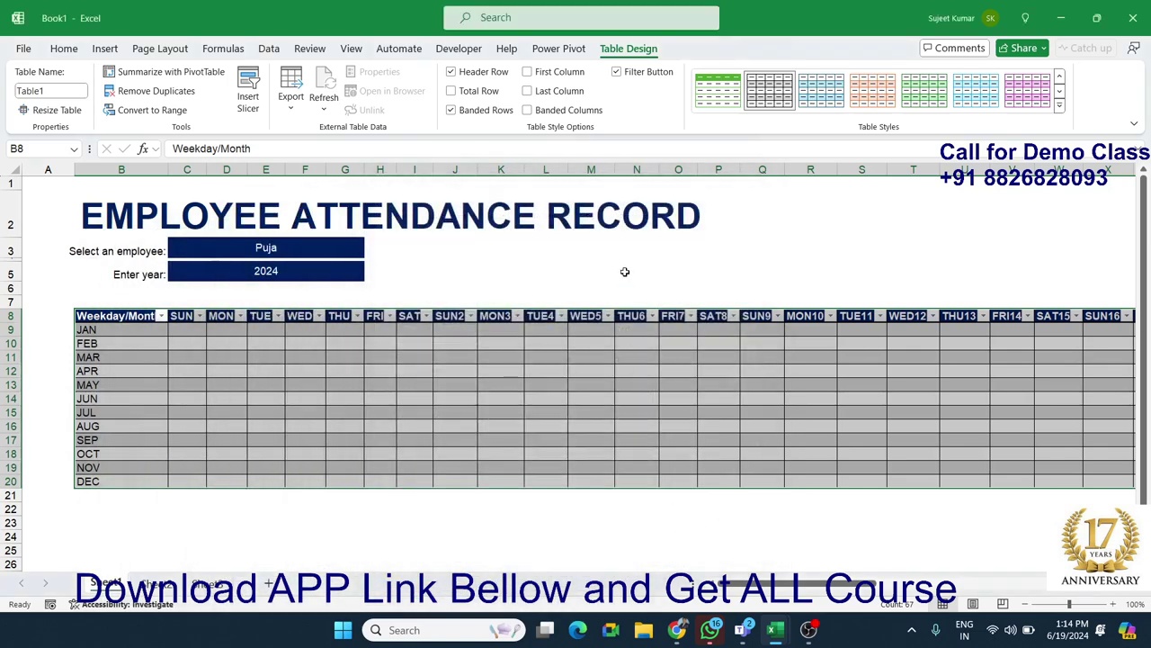
Preview blue, orange, teal and pink styles, then apply a grey banded Medium table style.
{"action": "left_click", "coordinate": [830, 106]}
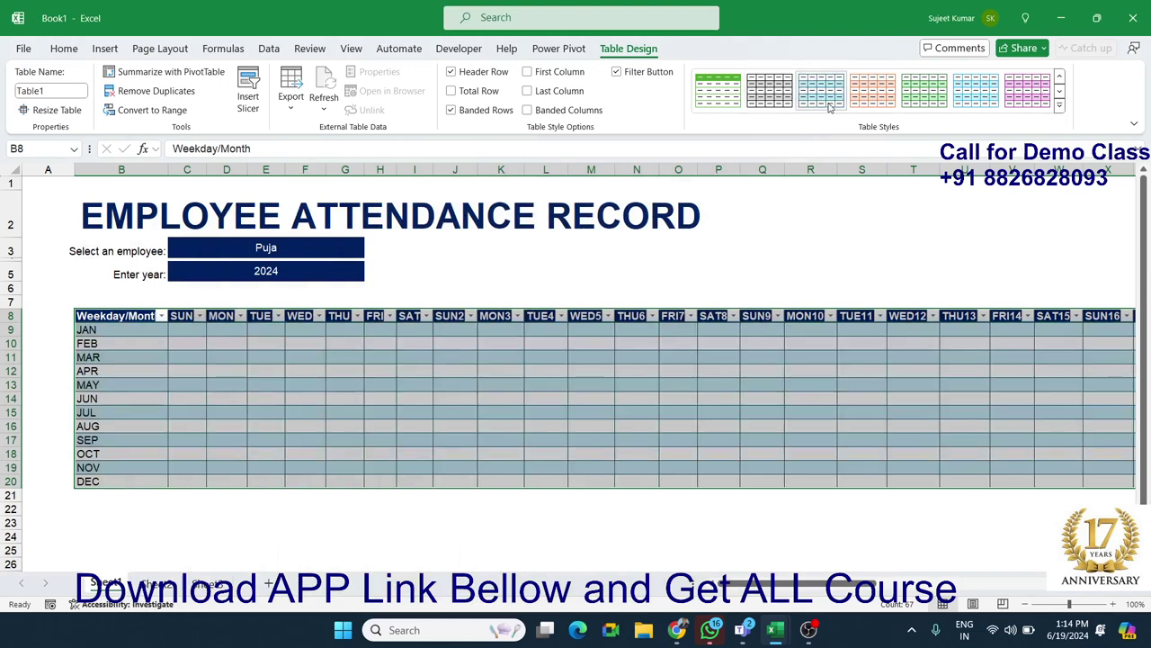
{"action": "left_click", "coordinate": [868, 104]}
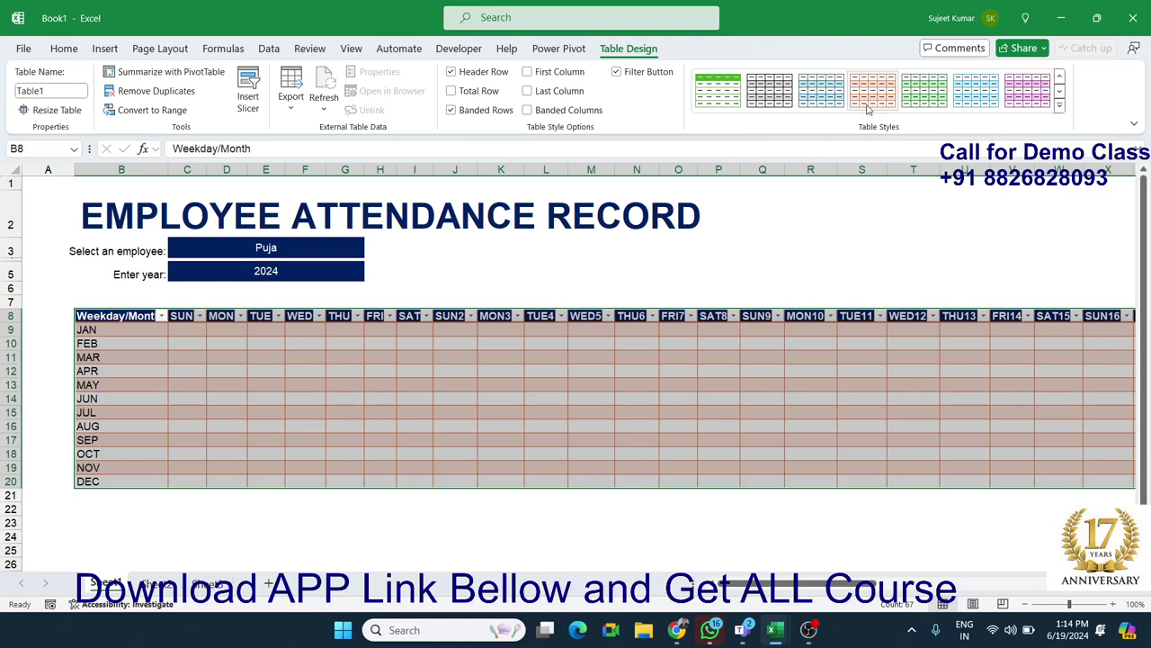
{"action": "left_click", "coordinate": [976, 102]}
{"action": "left_click", "coordinate": [1015, 103]}
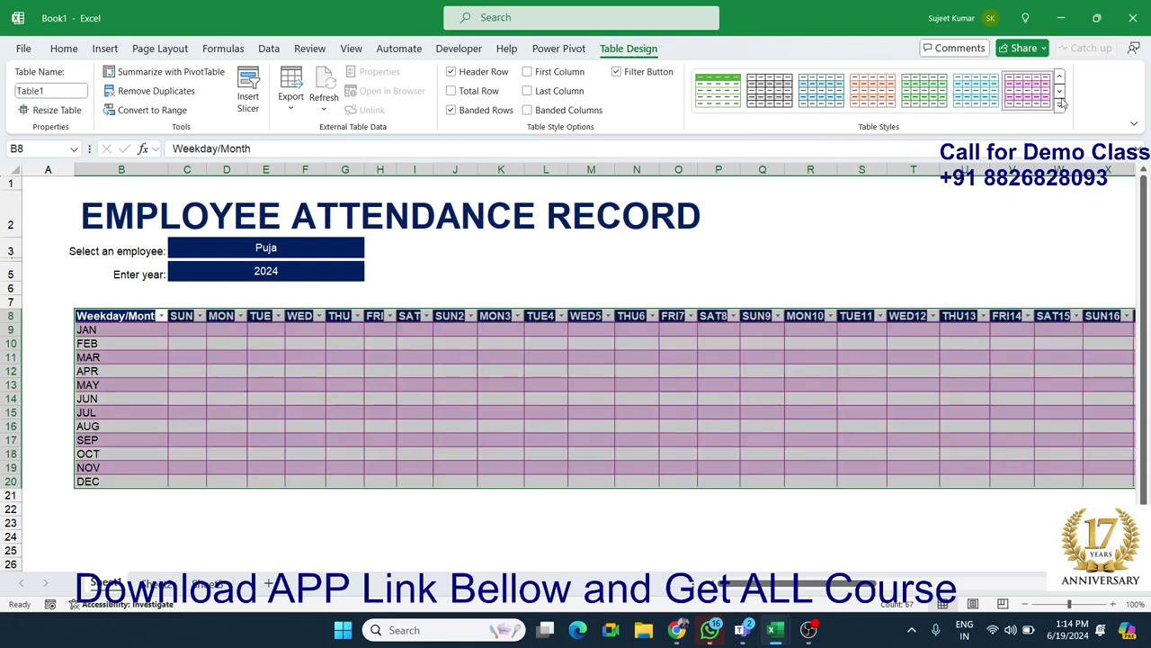
{"action": "left_click", "coordinate": [1060, 102]}
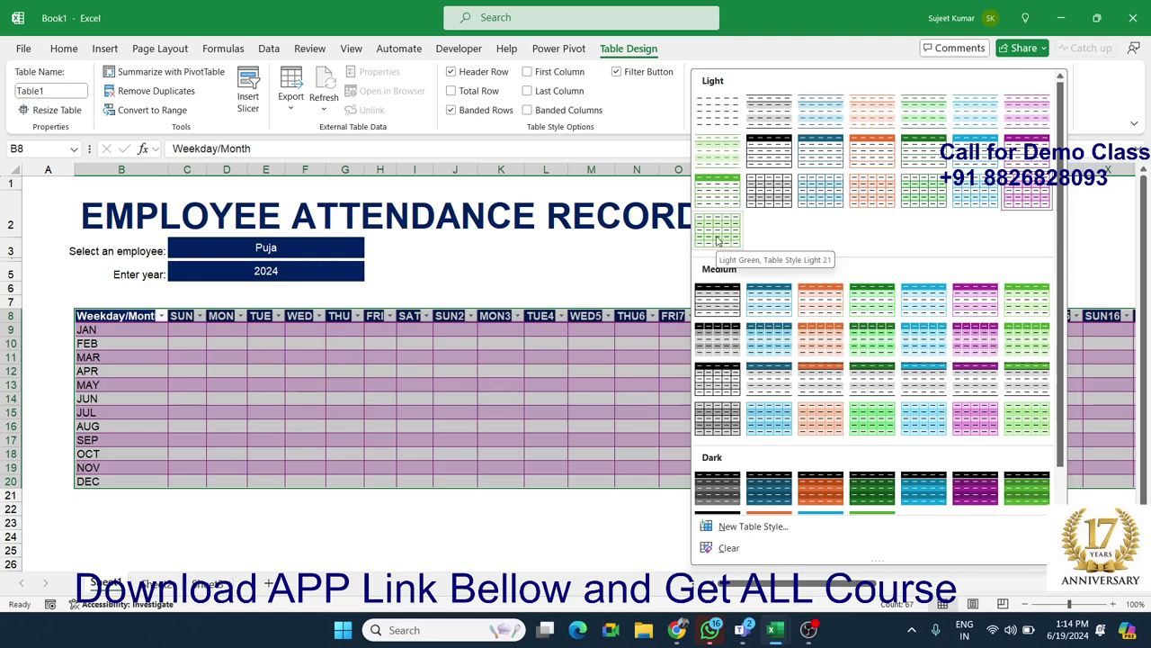
{"action": "left_click", "coordinate": [705, 340]}
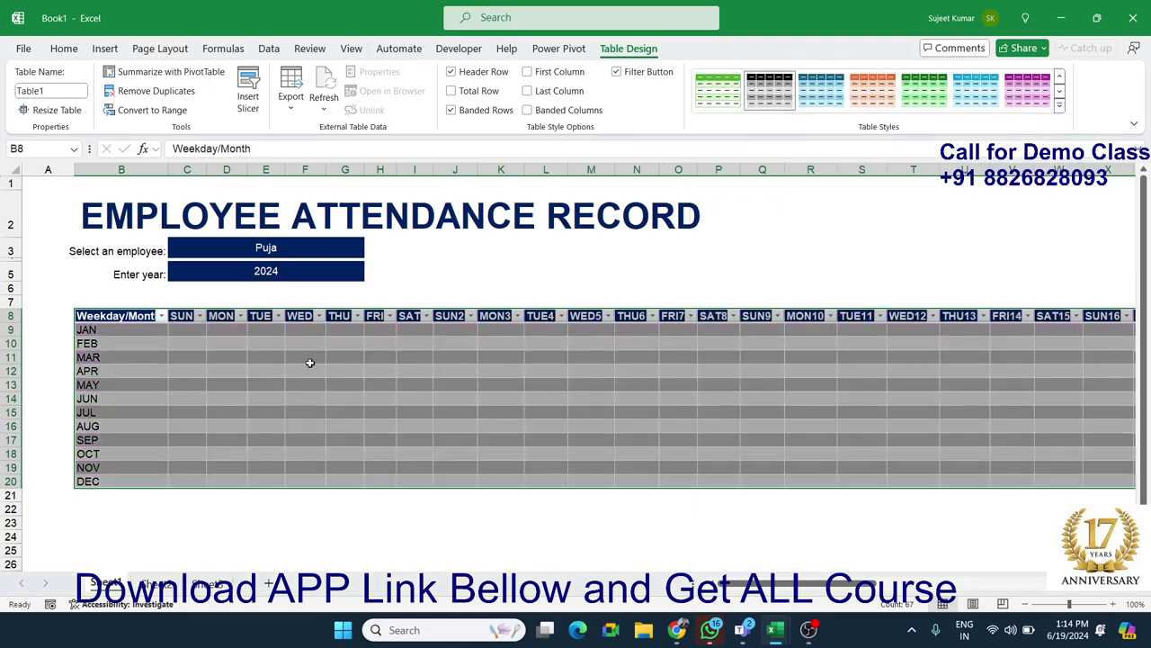
{"action": "left_click", "coordinate": [472, 359]}
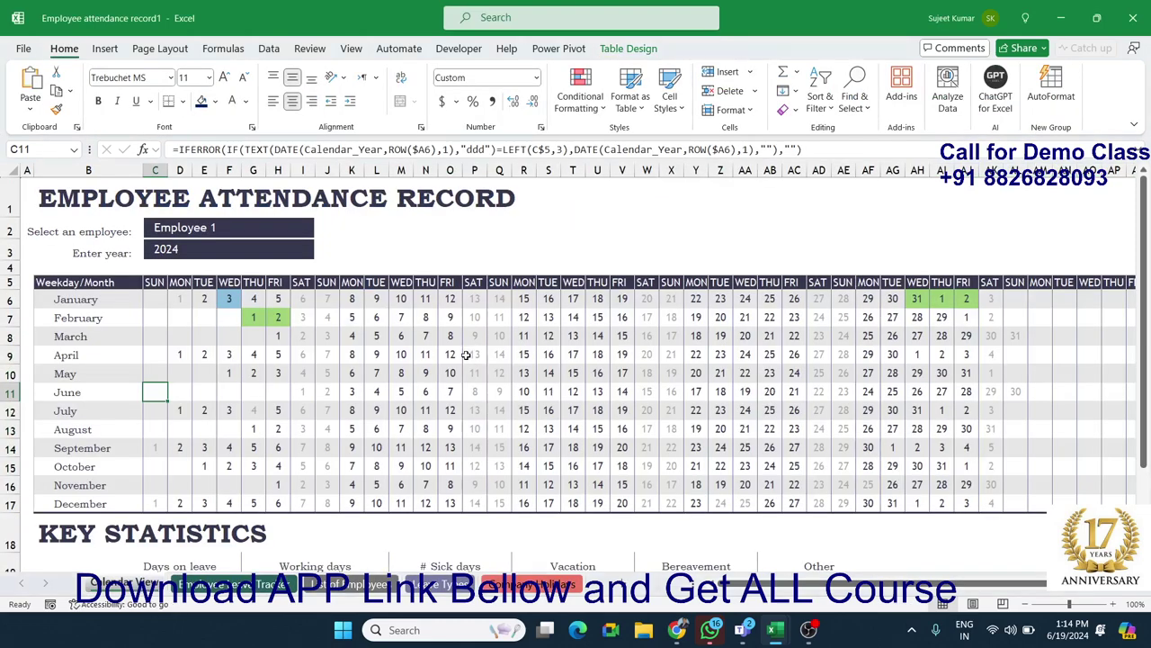
Back in Book1, hide the table's header filter arrows with Ctrl+Shift+L.
{"action": "key", "text": "alt+Tab"}
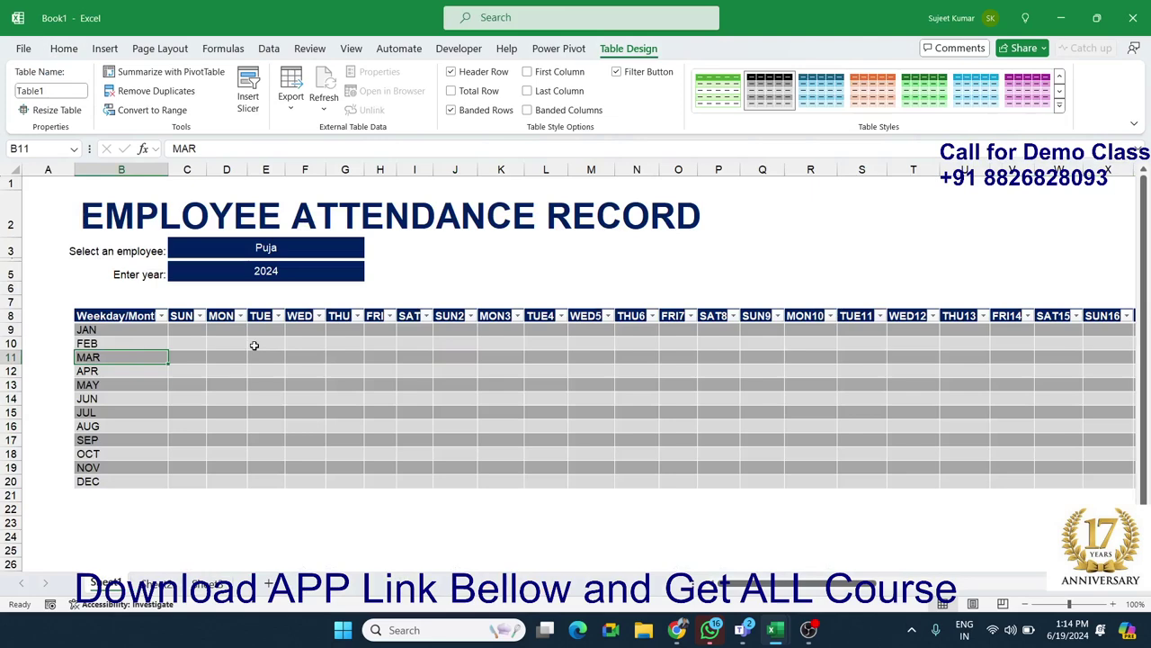
{"action": "key", "text": "ctrl+shift+l"}
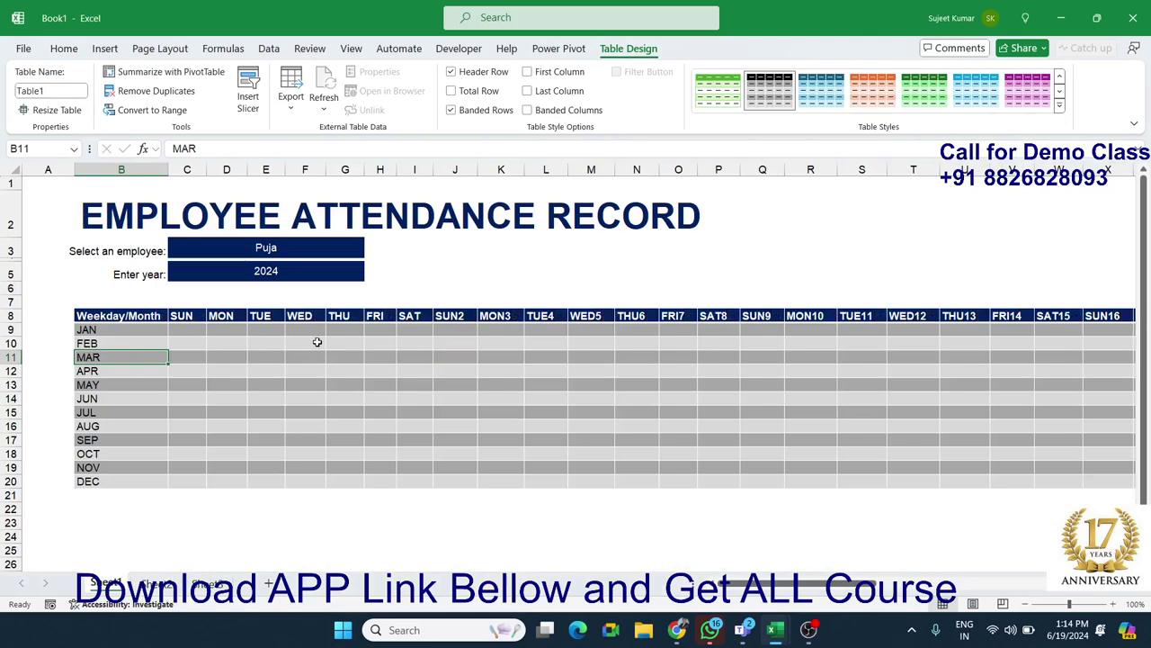
{"action": "left_click", "coordinate": [372, 341]}
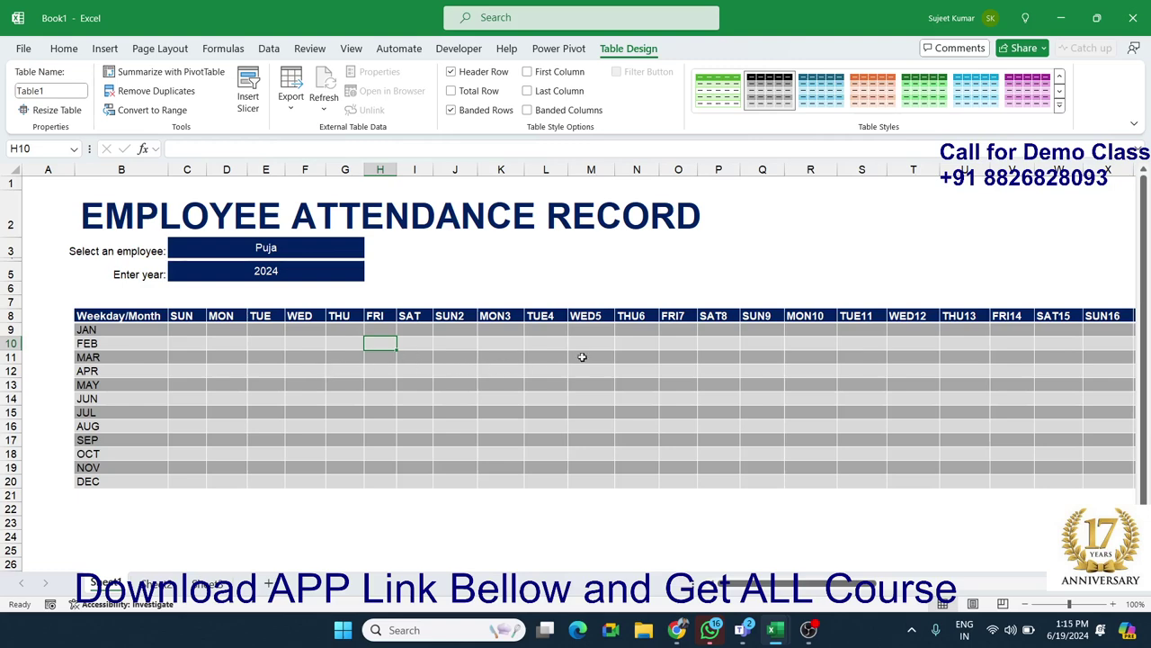
Apply a gridded grey Medium table style to the attendance table.
{"action": "left_click", "coordinate": [1058, 105]}
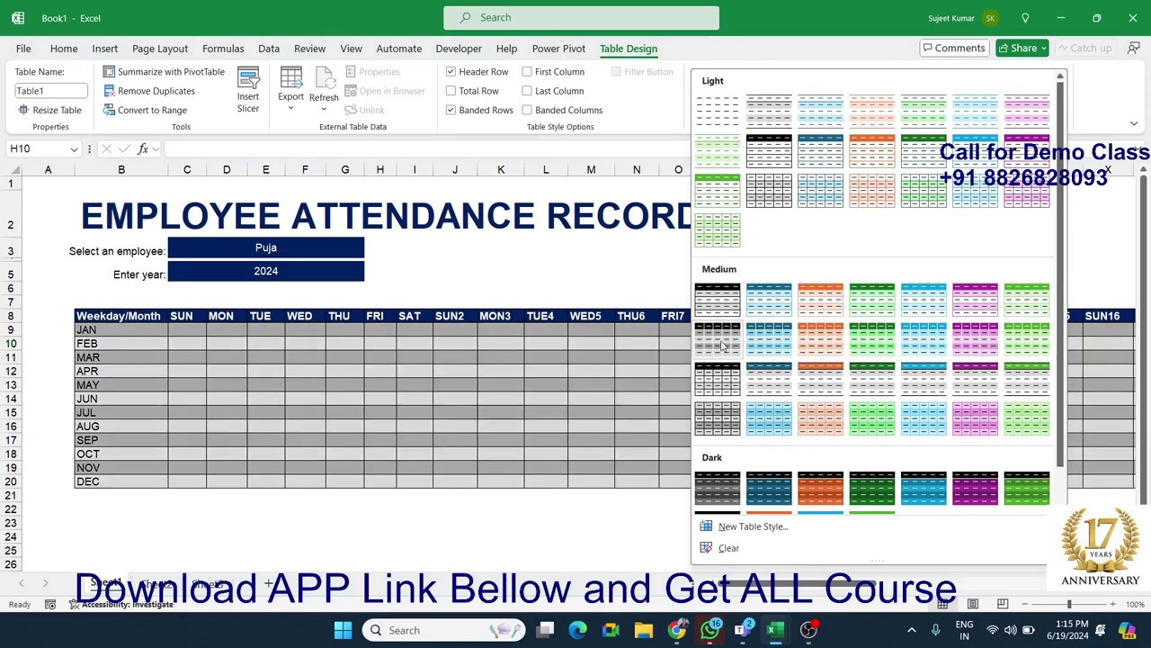
{"action": "scroll", "coordinate": [737, 403], "scroll_direction": "down", "scroll_amount": 1}
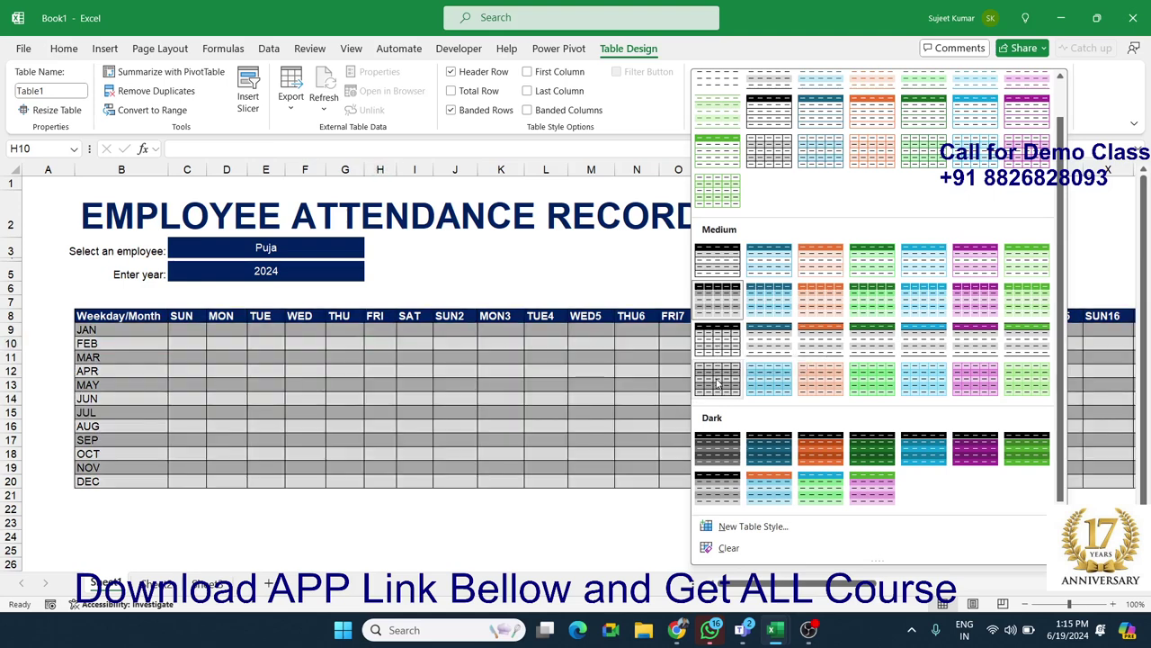
{"action": "left_click", "coordinate": [716, 382]}
{"action": "left_click", "coordinate": [549, 396]}
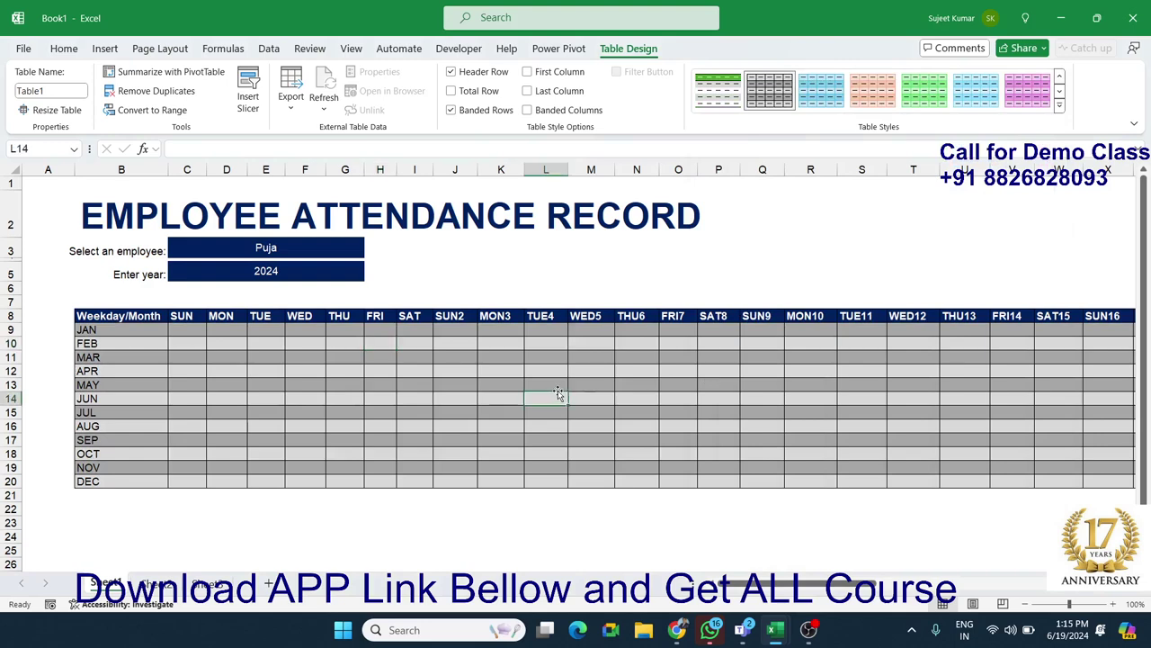
{"action": "left_click", "coordinate": [622, 369]}
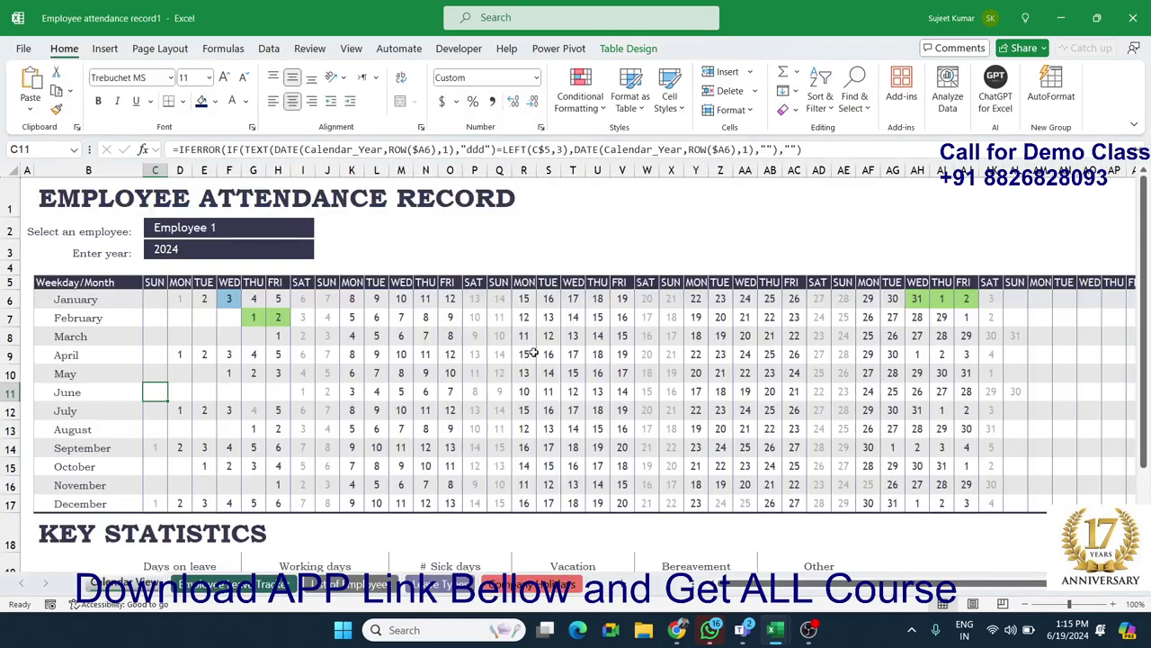
{"action": "scroll", "coordinate": [533, 356], "scroll_direction": "down", "scroll_amount": 3}
Select the whole attendance table.
{"action": "scroll", "coordinate": [474, 360], "scroll_direction": "down", "scroll_amount": 2}
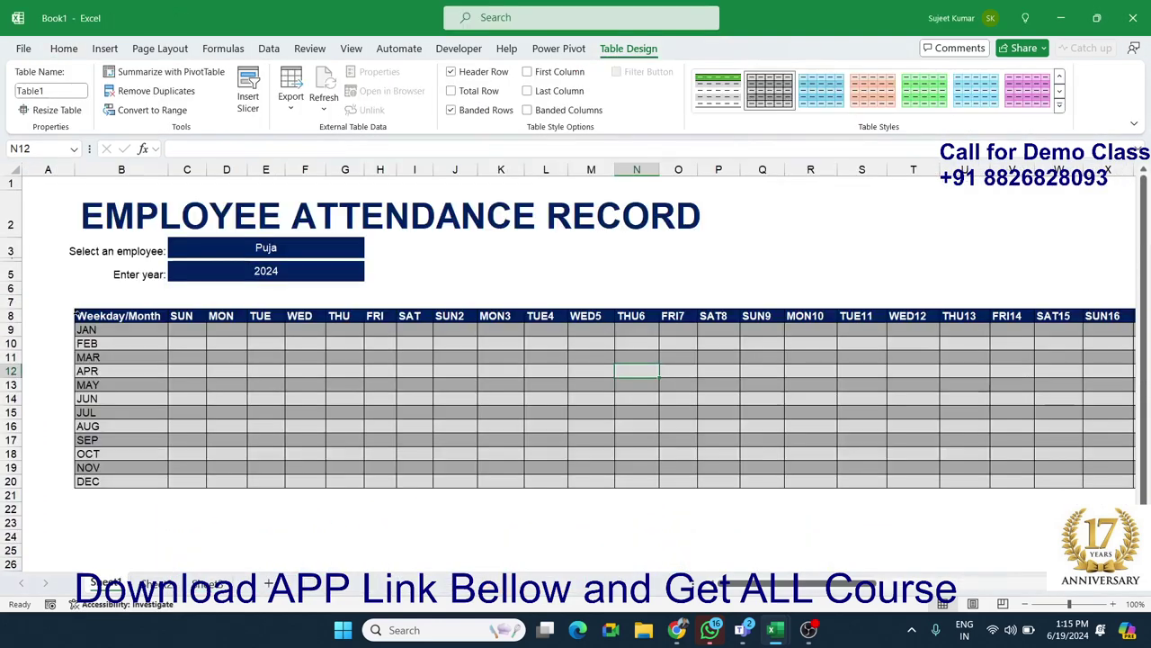
{"action": "left_click", "coordinate": [79, 314]}
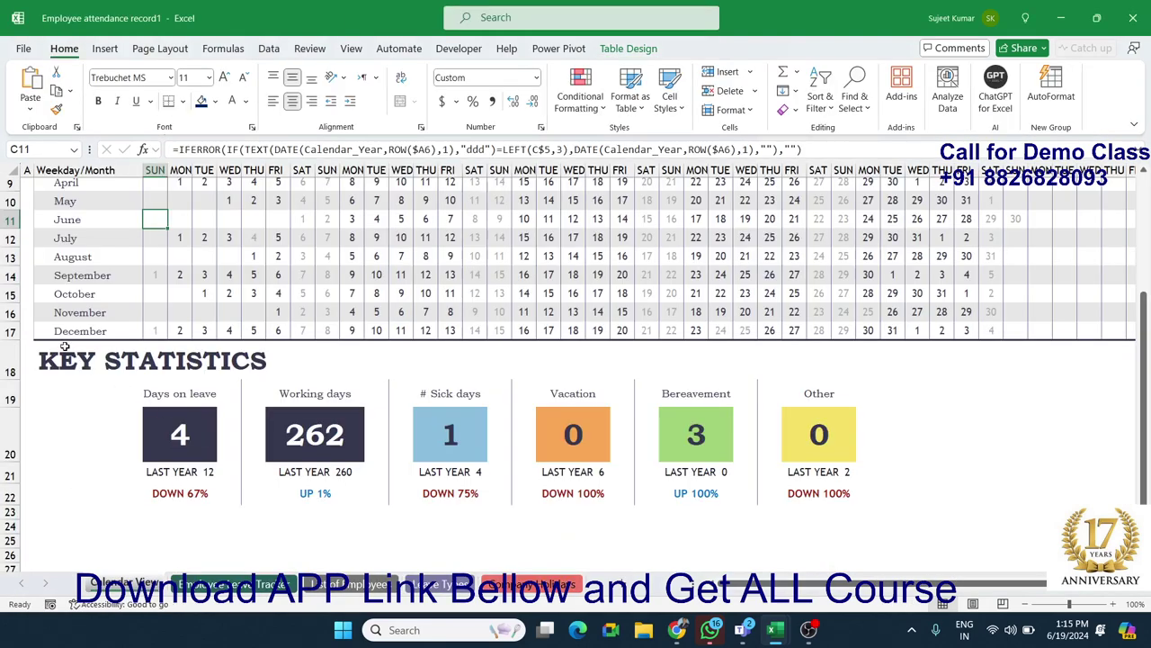
{"action": "scroll", "coordinate": [106, 274], "scroll_direction": "up", "scroll_amount": 2}
{"action": "scroll", "coordinate": [74, 207], "scroll_direction": "up", "scroll_amount": 1}
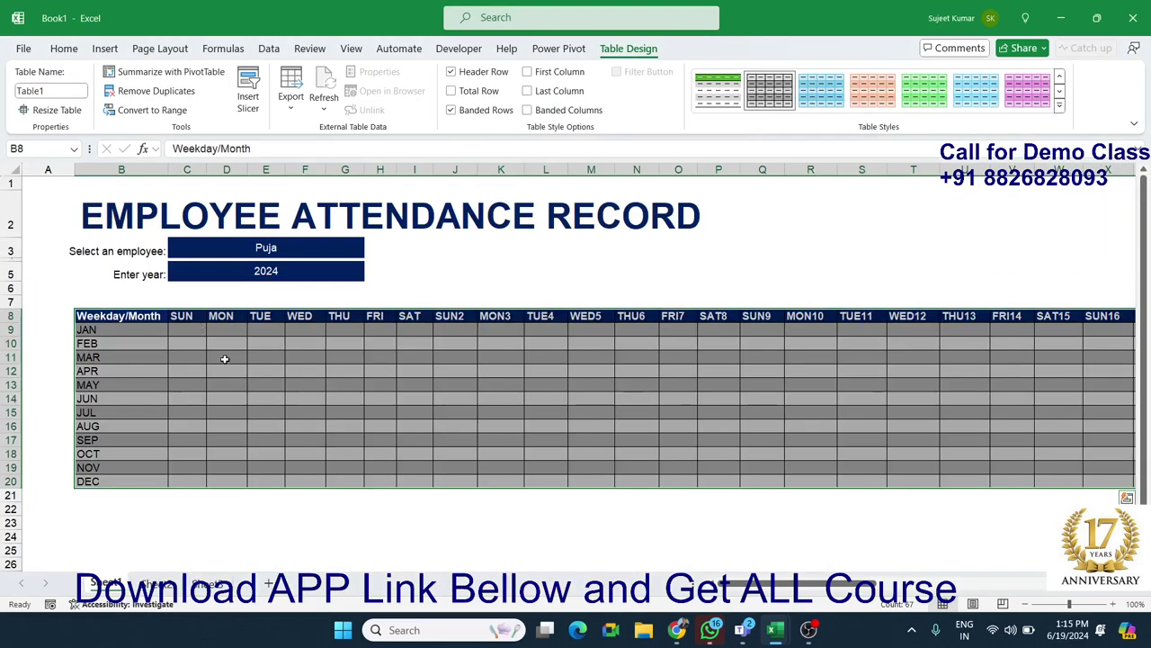
Give the table thick dark blue top and bottom borders.
{"action": "right_click", "coordinate": [225, 359]}
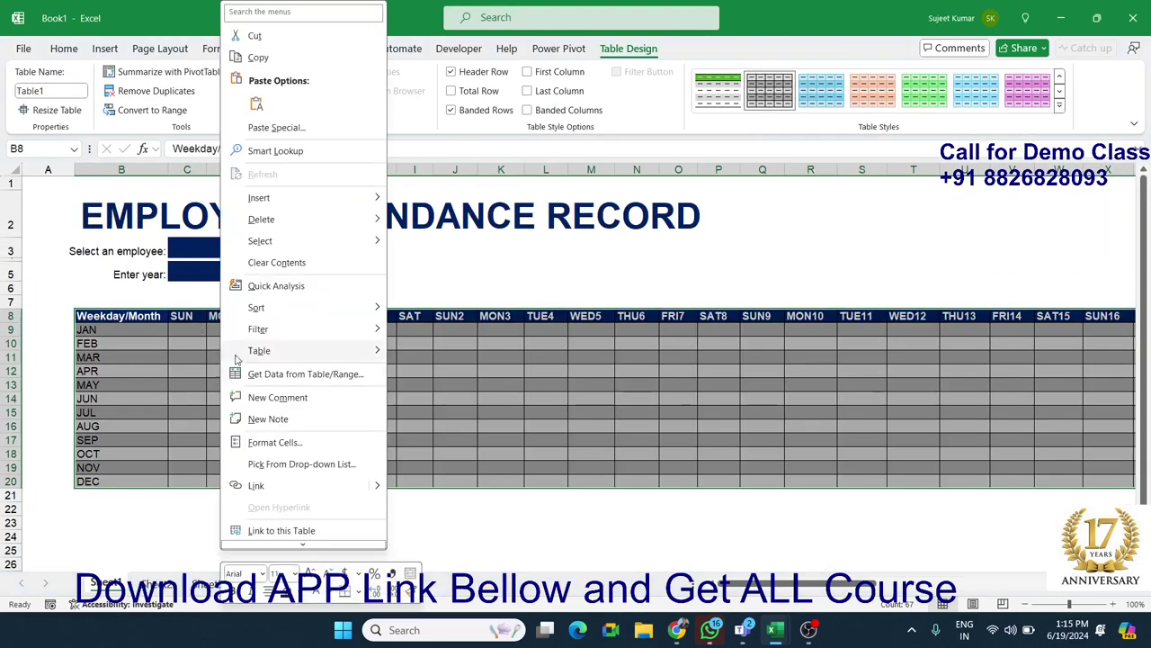
{"action": "left_click", "coordinate": [272, 441]}
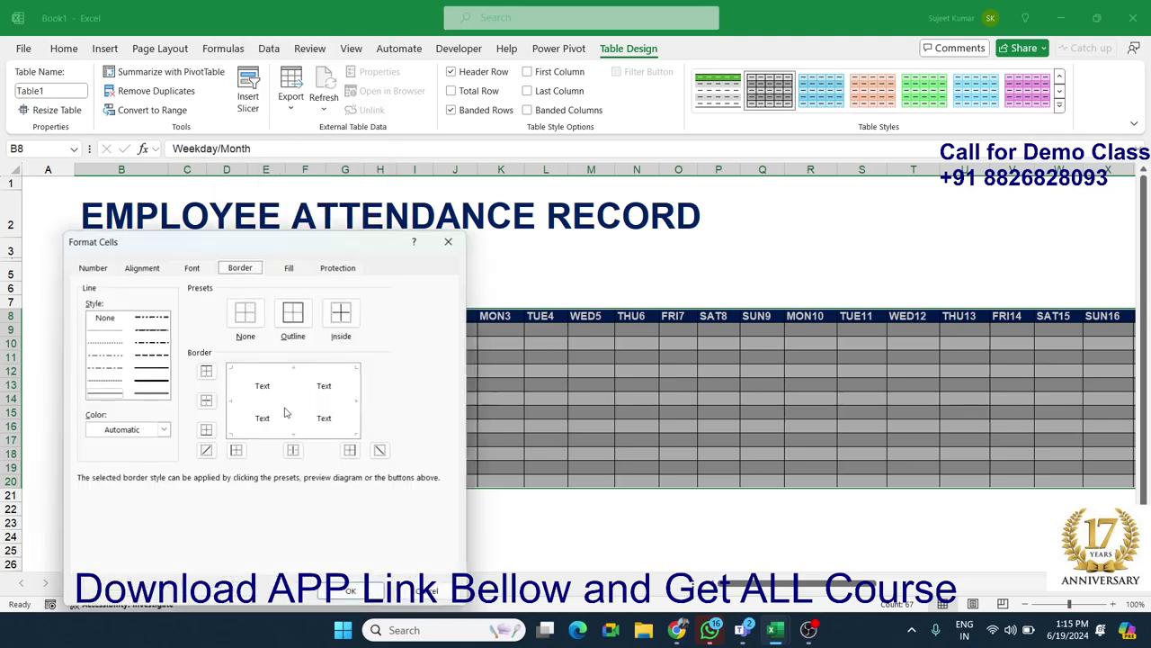
{"action": "left_click", "coordinate": [148, 381]}
{"action": "left_click", "coordinate": [153, 428]}
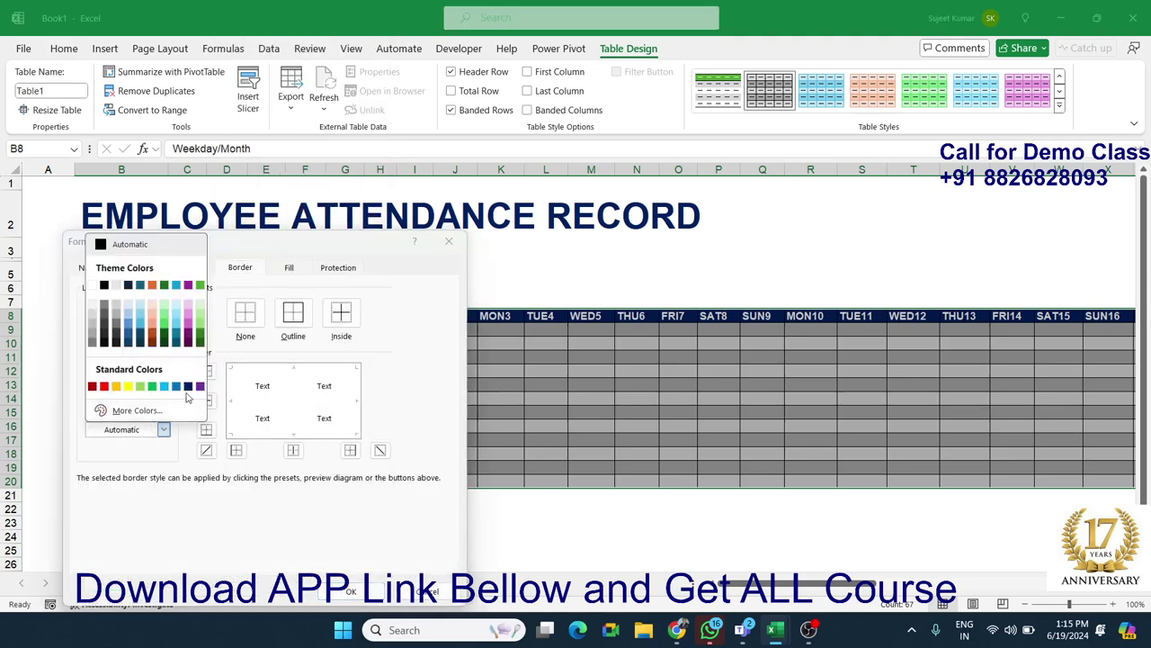
{"action": "left_click", "coordinate": [188, 386]}
{"action": "left_click", "coordinate": [261, 372]}
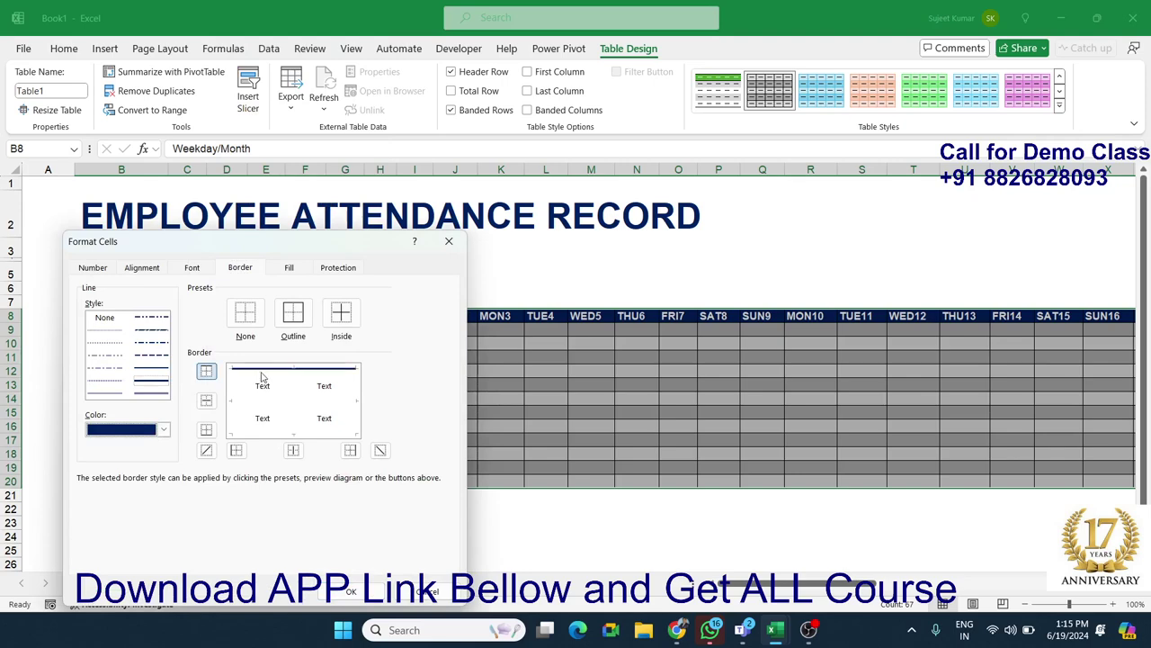
{"action": "left_click", "coordinate": [276, 435]}
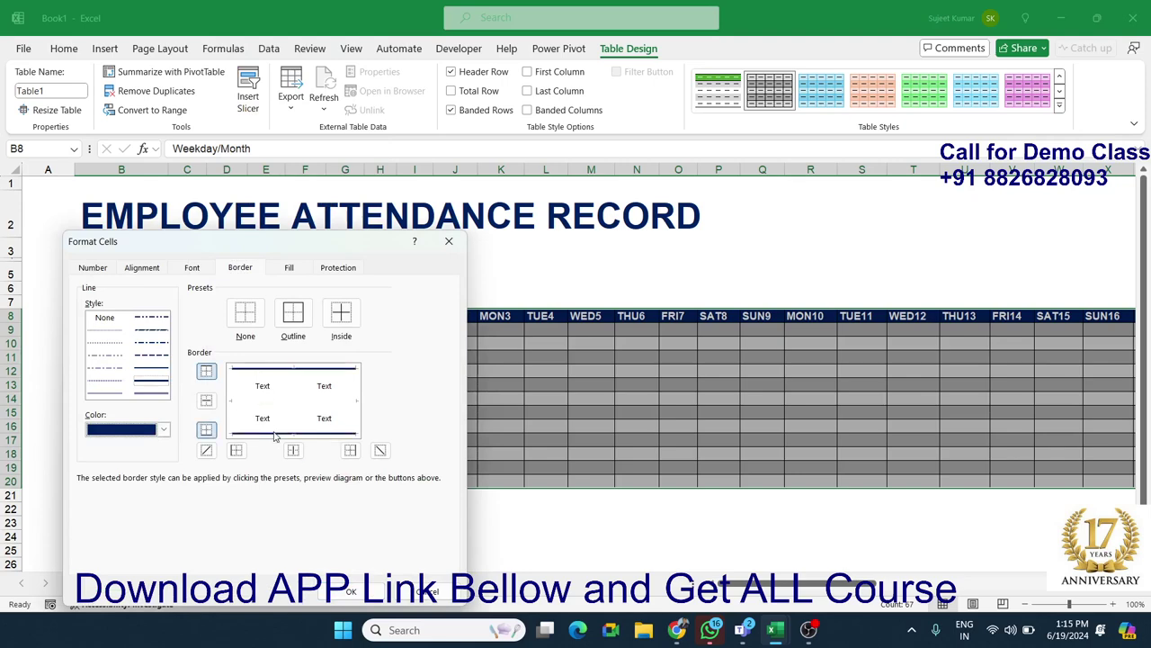
{"action": "left_click", "coordinate": [354, 585]}
{"action": "left_click", "coordinate": [315, 518]}
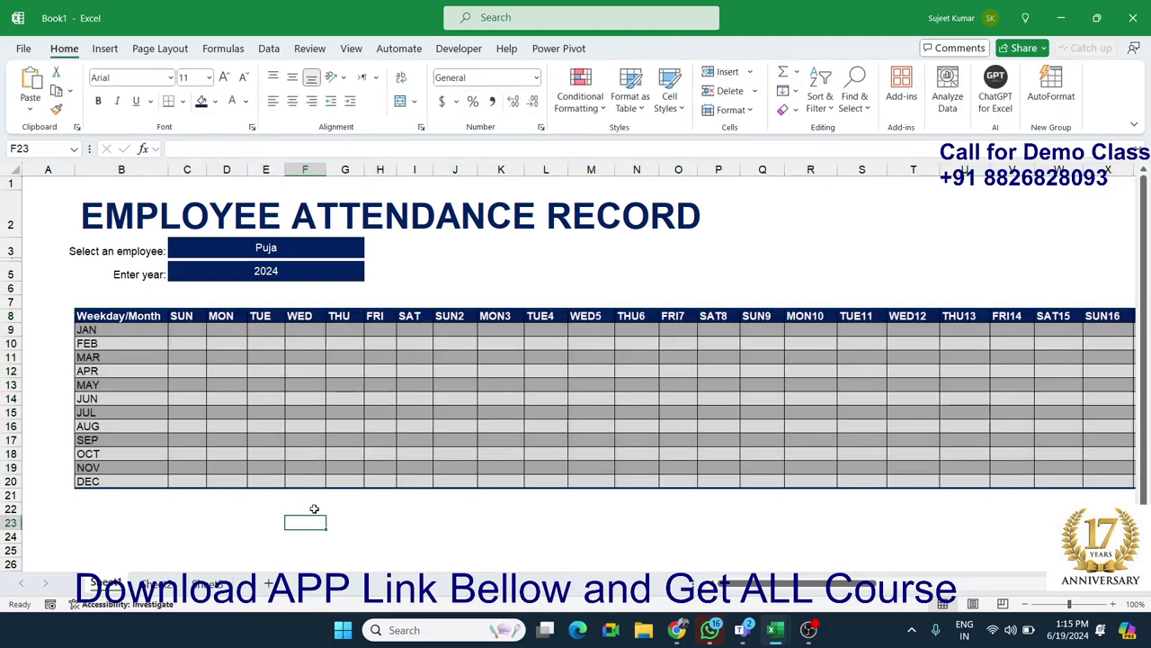
{"action": "scroll", "coordinate": [304, 480], "scroll_direction": "down", "scroll_amount": 2}
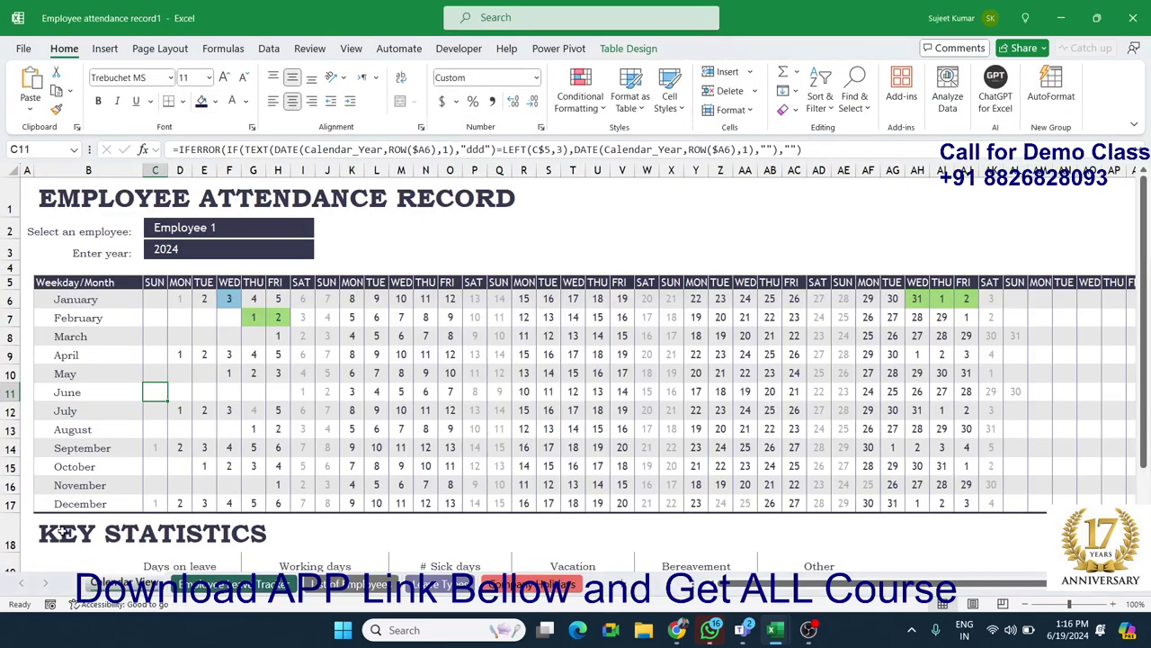
Enter the heading KEY STATISTICS in cell B22.
{"action": "left_click", "coordinate": [63, 532]}
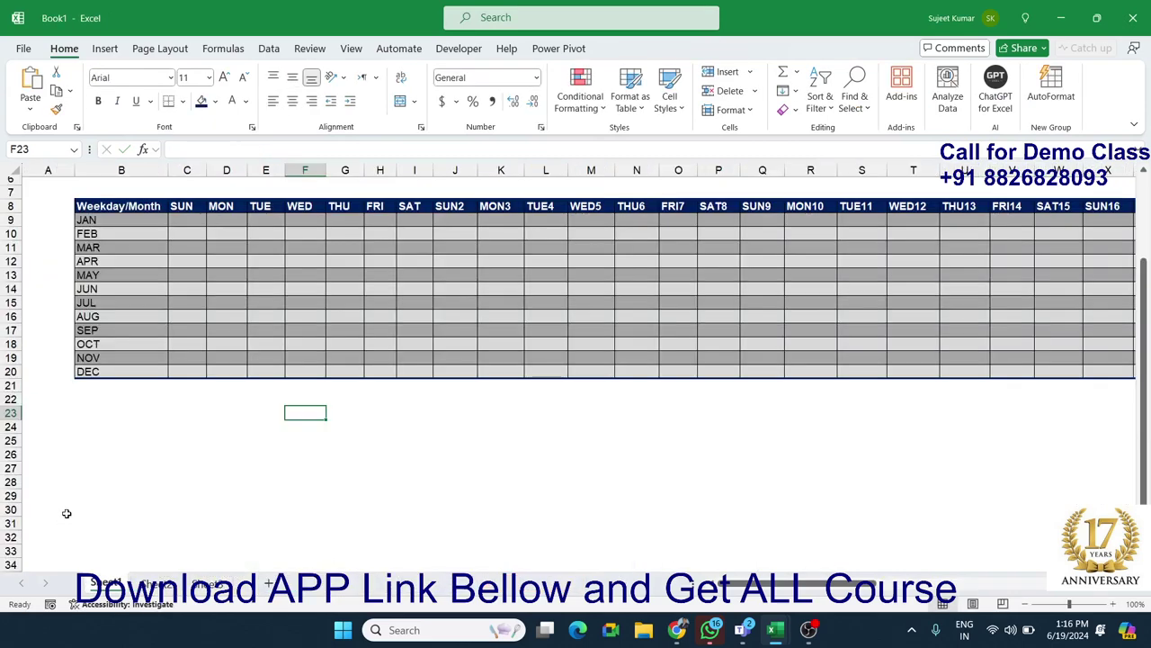
{"action": "left_click", "coordinate": [83, 413]}
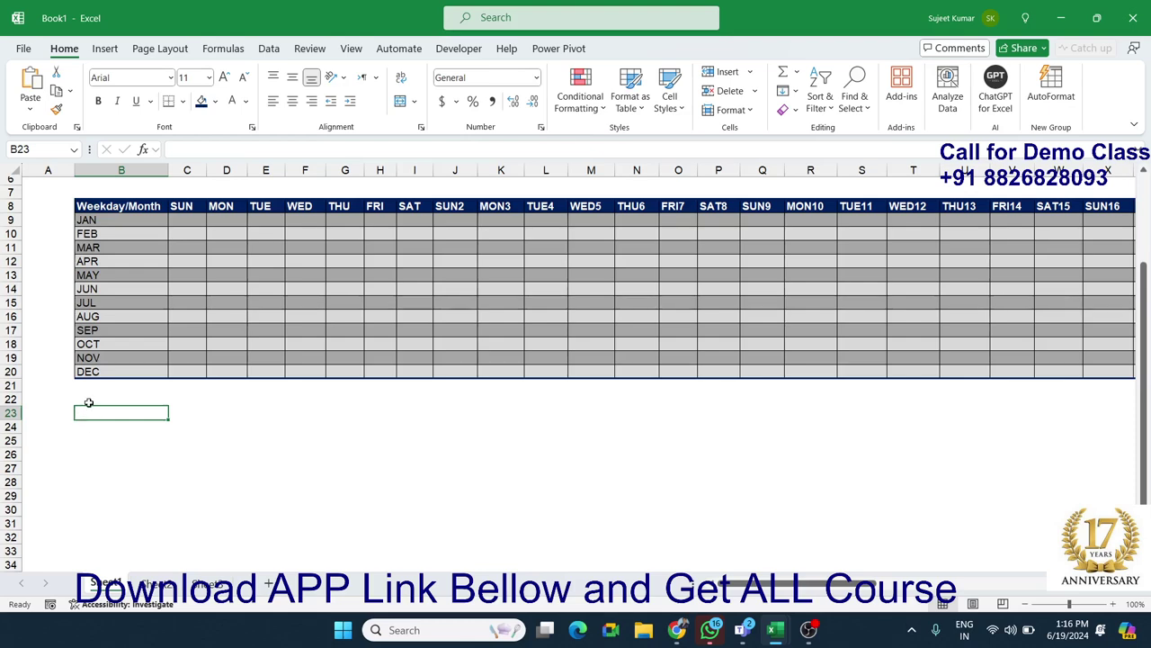
{"action": "left_click", "coordinate": [89, 398]}
{"action": "type", "text": "KEY STATISTICS"}
{"action": "left_click", "coordinate": [100, 454]}
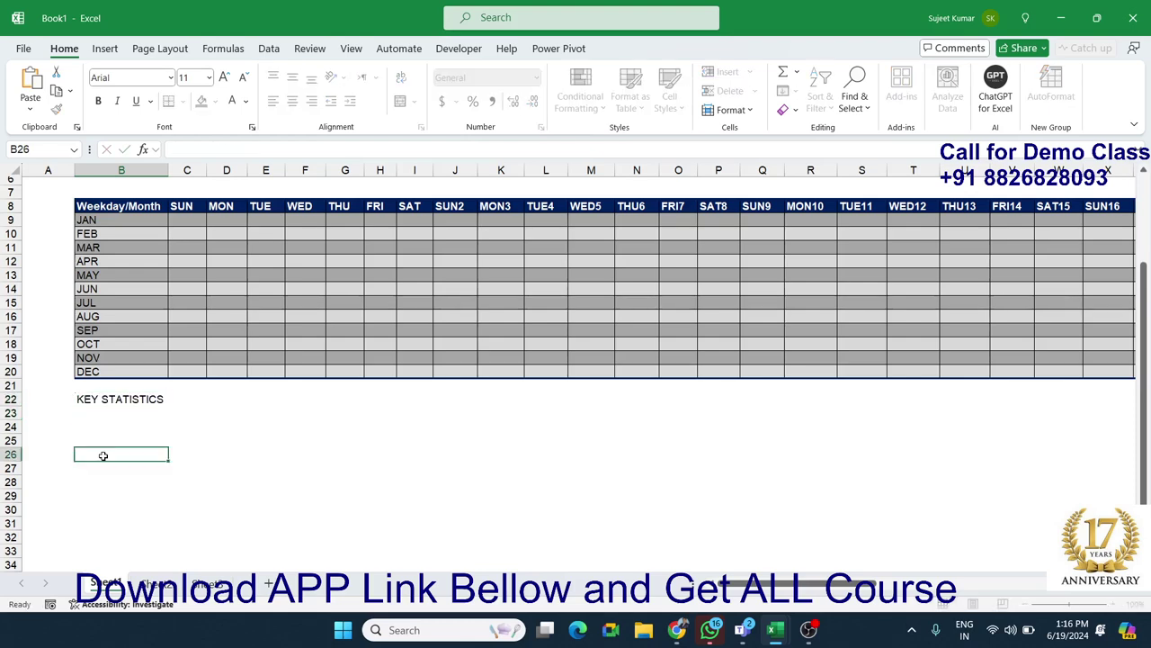
{"action": "left_click", "coordinate": [105, 405]}
{"action": "scroll", "coordinate": [104, 405], "scroll_direction": "up", "scroll_amount": 2}
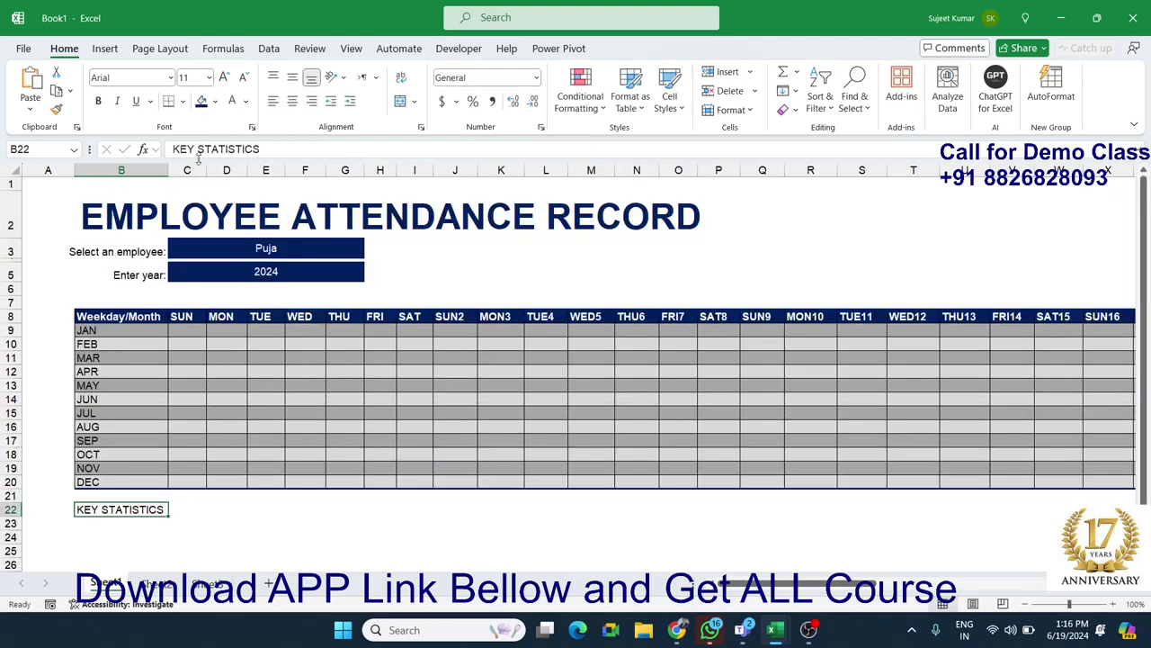
Make KEY STATISTICS bold, dark navy and enlarged to 22 point.
{"action": "left_click", "coordinate": [232, 101]}
{"action": "left_click", "coordinate": [245, 101]}
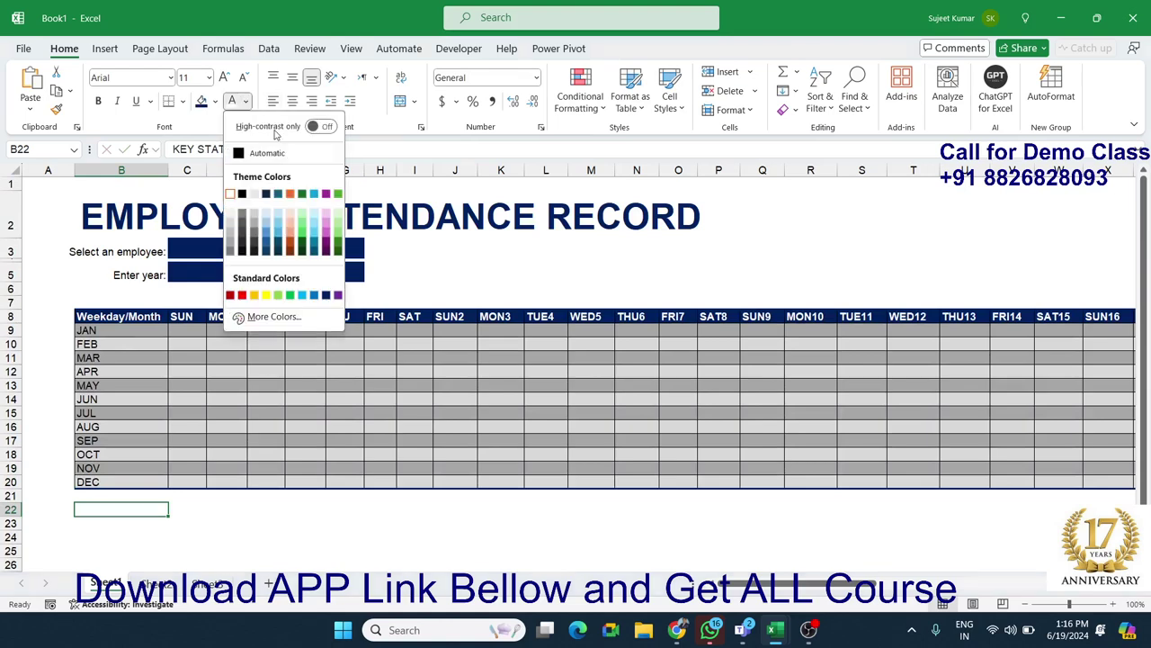
{"action": "left_click", "coordinate": [326, 295]}
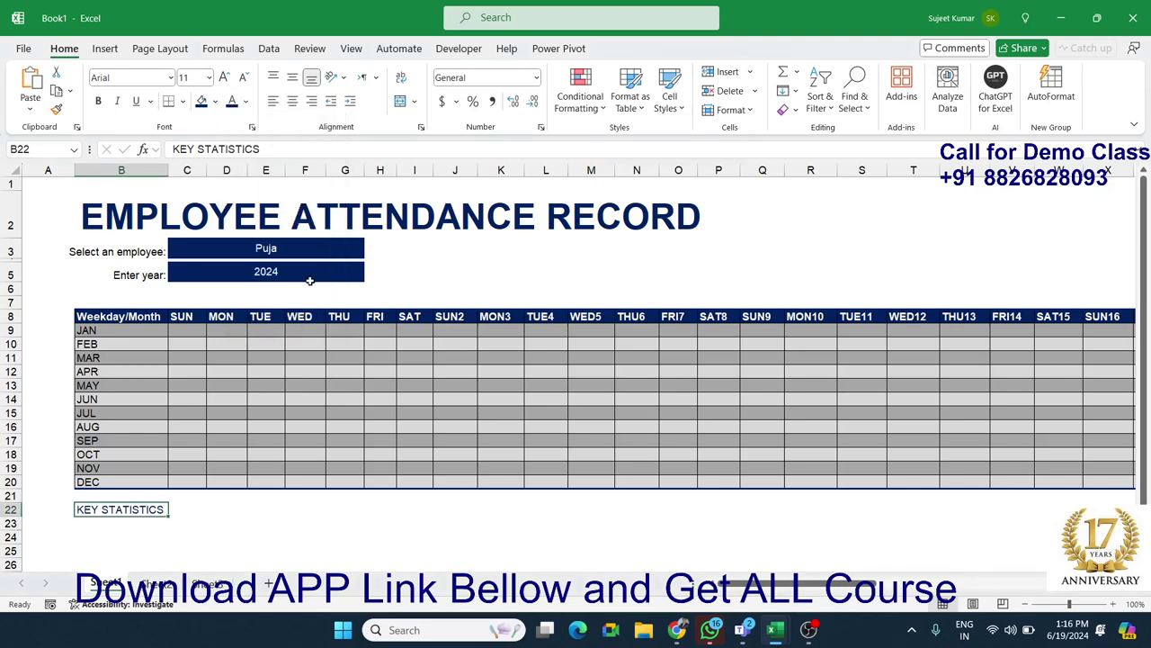
{"action": "left_click", "coordinate": [98, 100]}
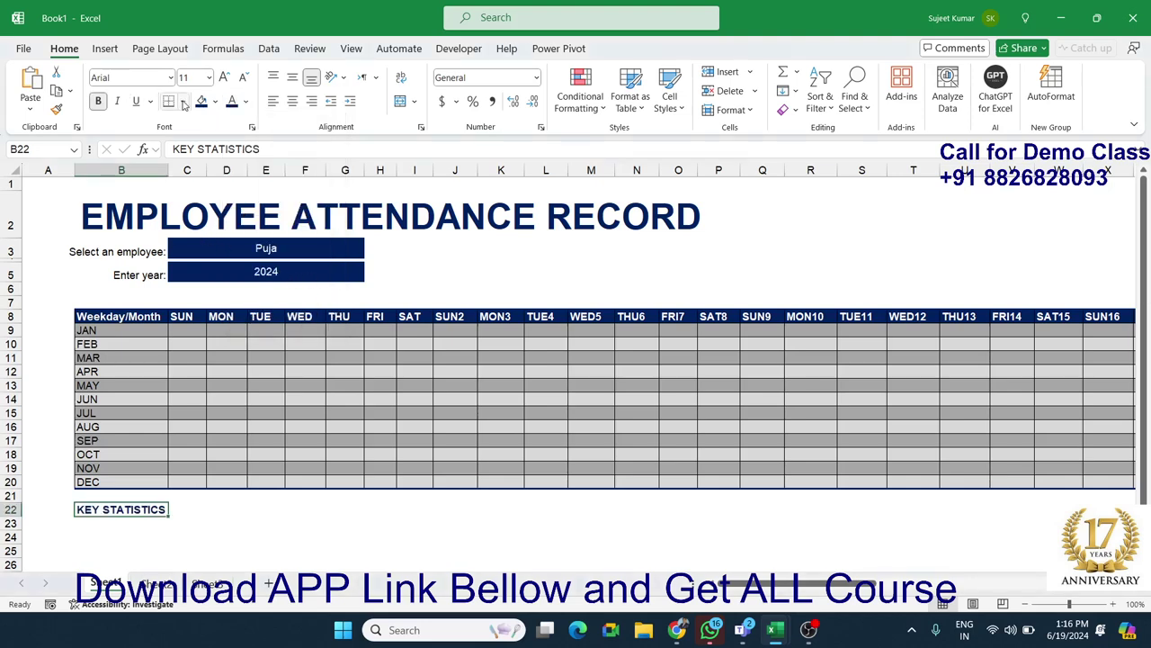
{"action": "left_click", "coordinate": [225, 77]}
{"action": "left_click", "coordinate": [225, 78]}
{"action": "left_click", "coordinate": [224, 77]}
{"action": "left_click", "coordinate": [225, 77]}
{"action": "left_click", "coordinate": [225, 77]}
{"action": "left_click", "coordinate": [224, 77]}
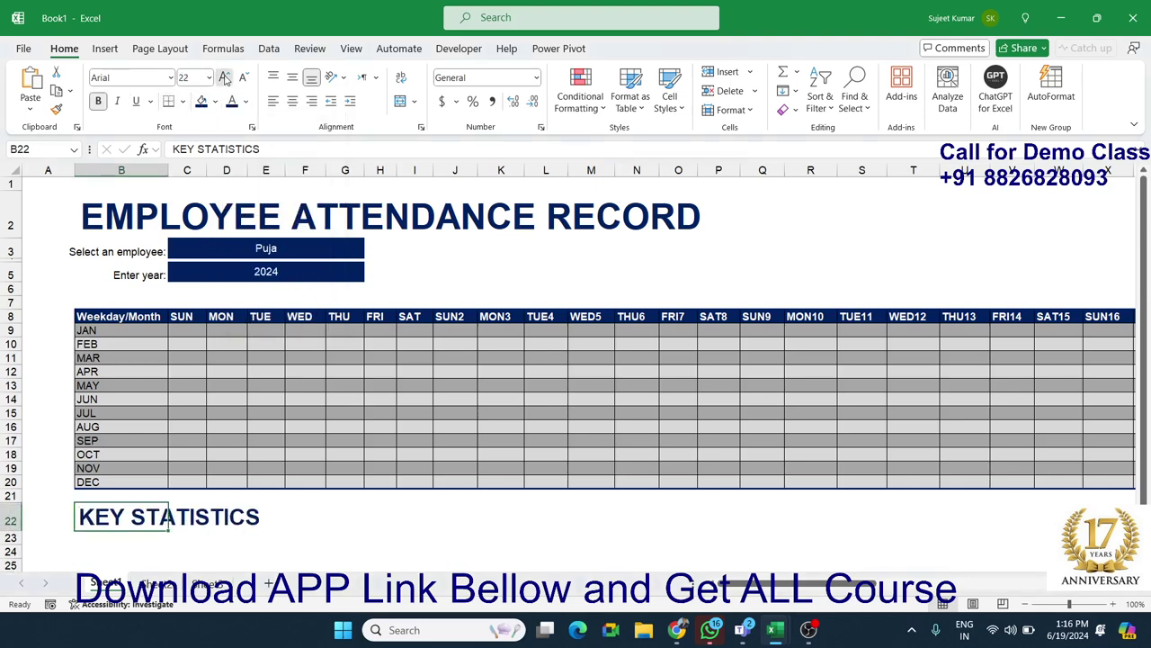
{"action": "left_click", "coordinate": [225, 77]}
{"action": "left_click", "coordinate": [291, 519]}
{"action": "scroll", "coordinate": [291, 519], "scroll_direction": "down", "scroll_amount": 2}
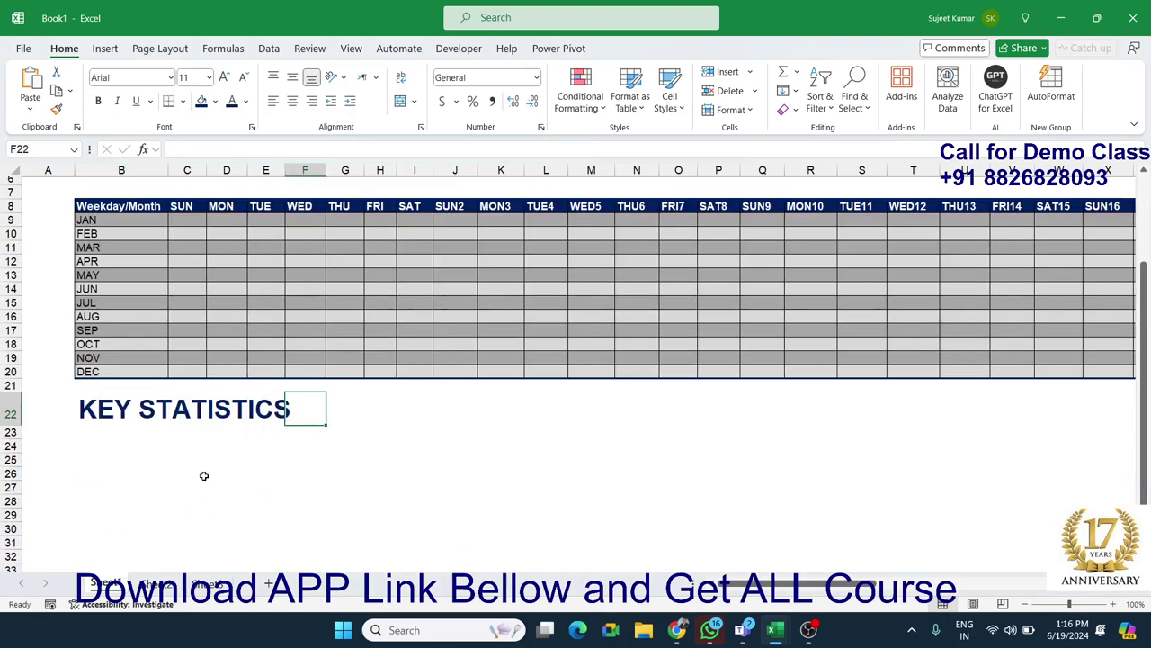
{"action": "left_click", "coordinate": [107, 457]}
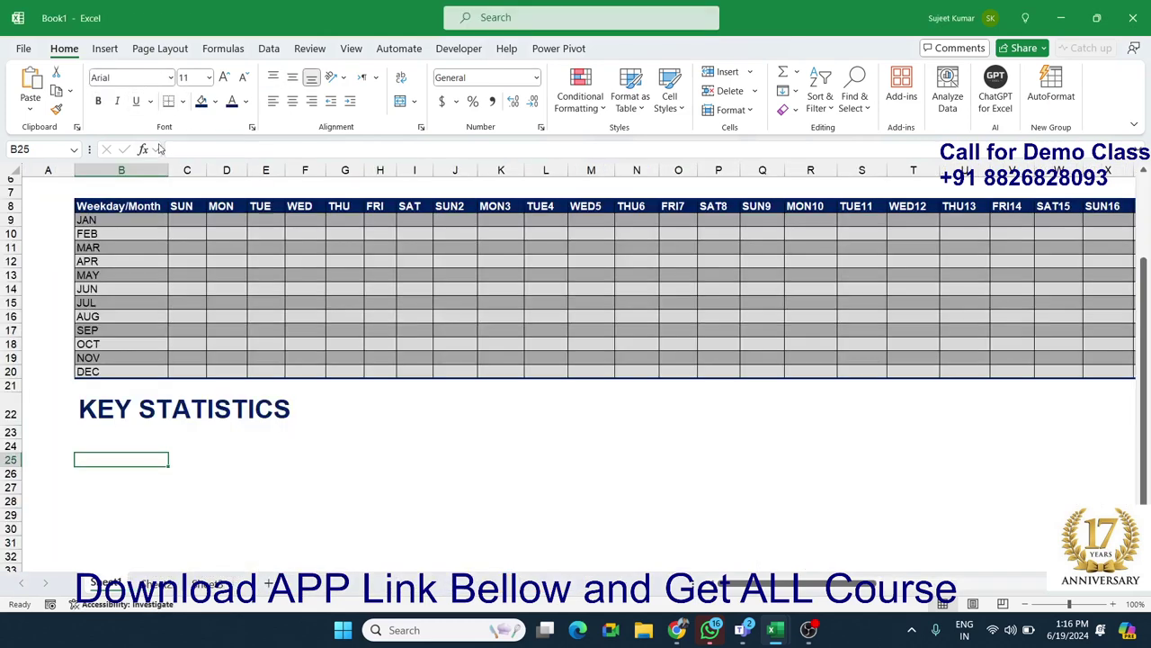
Set the EMPLOYEE ATTENDANCE RECORD title in B2 to Bookman Old Style.
{"action": "scroll", "coordinate": [160, 189], "scroll_direction": "up", "scroll_amount": 3}
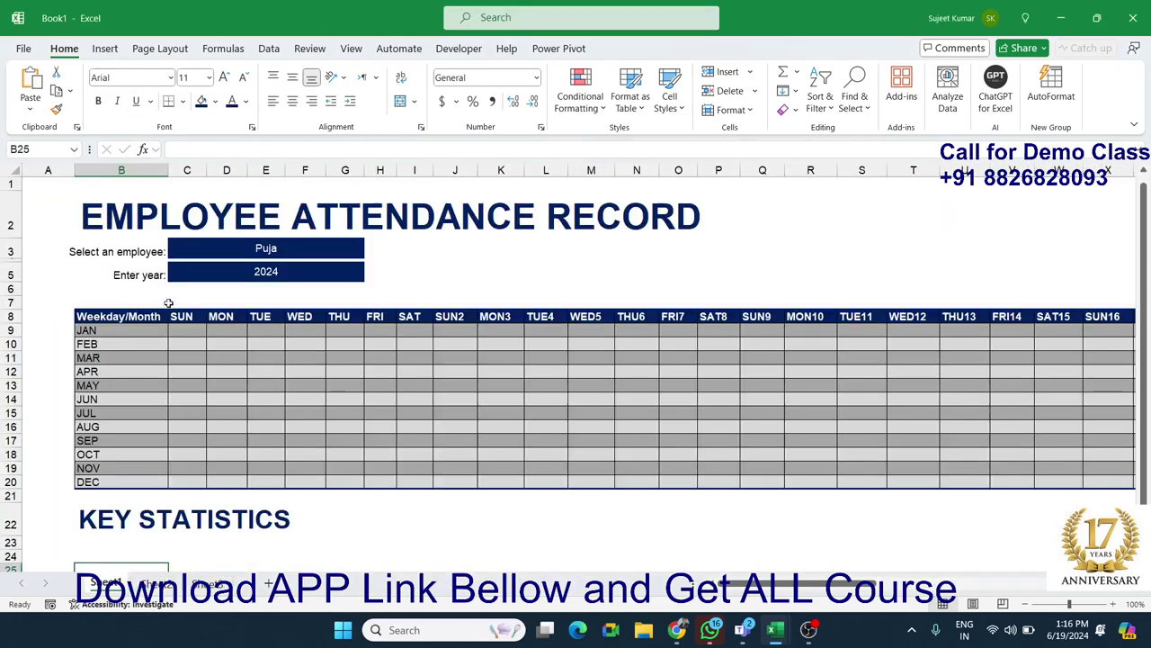
{"action": "left_click", "coordinate": [111, 196]}
{"action": "left_click", "coordinate": [123, 82]}
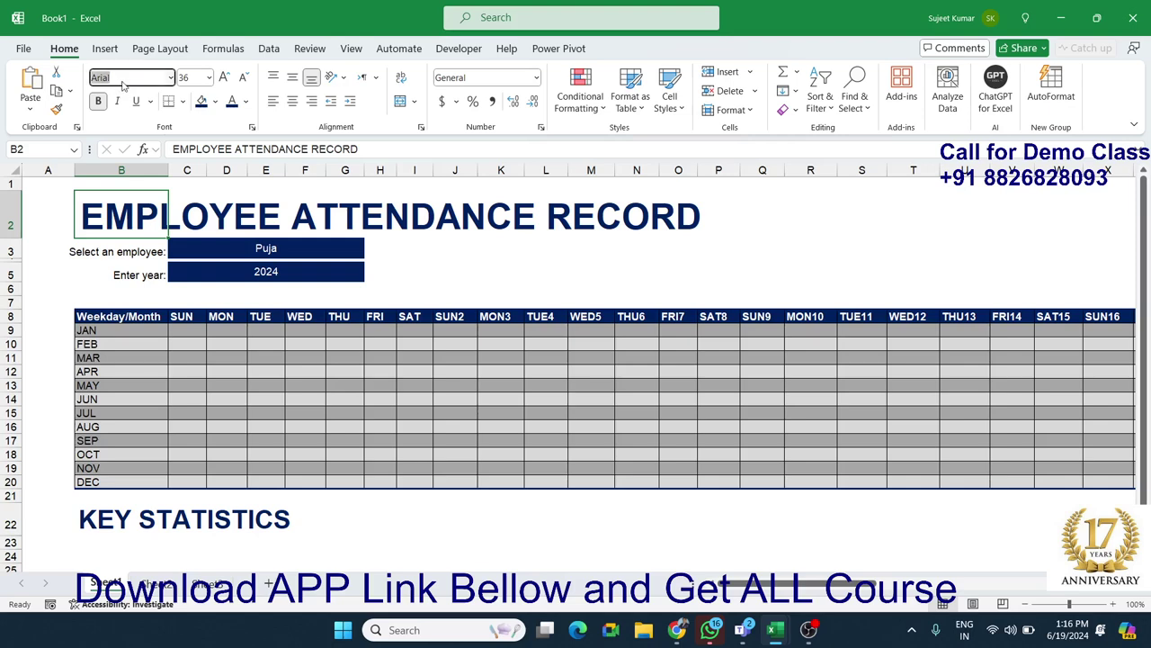
{"action": "type", "text": "Bookman Old Style"}
{"action": "key", "text": "Return"}
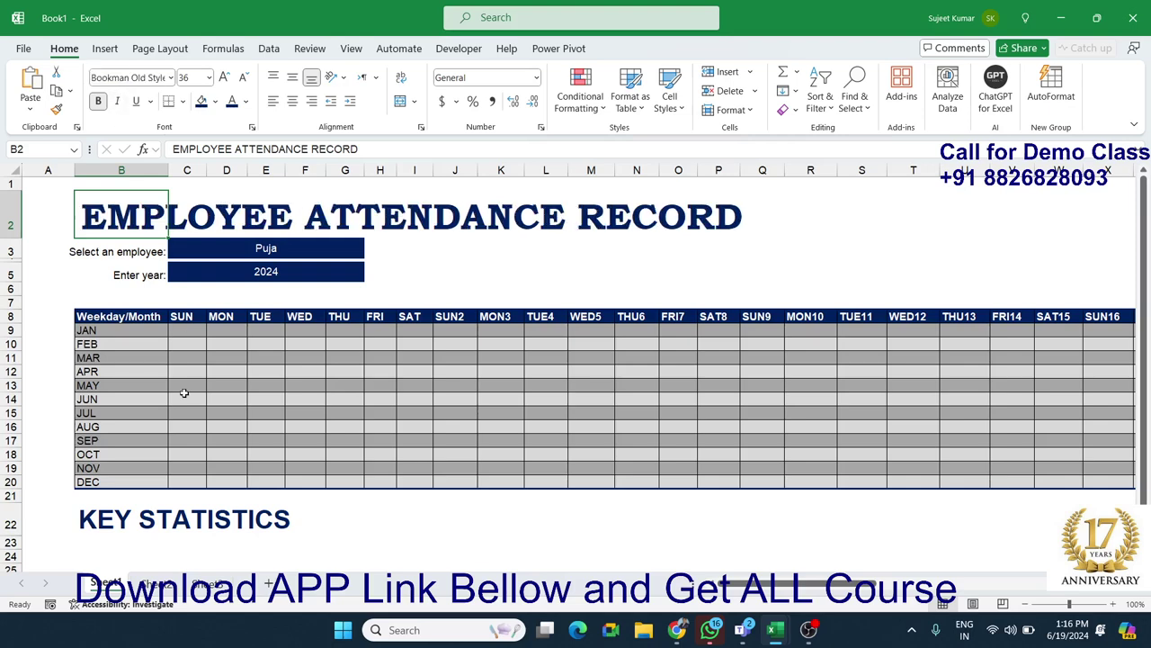
Set the KEY STATISTICS heading in B22 to Bookman Old Style.
{"action": "left_click", "coordinate": [114, 530]}
{"action": "left_click", "coordinate": [103, 82]}
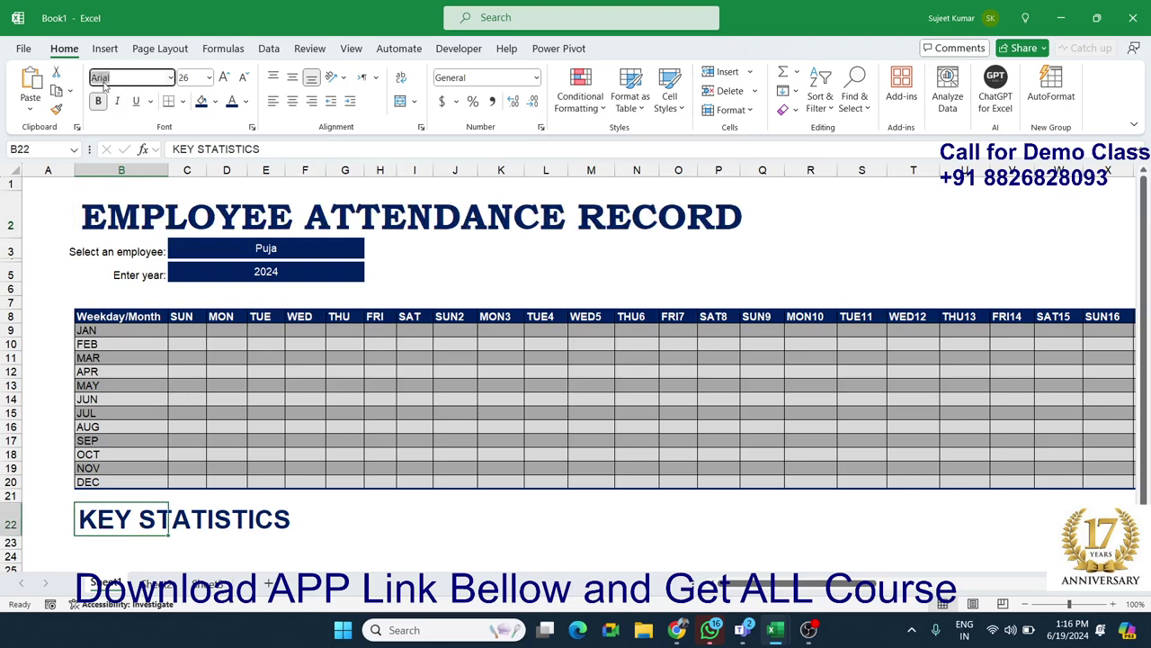
{"action": "type", "text": "Bookman Old Style"}
{"action": "key", "text": "Return"}
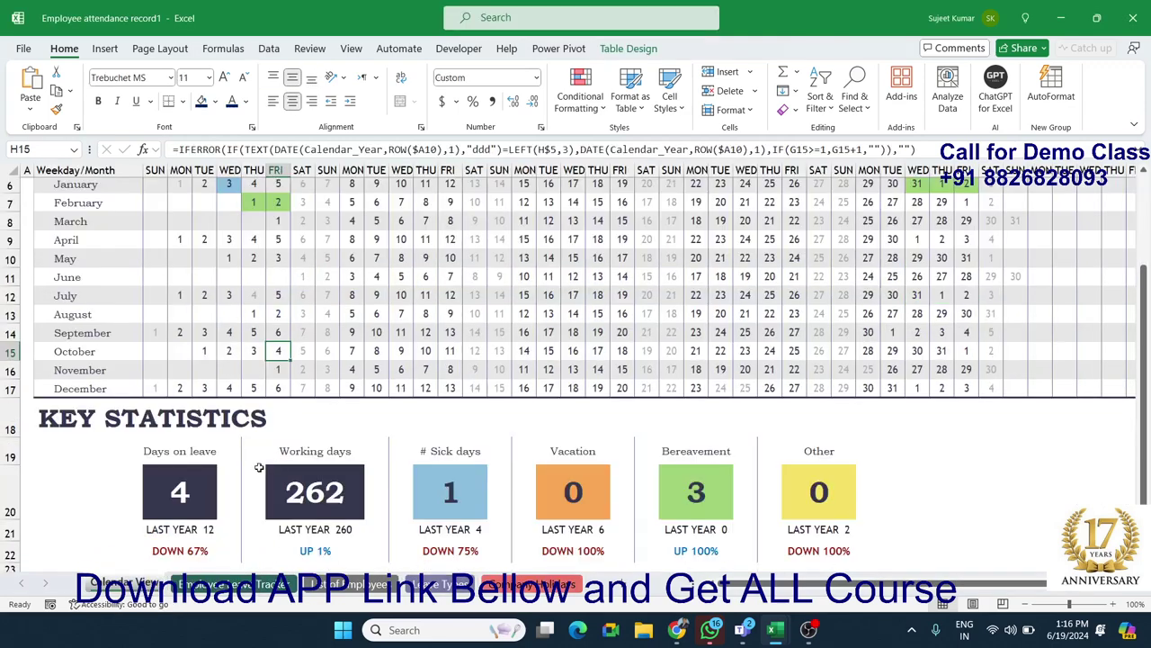
Look at the Days on leave card and its value 4 in the reference workbook.
{"action": "scroll", "coordinate": [258, 467], "scroll_direction": "down", "scroll_amount": 1}
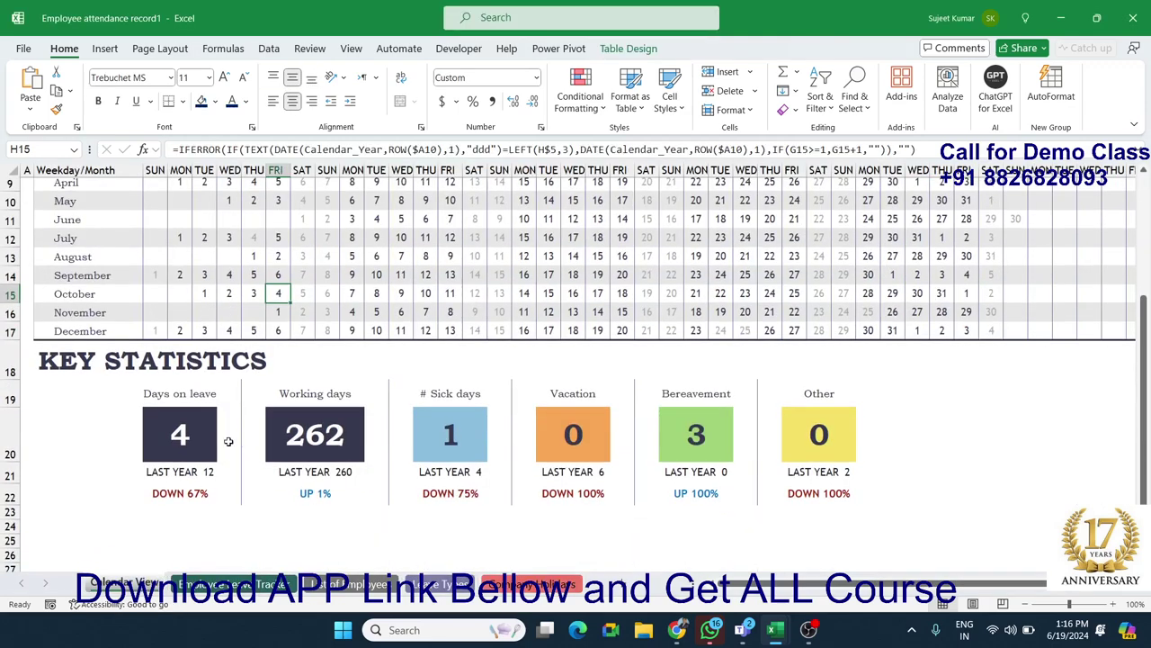
{"action": "left_click", "coordinate": [169, 416]}
{"action": "left_click", "coordinate": [170, 393]}
Select D24:E28 below KEY STATISTICS as the block for the first stat card.
{"action": "double_click", "coordinate": [169, 393]}
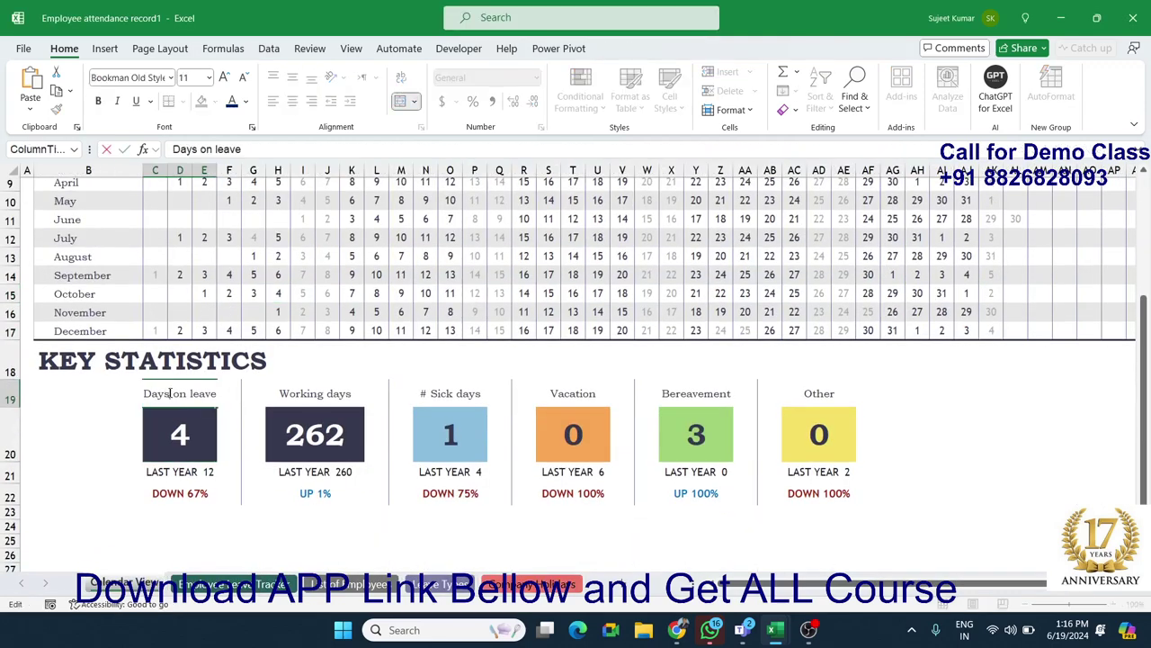
{"action": "double_click", "coordinate": [169, 393]}
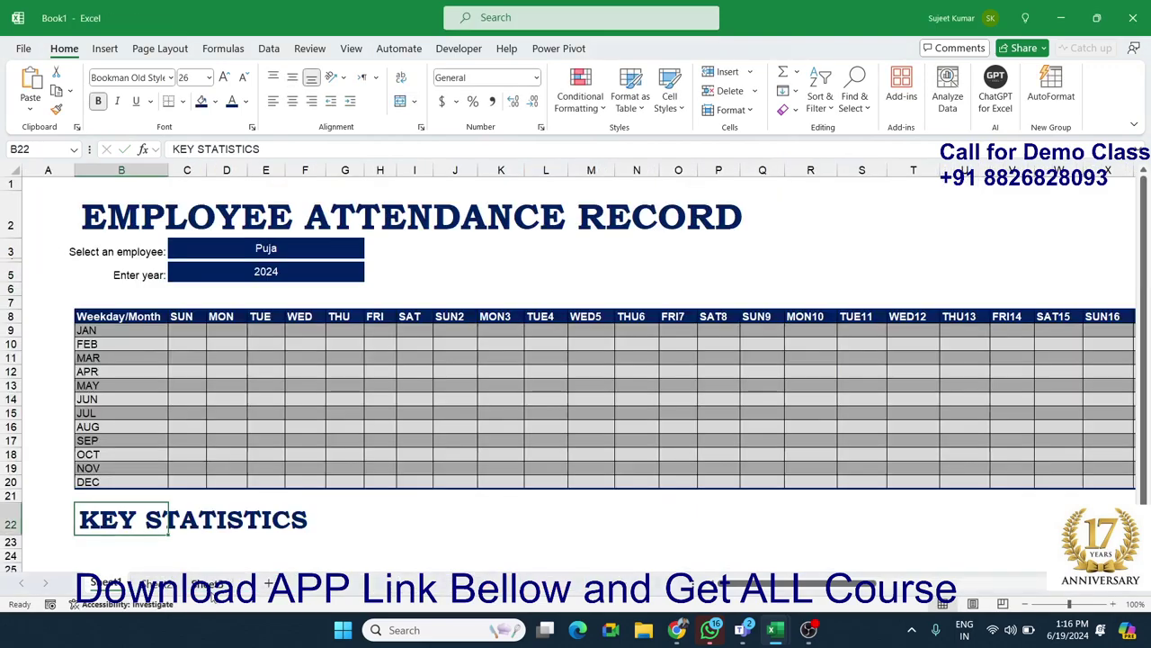
{"action": "scroll", "coordinate": [213, 489], "scroll_direction": "down", "scroll_amount": 2}
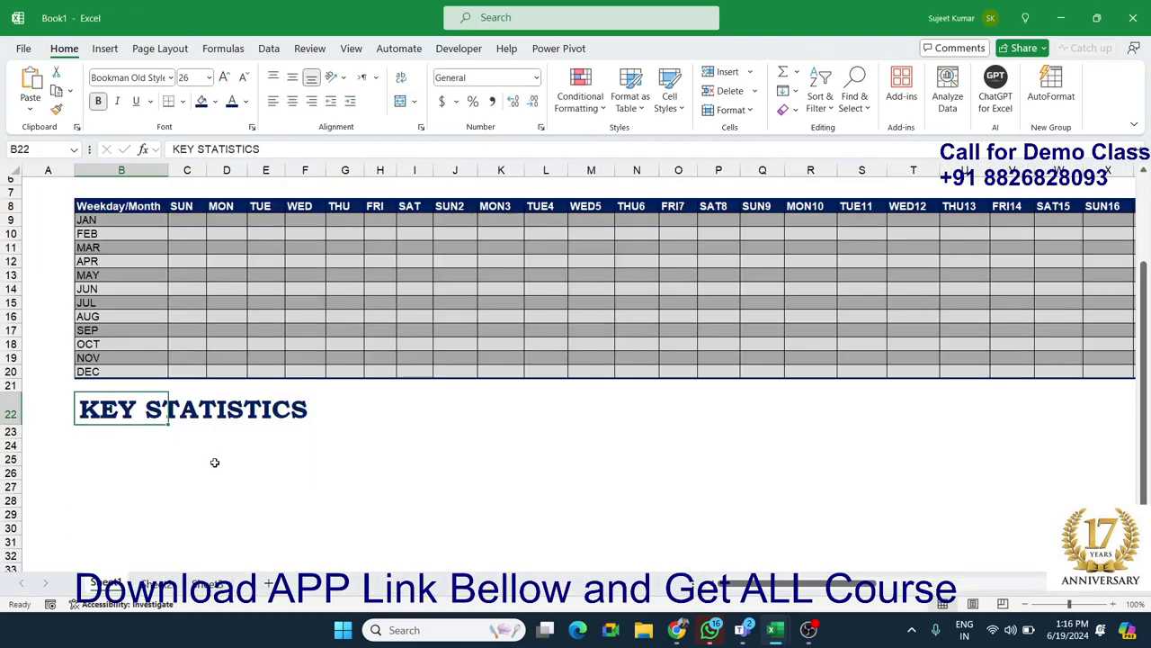
{"action": "left_click_drag", "start_coordinate": [220, 445], "coordinate": [273, 492]}
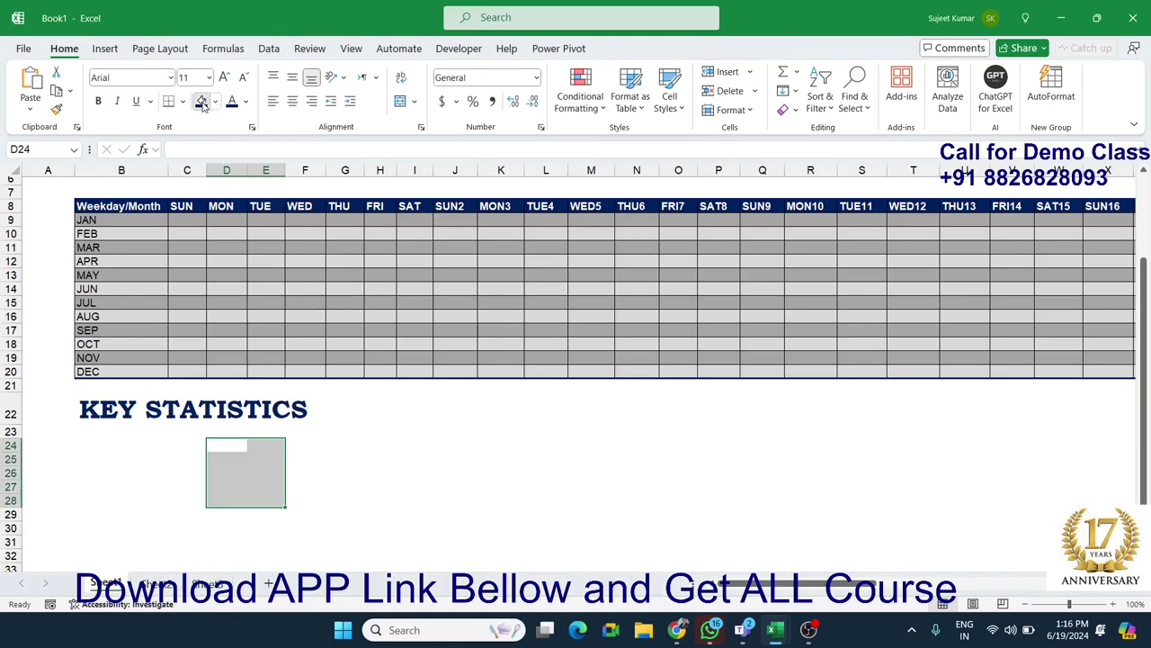
Fill D24:E28 navy, merge and center it, and enter 4.
{"action": "left_click", "coordinate": [202, 101]}
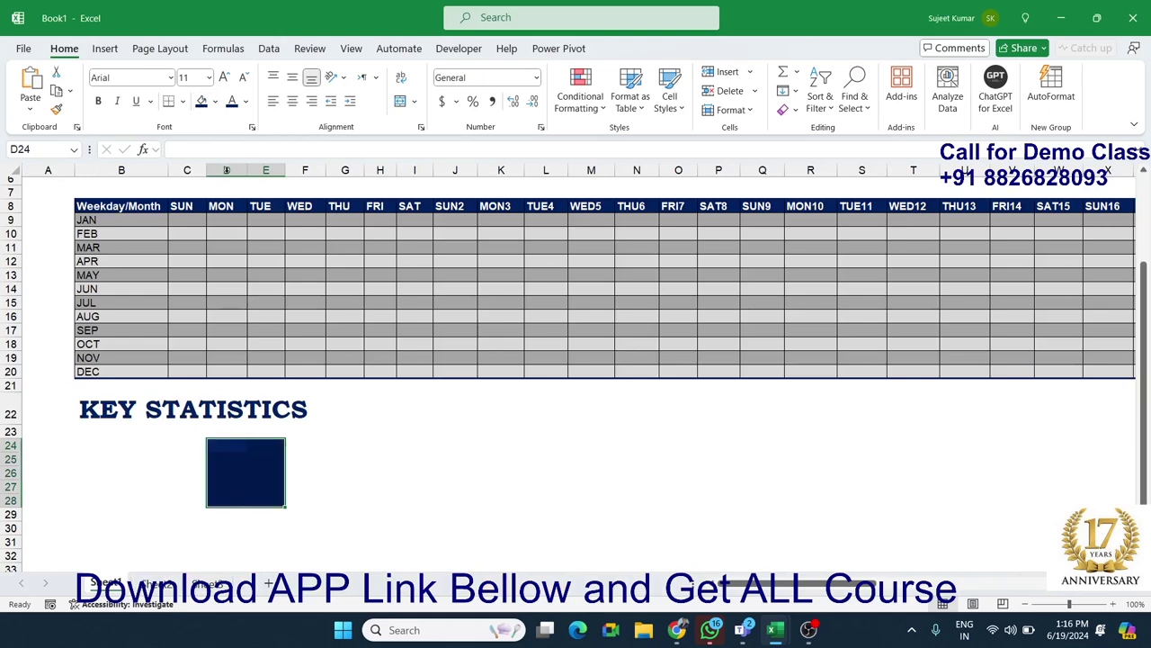
{"action": "left_click", "coordinate": [400, 101]}
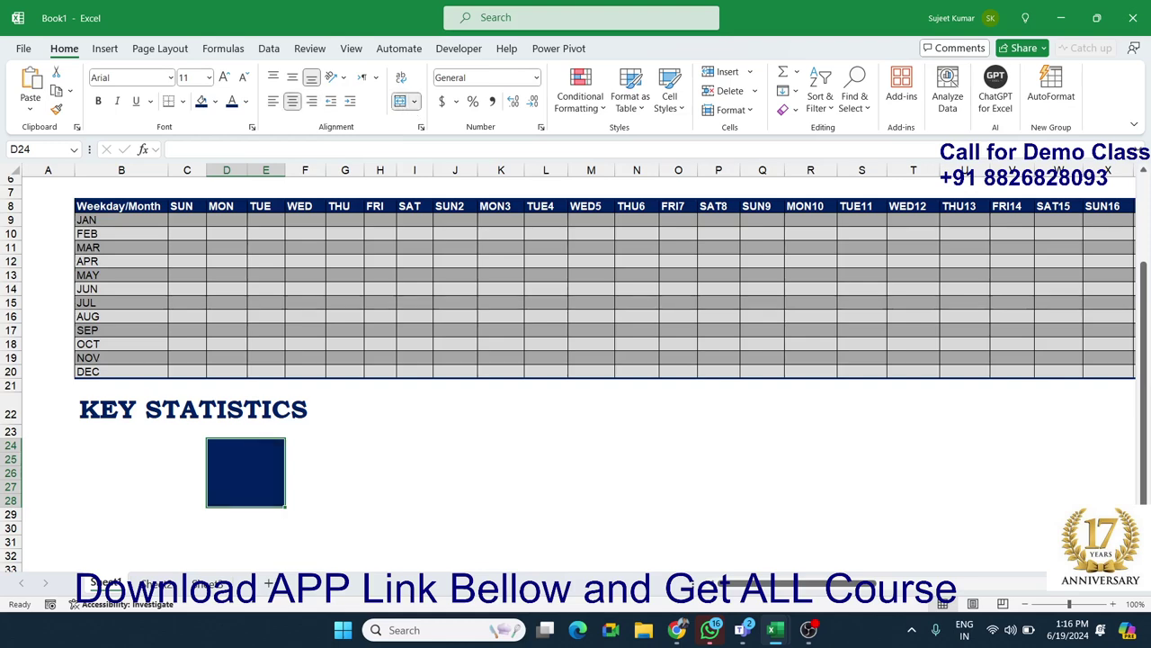
{"action": "type", "text": "4"}
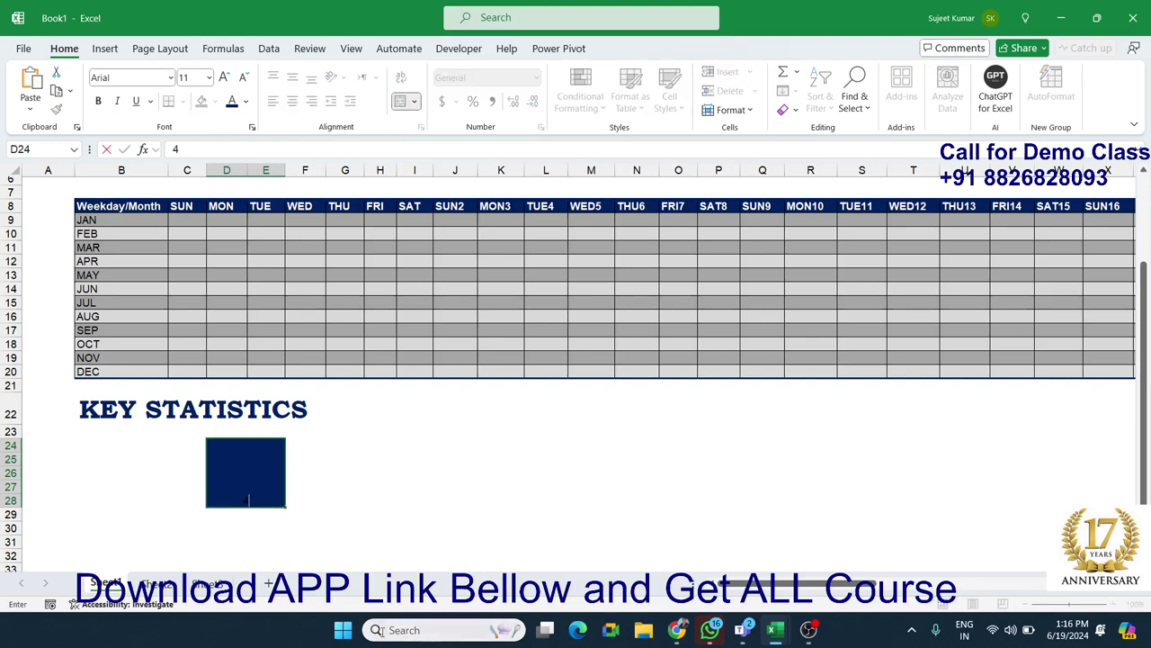
{"action": "left_click", "coordinate": [303, 528]}
{"action": "left_click", "coordinate": [252, 467]}
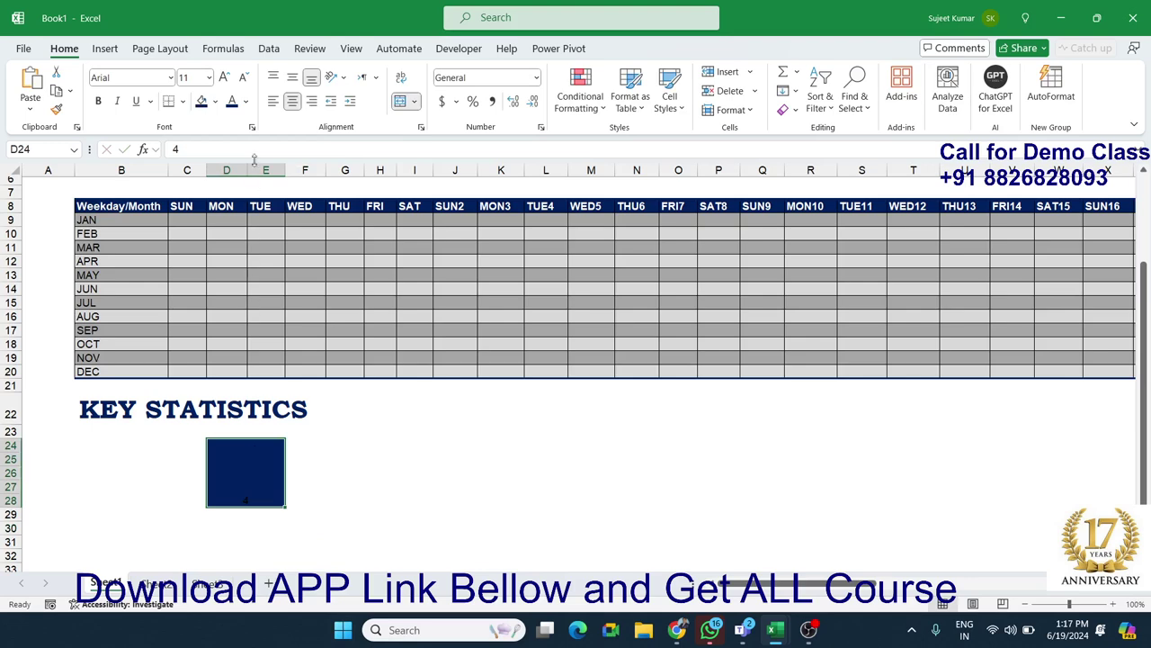
Make the 4 white at 48-point font size.
{"action": "left_click", "coordinate": [247, 102]}
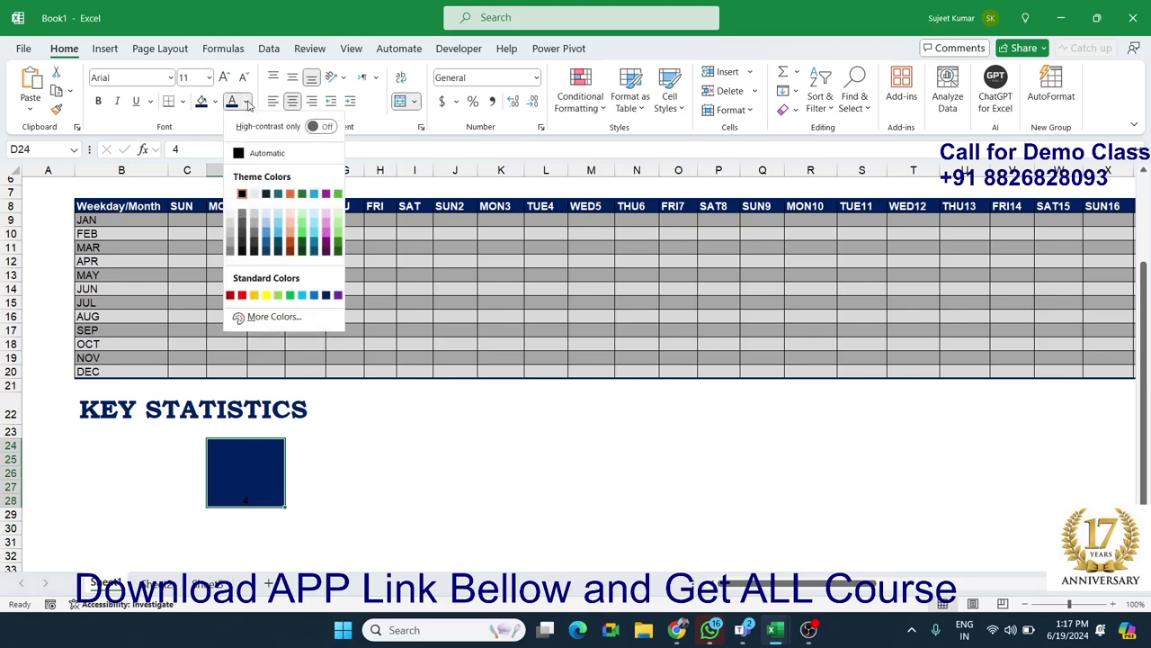
{"action": "left_click", "coordinate": [231, 195]}
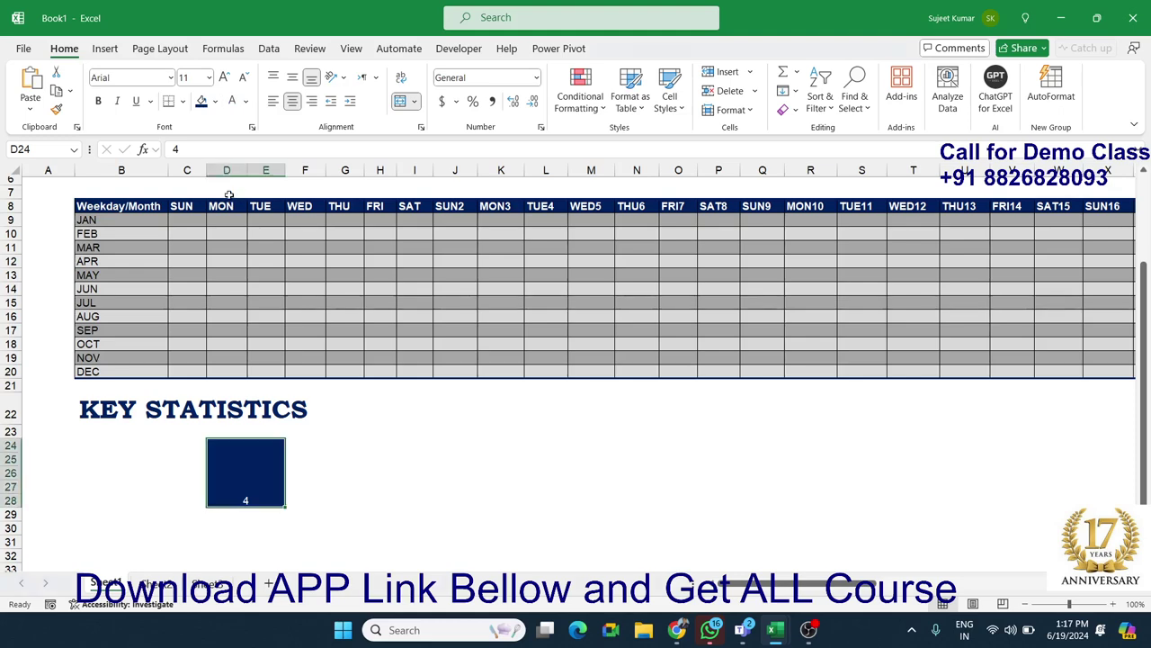
{"action": "left_click", "coordinate": [224, 77]}
{"action": "left_click", "coordinate": [224, 77]}
{"action": "left_click", "coordinate": [224, 78]}
{"action": "left_click", "coordinate": [224, 77]}
{"action": "left_click", "coordinate": [224, 77]}
{"action": "left_click", "coordinate": [224, 77]}
{"action": "left_click", "coordinate": [224, 77]}
{"action": "left_click", "coordinate": [224, 77]}
{"action": "left_click", "coordinate": [224, 78]}
{"action": "left_click", "coordinate": [224, 77]}
{"action": "left_click", "coordinate": [224, 77]}
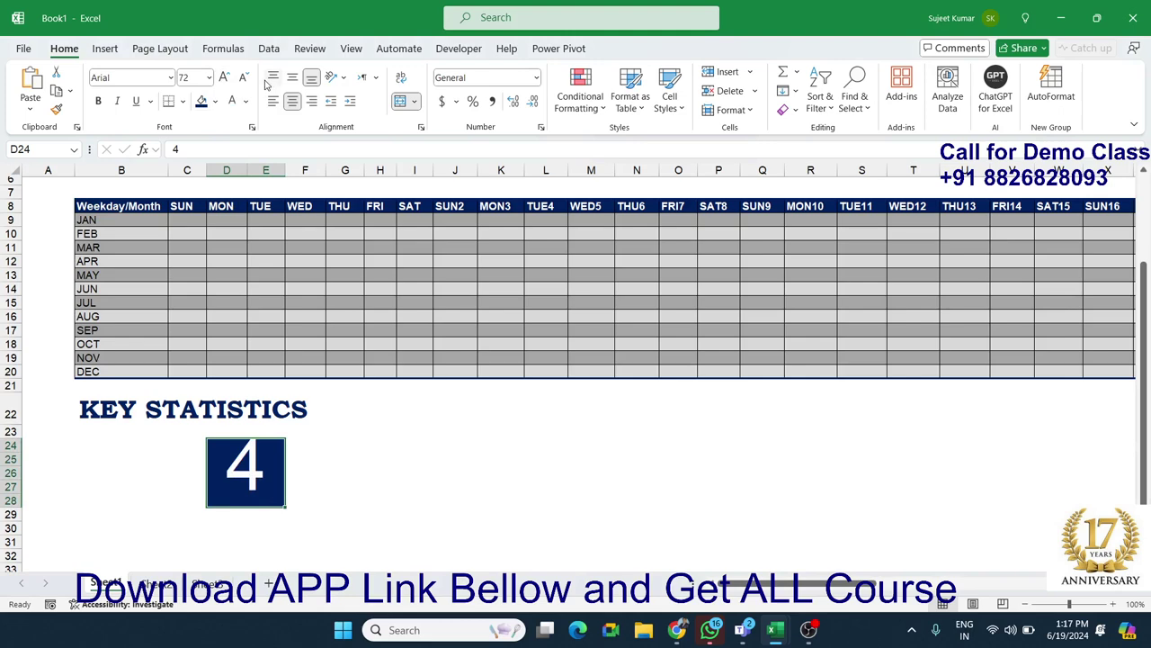
{"action": "left_click", "coordinate": [243, 78]}
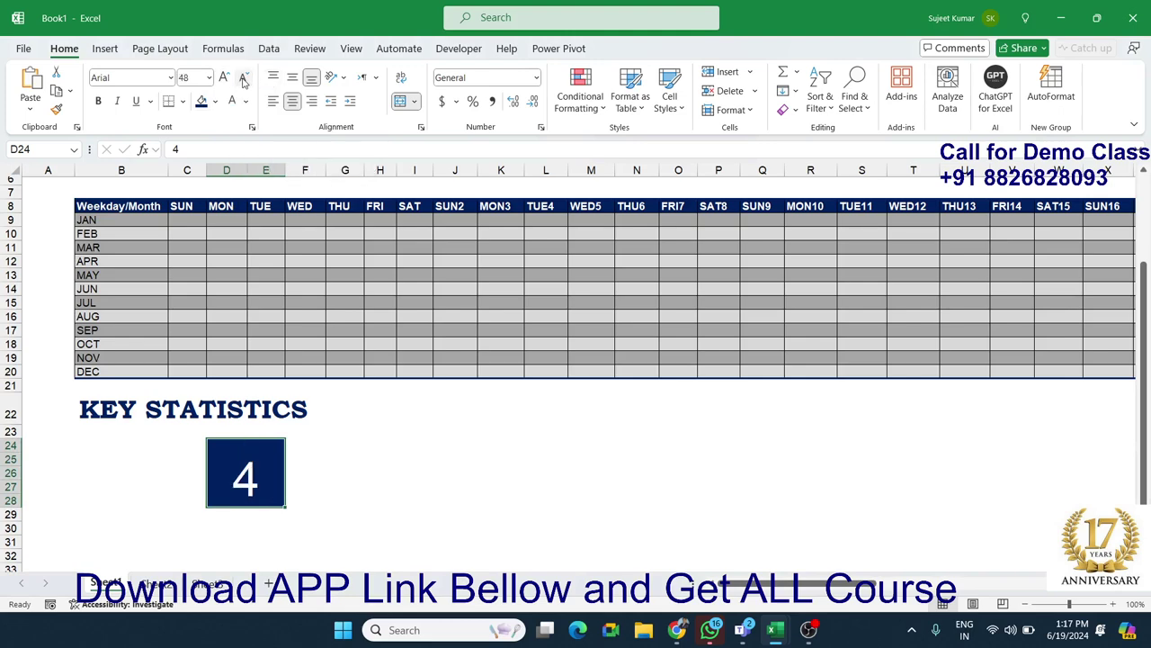
Label the card 'Days on leave' in D23, above the block.
{"action": "double_click", "coordinate": [232, 437]}
{"action": "key", "text": "Return"}
{"action": "left_click", "coordinate": [346, 459]}
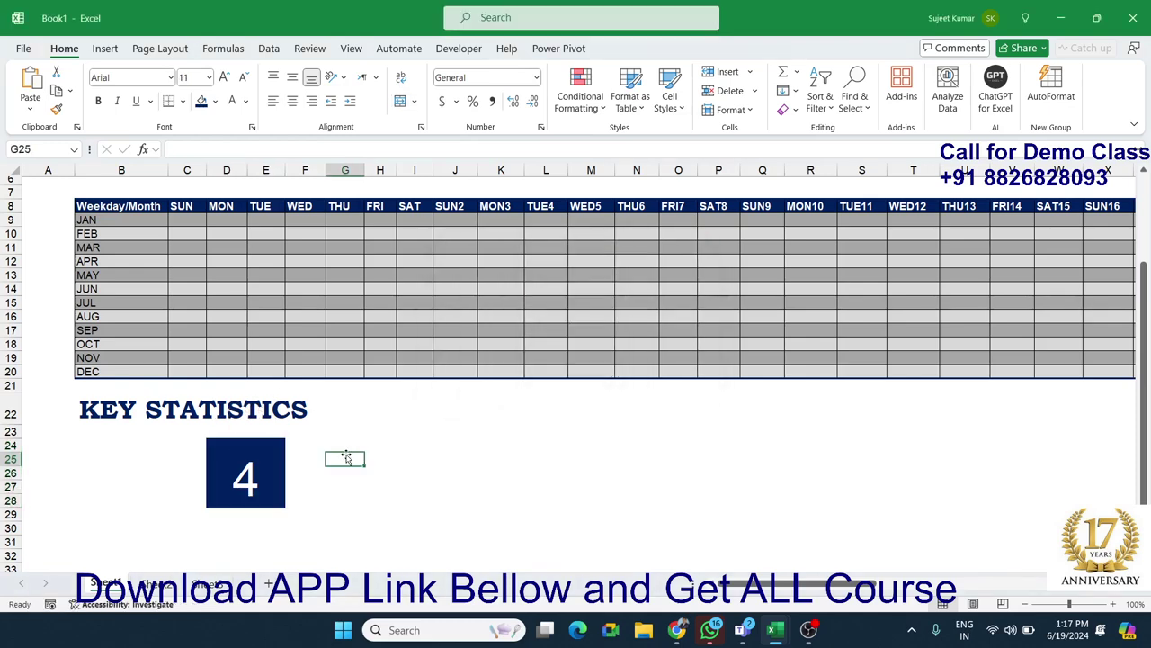
{"action": "left_click", "coordinate": [240, 431]}
{"action": "type", "text": "Days on leave"}
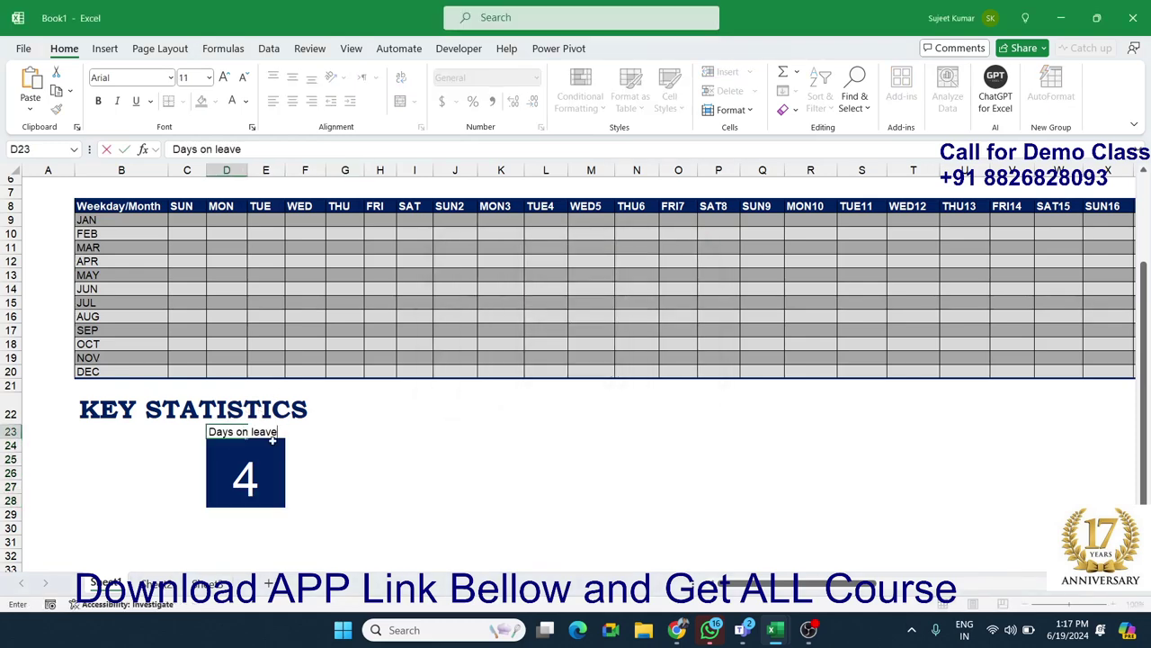
{"action": "left_click", "coordinate": [332, 472]}
{"action": "left_click", "coordinate": [267, 483]}
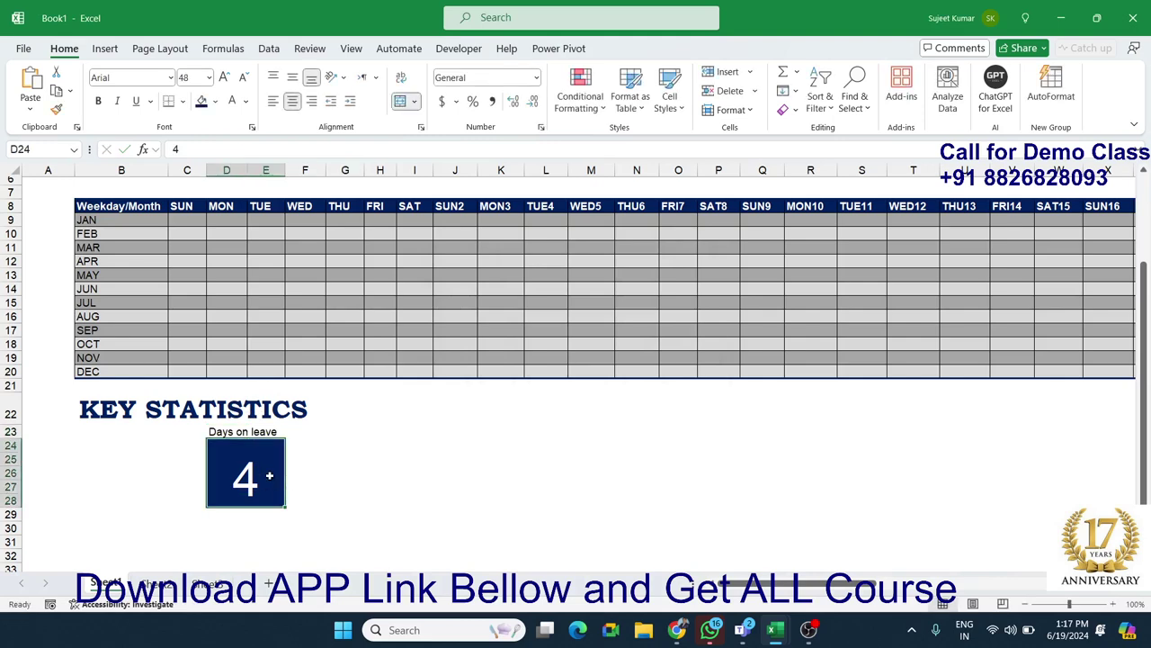
{"action": "left_click_drag", "start_coordinate": [268, 247], "coordinate": [422, 305]}
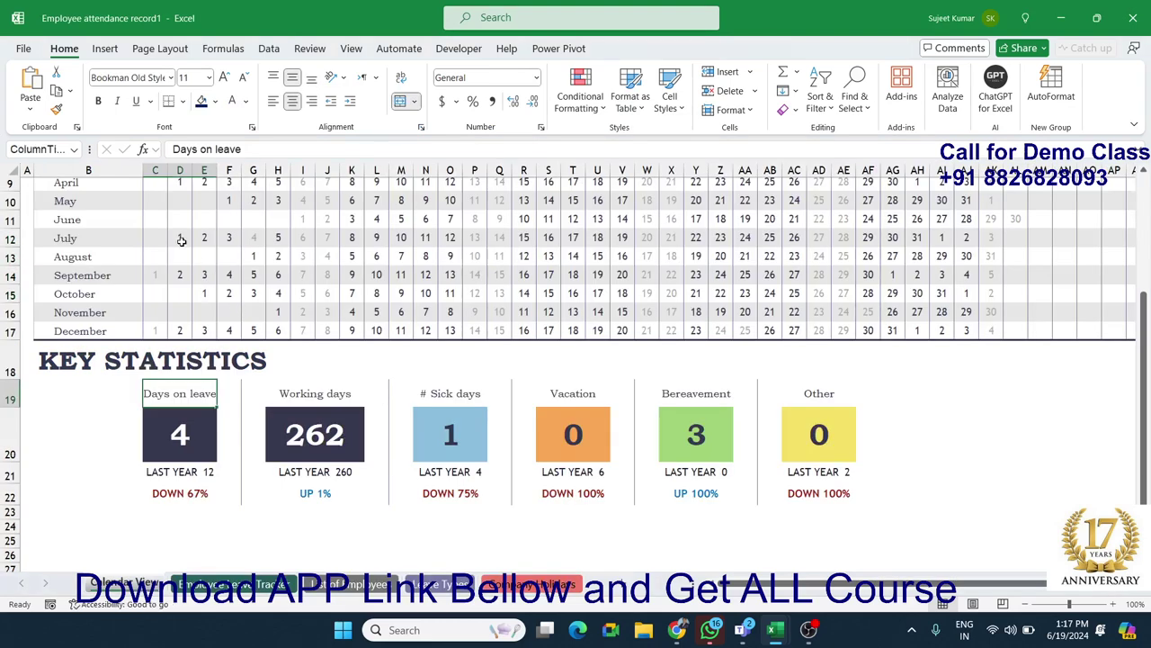
Inspect the reference sheet's calendar day formulas and its year and employee input cells.
{"action": "scroll", "coordinate": [180, 241], "scroll_direction": "up", "scroll_amount": 3}
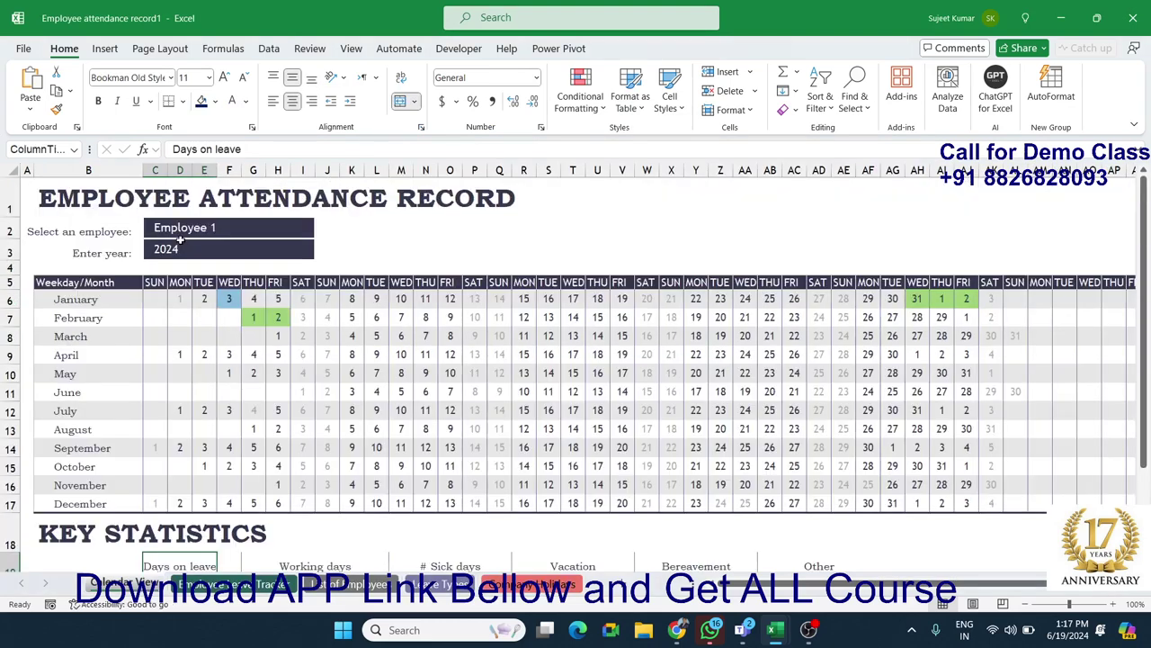
{"action": "left_click", "coordinate": [193, 307]}
{"action": "left_click", "coordinate": [277, 355]}
{"action": "left_click", "coordinate": [302, 354]}
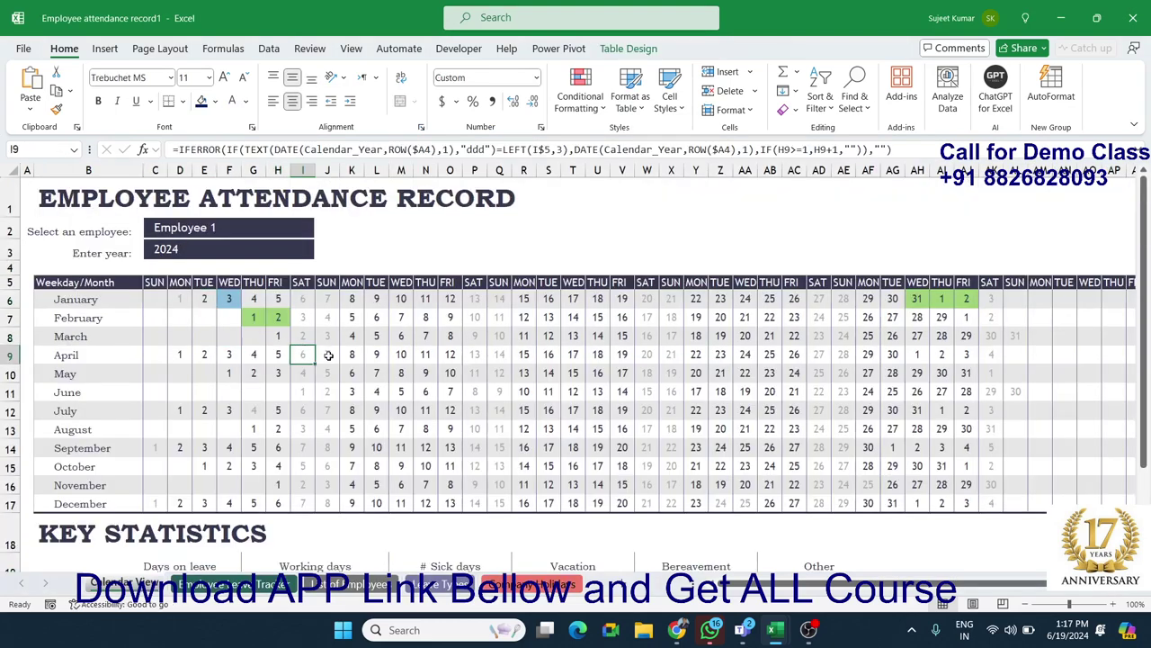
{"action": "left_click", "coordinate": [327, 354]}
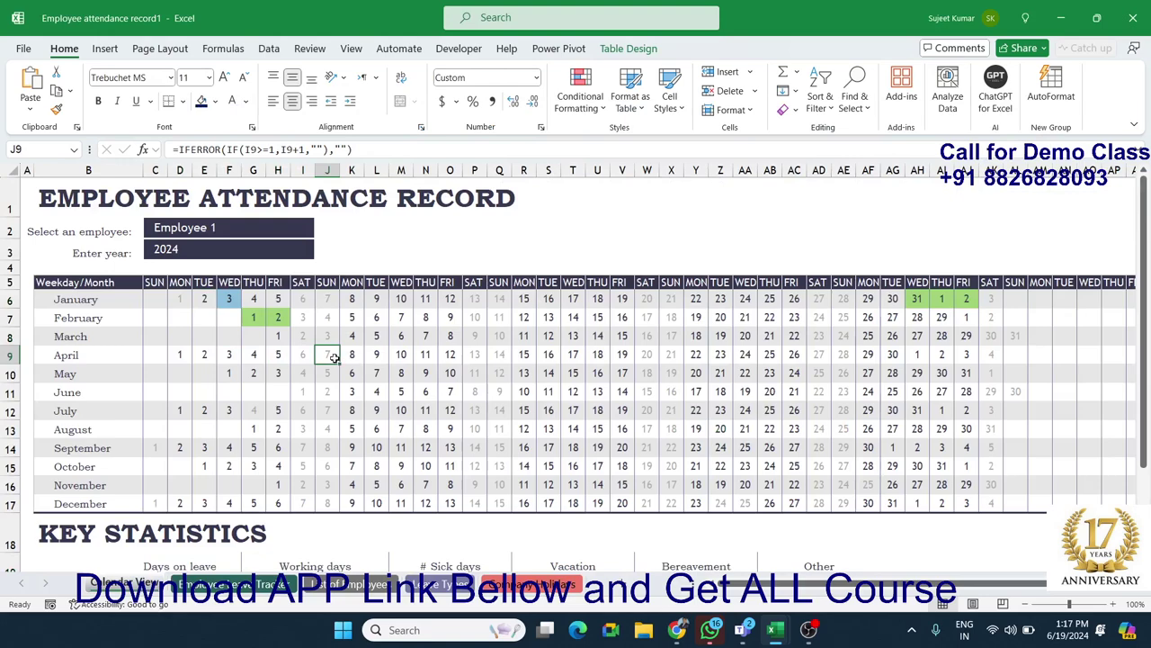
{"action": "double_click", "coordinate": [334, 357]}
{"action": "key", "text": "Escape"}
{"action": "left_click", "coordinate": [376, 355]}
{"action": "left_click", "coordinate": [439, 357]}
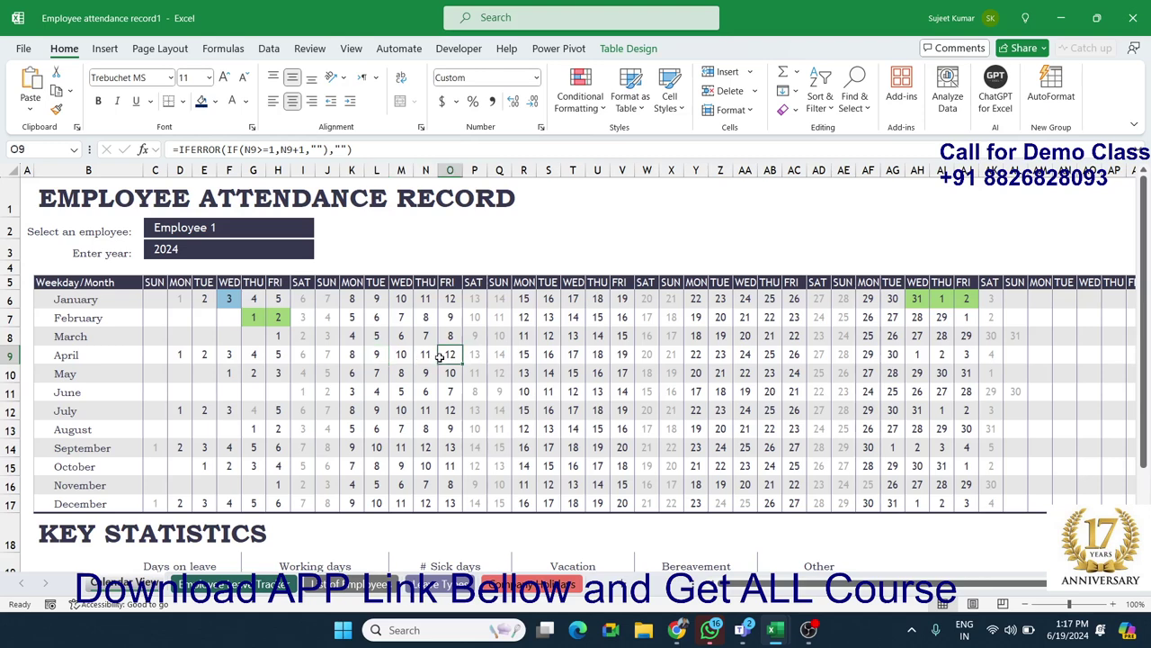
{"action": "left_click_drag", "start_coordinate": [355, 299], "coordinate": [540, 379]}
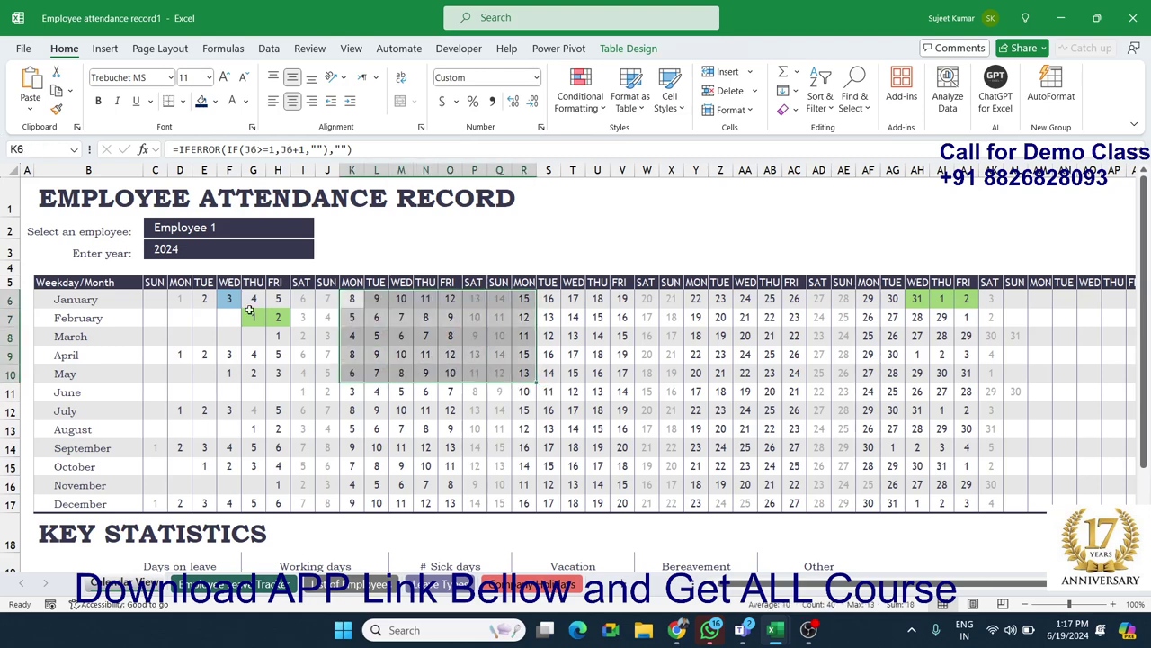
{"action": "left_click", "coordinate": [253, 283]}
{"action": "left_click", "coordinate": [215, 256]}
{"action": "left_click", "coordinate": [208, 227]}
{"action": "left_click", "coordinate": [178, 201]}
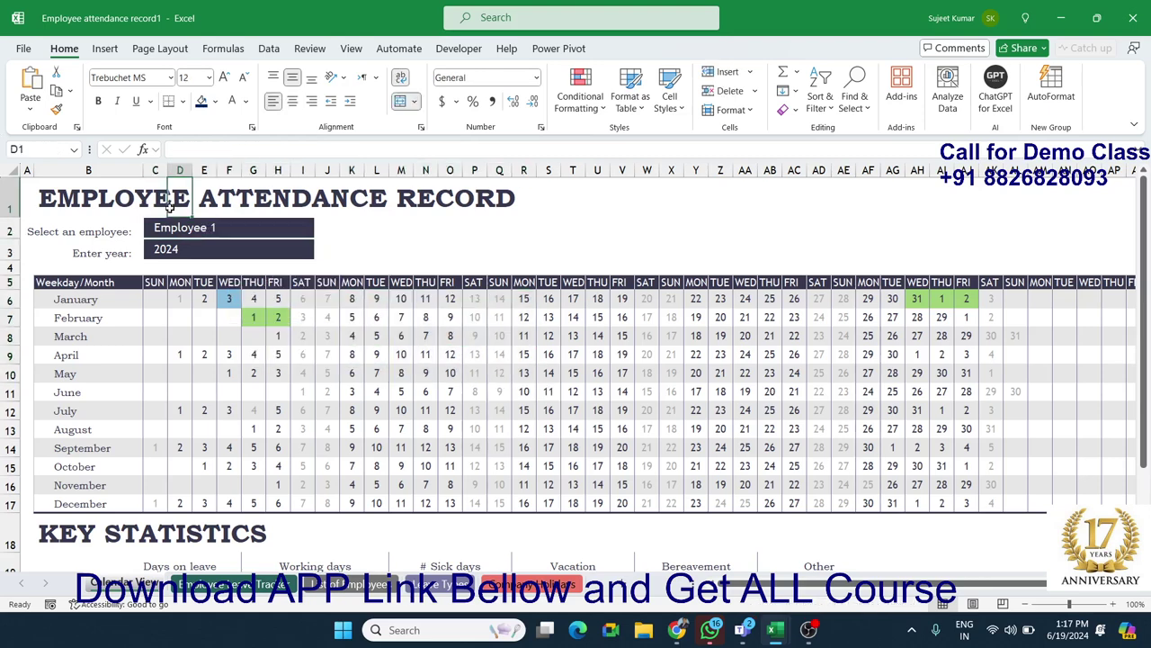
Review the reference stat cards' SUMIFS, comparison and NETWORKDAYS formulas.
{"action": "scroll", "coordinate": [179, 338], "scroll_direction": "down", "scroll_amount": 1}
{"action": "scroll", "coordinate": [179, 338], "scroll_direction": "down", "scroll_amount": 1}
{"action": "scroll", "coordinate": [180, 337], "scroll_direction": "down", "scroll_amount": 2}
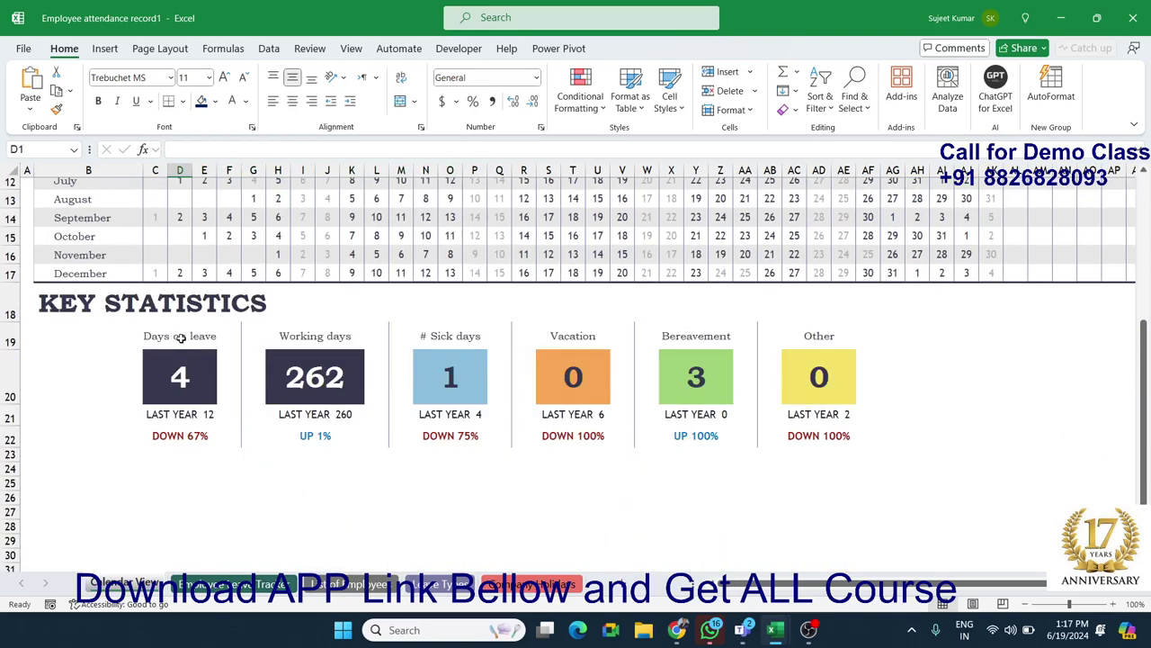
{"action": "left_click", "coordinate": [187, 382]}
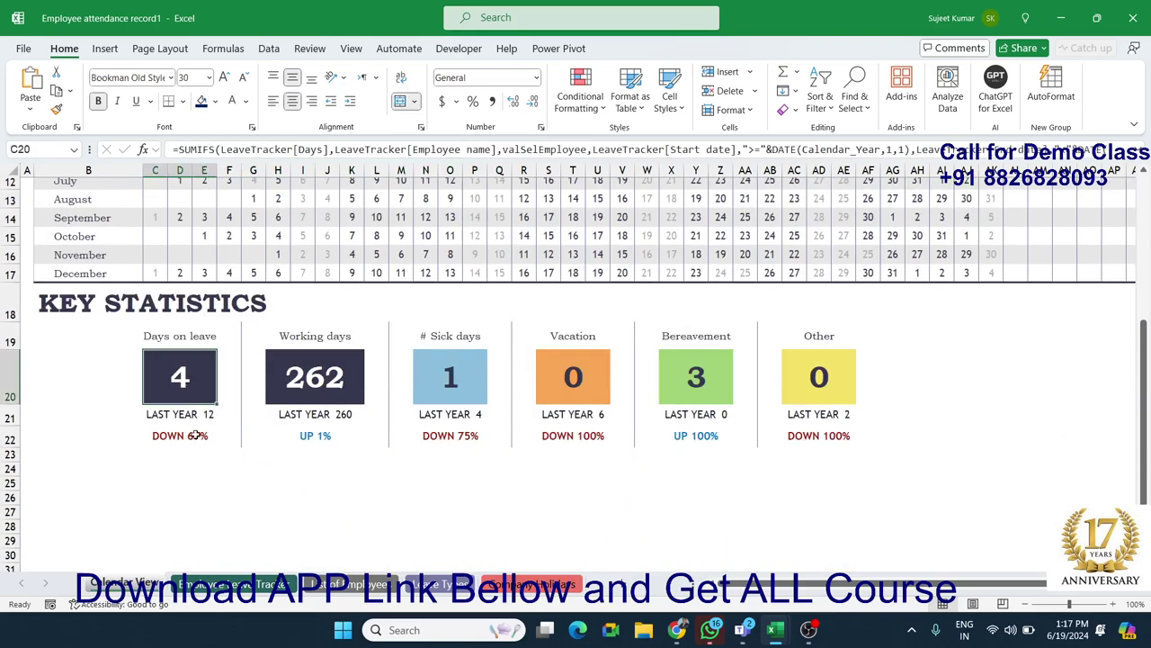
{"action": "left_click", "coordinate": [180, 433]}
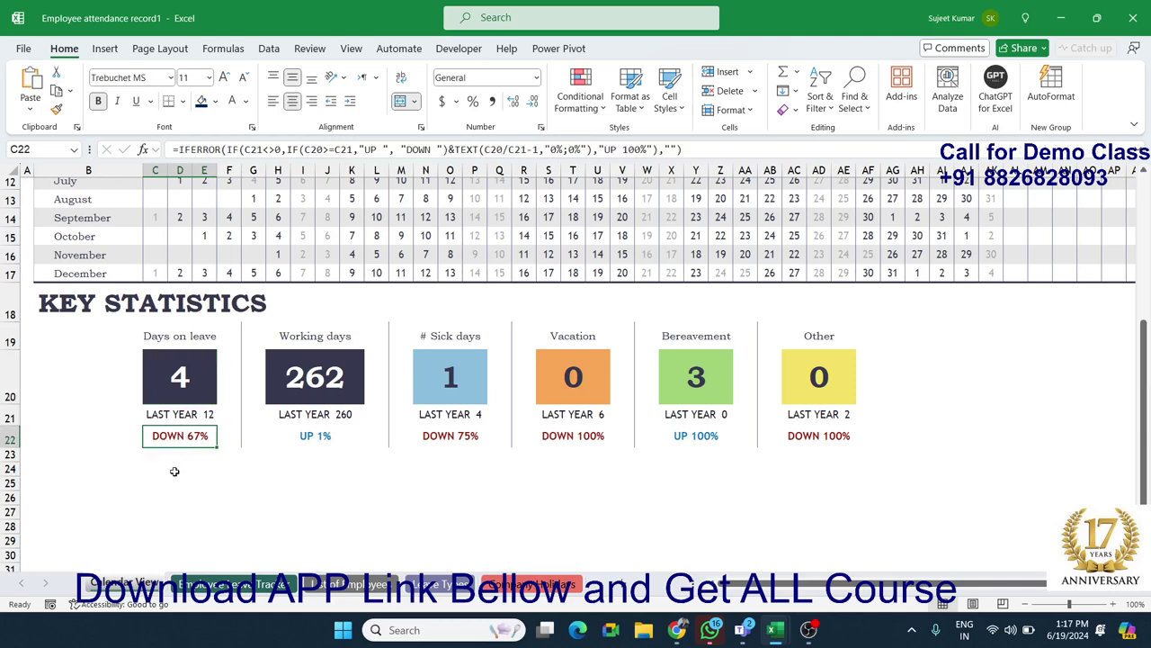
{"action": "left_click_drag", "start_coordinate": [228, 354], "coordinate": [812, 455]}
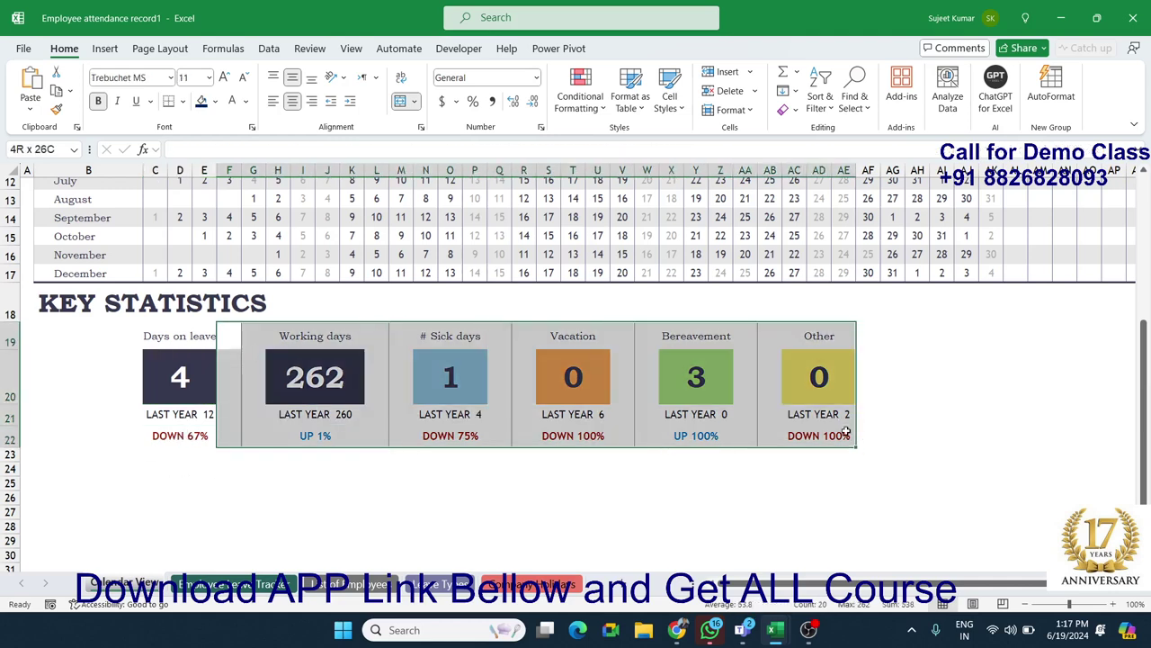
{"action": "left_click", "coordinate": [354, 511]}
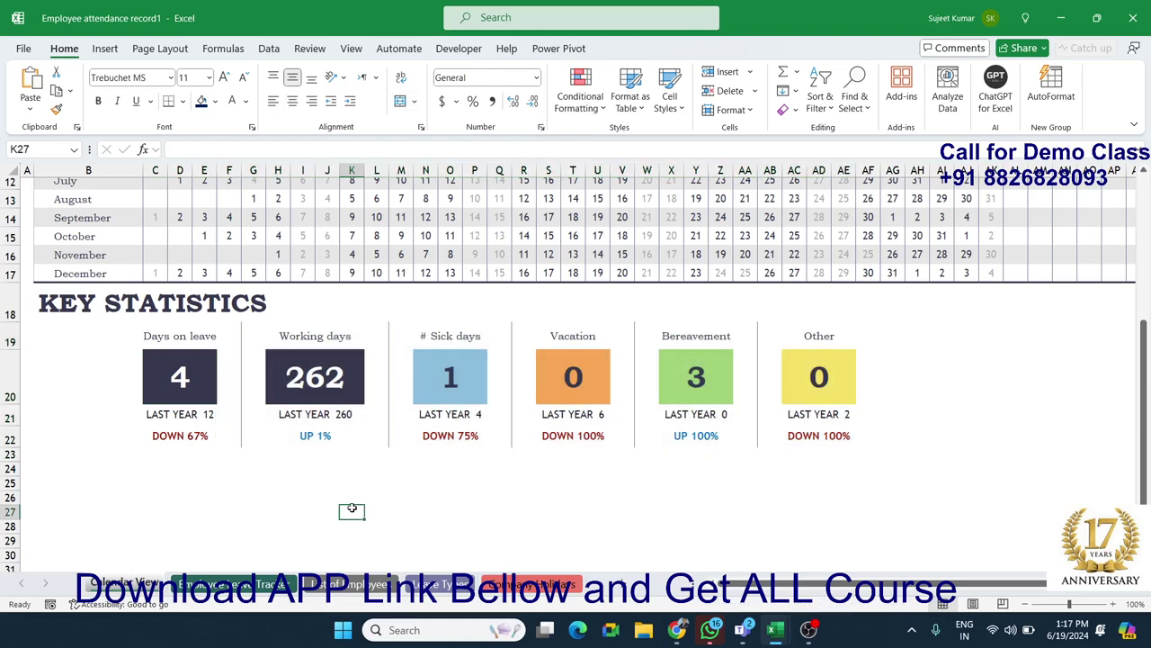
{"action": "left_click", "coordinate": [212, 417]}
{"action": "double_click", "coordinate": [205, 414]}
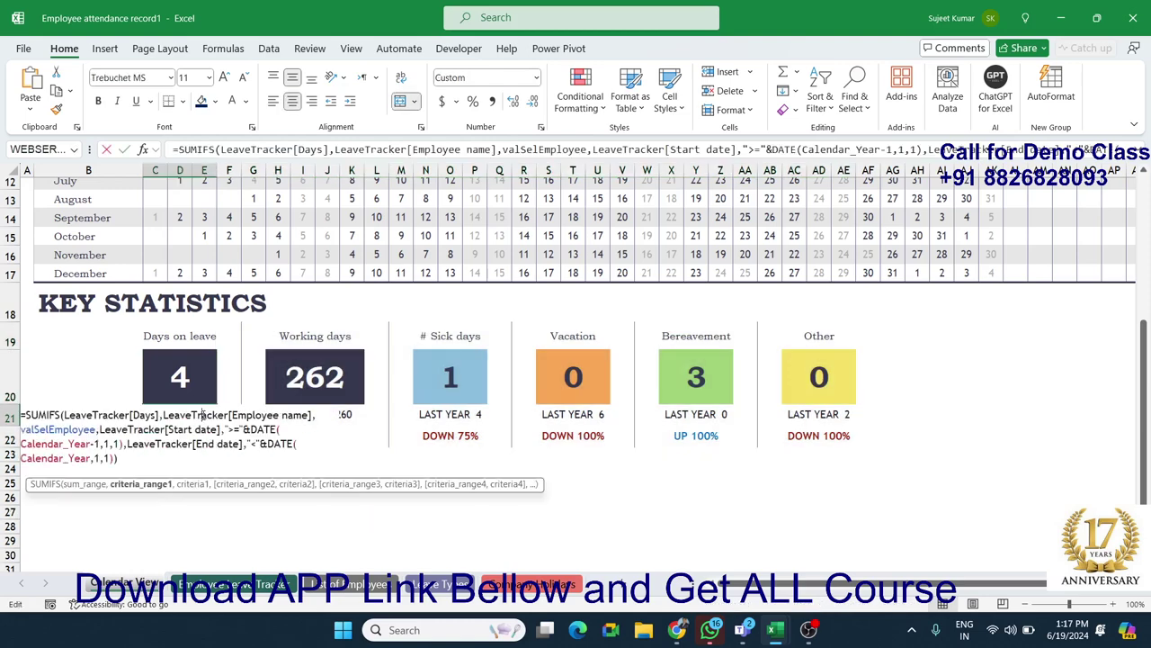
{"action": "key", "text": "Escape"}
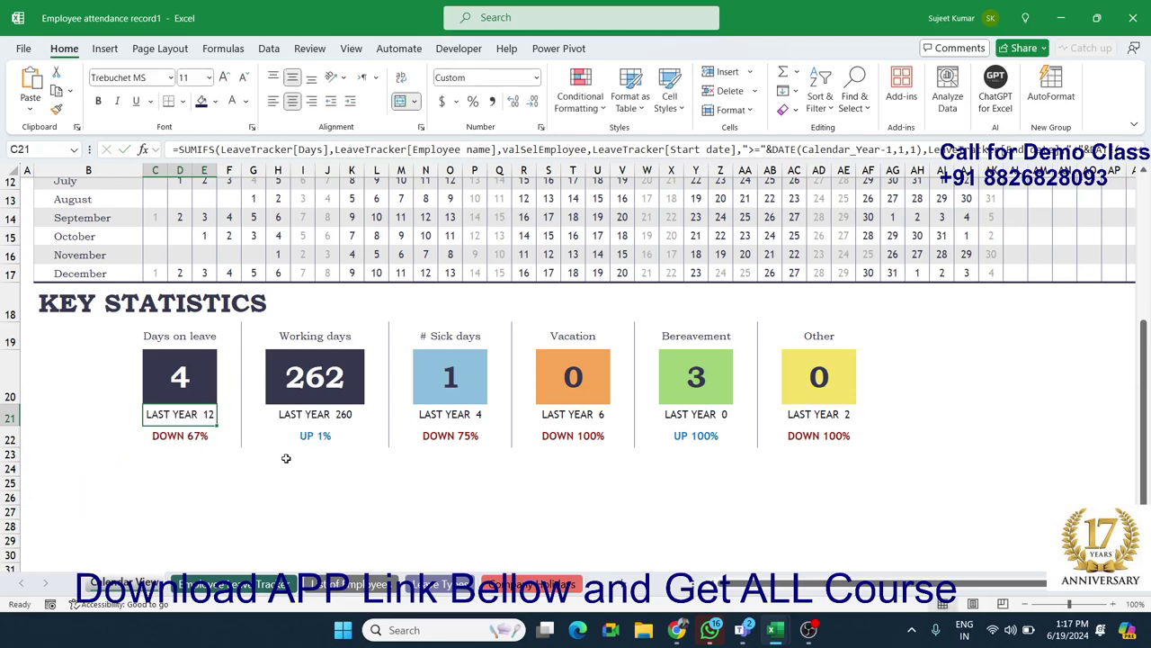
{"action": "left_click", "coordinate": [304, 382]}
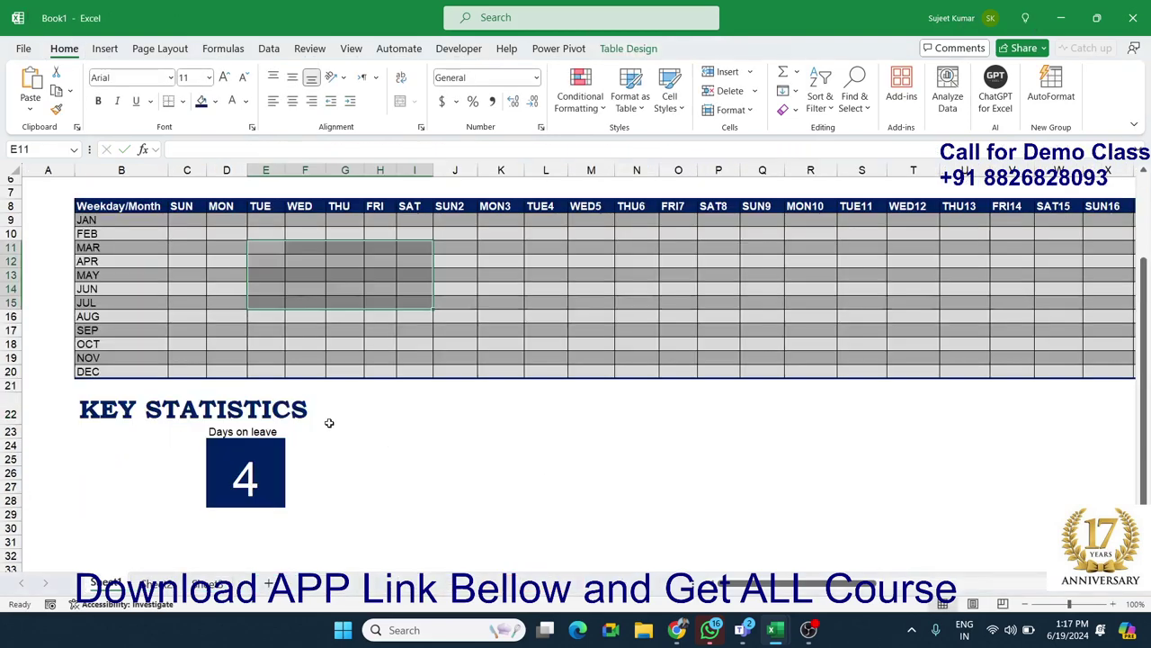
Give F23:F30 a thin dark blue right border through Format Cells.
{"action": "left_click", "coordinate": [329, 423]}
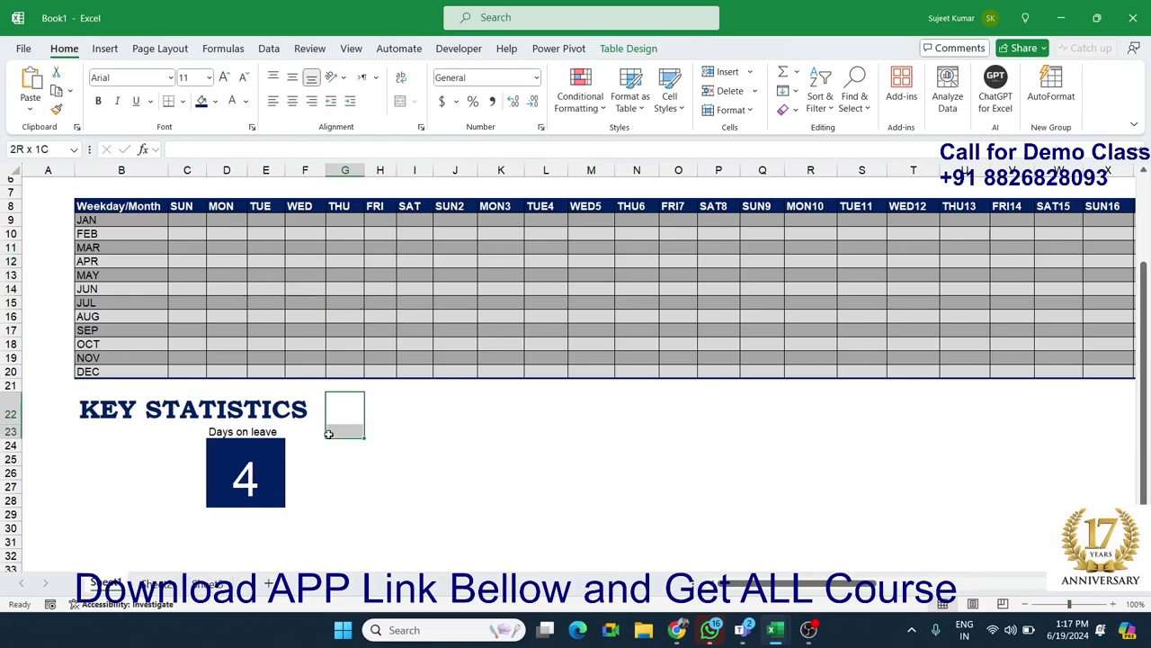
{"action": "left_click_drag", "start_coordinate": [310, 432], "coordinate": [315, 529]}
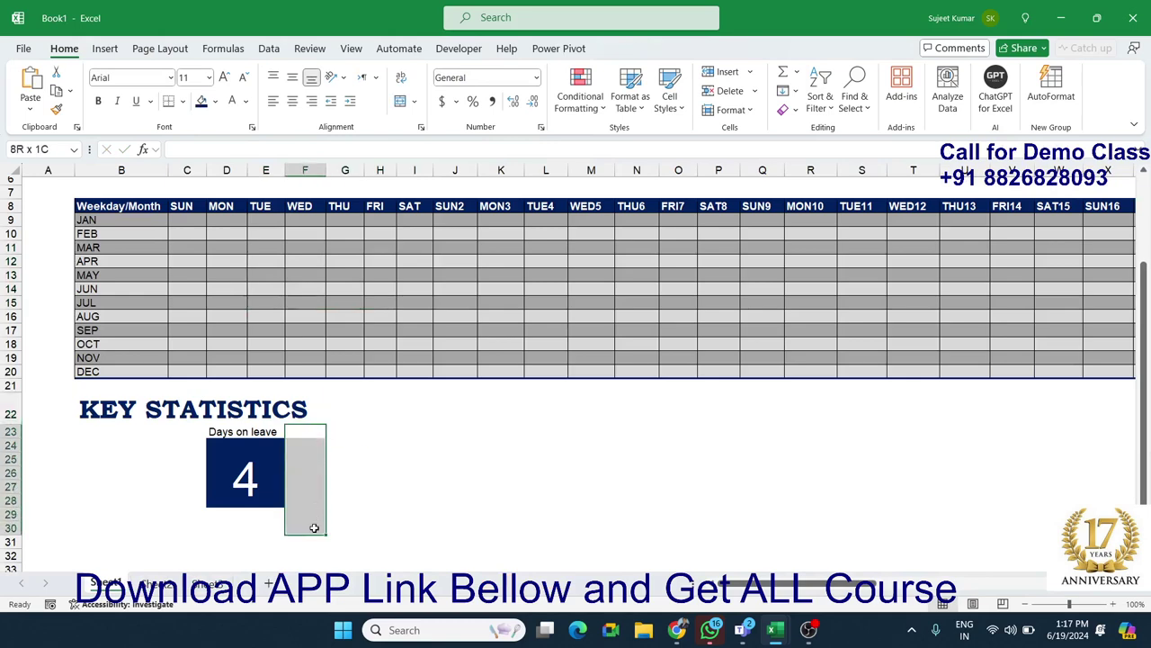
{"action": "right_click", "coordinate": [313, 509]}
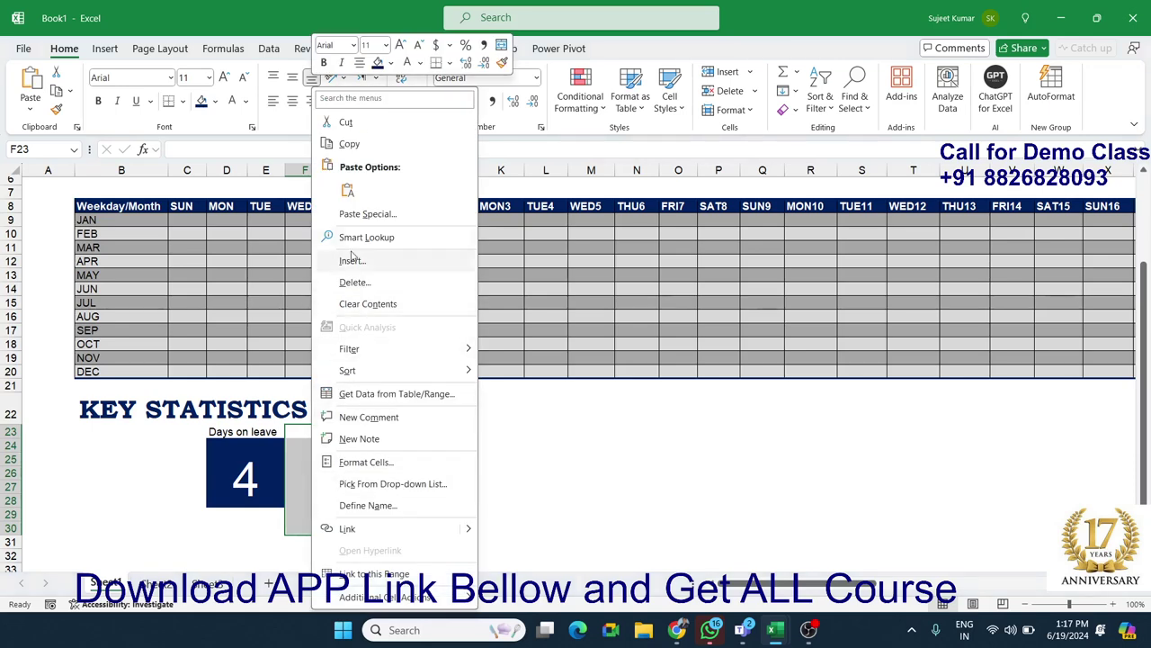
{"action": "left_click", "coordinate": [386, 462]}
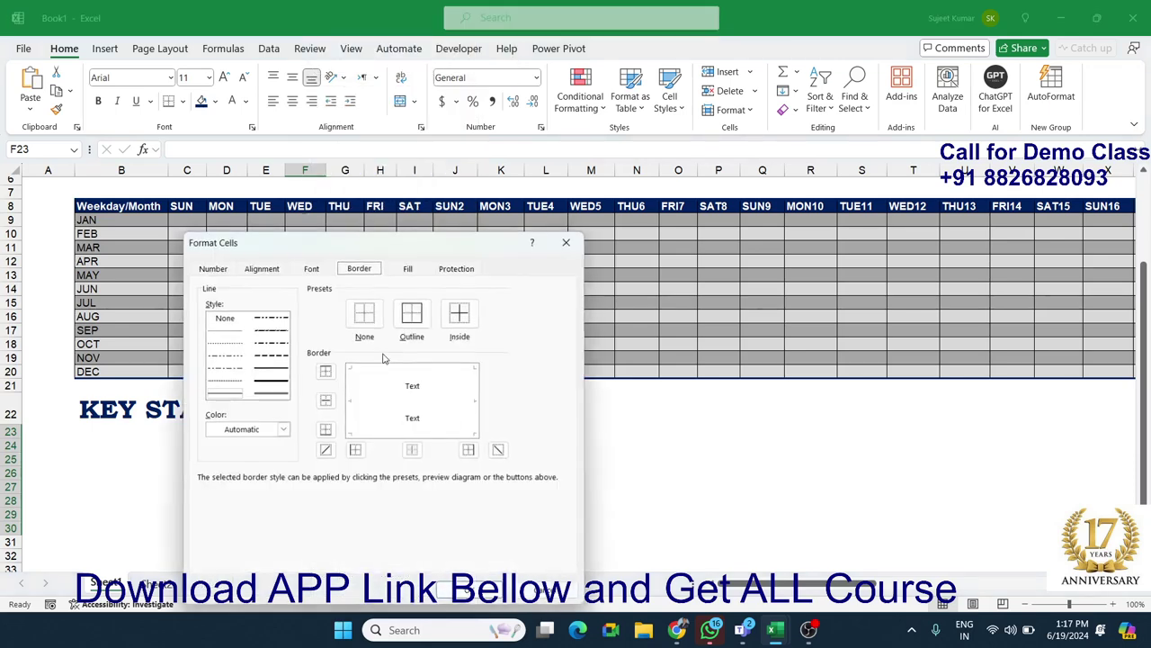
{"action": "left_click", "coordinate": [283, 429]}
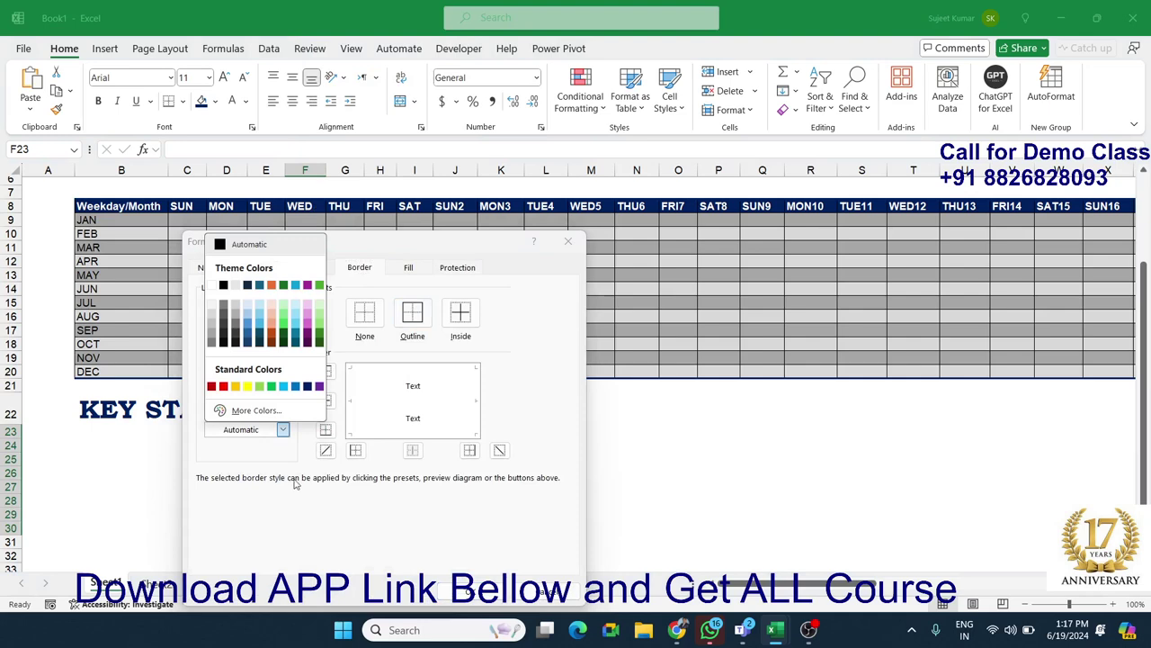
{"action": "left_click", "coordinate": [307, 386]}
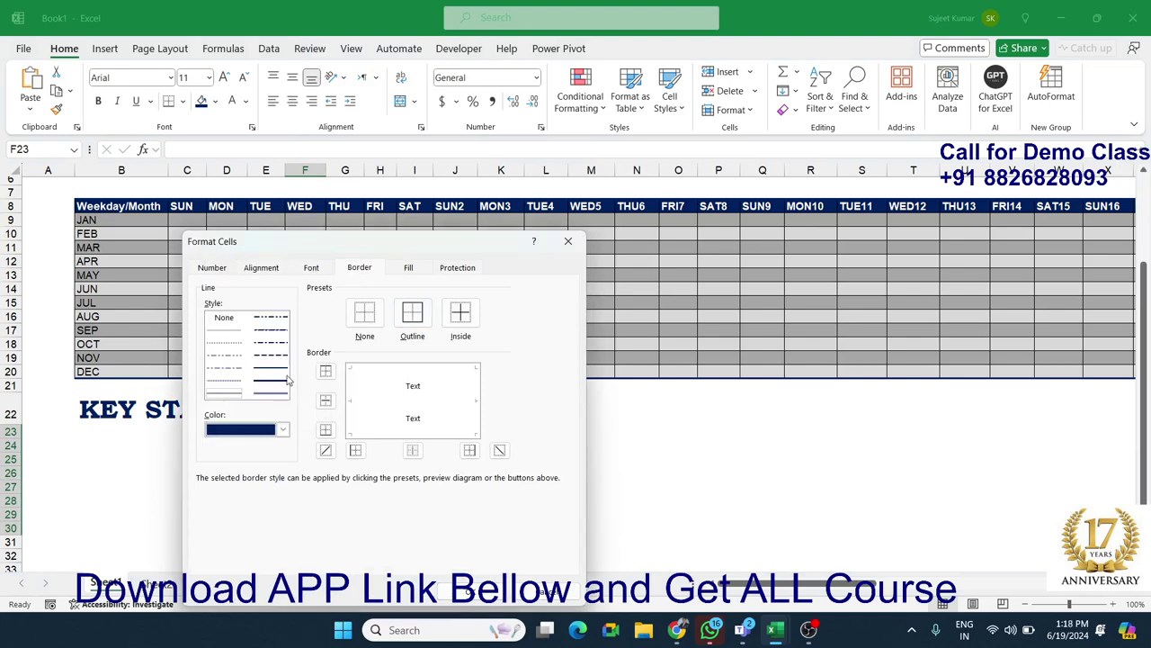
{"action": "left_click", "coordinate": [232, 393]}
{"action": "left_click", "coordinate": [471, 410]}
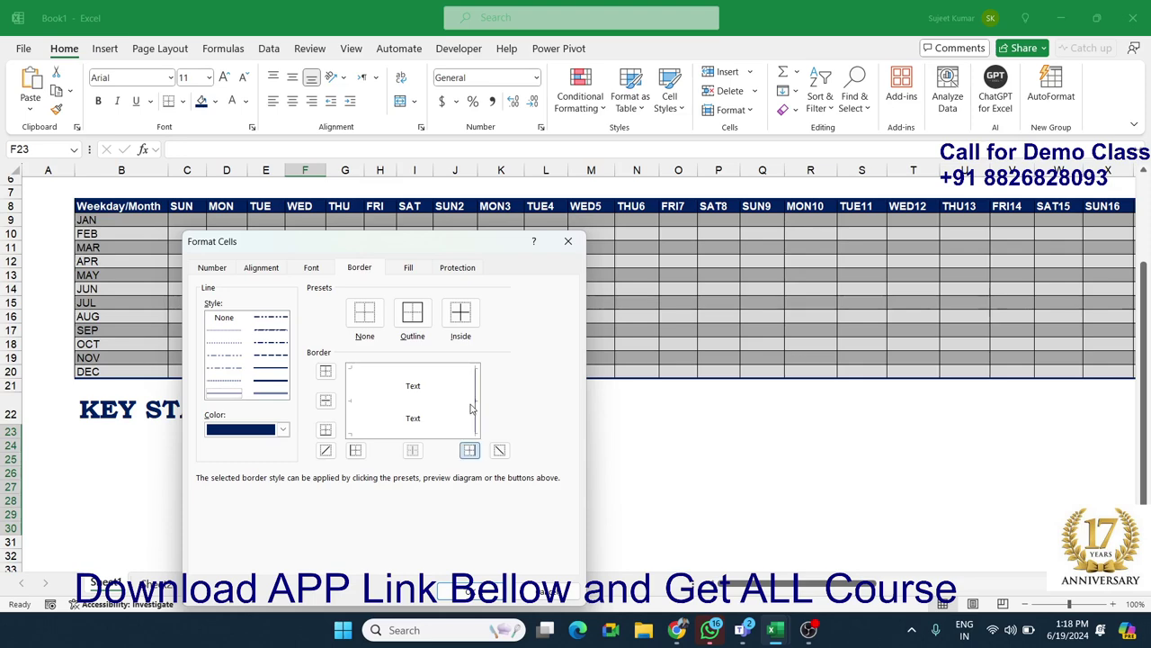
{"action": "left_click", "coordinate": [468, 591]}
{"action": "left_click", "coordinate": [532, 496]}
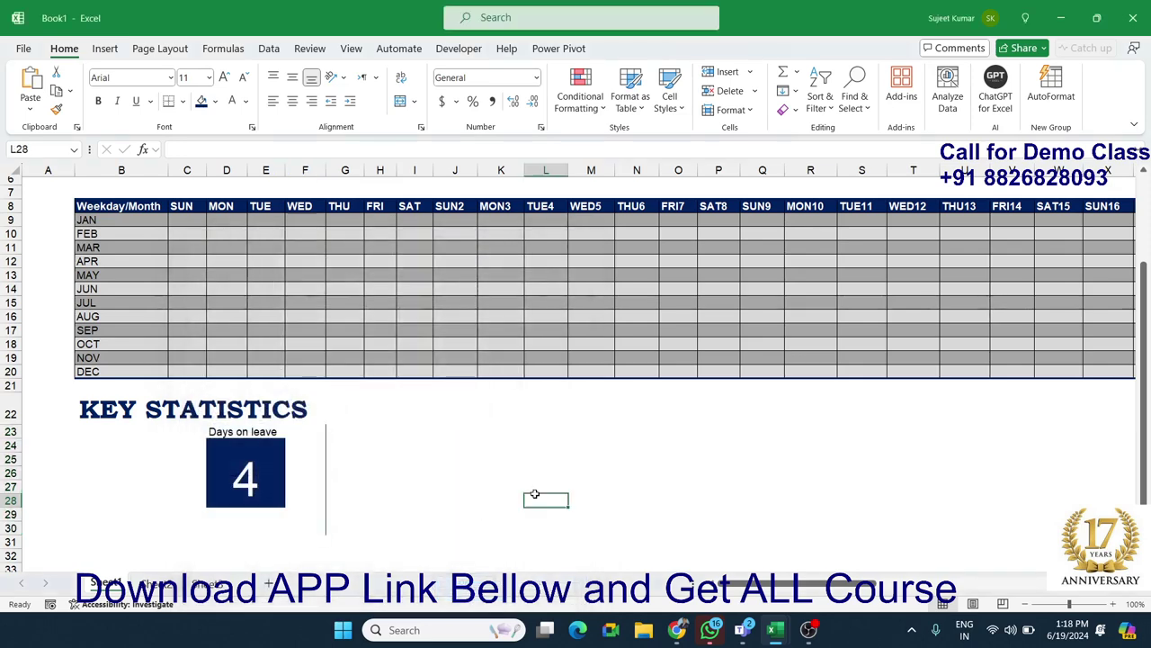
{"action": "left_click", "coordinate": [367, 442]}
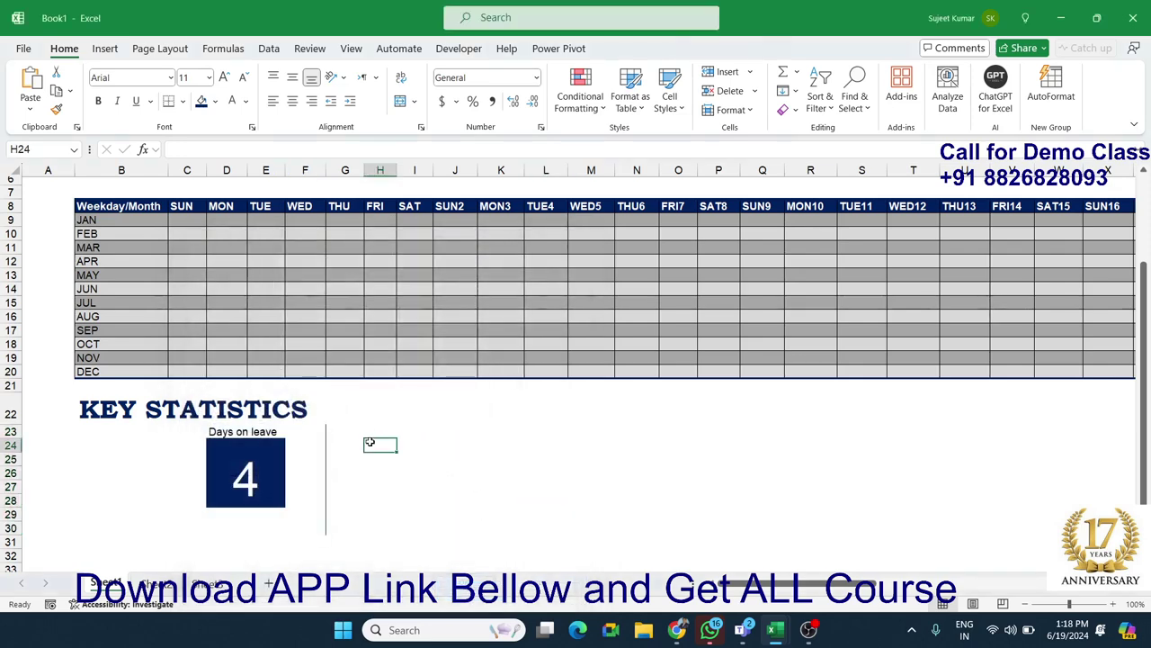
Fill and merge H24:J28 in navy, and label it 'Working days' in H23.
{"action": "left_click_drag", "start_coordinate": [369, 441], "coordinate": [455, 496]}
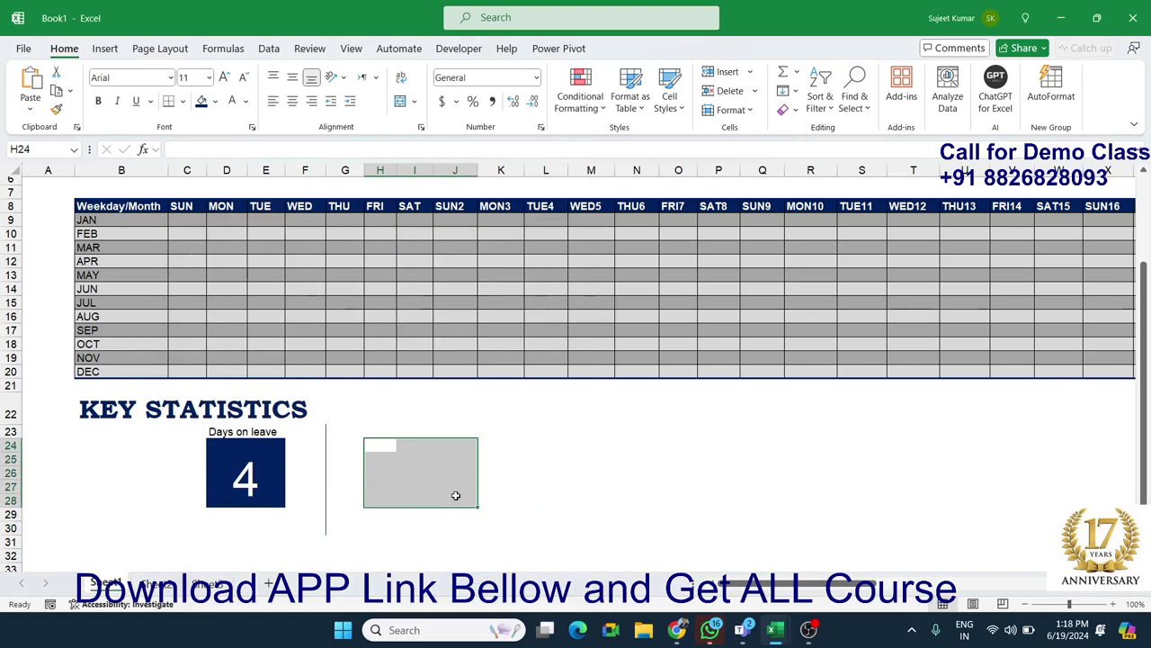
{"action": "left_click", "coordinate": [201, 101]}
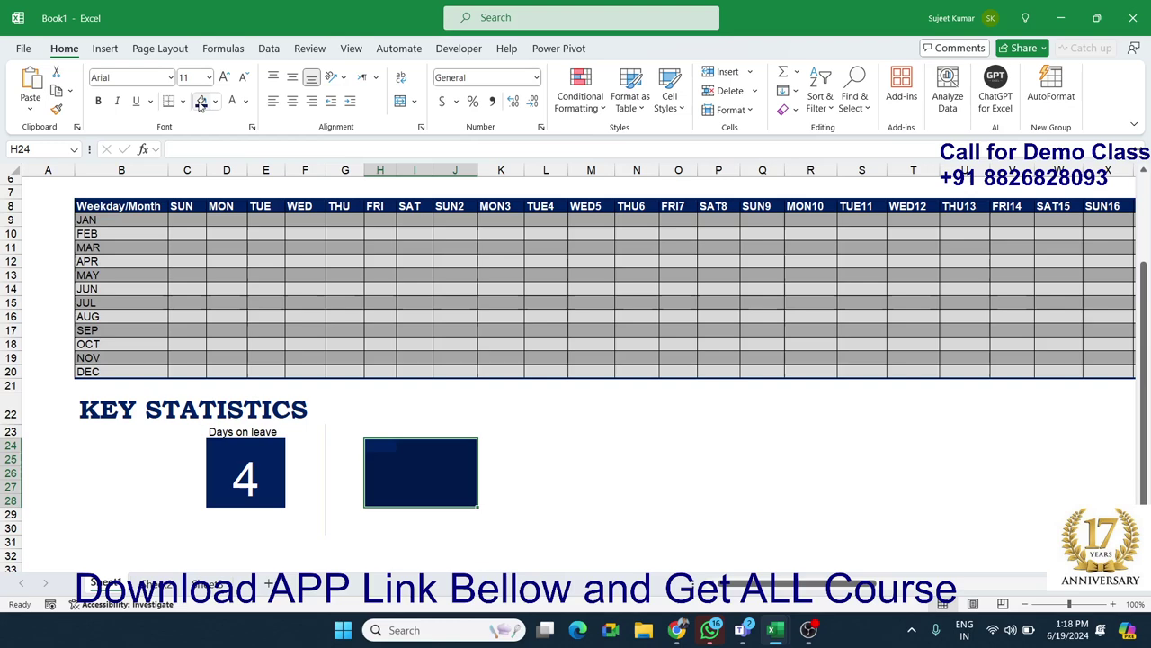
{"action": "left_click", "coordinate": [399, 105]}
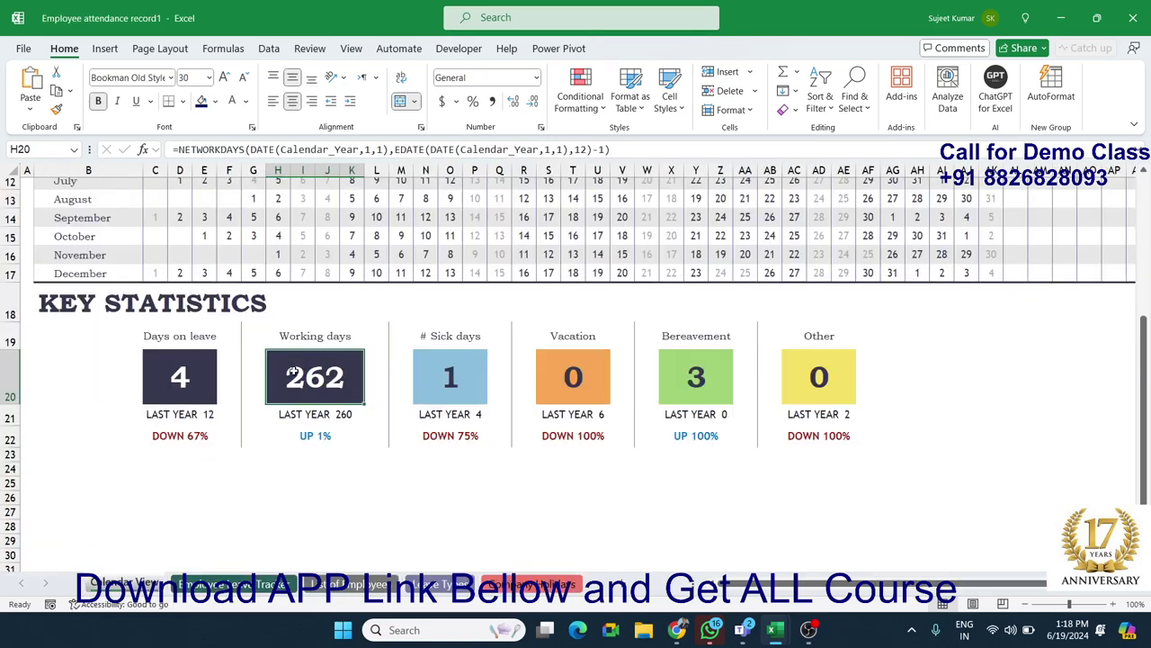
{"action": "left_click", "coordinate": [299, 341]}
{"action": "double_click", "coordinate": [301, 339]}
{"action": "key", "text": "ctrl+c"}
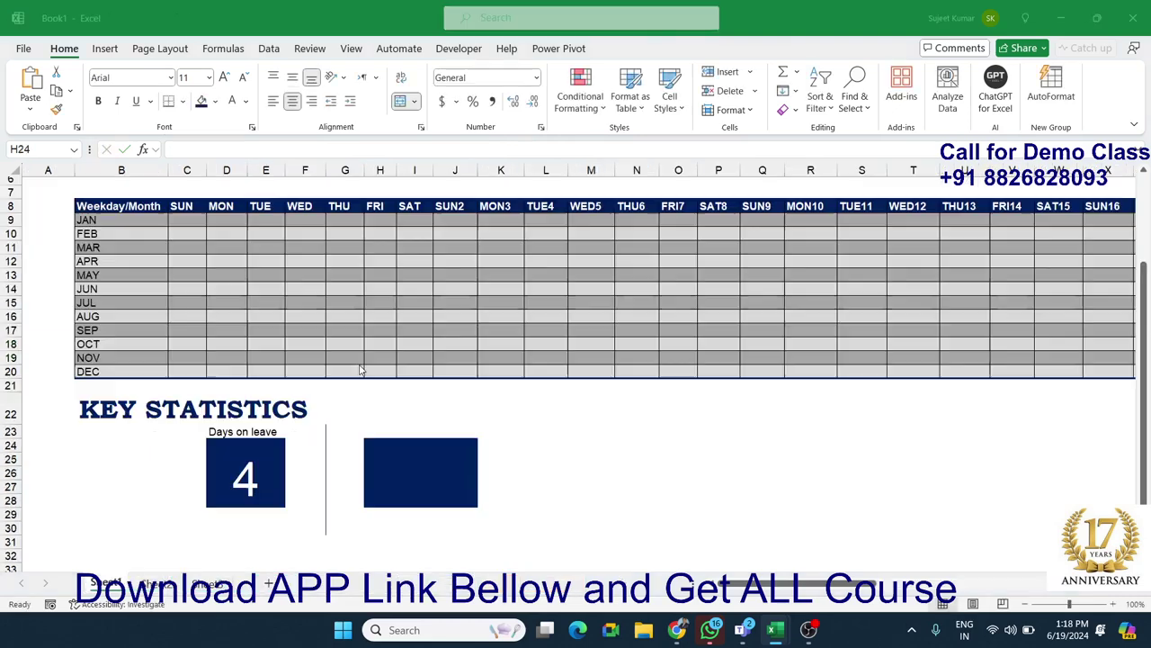
{"action": "double_click", "coordinate": [382, 431]}
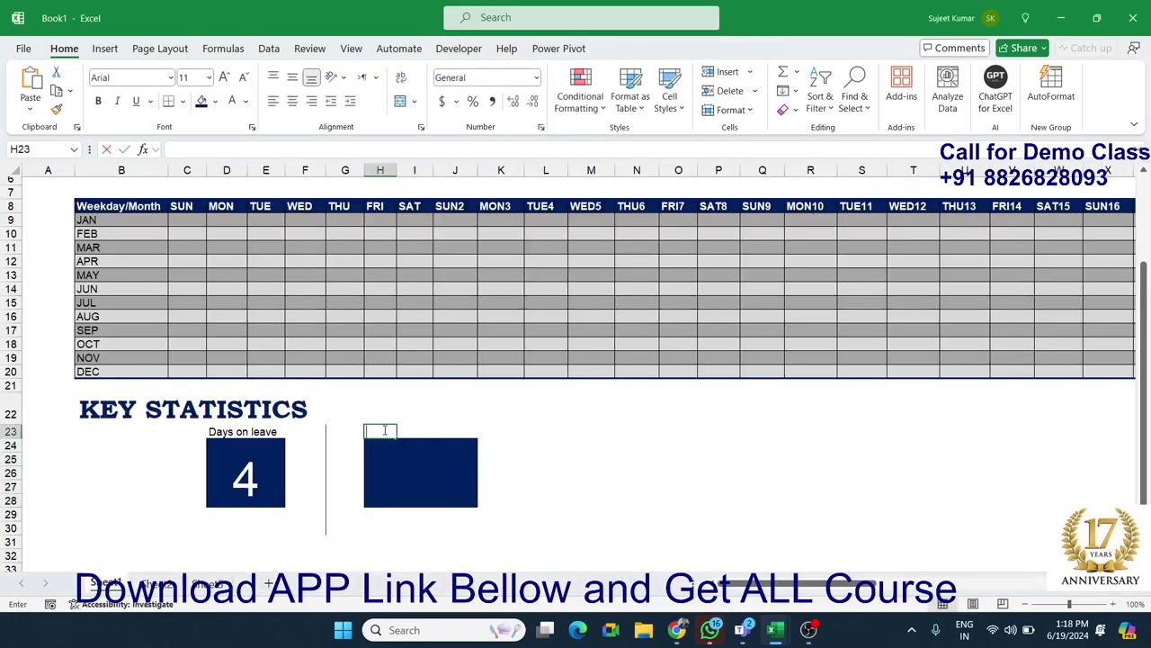
{"action": "key", "text": "ctrl+v"}
{"action": "left_click", "coordinate": [485, 485]}
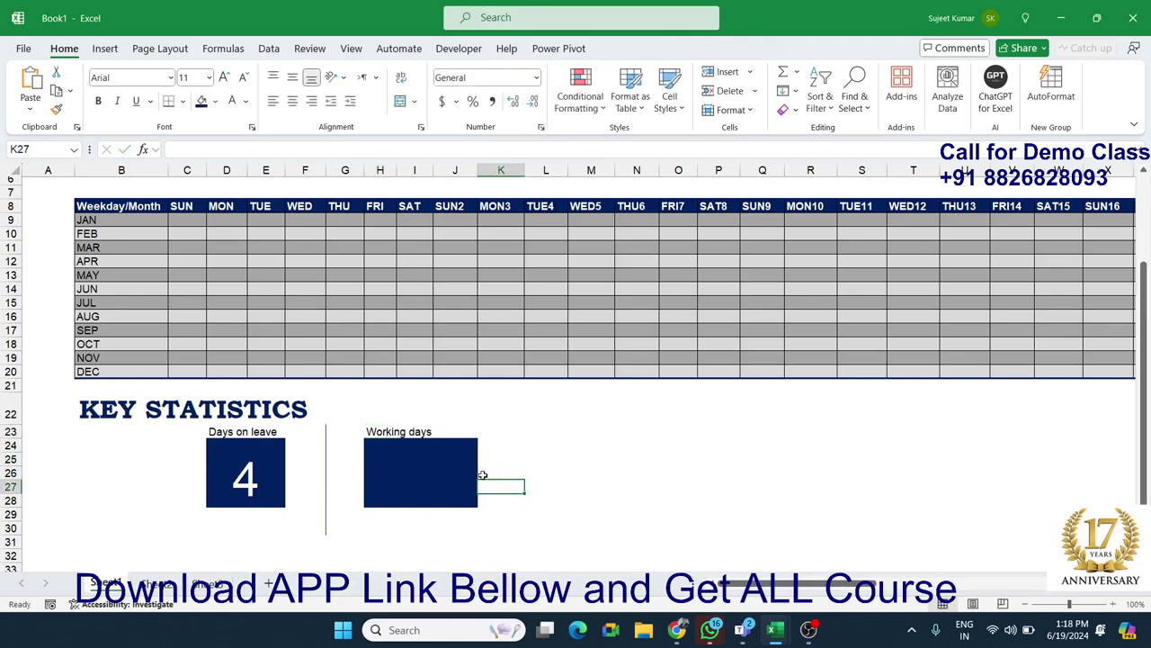
Enter 262 in the card in white, middle-aligned and enlarged.
{"action": "left_click", "coordinate": [406, 489]}
{"action": "type", "text": "26"}
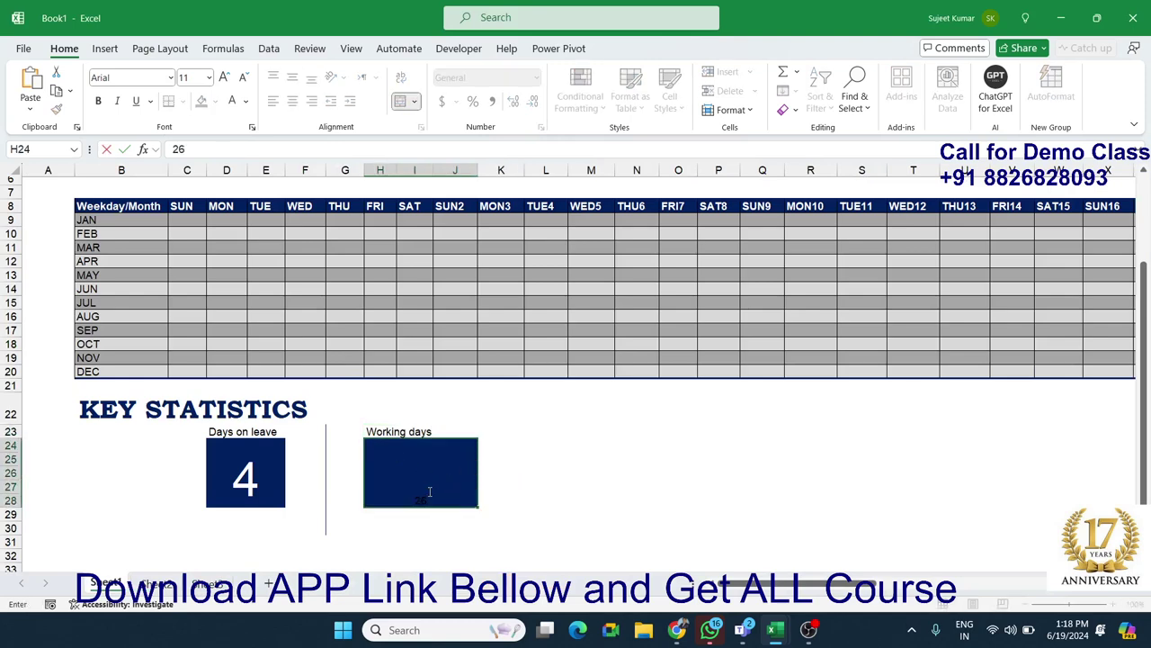
{"action": "type", "text": "2"}
{"action": "key", "text": "Return"}
{"action": "left_click", "coordinate": [428, 491]}
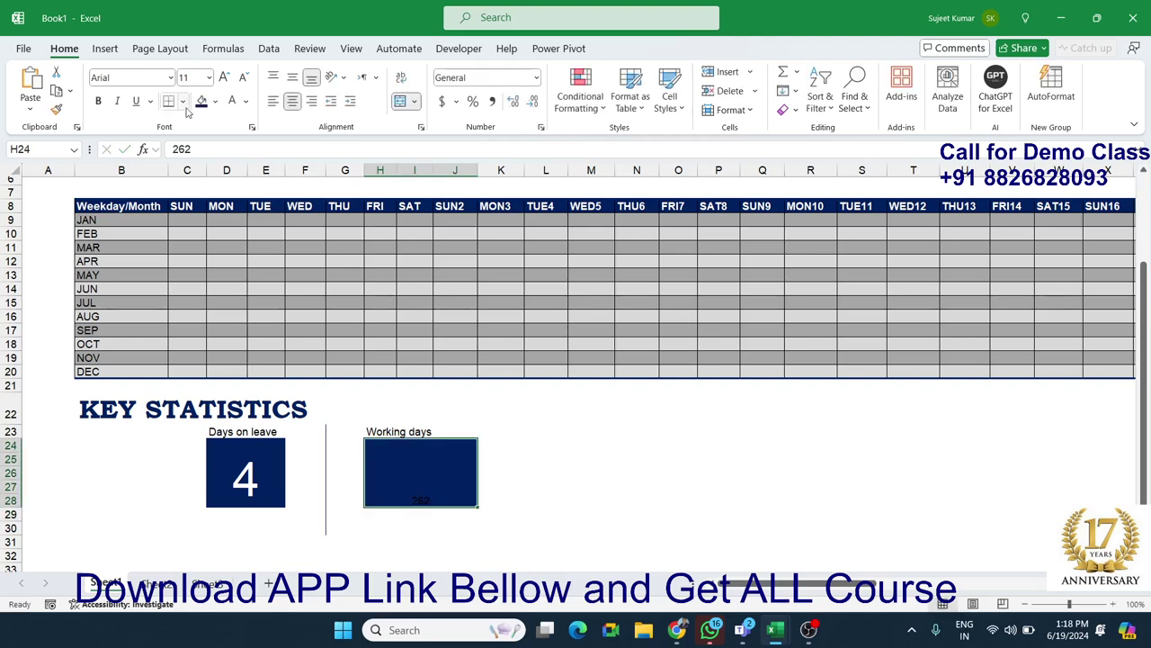
{"action": "left_click", "coordinate": [231, 101]}
{"action": "left_click", "coordinate": [273, 78]}
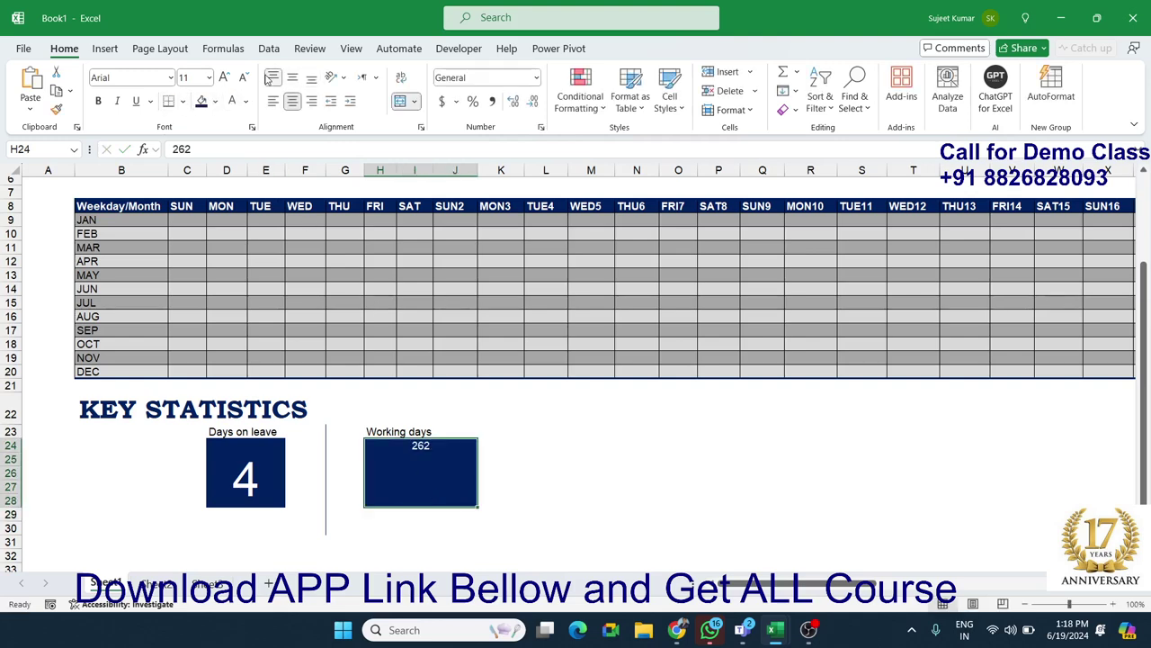
{"action": "left_click", "coordinate": [273, 78]}
{"action": "left_click", "coordinate": [292, 79]}
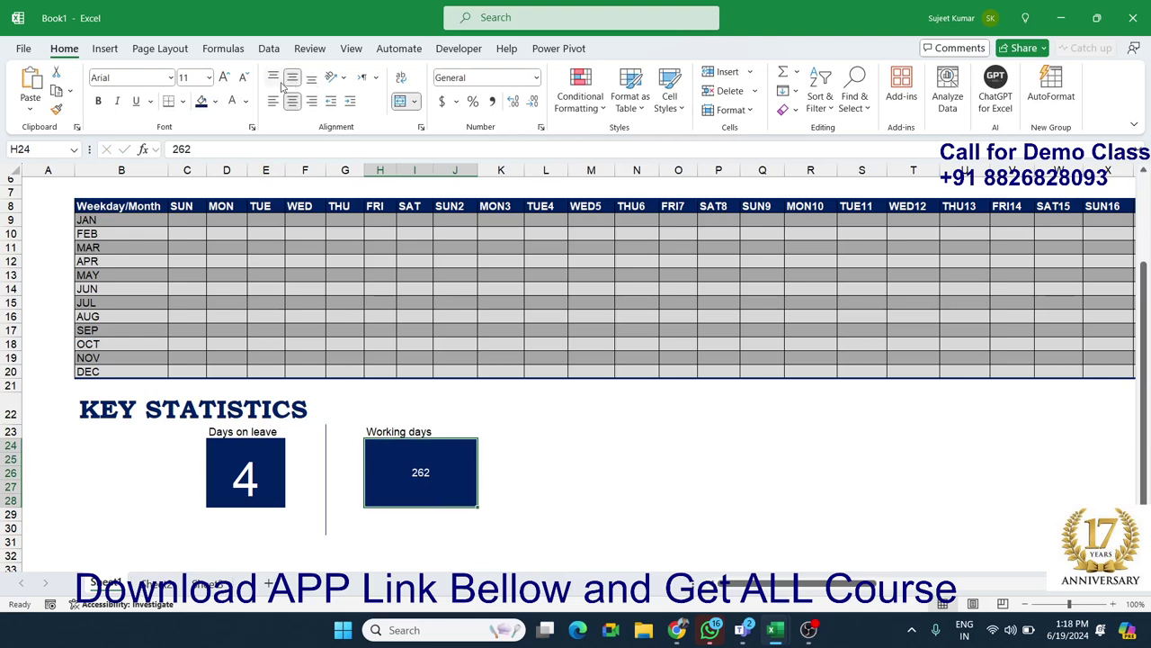
{"action": "left_click", "coordinate": [223, 79]}
{"action": "left_click", "coordinate": [223, 80]}
{"action": "left_click", "coordinate": [223, 79]}
Bring 262 to size 28 and copy the '# Sick days' label from the reference.
{"action": "left_click", "coordinate": [223, 79]}
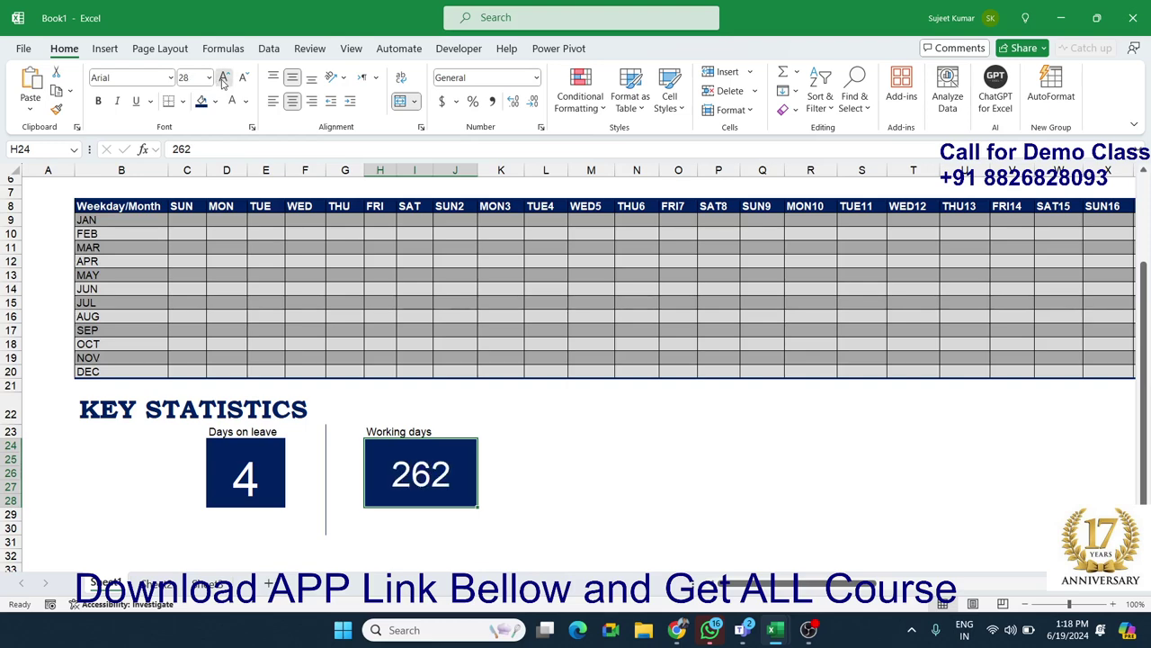
{"action": "left_click", "coordinate": [576, 417]}
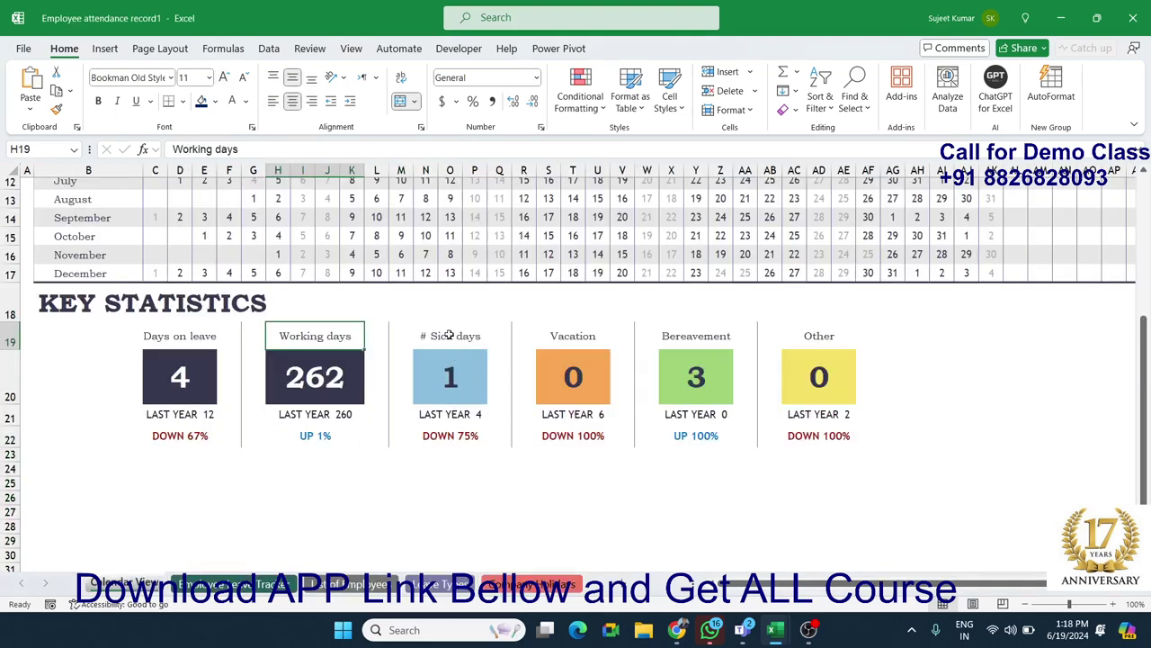
{"action": "left_click", "coordinate": [448, 335]}
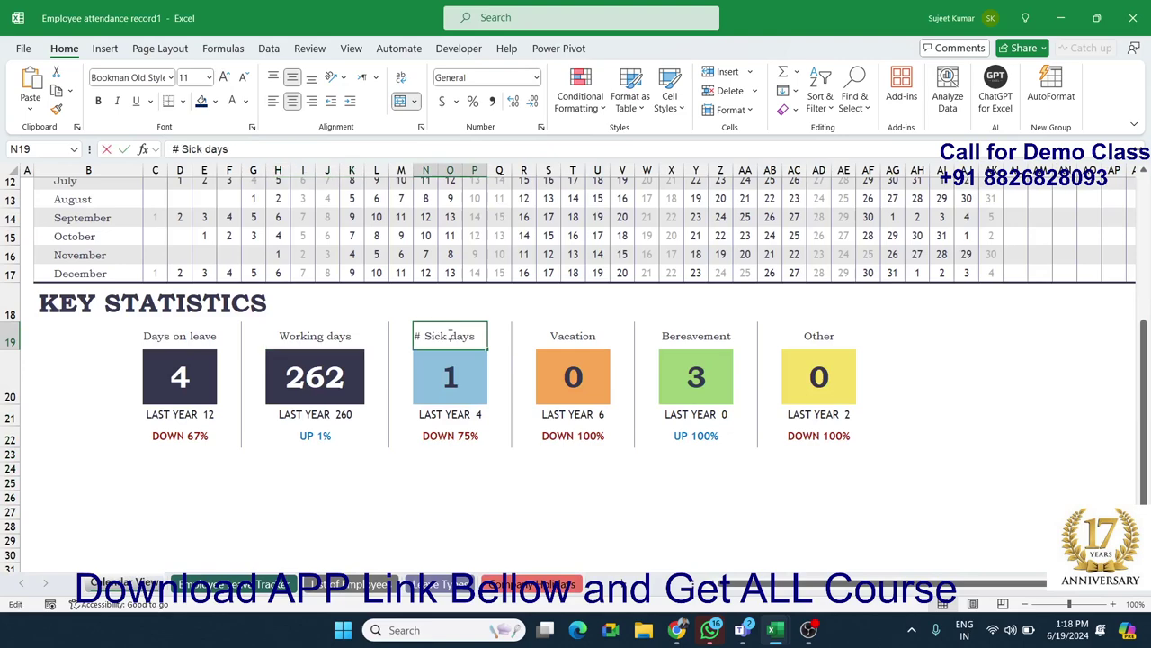
{"action": "double_click", "coordinate": [462, 335]}
{"action": "left_click_drag", "start_coordinate": [474, 336], "coordinate": [425, 336]}
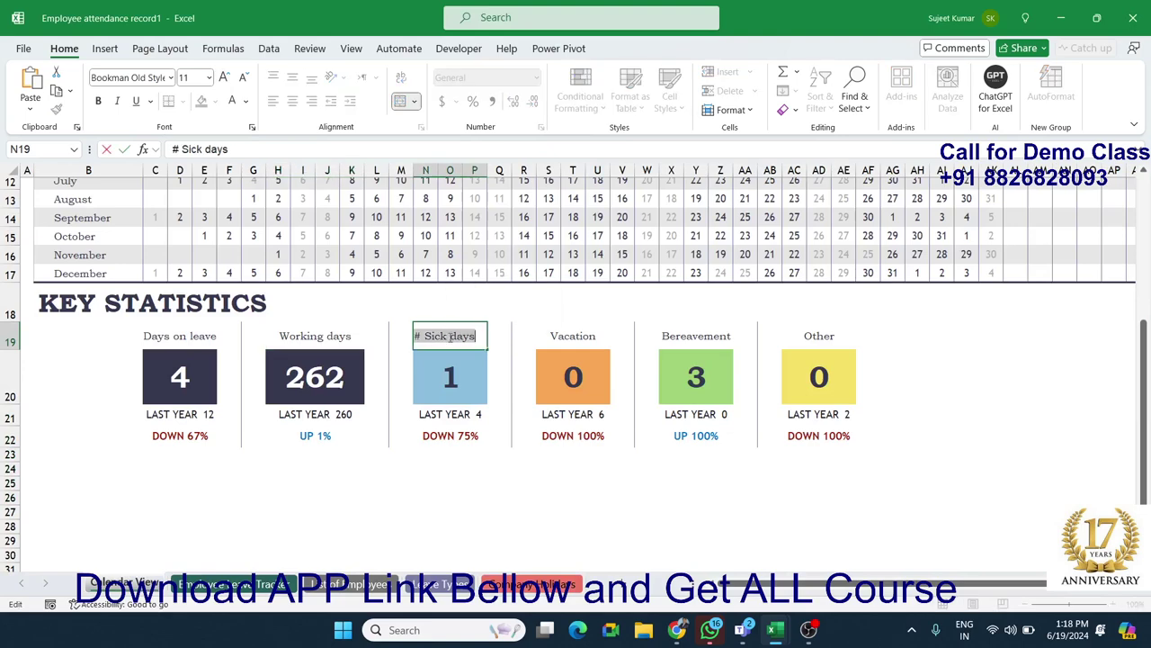
{"action": "key", "text": "Escape"}
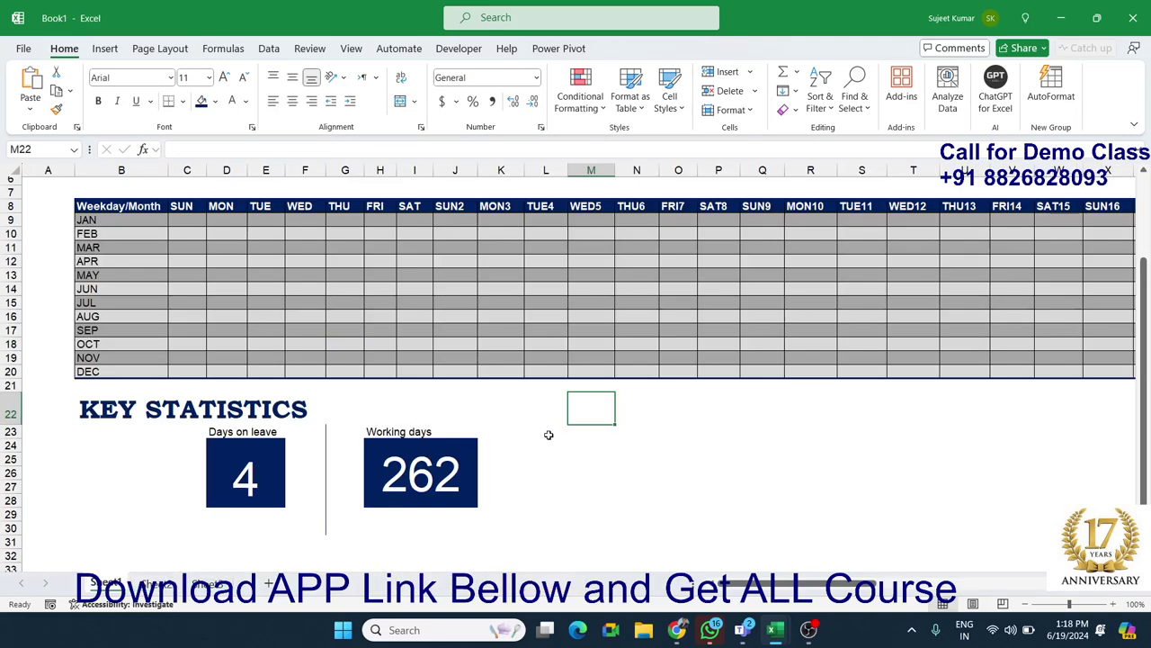
Select K23:K30 beside the Working days card.
{"action": "left_click", "coordinate": [544, 409]}
{"action": "mouse_move", "coordinate": [508, 412]}
{"action": "left_mouse_down"}
{"action": "mouse_move", "coordinate": [522, 510]}
{"action": "mouse_move", "coordinate": [522, 497]}
{"action": "left_mouse_up"}
{"action": "left_click", "coordinate": [570, 440]}
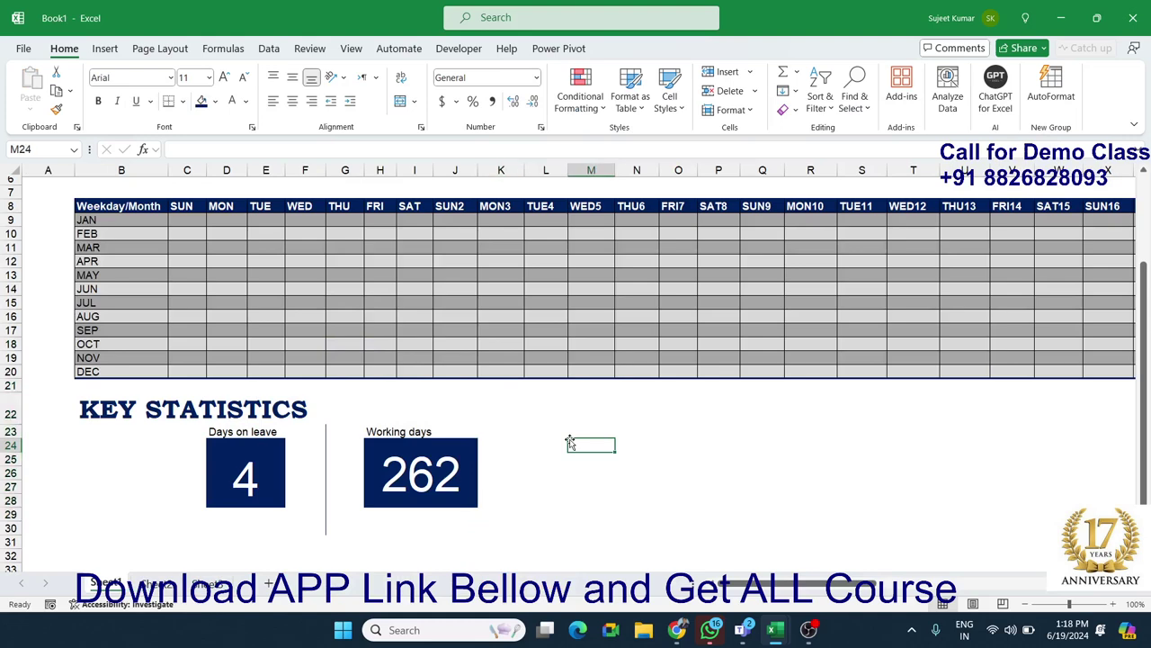
{"action": "left_click", "coordinate": [506, 418]}
{"action": "left_click", "coordinate": [506, 430]}
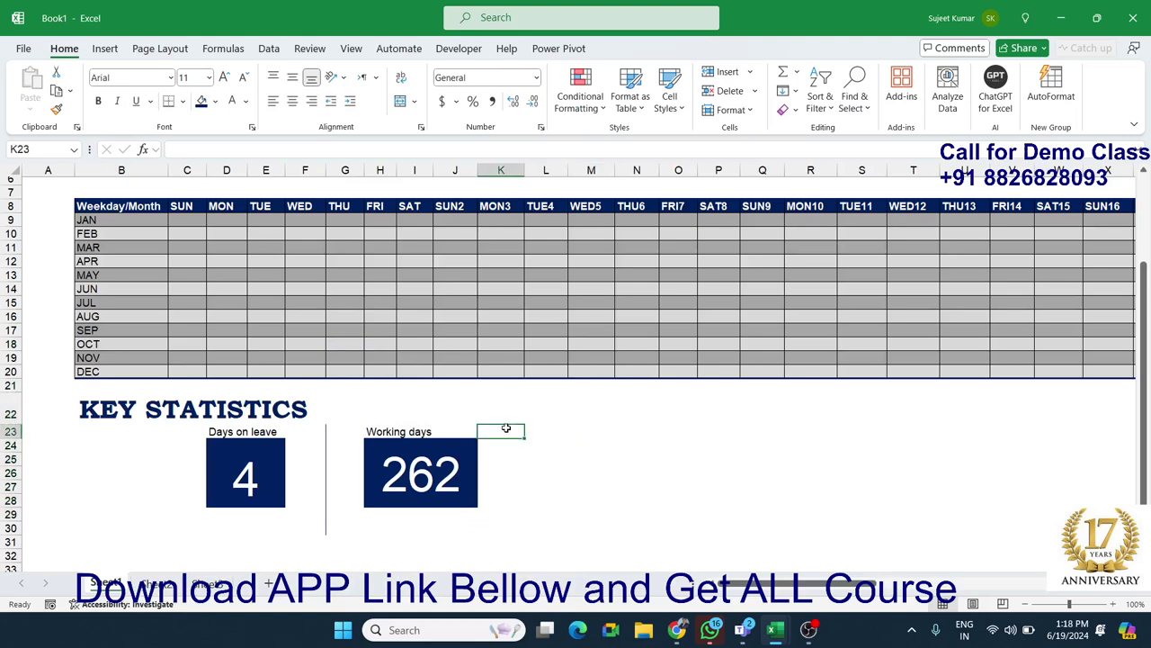
{"action": "left_click", "coordinate": [505, 421]}
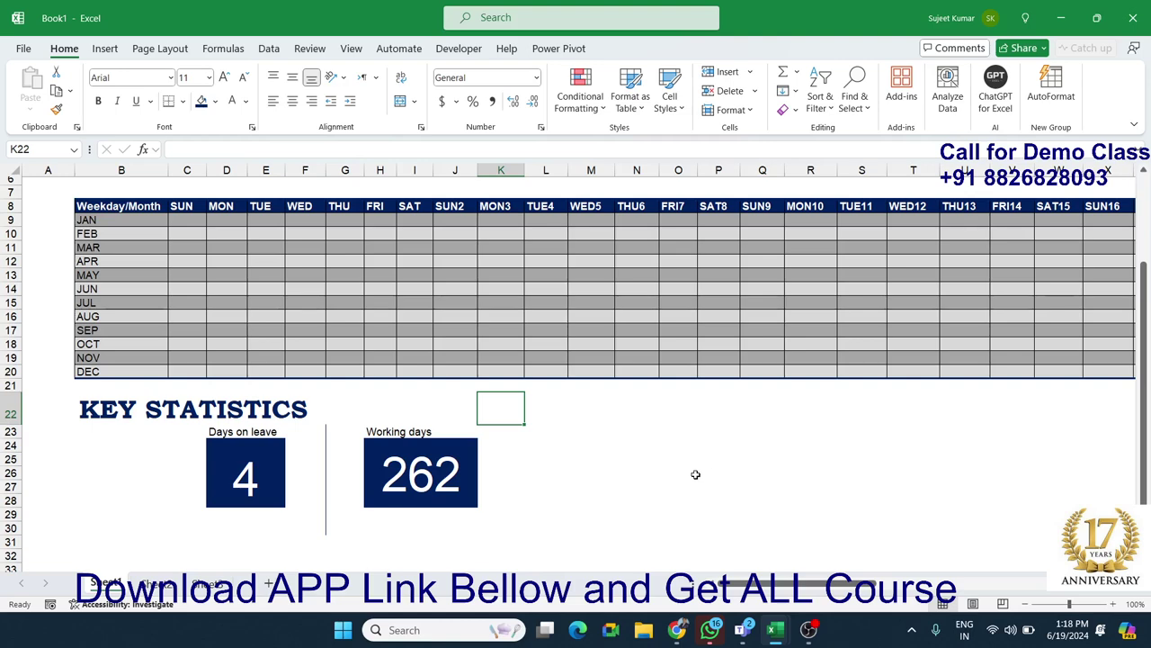
{"action": "key", "text": "Down"}
{"action": "key", "text": "Up"}
{"action": "key", "text": "Down"}
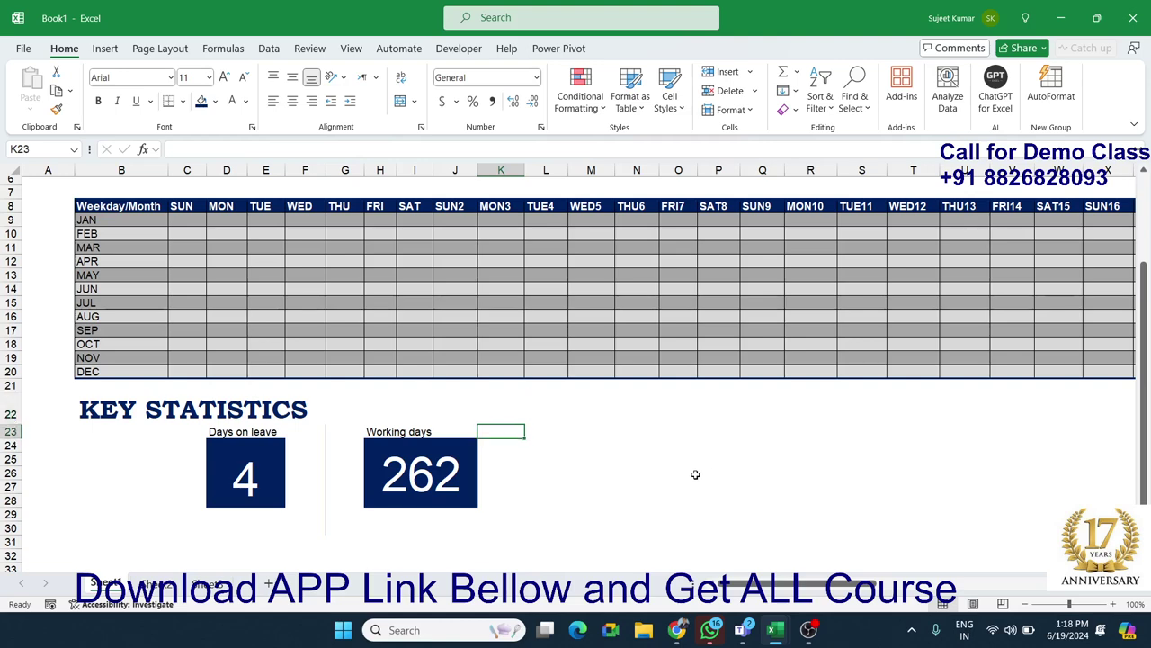
{"action": "key", "text": "shift+Down"}
{"action": "key", "text": "shift+Down"}
{"action": "key", "text": "shift+Down"}
{"action": "key", "text": "shift+Down"}
{"action": "key", "text": "shift+Down"}
{"action": "key", "text": "shift+Down"}
{"action": "key", "text": "shift+Down"}
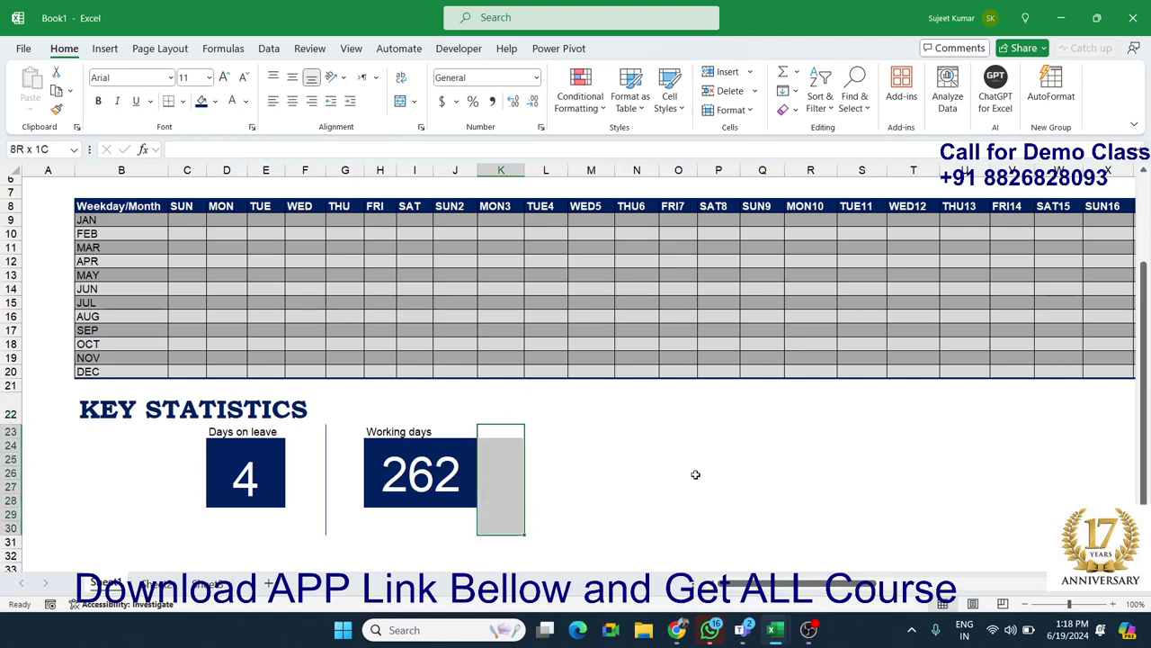
Apply a dark blue right border to K23:K30 through Format Cells.
{"action": "right_click", "coordinate": [489, 475]}
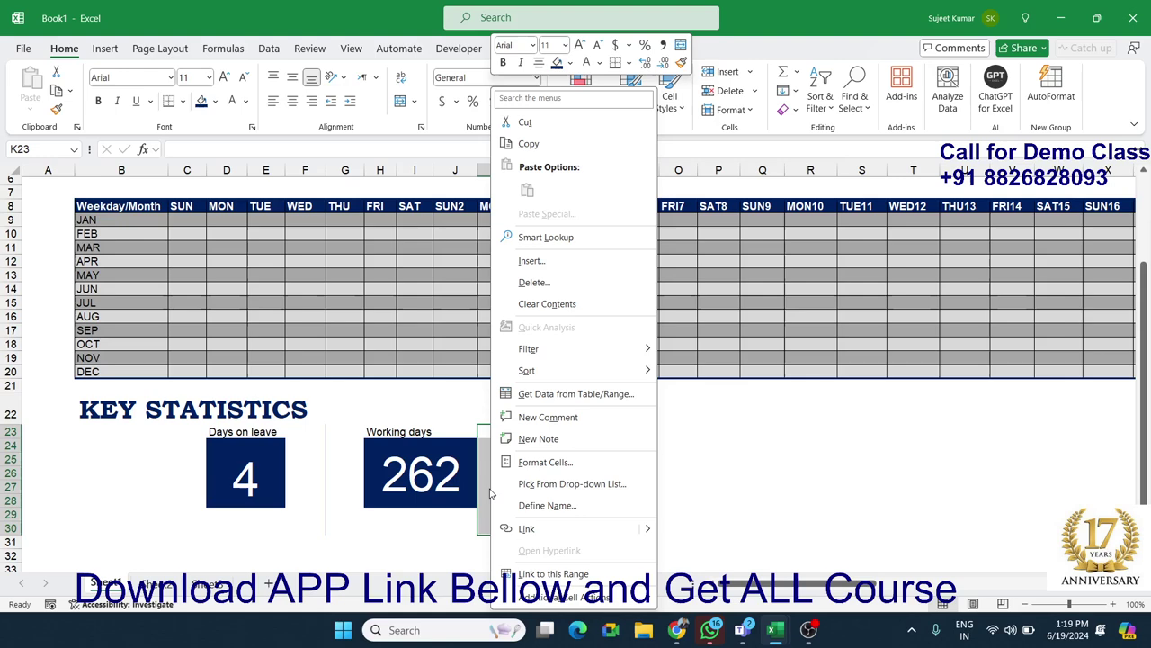
{"action": "left_click", "coordinate": [534, 462]}
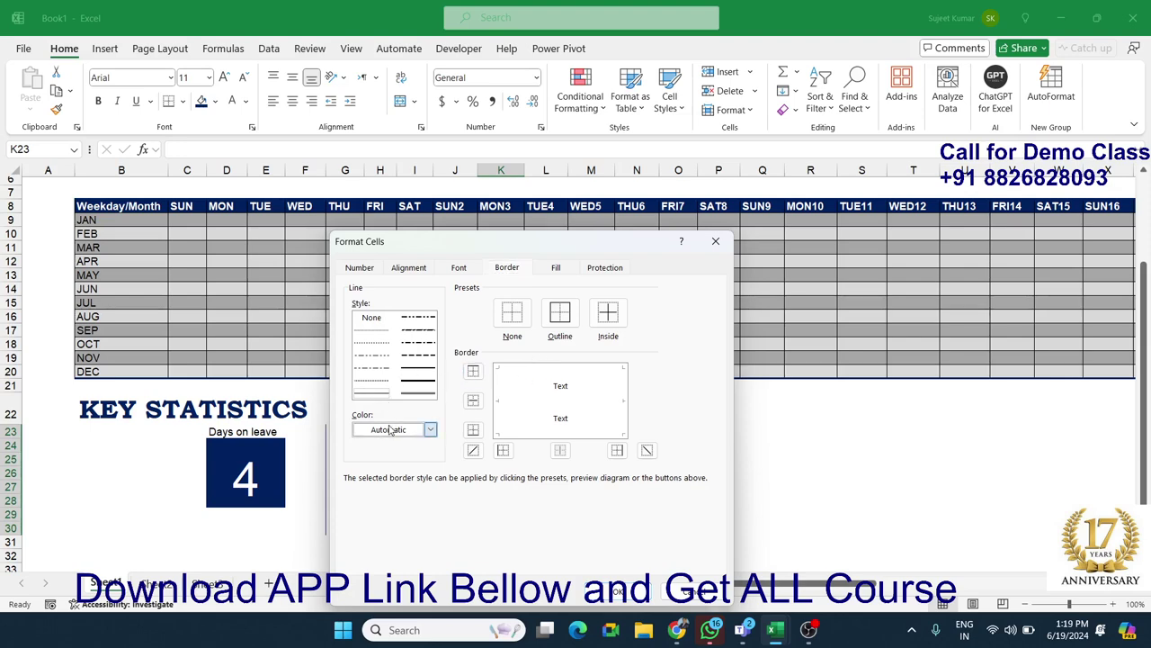
{"action": "left_click", "coordinate": [430, 429]}
{"action": "left_click", "coordinate": [456, 388]}
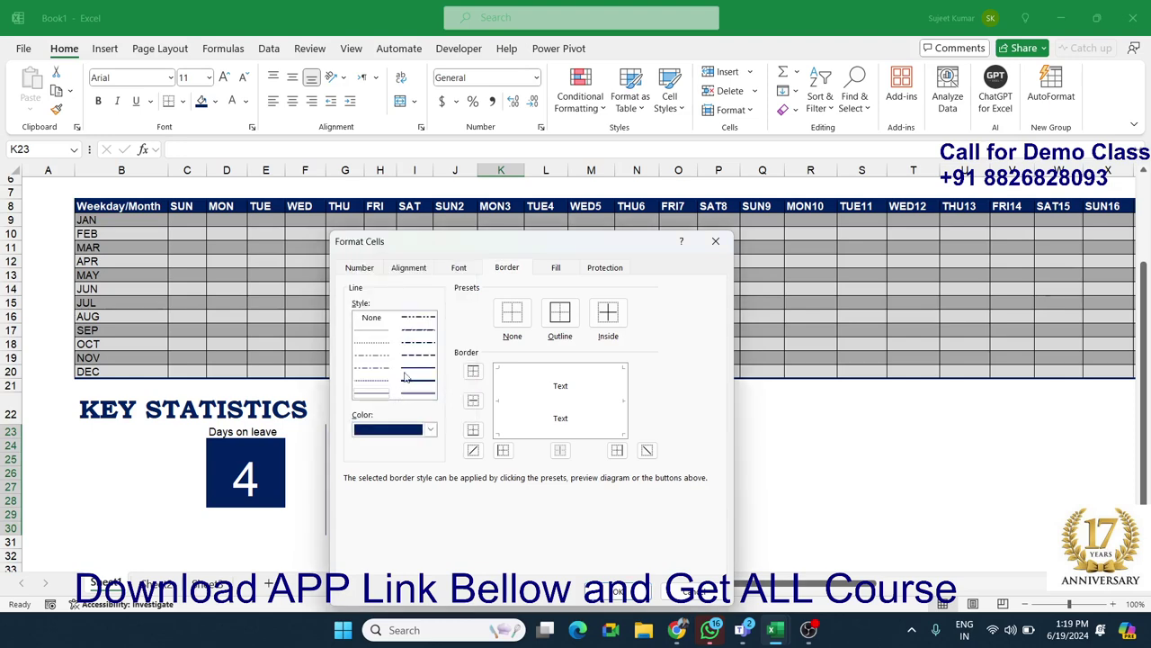
{"action": "left_click", "coordinate": [624, 414]}
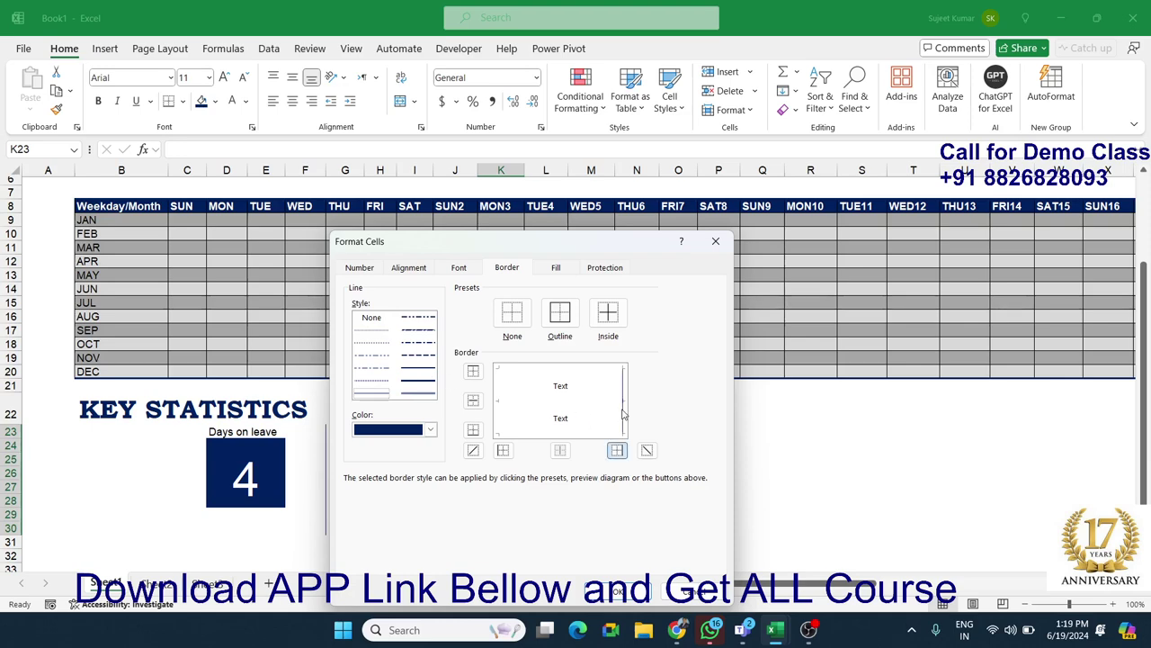
{"action": "left_click", "coordinate": [638, 592]}
{"action": "left_click", "coordinate": [621, 486]}
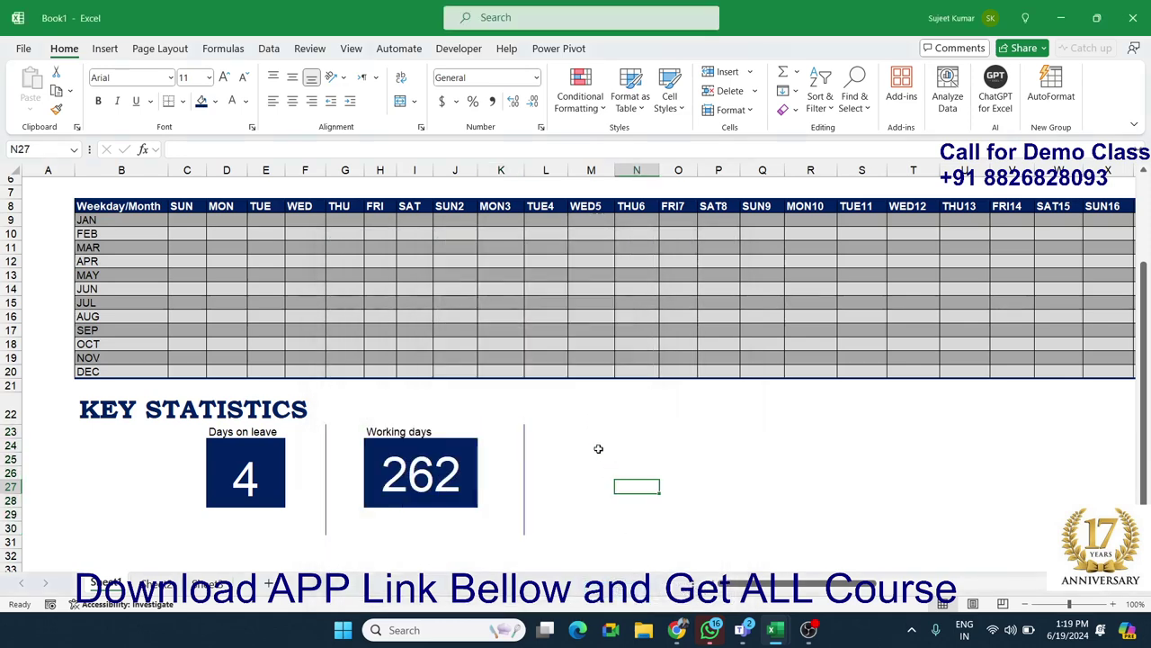
{"action": "left_click", "coordinate": [549, 442]}
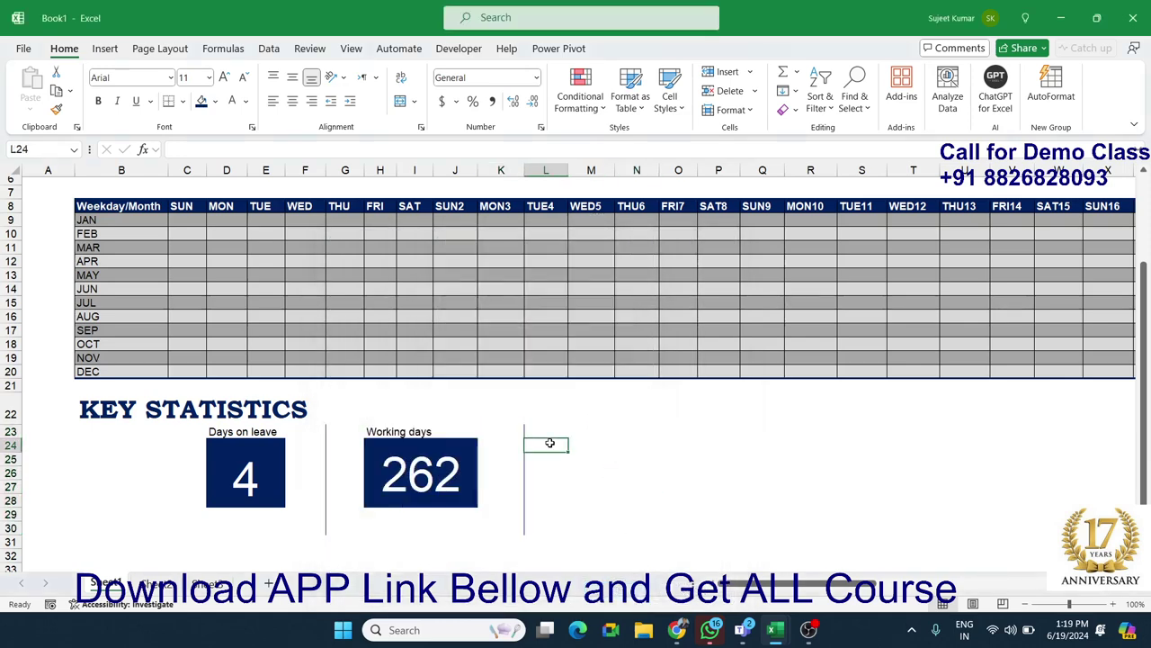
Merge M24:N28 into one box and fill it navy.
{"action": "left_click", "coordinate": [603, 454]}
{"action": "key", "text": "shift+Right"}
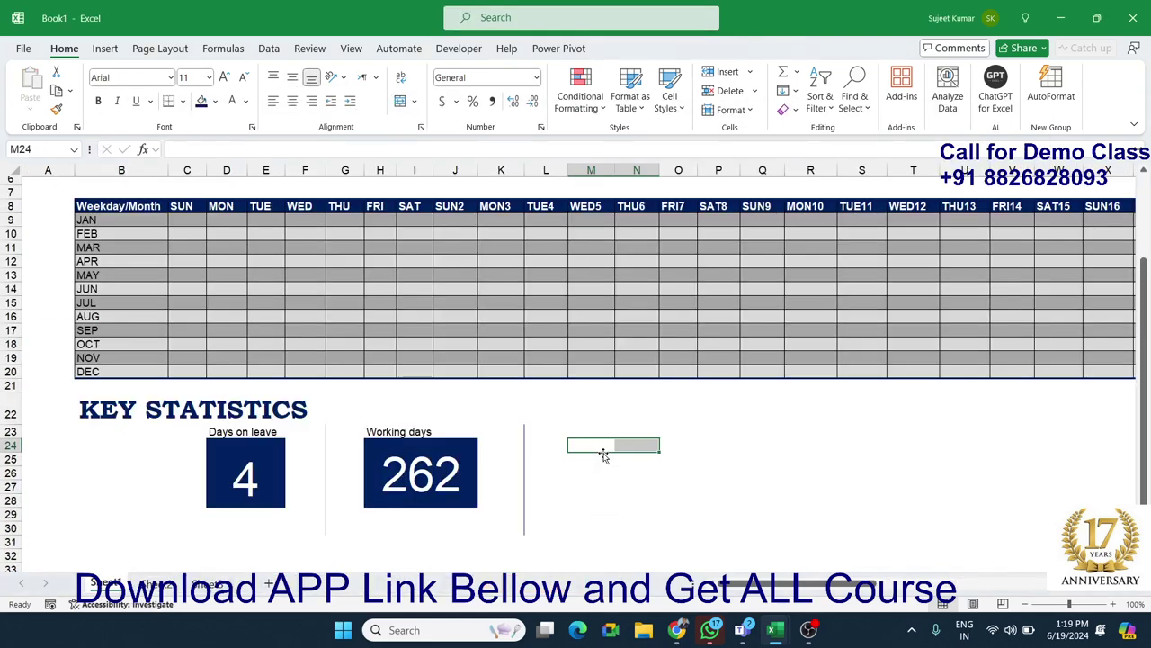
{"action": "key", "text": "shift+Down"}
{"action": "key", "text": "shift+Down"}
{"action": "key", "text": "shift+Down"}
{"action": "key", "text": "shift+Down"}
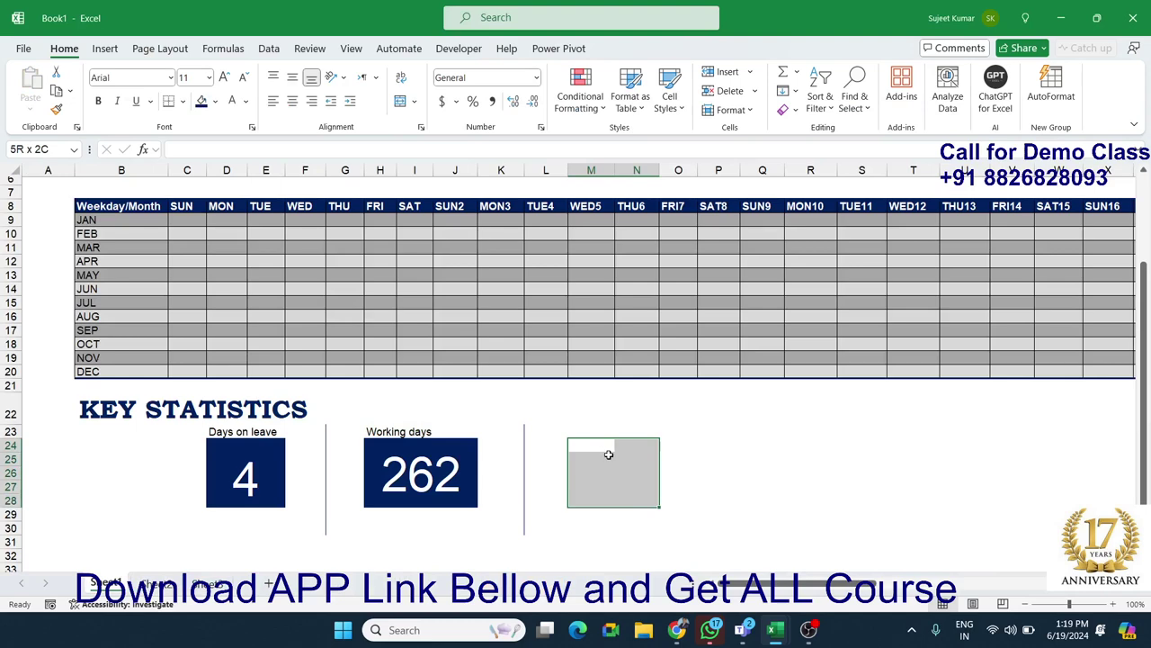
{"action": "left_click", "coordinate": [407, 104]}
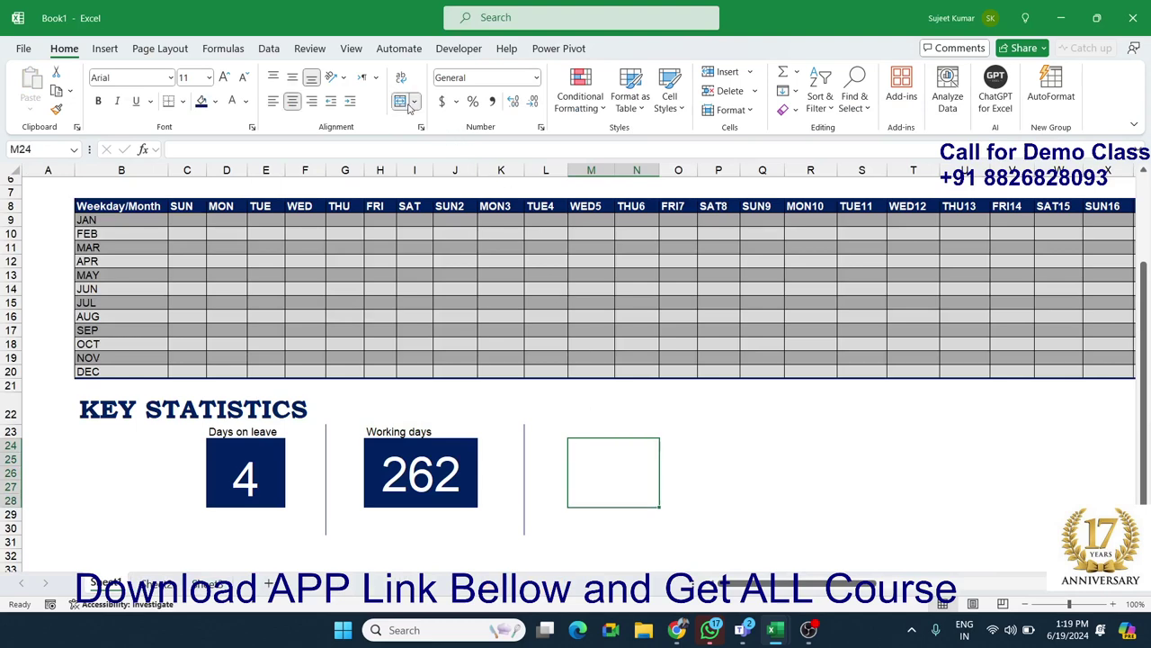
{"action": "left_click", "coordinate": [201, 101]}
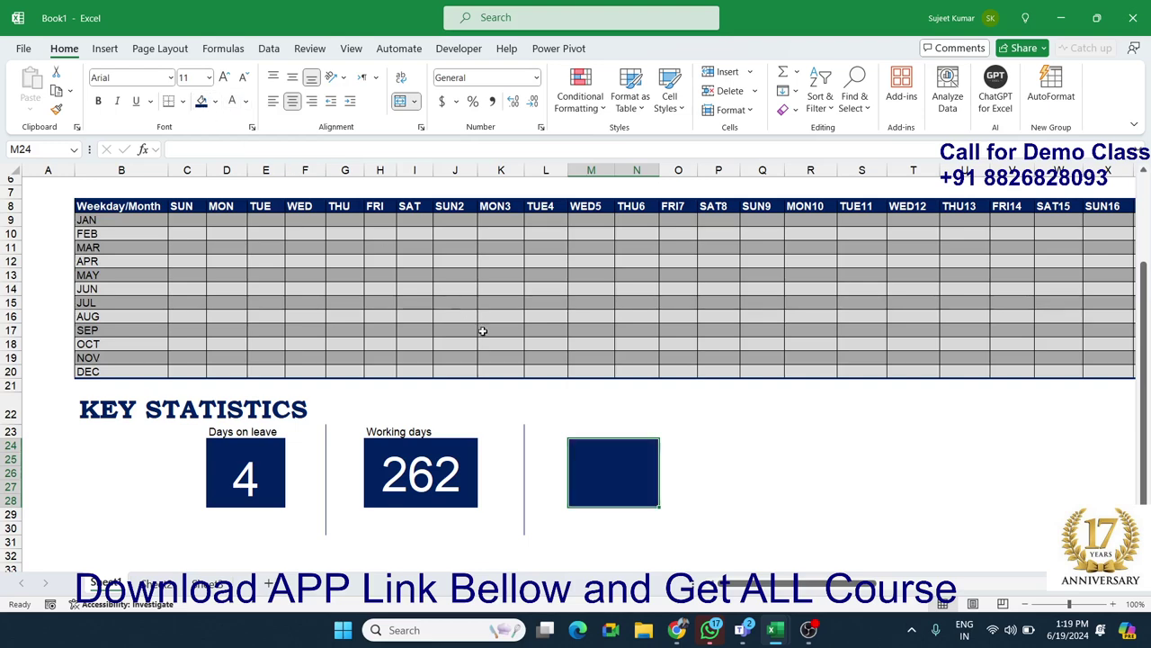
Compare fill colours with the reference and settle on light blue for the box.
{"action": "left_click", "coordinate": [216, 102]}
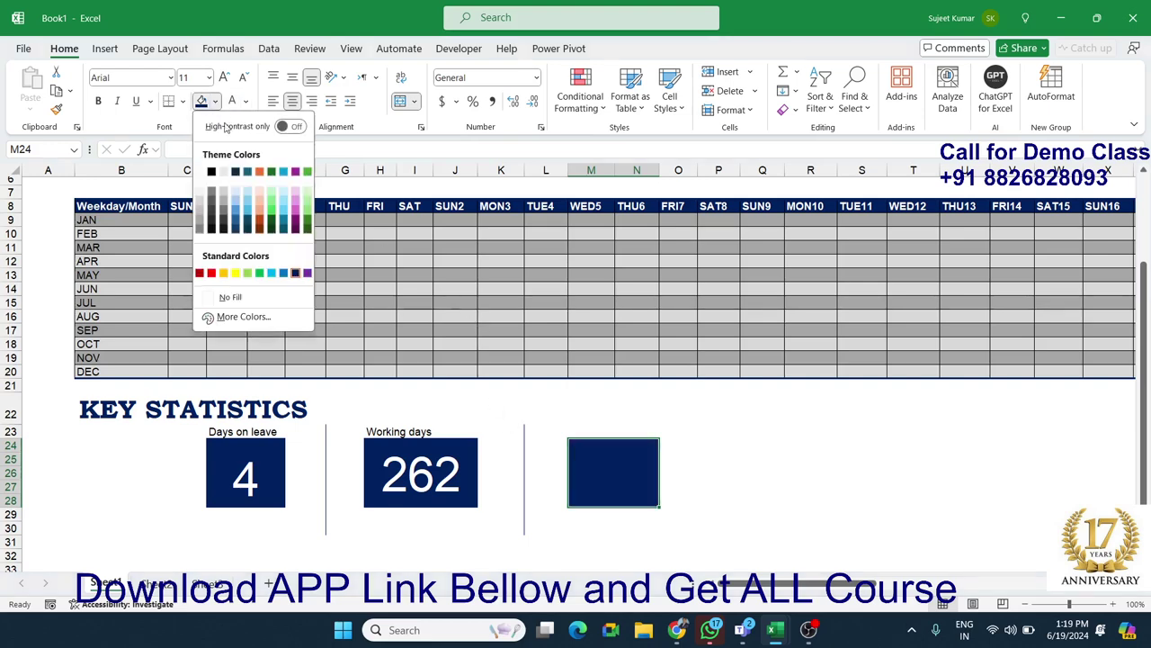
{"action": "left_click", "coordinate": [227, 276]}
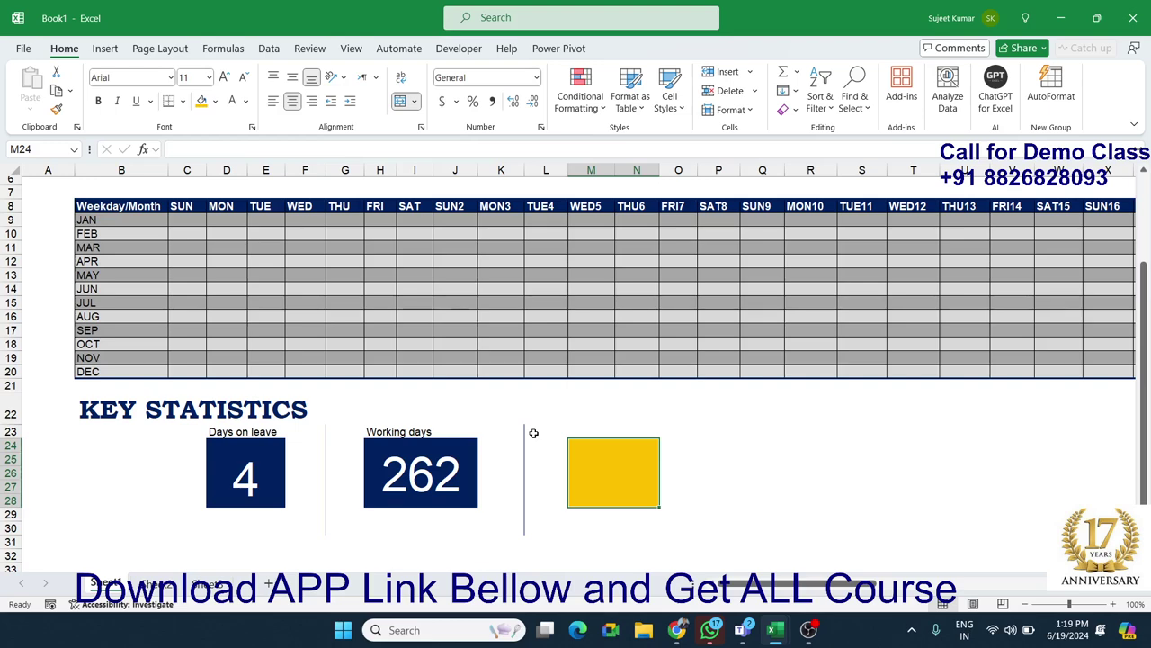
{"action": "key", "text": "alt+Tab"}
{"action": "key", "text": "alt+Tab"}
{"action": "left_click", "coordinate": [215, 101]}
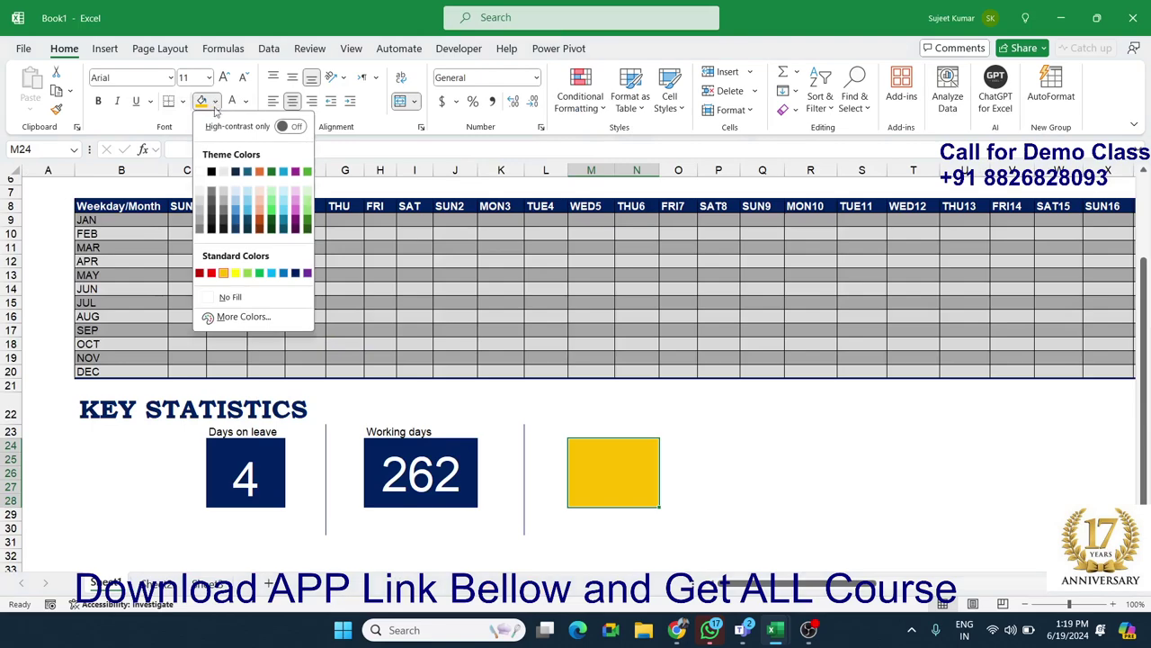
{"action": "left_click", "coordinate": [236, 272]}
{"action": "key", "text": "alt+Tab"}
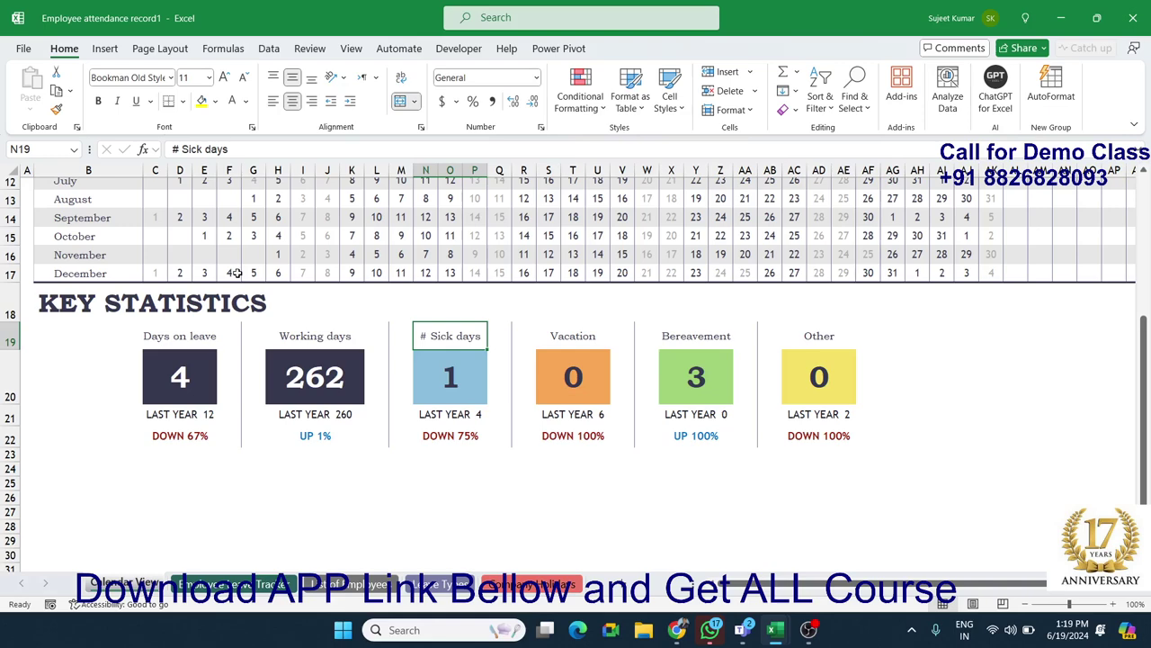
{"action": "key", "text": "alt+Tab"}
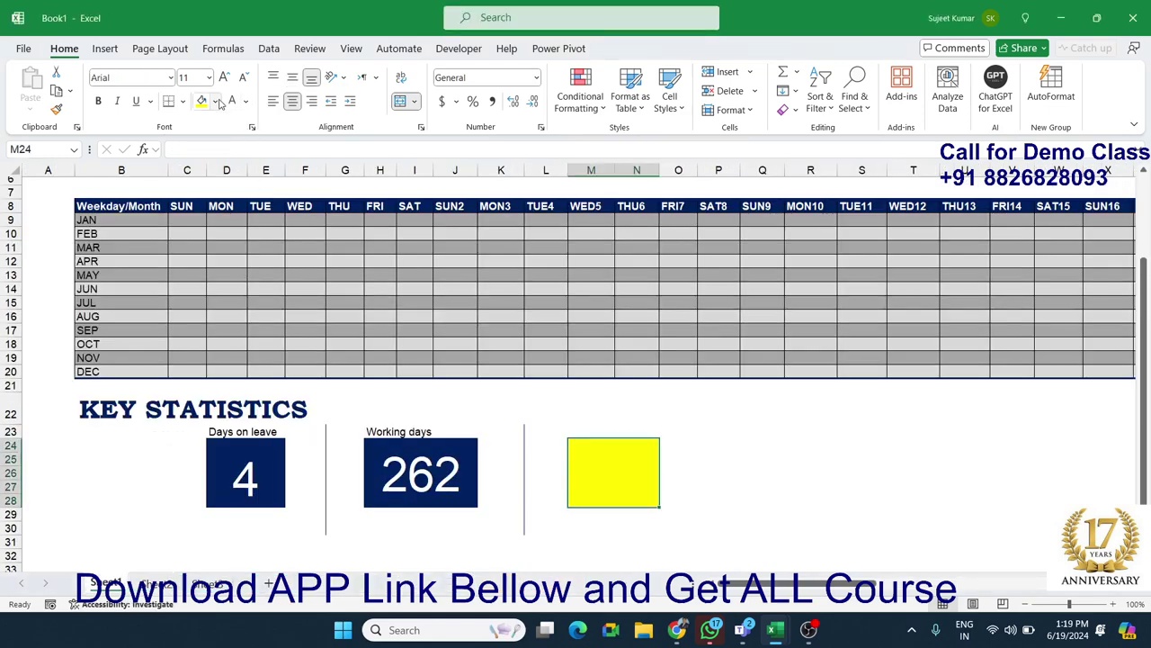
{"action": "left_click", "coordinate": [215, 101]}
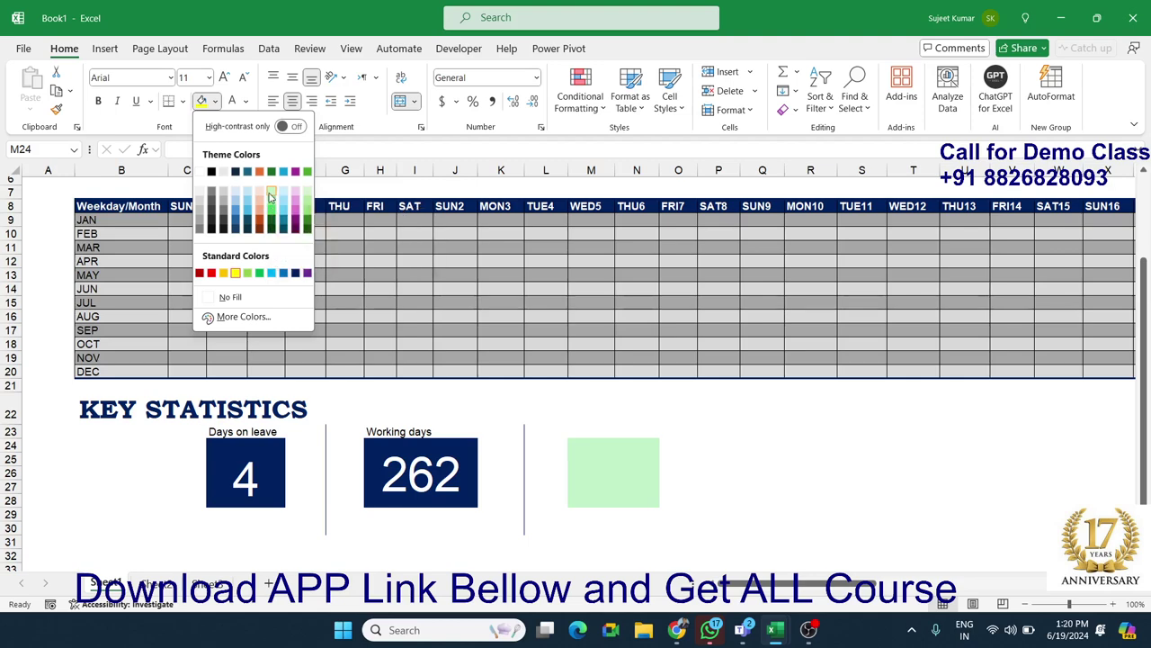
{"action": "left_click", "coordinate": [271, 198]}
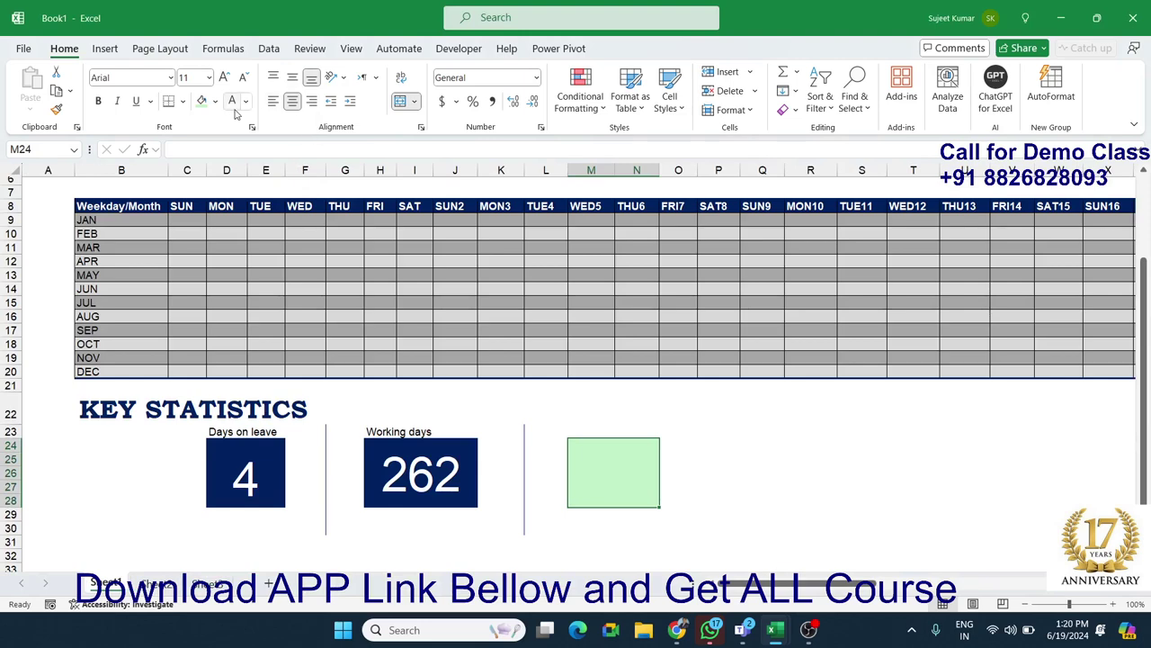
{"action": "left_click", "coordinate": [215, 101]}
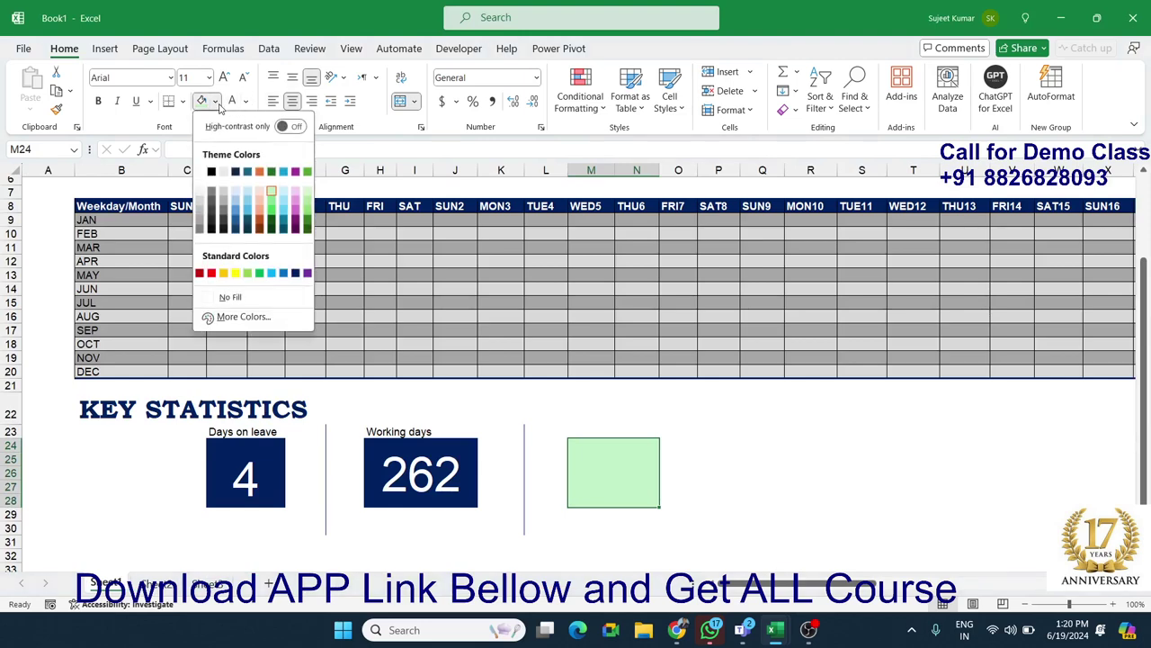
{"action": "left_click", "coordinate": [216, 102]}
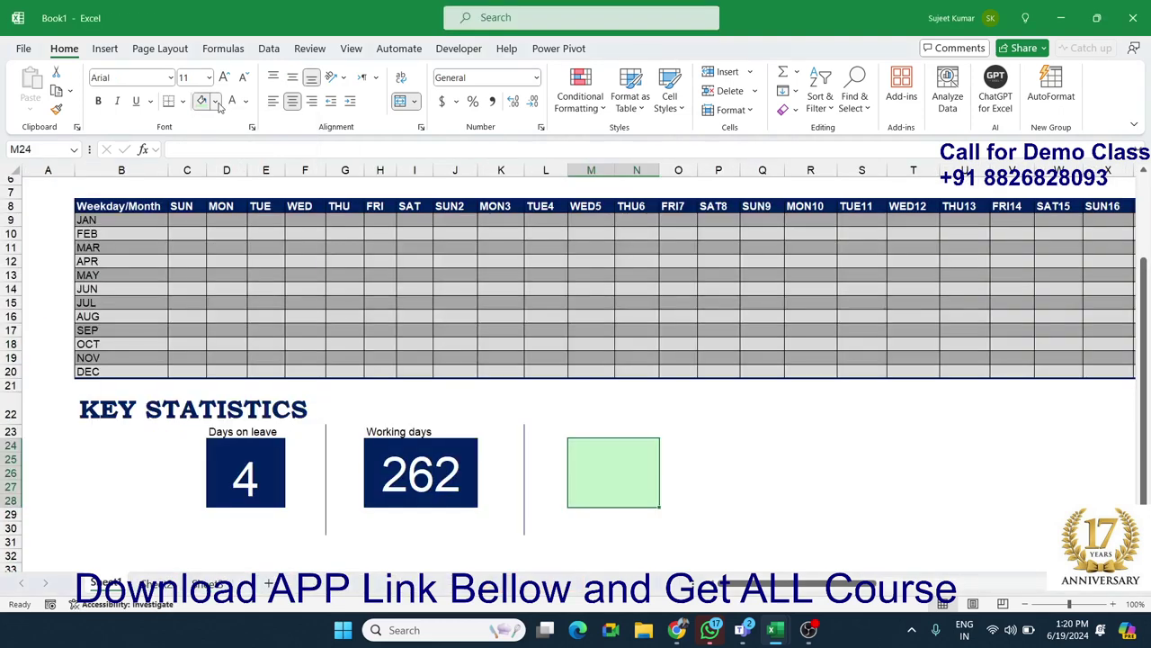
{"action": "left_click", "coordinate": [216, 102]}
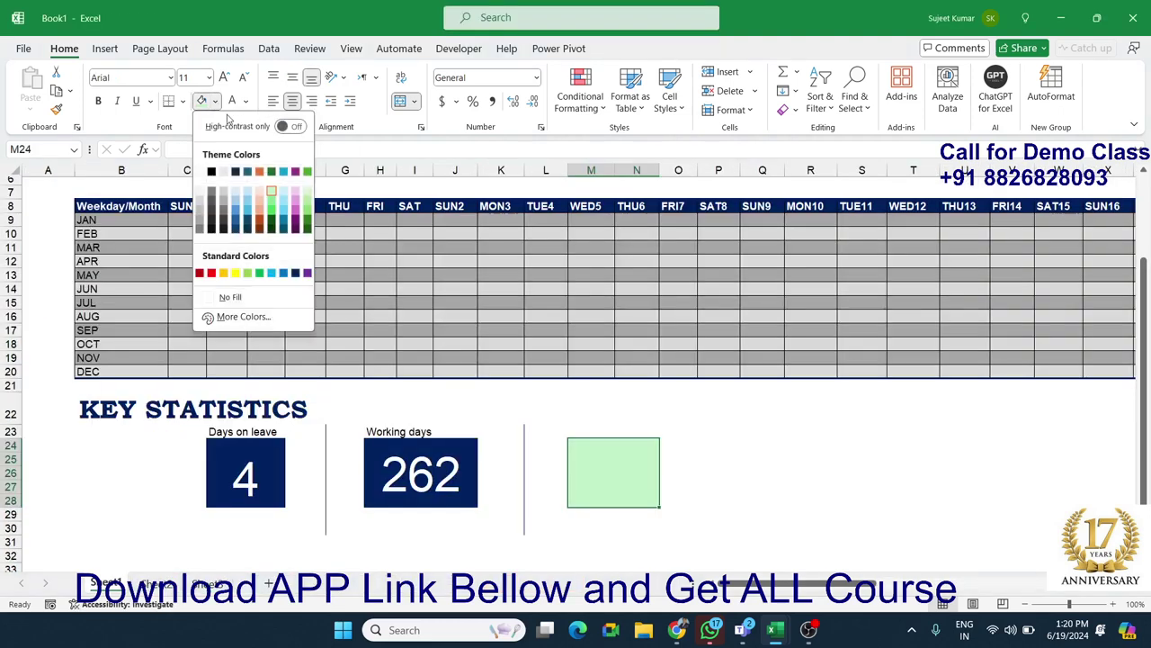
{"action": "left_click", "coordinate": [271, 190]}
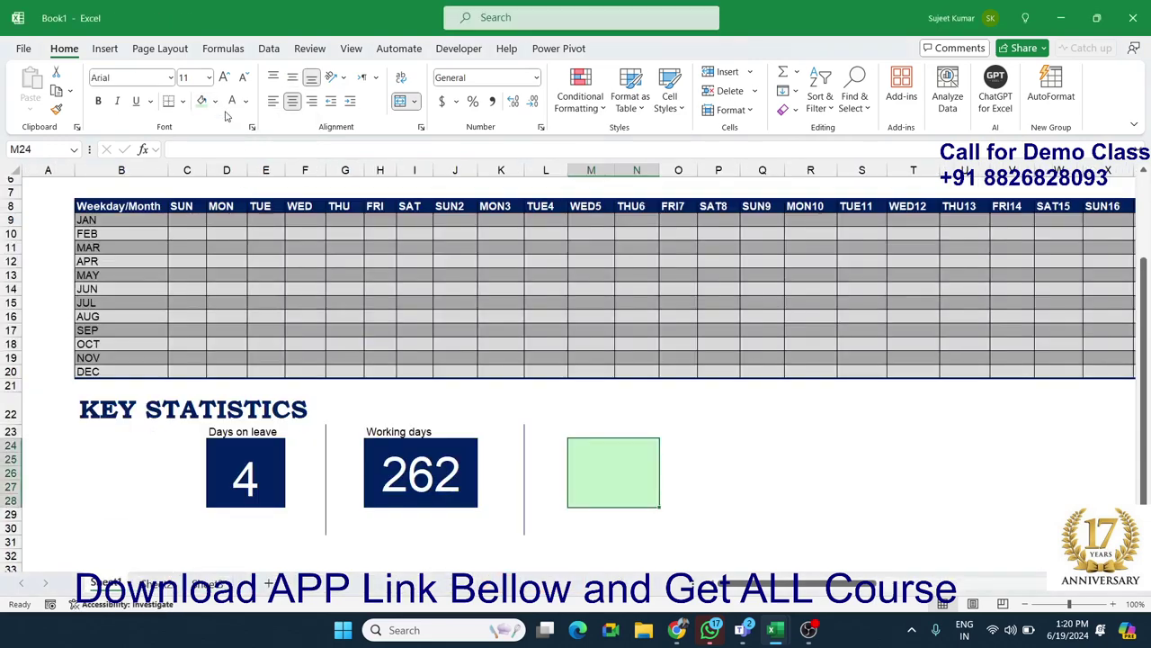
{"action": "left_click", "coordinate": [215, 100]}
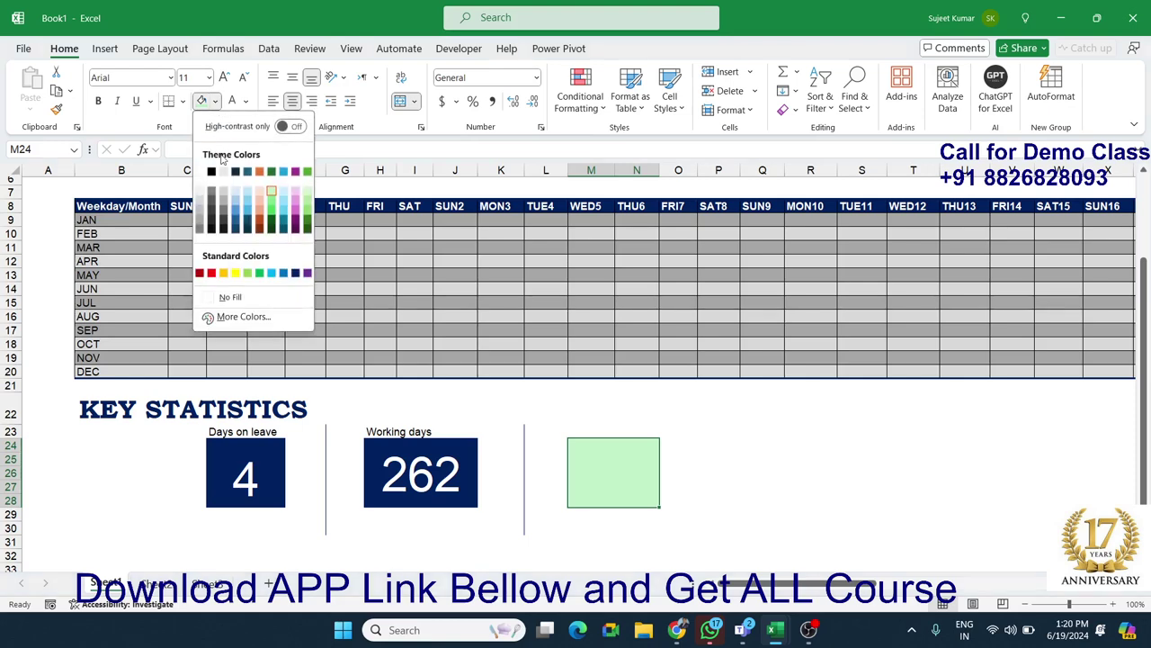
{"action": "left_click", "coordinate": [251, 203]}
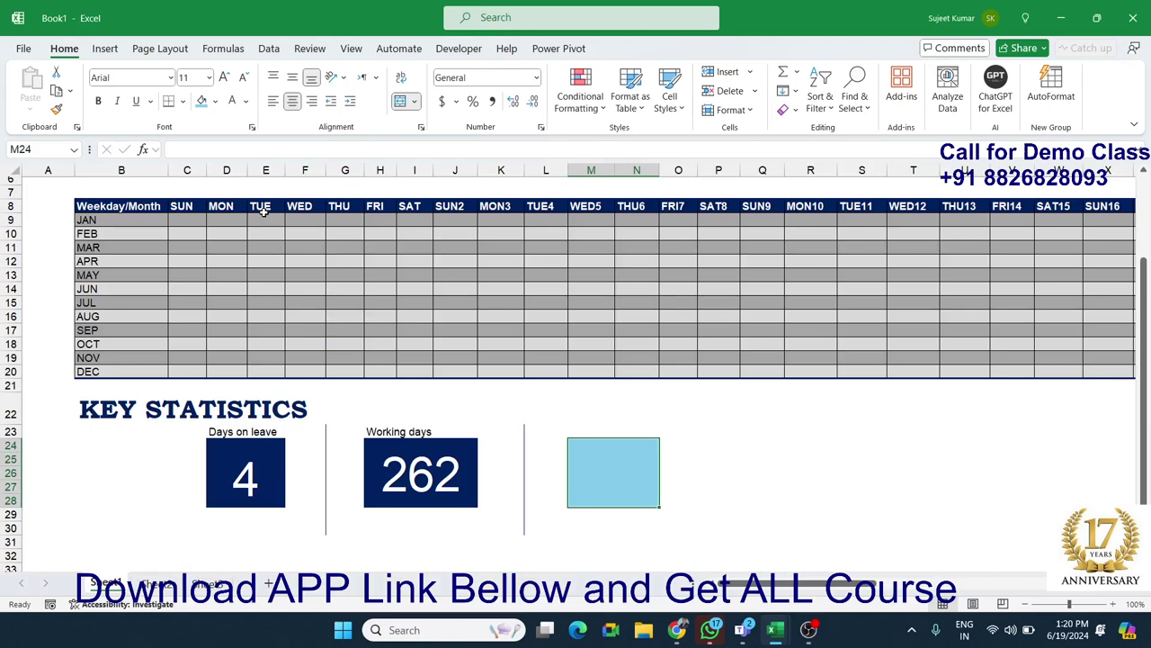
Enter 1 in the light blue card, centred vertically and enlarged.
{"action": "type", "text": "1"}
{"action": "left_click", "coordinate": [272, 79]}
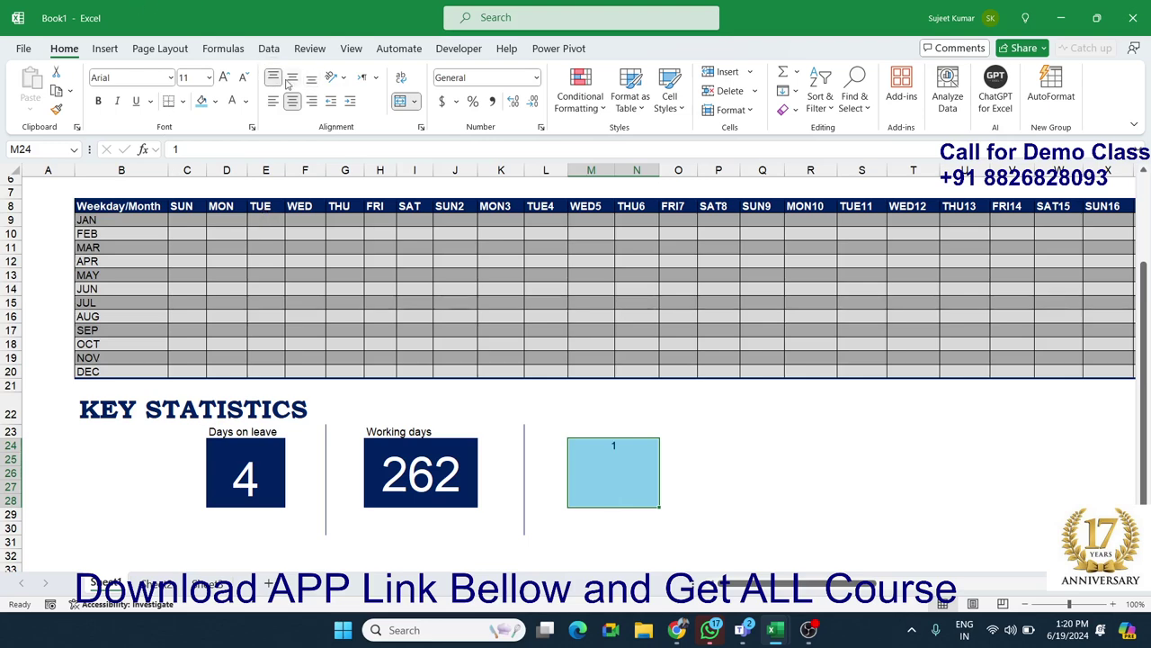
{"action": "left_click", "coordinate": [292, 79]}
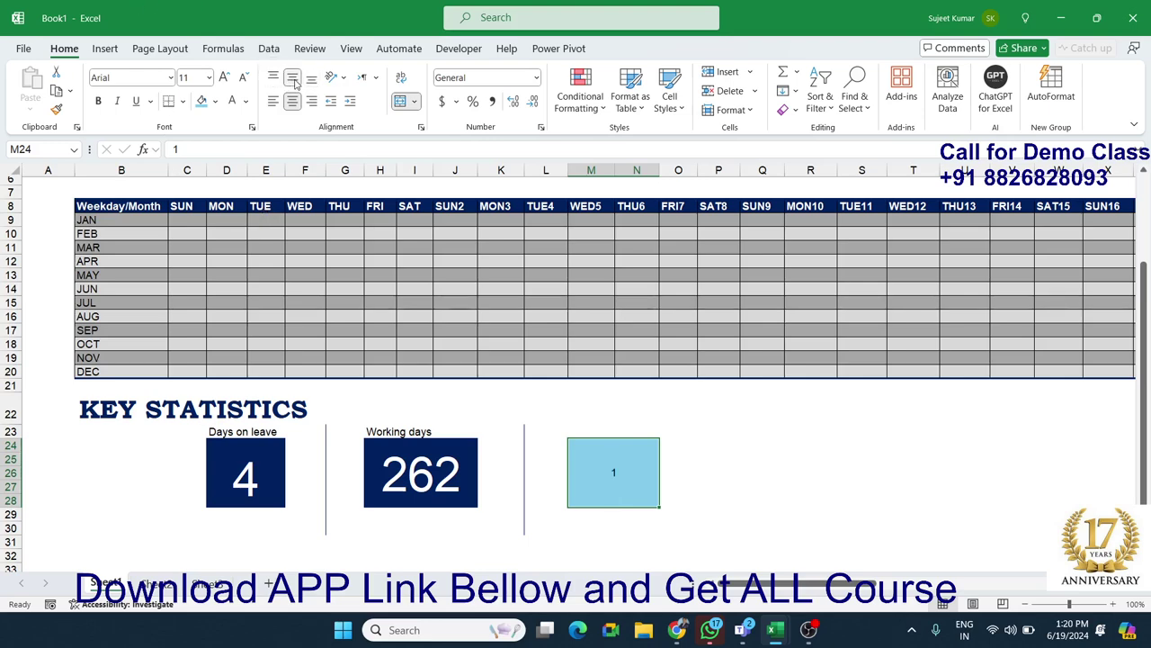
{"action": "left_click", "coordinate": [230, 80]}
{"action": "left_click", "coordinate": [232, 81]}
{"action": "left_click", "coordinate": [232, 82]}
{"action": "left_click", "coordinate": [234, 83]}
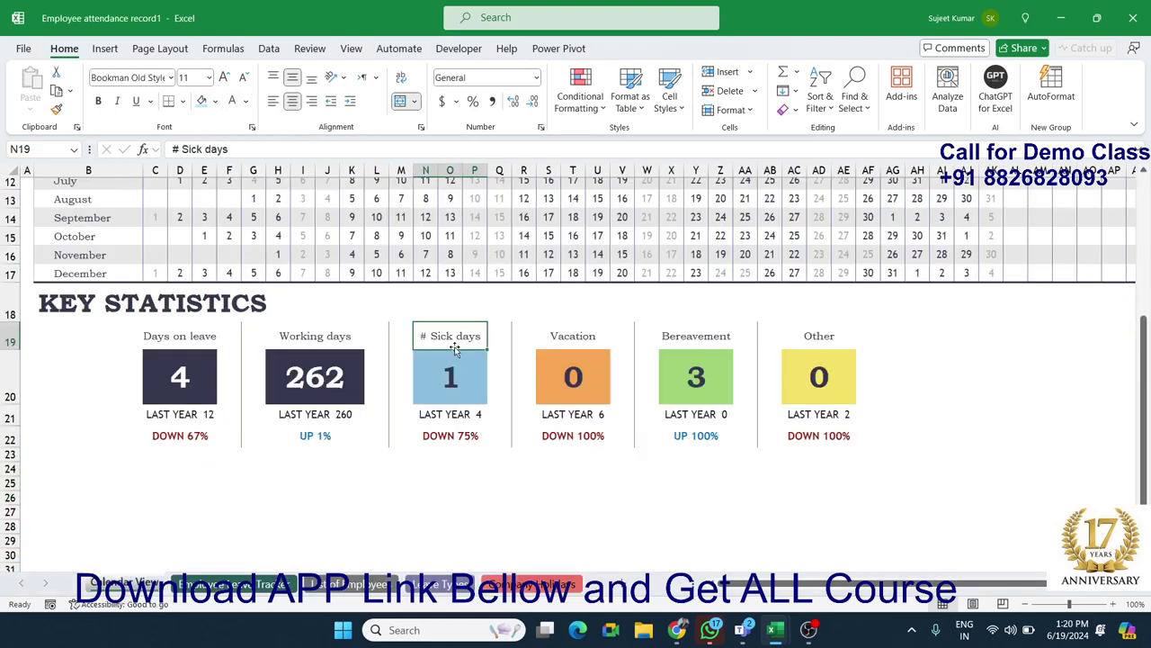
Label the card '# Sick days' in M23 using the reference text.
{"action": "double_click", "coordinate": [455, 340]}
{"action": "triple_click", "coordinate": [454, 340]}
{"action": "key", "text": "ctrl+c"}
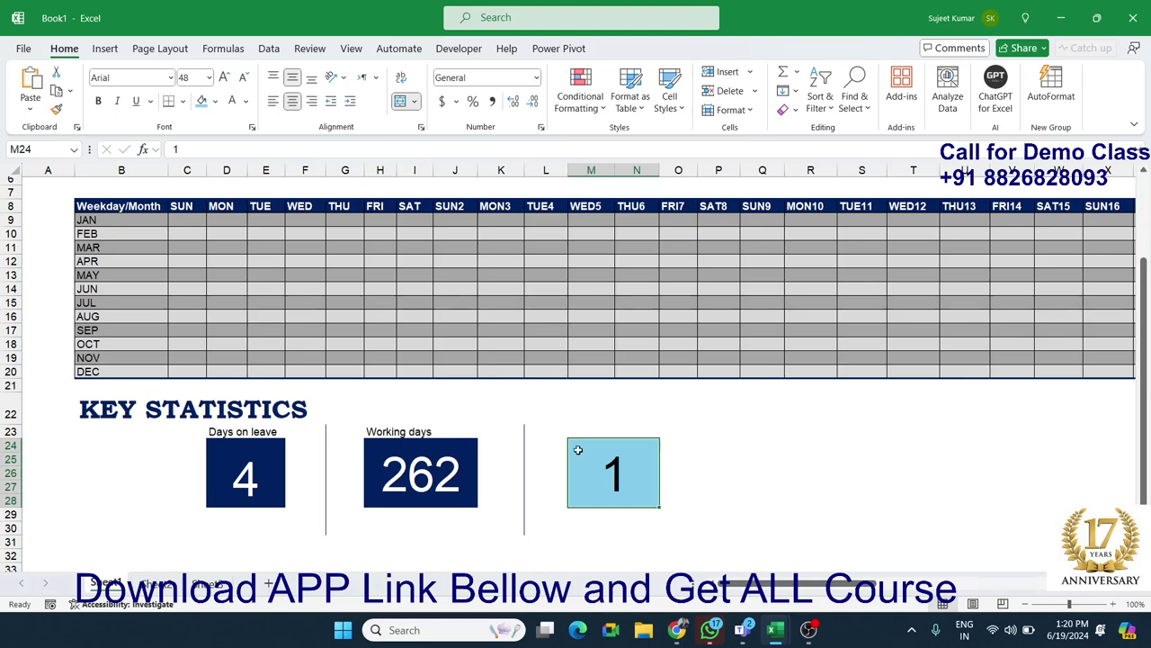
{"action": "left_click", "coordinate": [577, 428]}
{"action": "type", "text": "="}
{"action": "key", "text": "ctrl+v"}
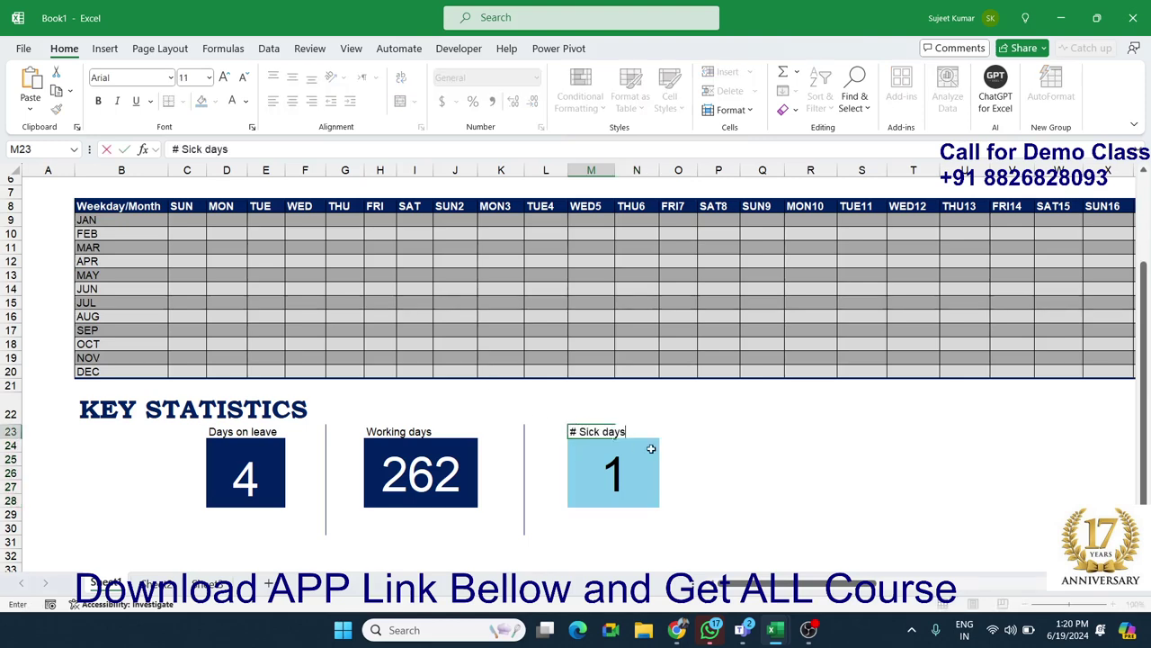
{"action": "left_click", "coordinate": [699, 453]}
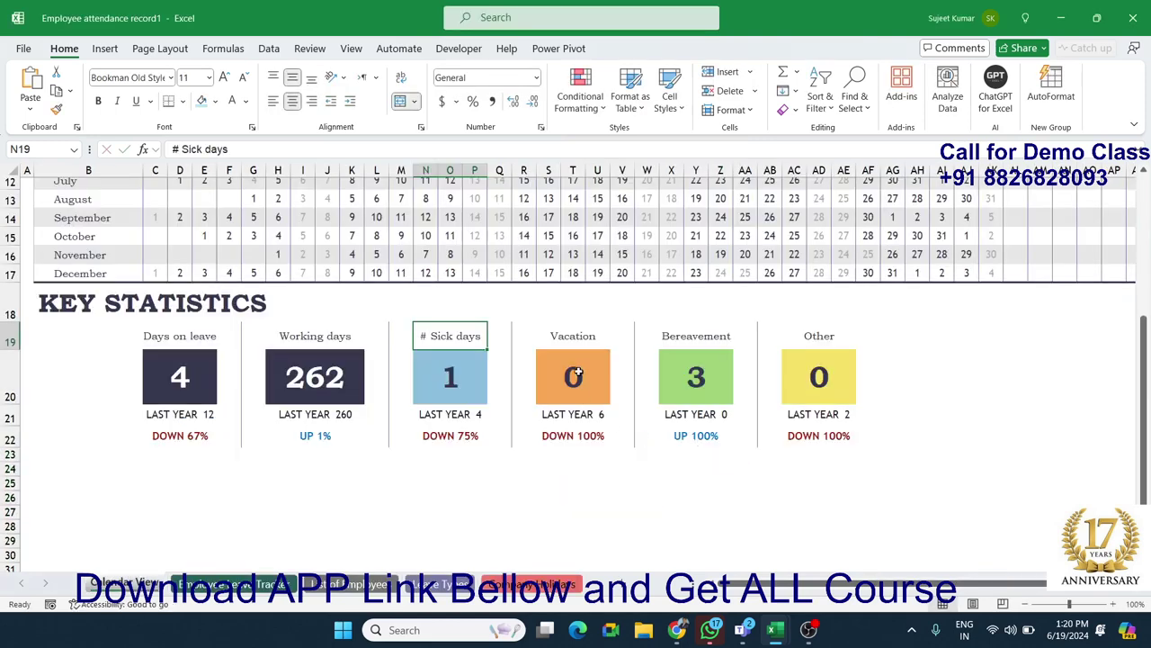
Inspect the Vacation label's font in the reference record without changing it.
{"action": "left_click", "coordinate": [577, 339]}
{"action": "double_click", "coordinate": [577, 339]}
{"action": "double_click", "coordinate": [579, 340]}
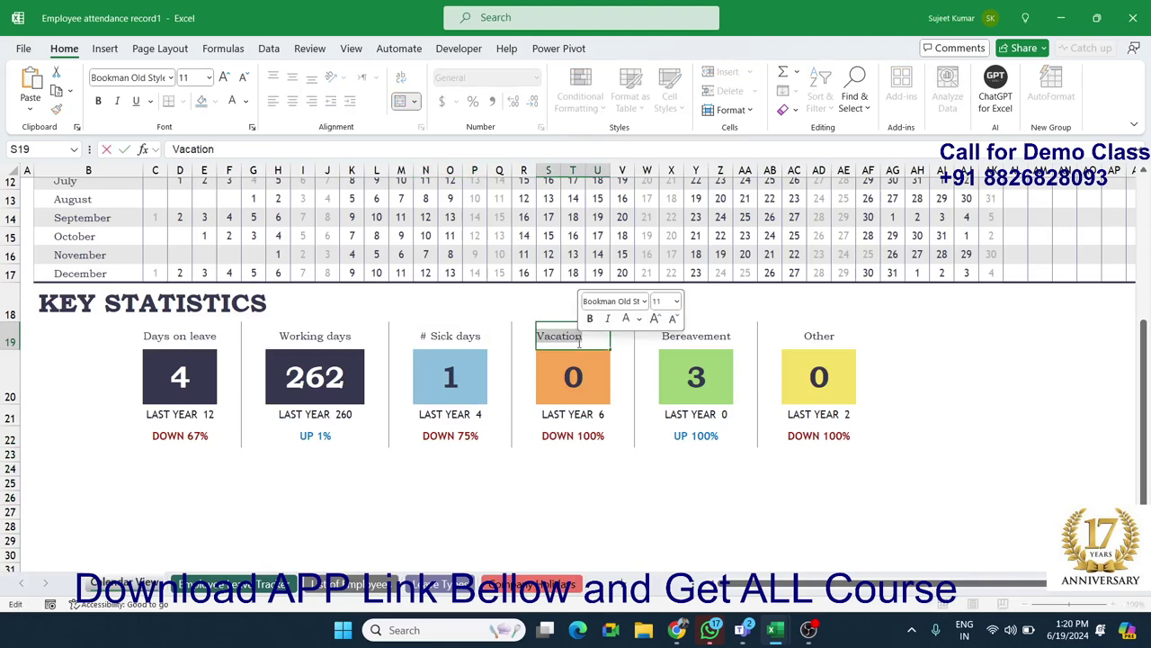
{"action": "key", "text": "Escape"}
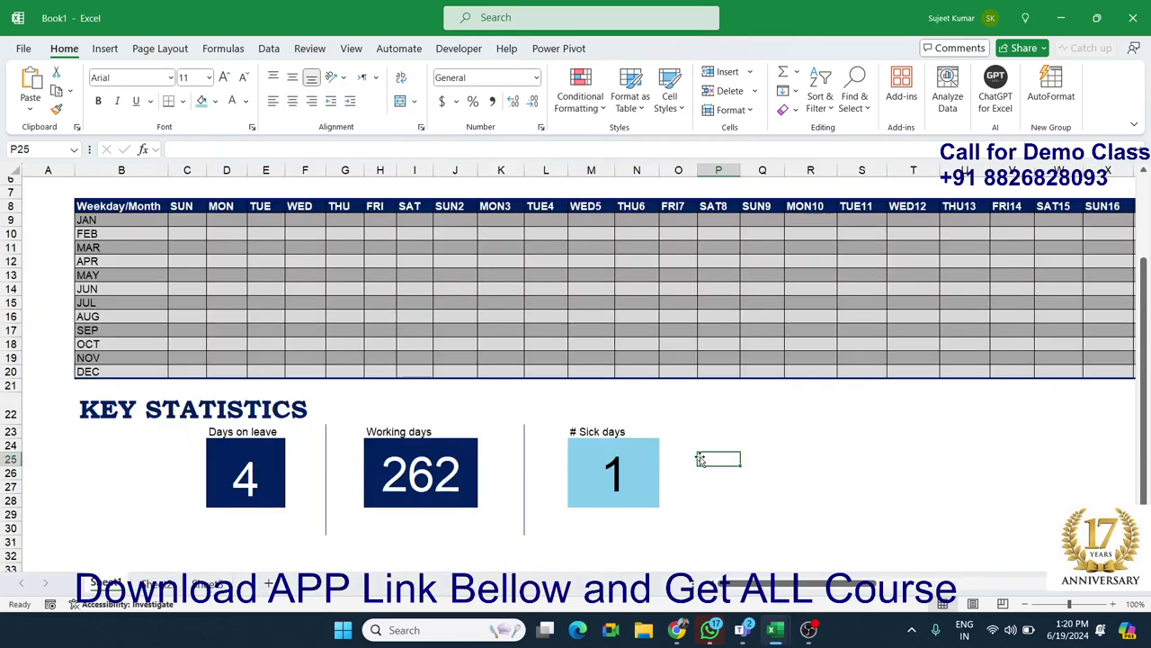
Give a column of cells a double-line border and move it to P23:P30 as the third divider.
{"action": "left_click_drag", "start_coordinate": [700, 430], "coordinate": [707, 513]}
{"action": "left_click_drag", "start_coordinate": [665, 431], "coordinate": [680, 526]}
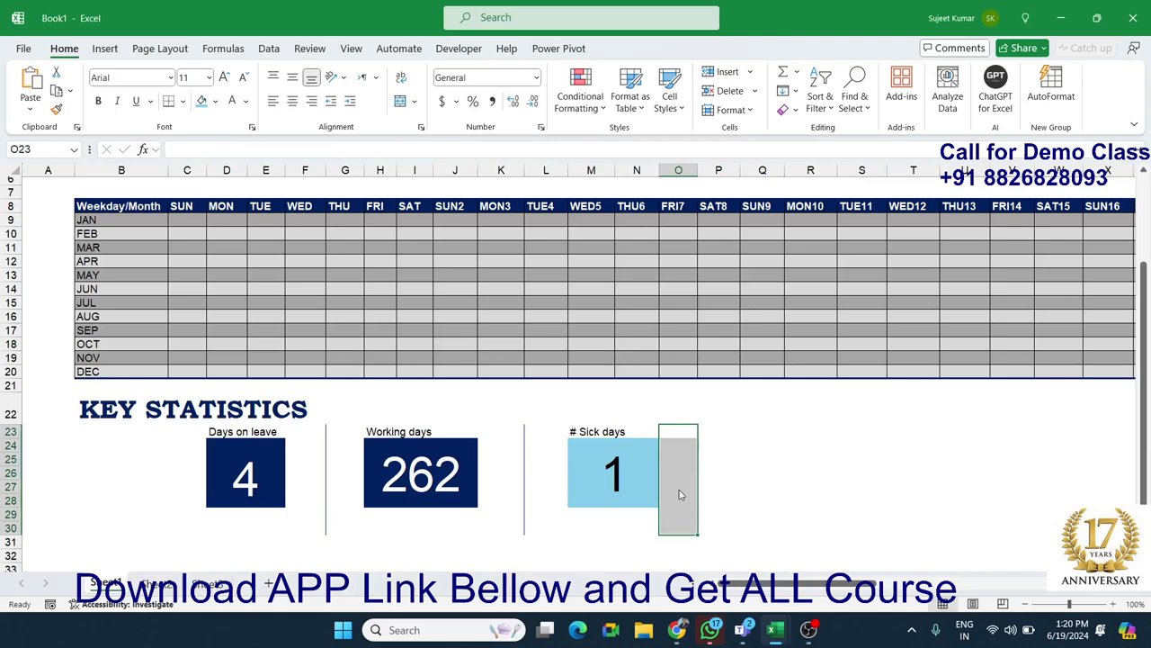
{"action": "right_click", "coordinate": [680, 484]}
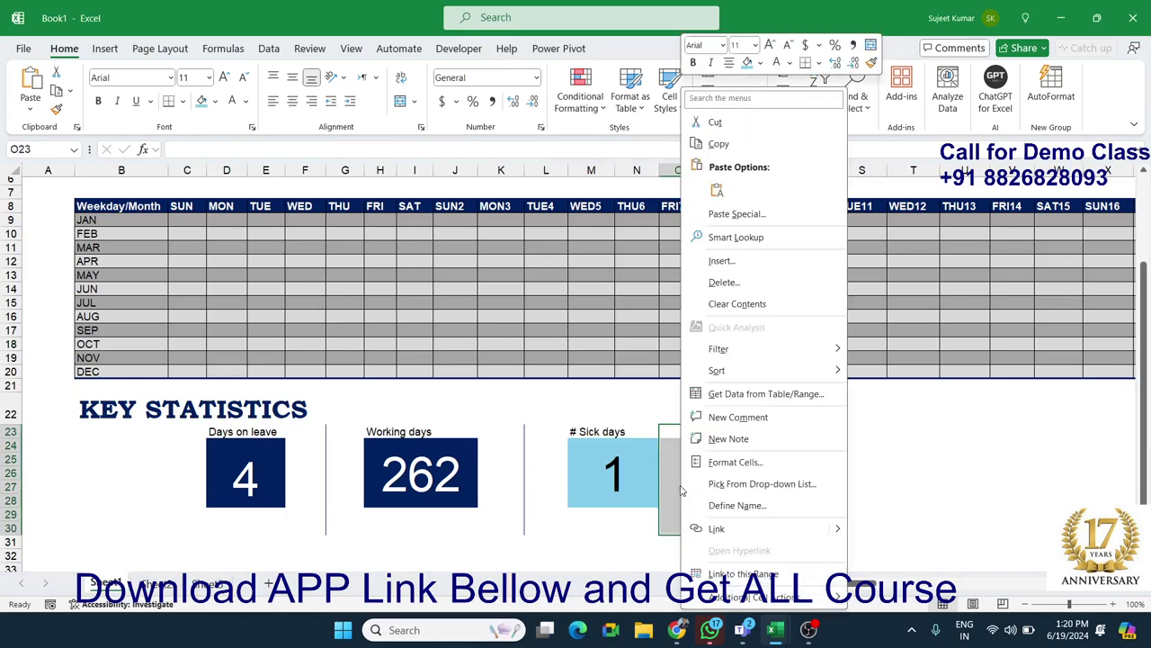
{"action": "left_click", "coordinate": [722, 462]}
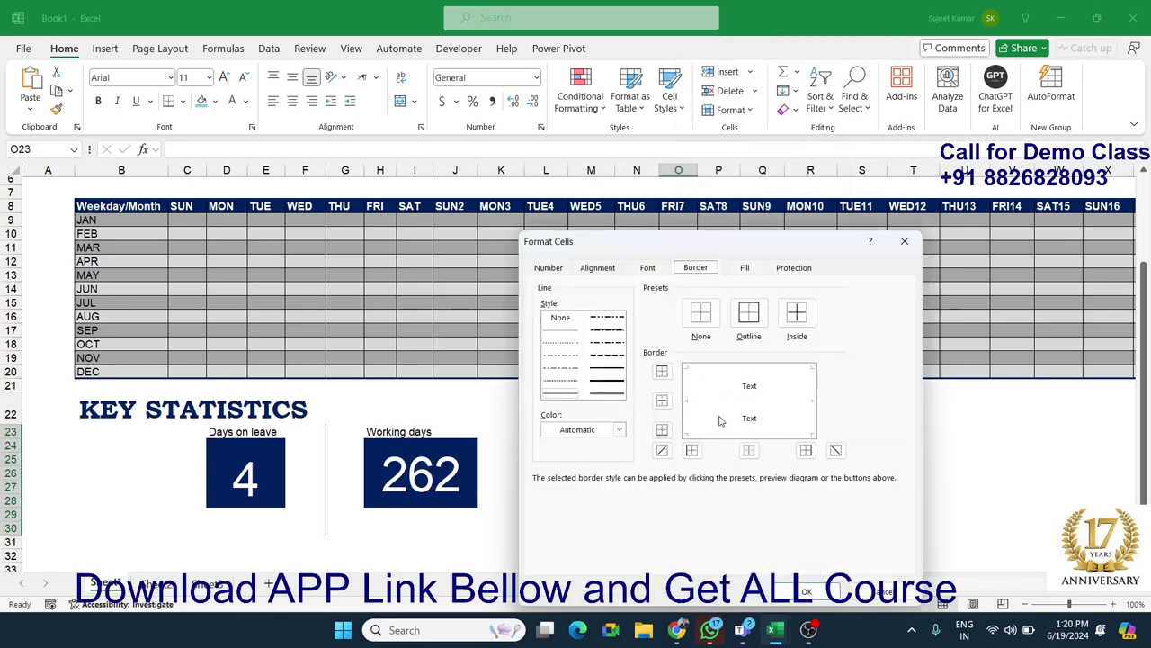
{"action": "left_click", "coordinate": [621, 378]}
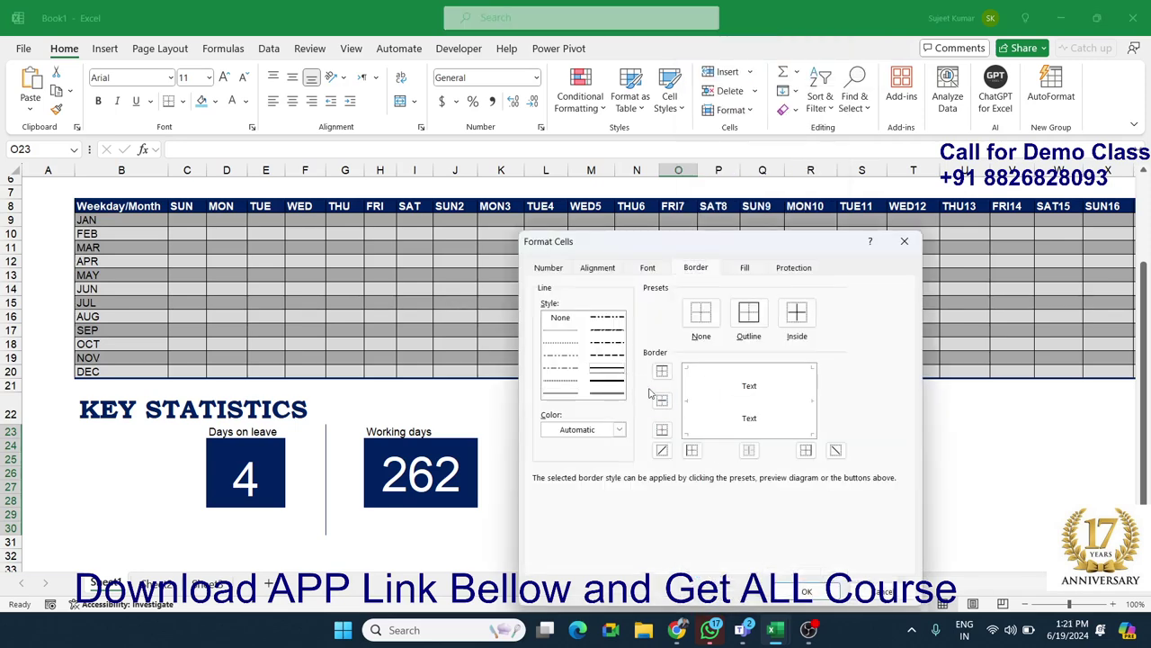
{"action": "left_click", "coordinate": [573, 393]}
{"action": "left_click", "coordinate": [806, 591]}
{"action": "left_click_drag", "start_coordinate": [670, 534], "coordinate": [702, 474]}
{"action": "left_click", "coordinate": [770, 443]}
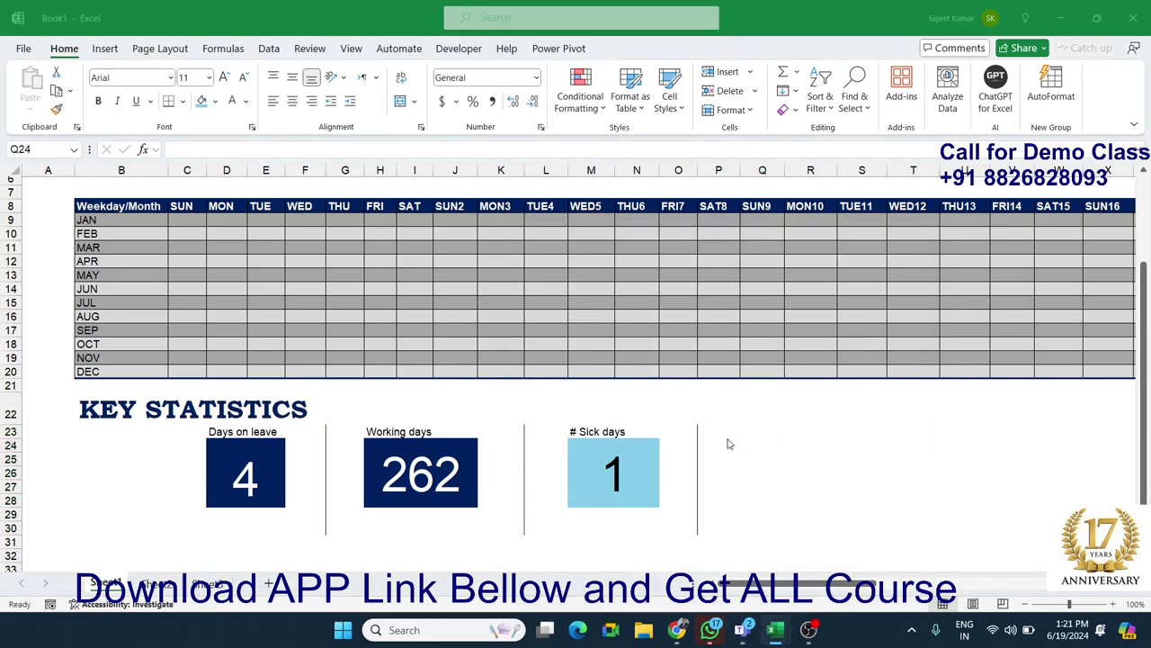
{"action": "key", "text": "alt+Tab"}
{"action": "key", "text": "alt+Tab"}
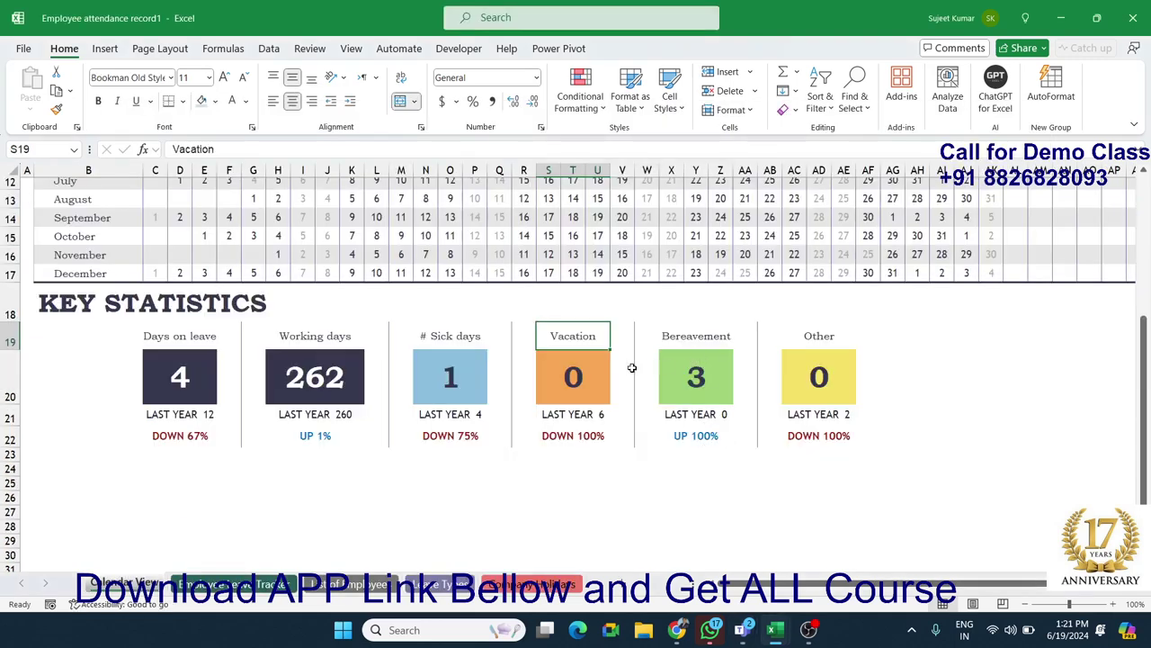
Fill Q24:R28 with yellow as a new stat card right of the divider.
{"action": "key", "text": "alt+Tab"}
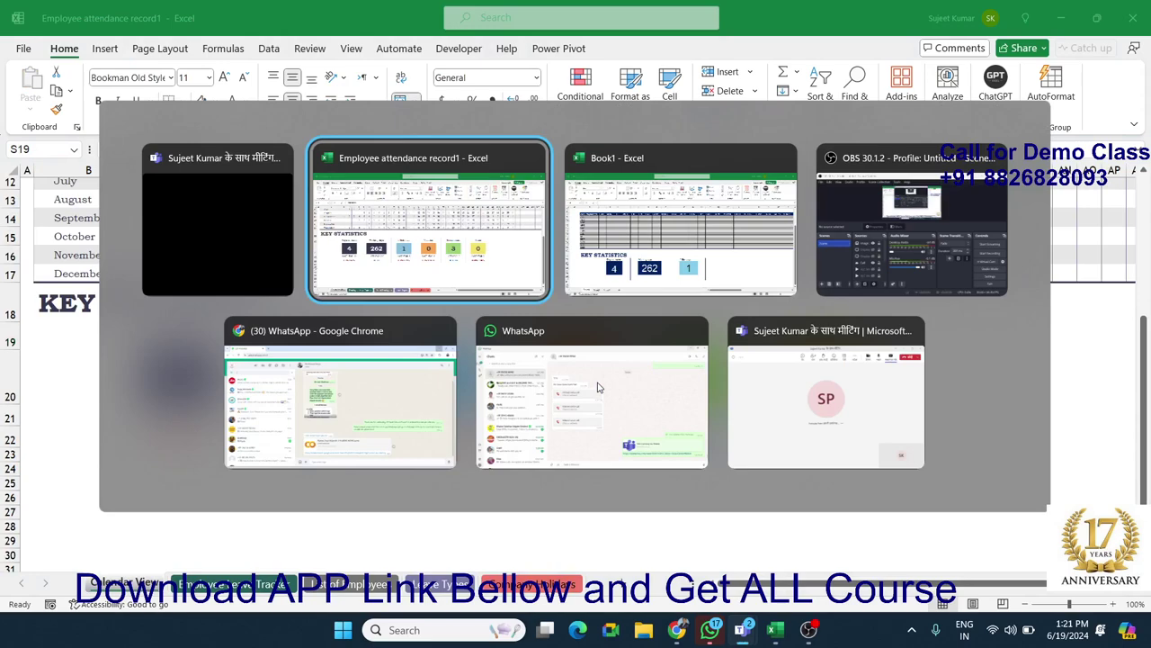
{"action": "key", "text": "alt+Tab"}
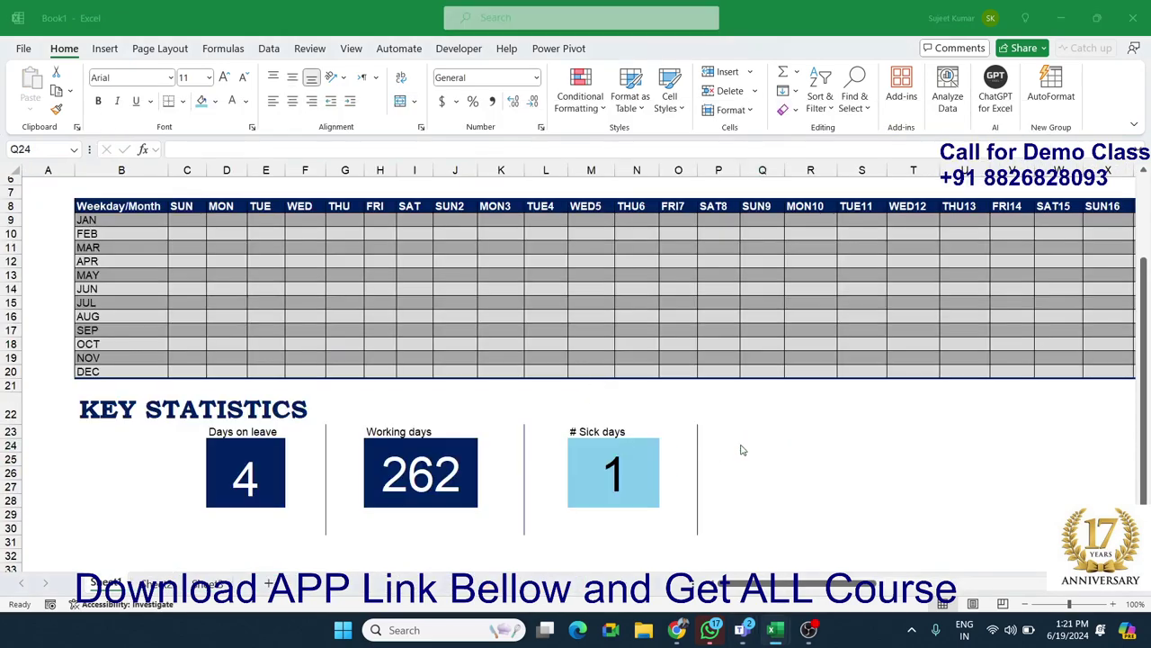
{"action": "key", "text": "alt+Tab"}
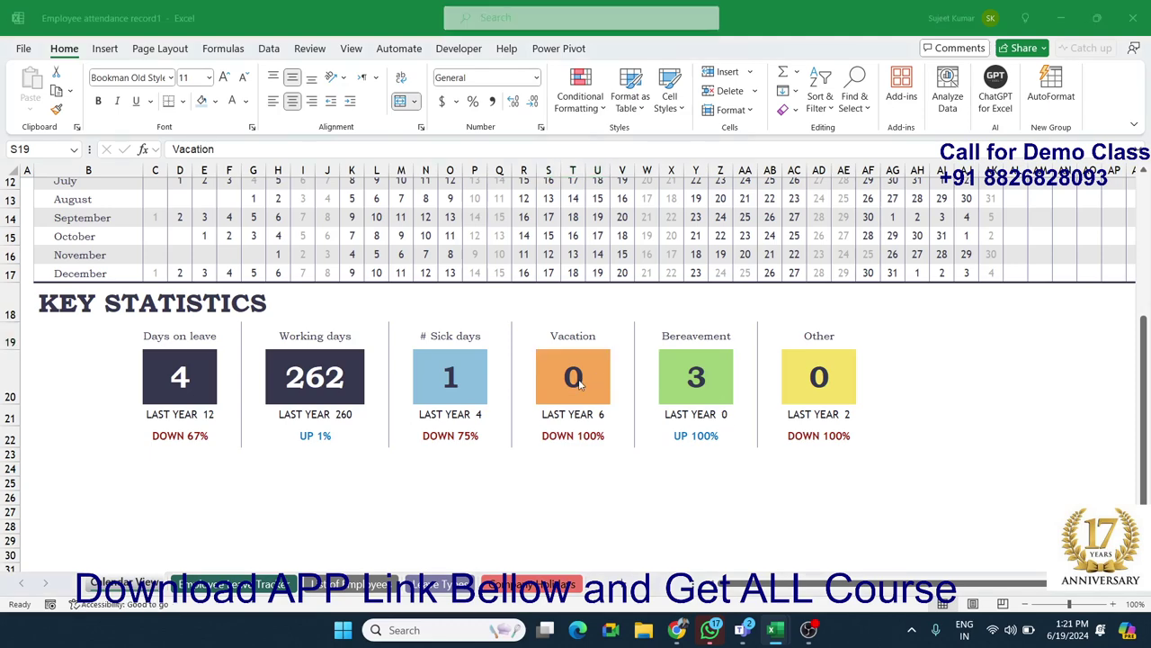
{"action": "key", "text": "alt+Tab"}
{"action": "key", "text": "alt+Tab"}
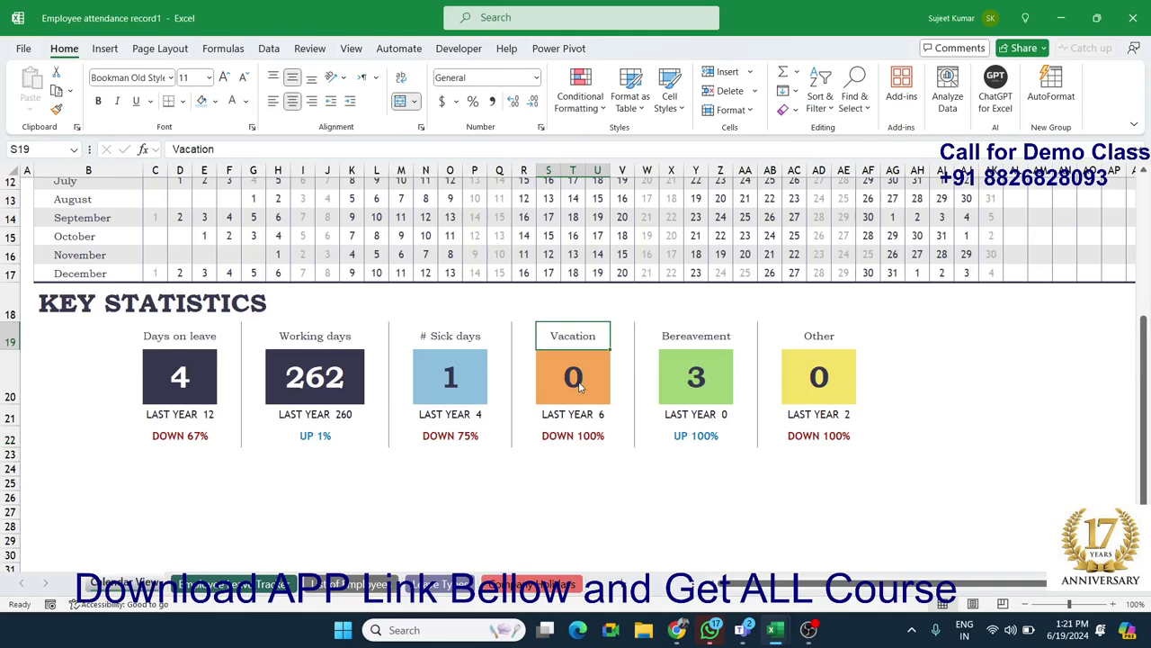
{"action": "key", "text": "alt+Tab"}
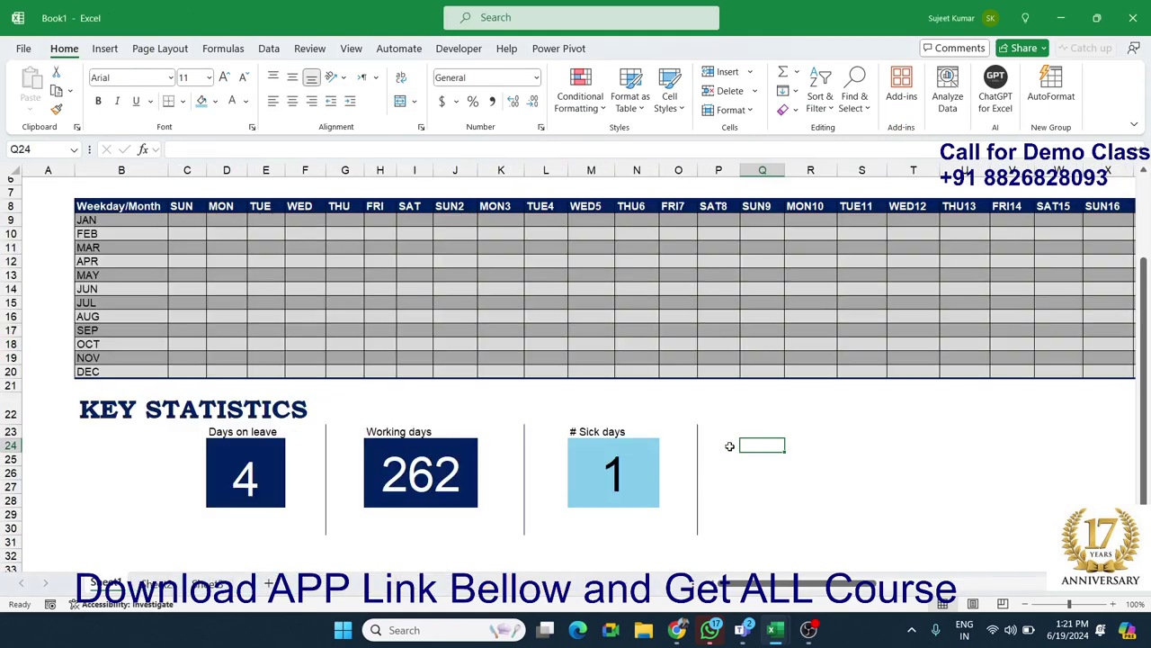
{"action": "left_click", "coordinate": [730, 444]}
{"action": "left_click_drag", "start_coordinate": [744, 447], "coordinate": [824, 495]}
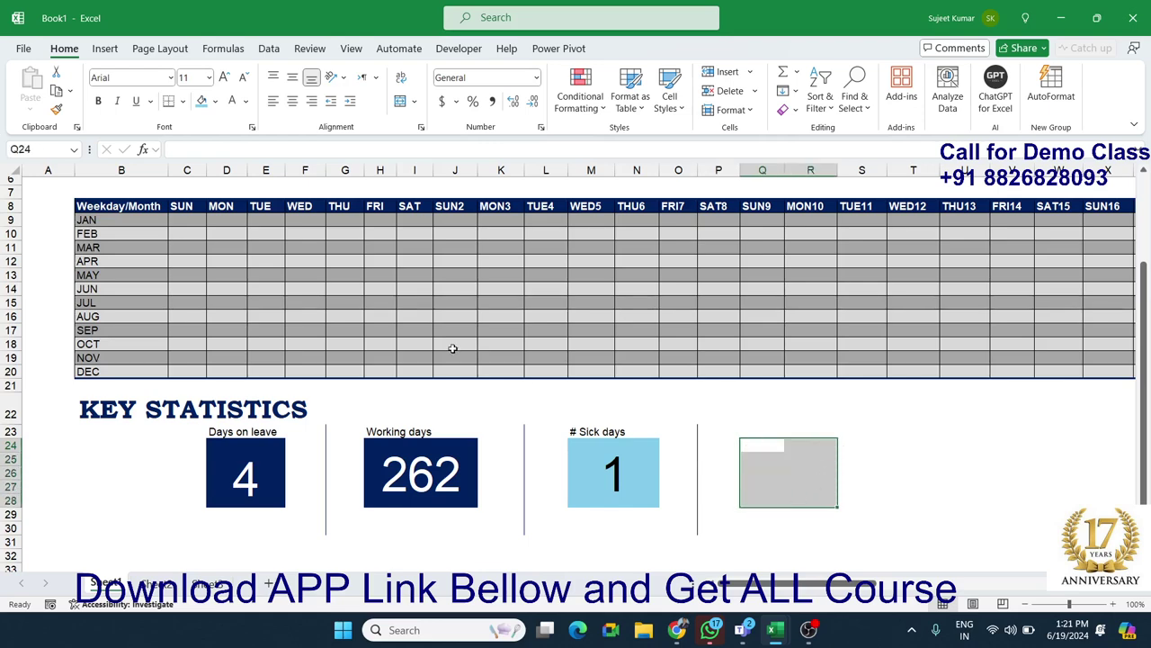
{"action": "left_click", "coordinate": [215, 102]}
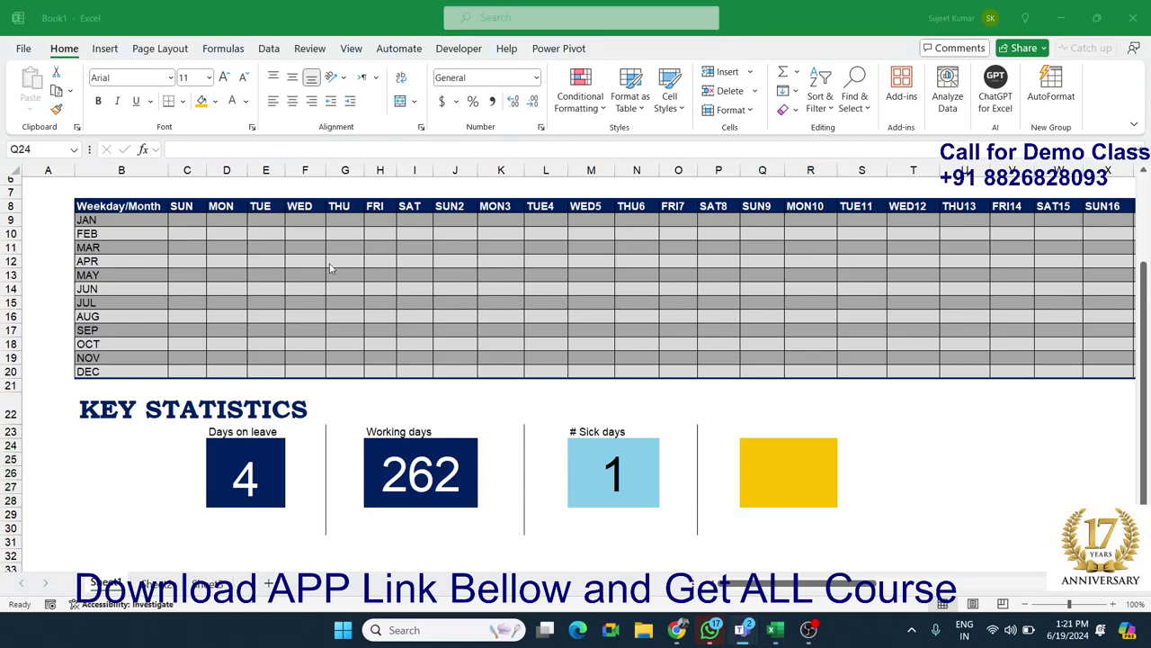
{"action": "key", "text": "alt+Tab"}
{"action": "key", "text": "alt+Tab"}
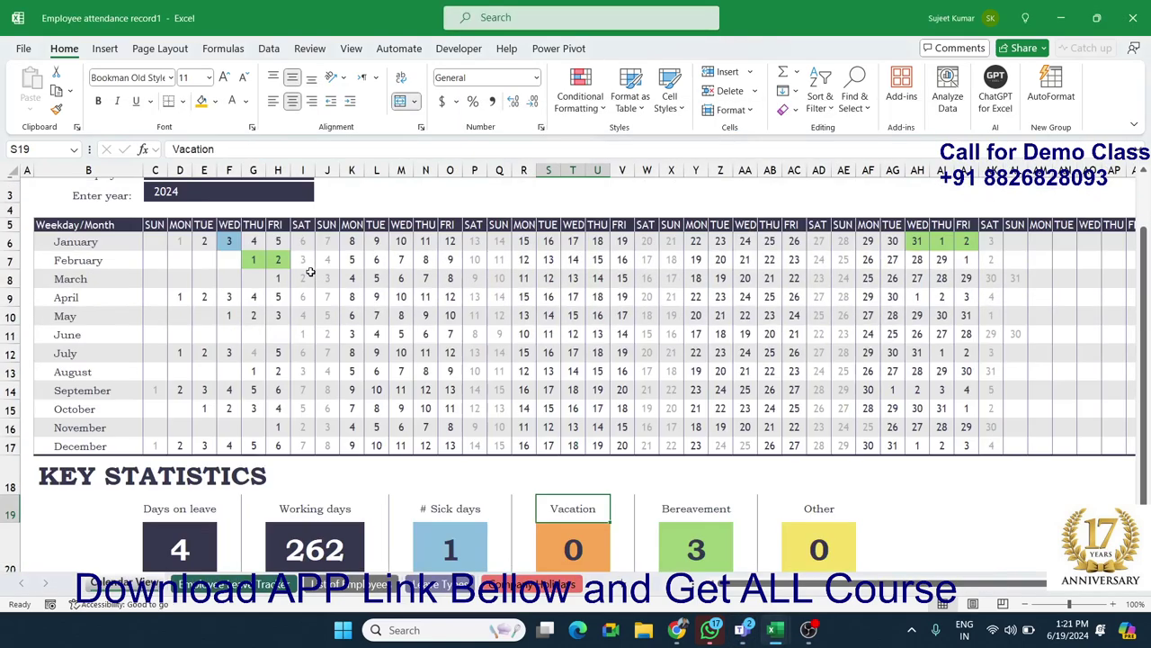
Choose Employee 2 from the C2 dropdown and review the updated calendar and Key Statistics.
{"action": "left_click", "coordinate": [260, 191]}
{"action": "scroll", "coordinate": [308, 205], "scroll_direction": "up", "scroll_amount": 1}
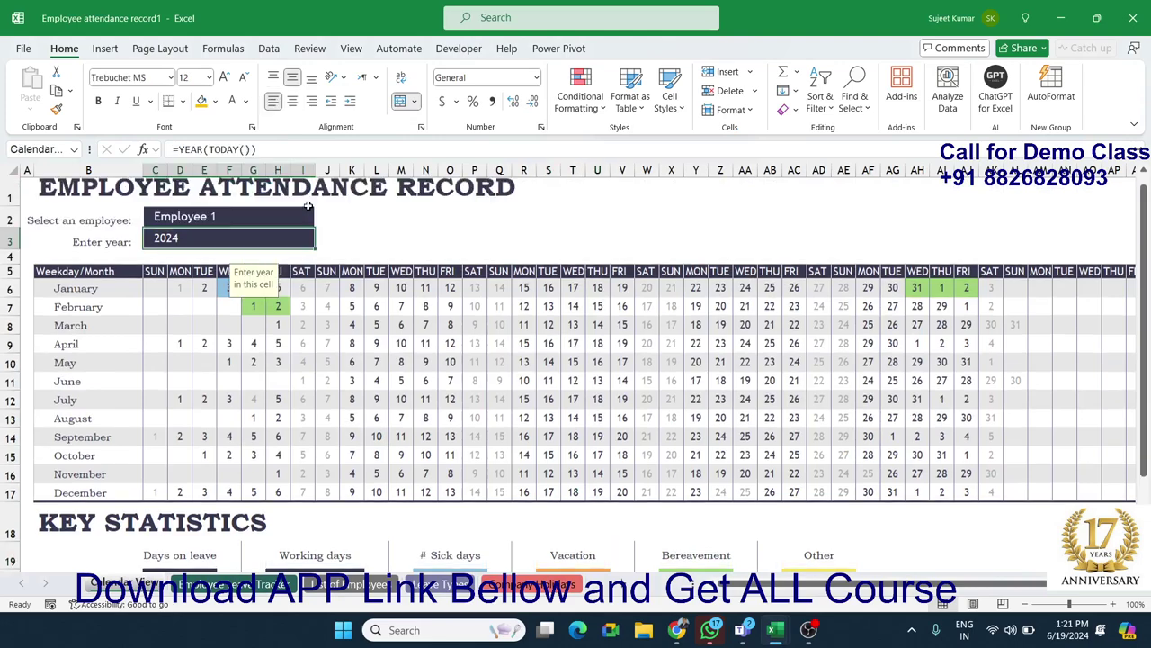
{"action": "left_click", "coordinate": [300, 230]}
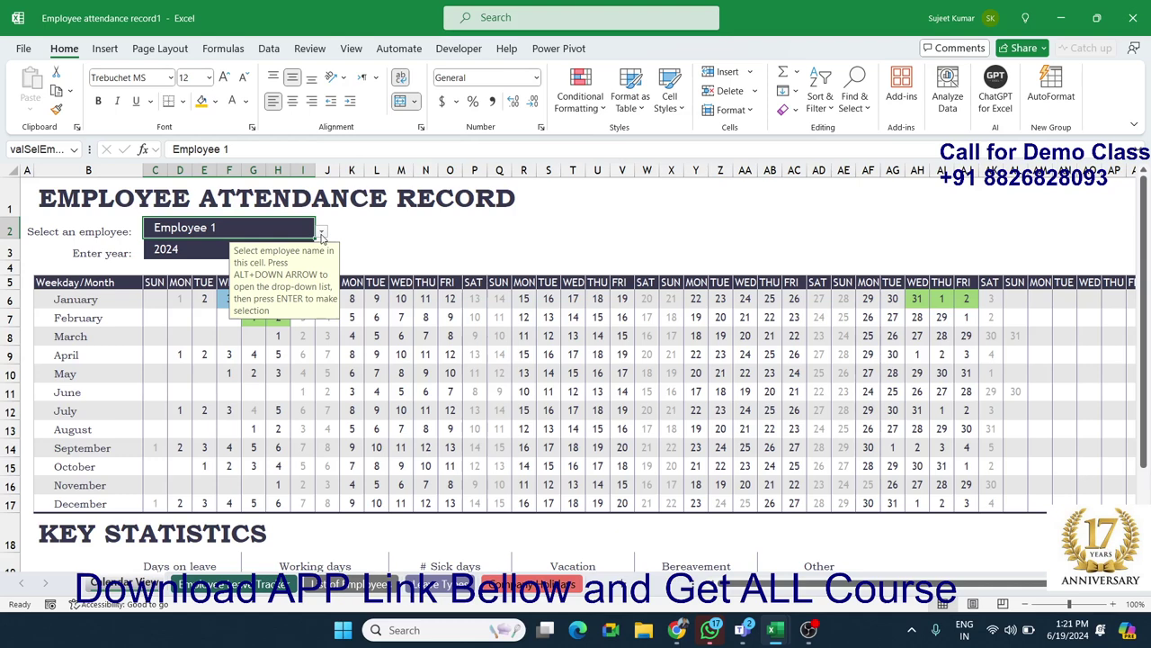
{"action": "left_click", "coordinate": [321, 234]}
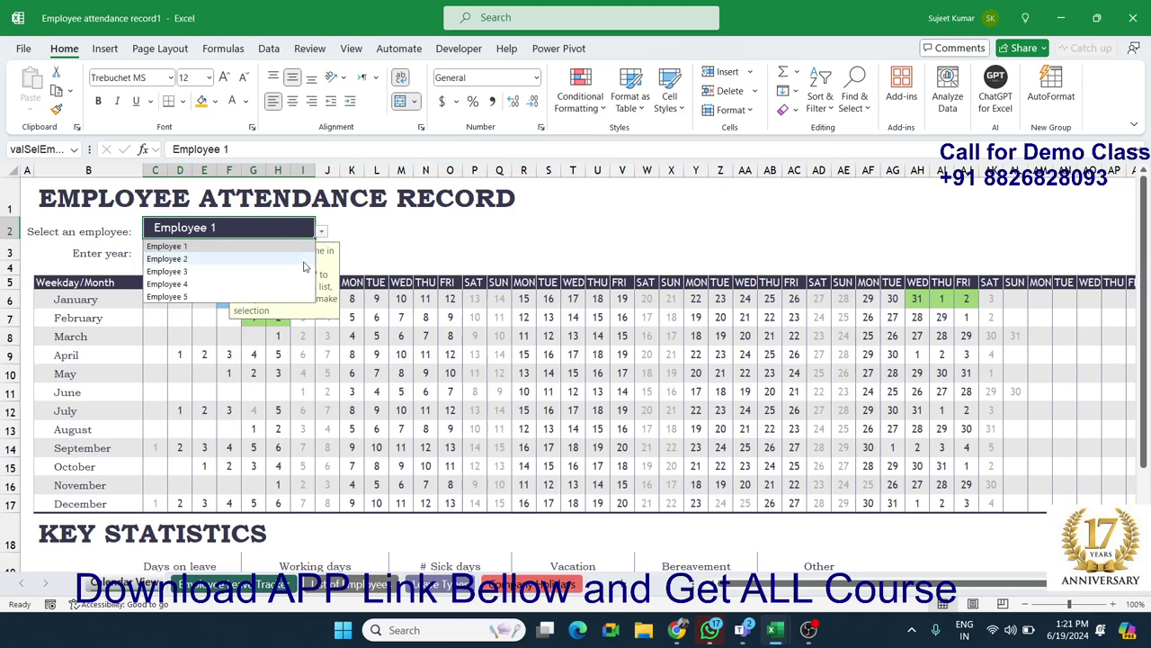
{"action": "left_click", "coordinate": [304, 260]}
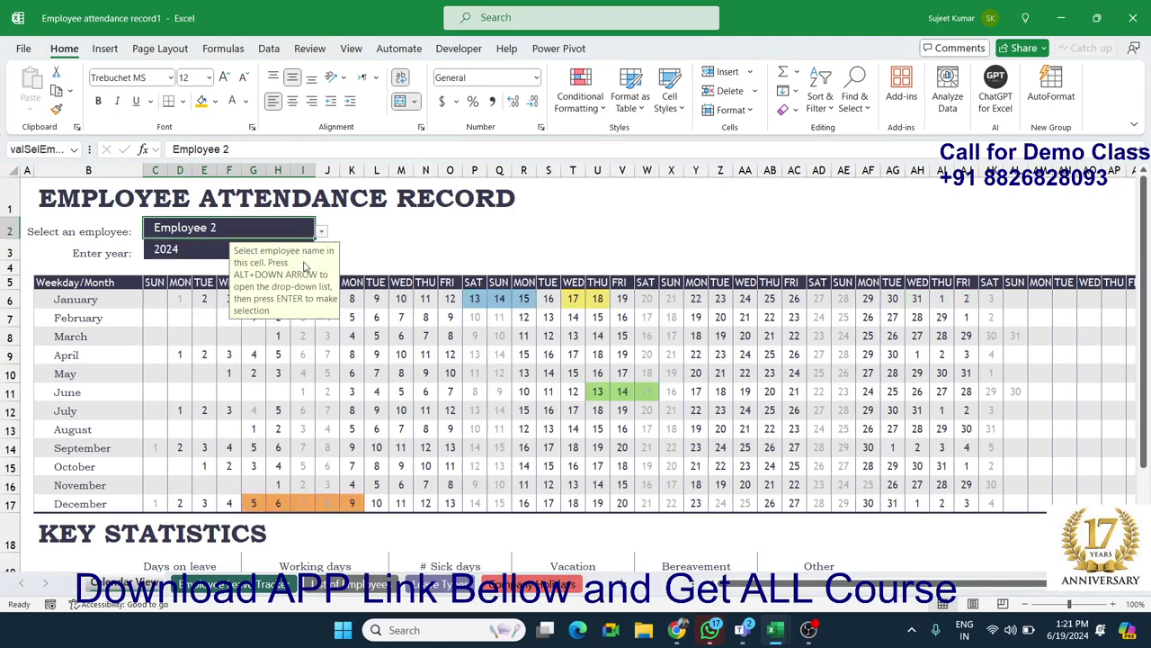
{"action": "left_click", "coordinate": [403, 318]}
{"action": "scroll", "coordinate": [411, 331], "scroll_direction": "down", "scroll_amount": 2}
{"action": "scroll", "coordinate": [390, 372], "scroll_direction": "down", "scroll_amount": 1}
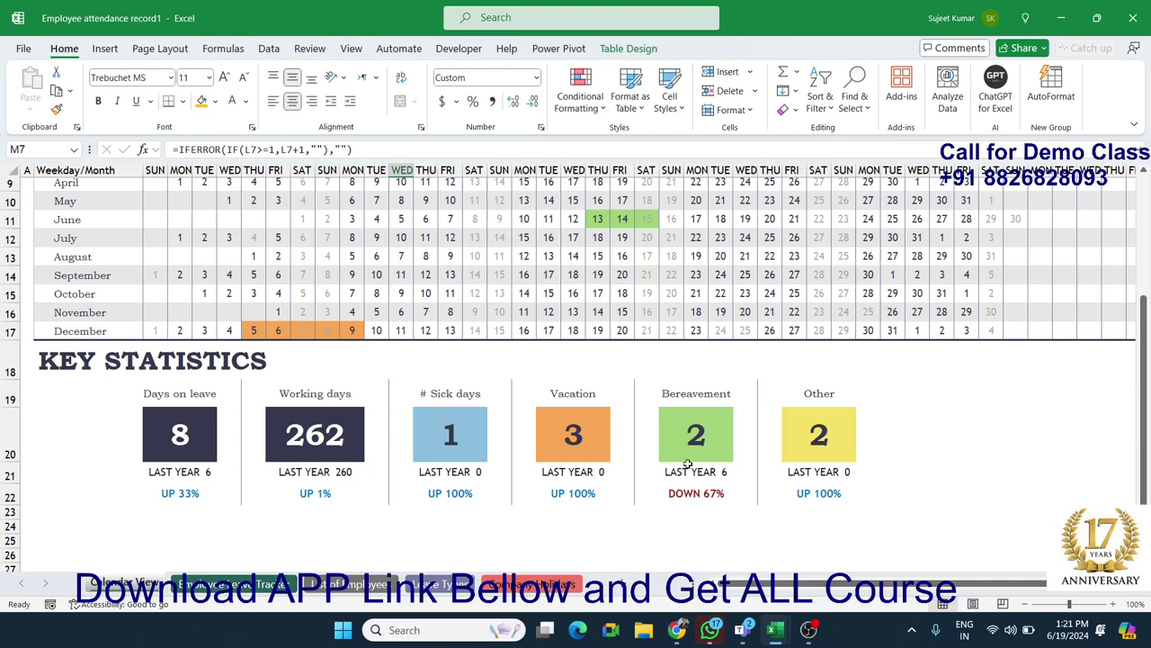
Inspect the Vacation label in the reference record, leaving it unchanged, and return to Book1.
{"action": "left_click", "coordinate": [576, 398]}
{"action": "double_click", "coordinate": [576, 399]}
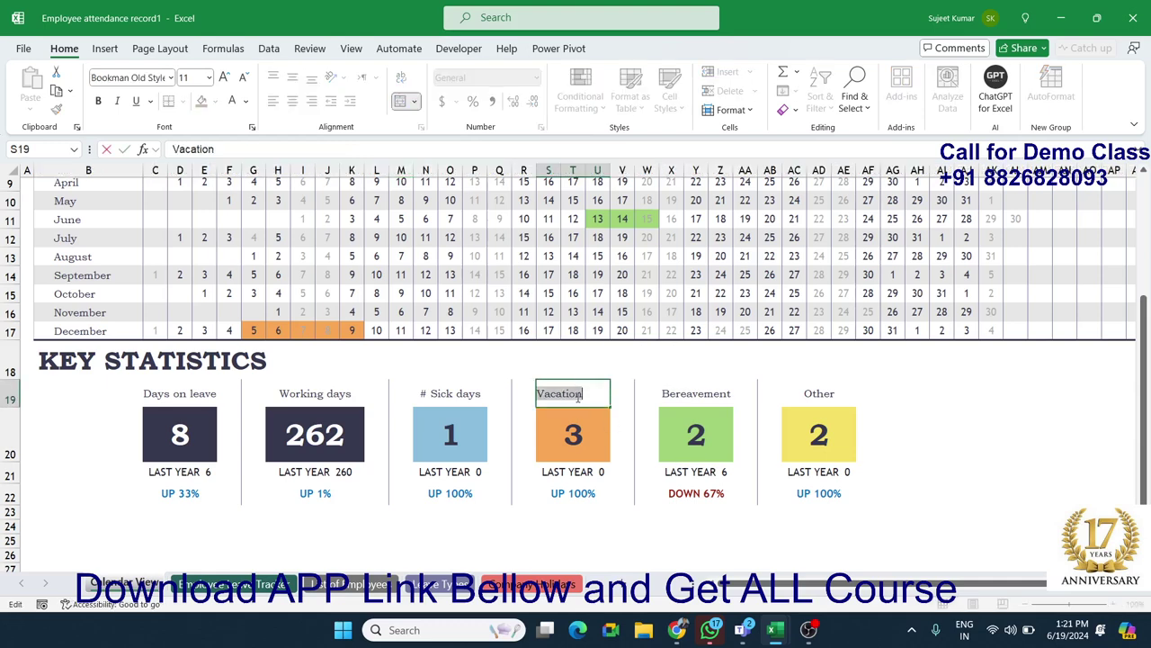
{"action": "key", "text": "Escape"}
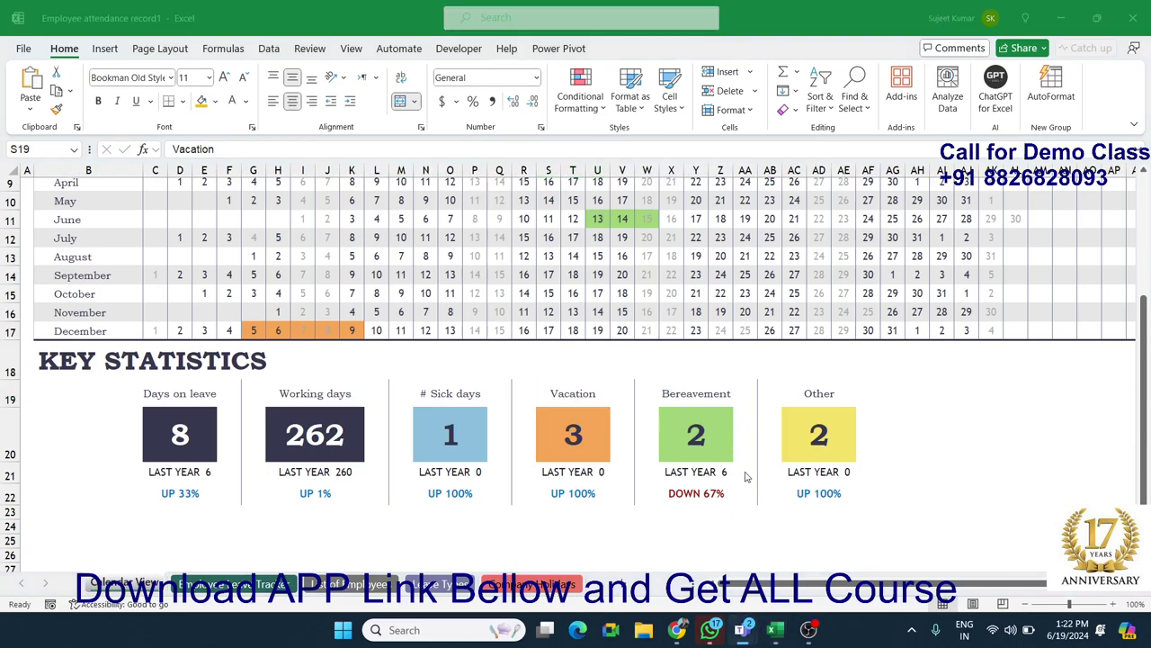
{"action": "key", "text": "alt+Tab"}
{"action": "key", "text": "alt+Tab"}
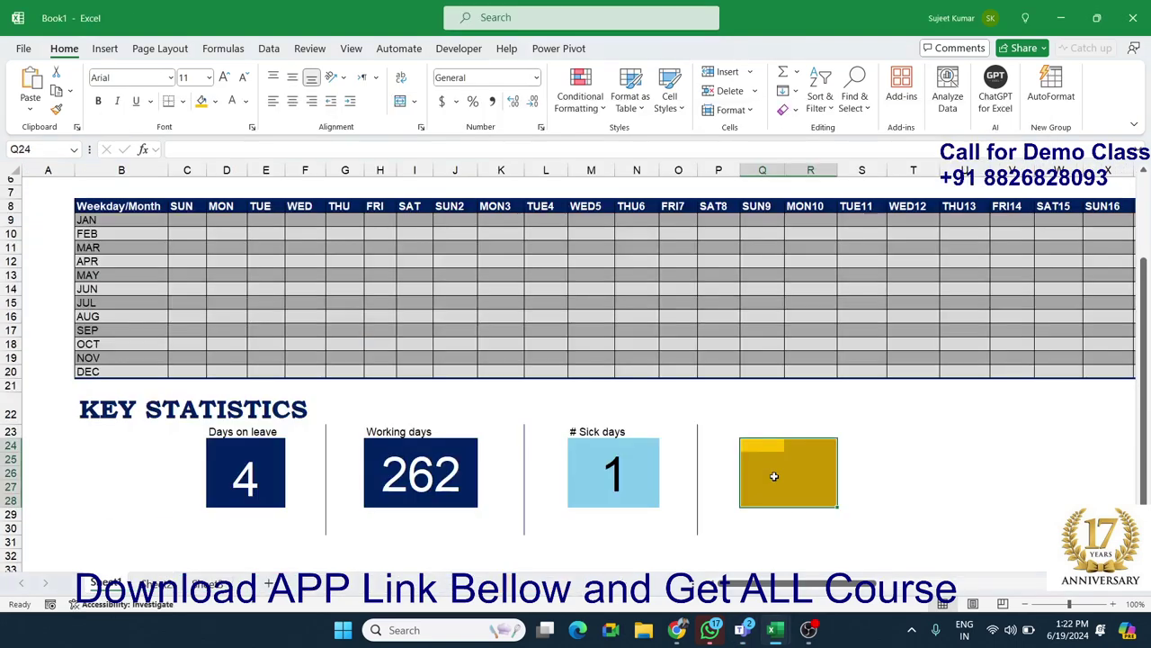
Label the yellow card 'Vacation' in the cell above it.
{"action": "left_click", "coordinate": [763, 431]}
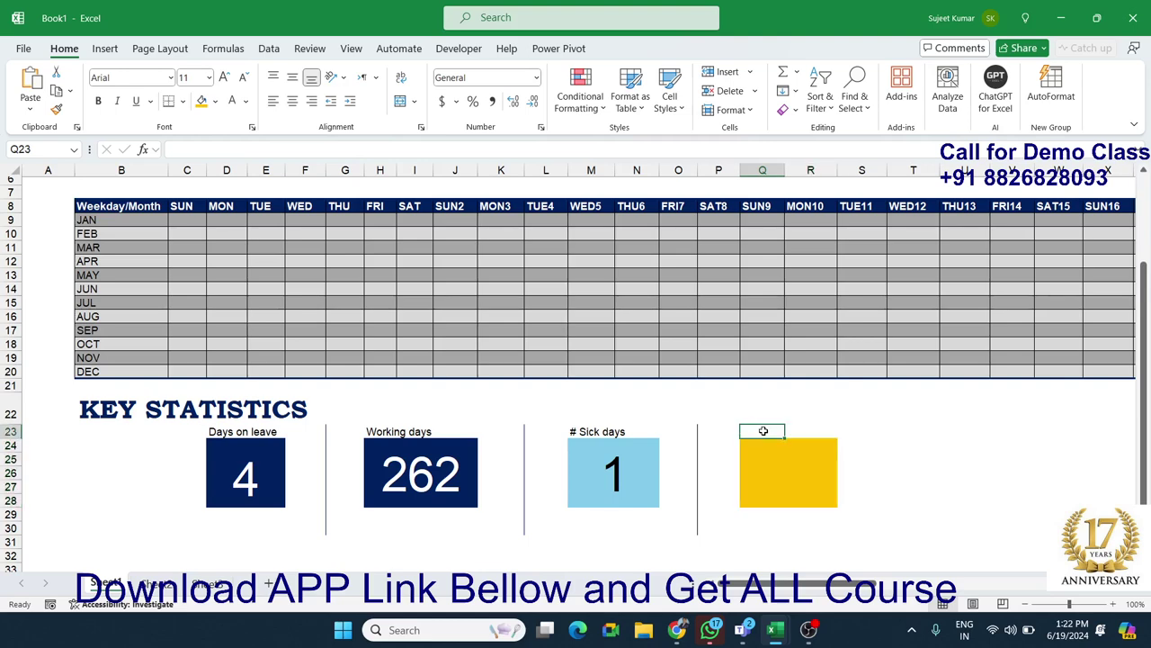
{"action": "type", "text": "Vacation"}
{"action": "key", "text": "Return"}
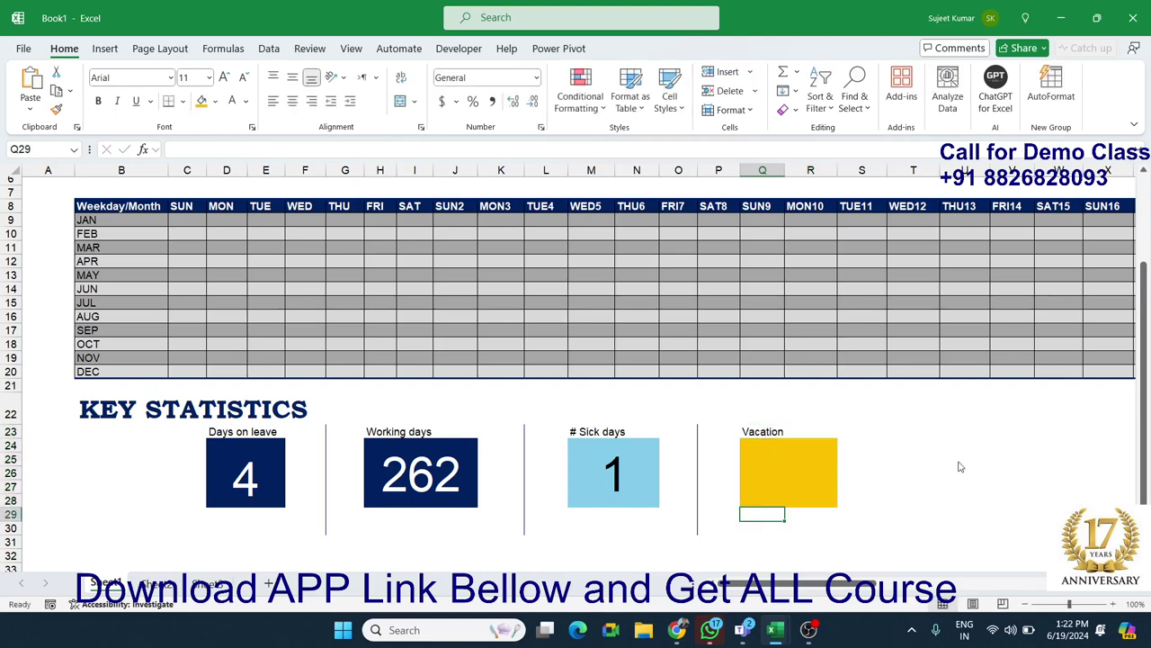
Add a right border to the cells beside the yellow card as the fourth divider.
{"action": "left_click", "coordinate": [861, 418]}
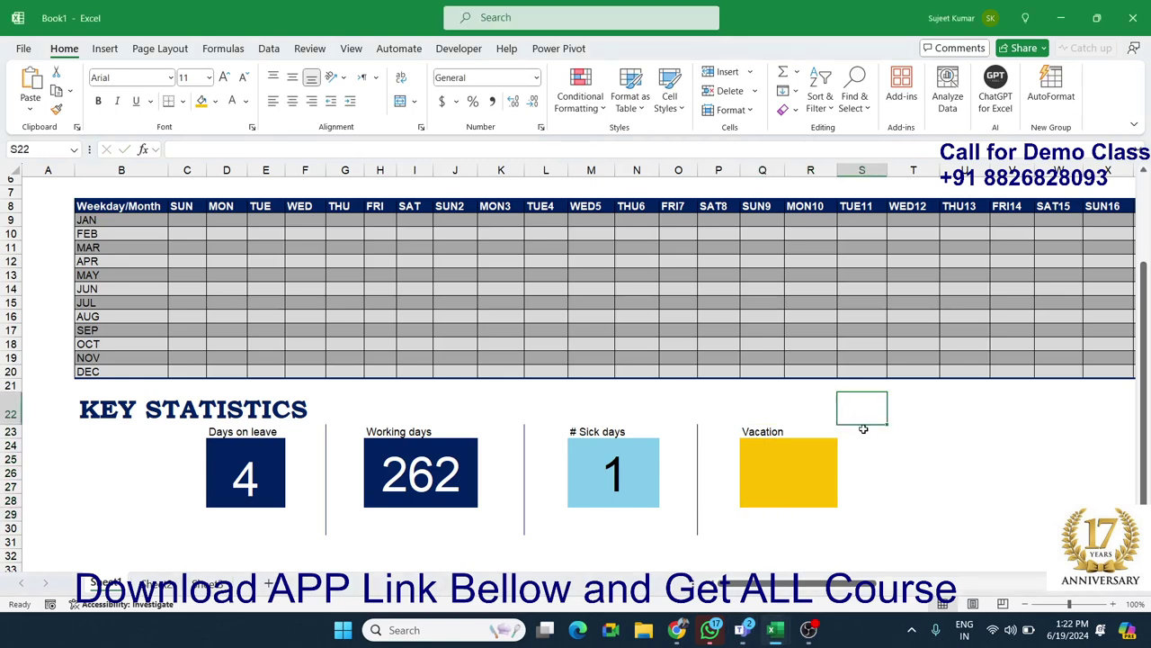
{"action": "left_click_drag", "start_coordinate": [863, 434], "coordinate": [863, 521]}
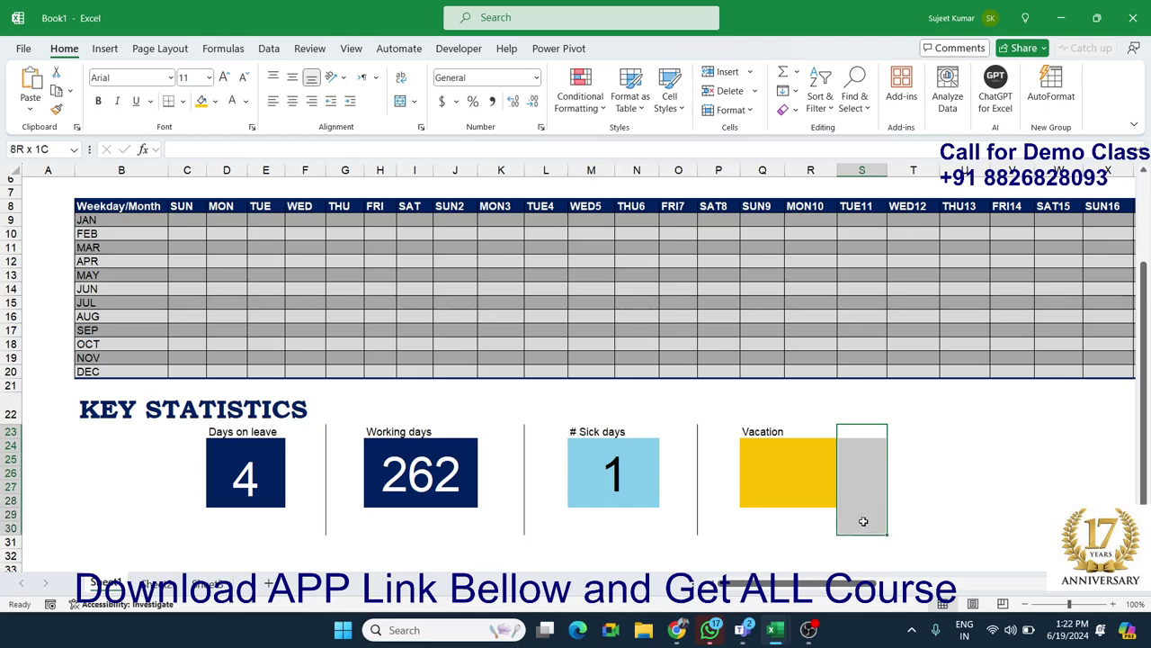
{"action": "right_click", "coordinate": [863, 522]}
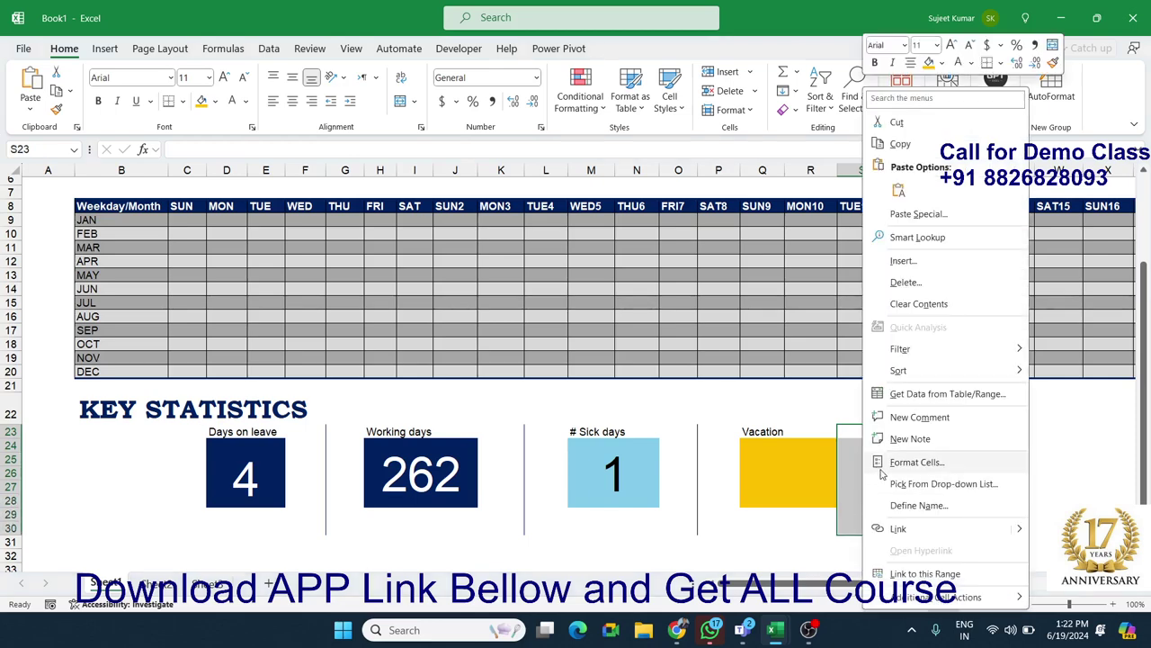
{"action": "left_click", "coordinate": [909, 462]}
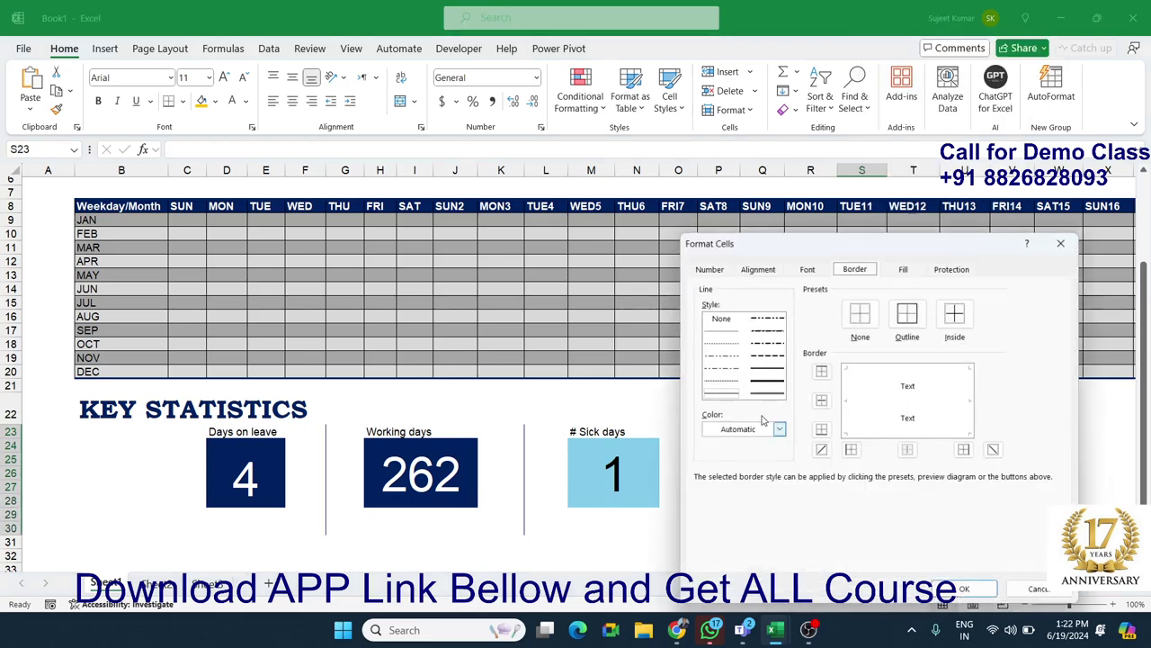
{"action": "left_click", "coordinate": [965, 402]}
{"action": "left_click", "coordinate": [958, 411]}
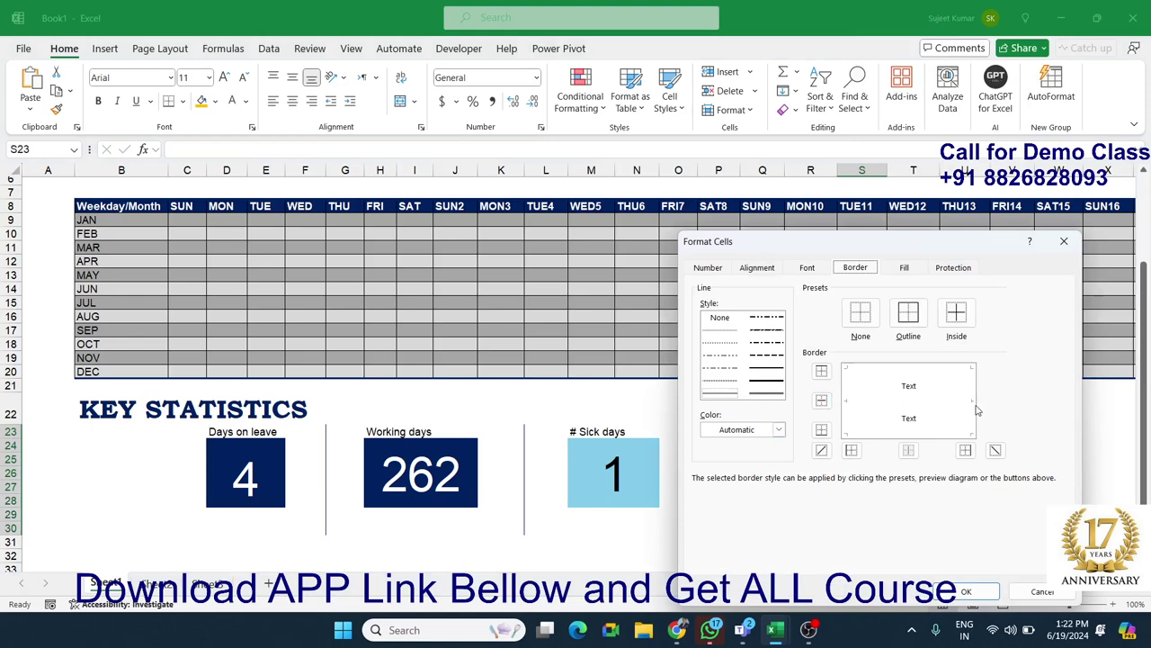
{"action": "left_click", "coordinate": [965, 450]}
{"action": "left_click", "coordinate": [966, 591]}
{"action": "left_click", "coordinate": [963, 488]}
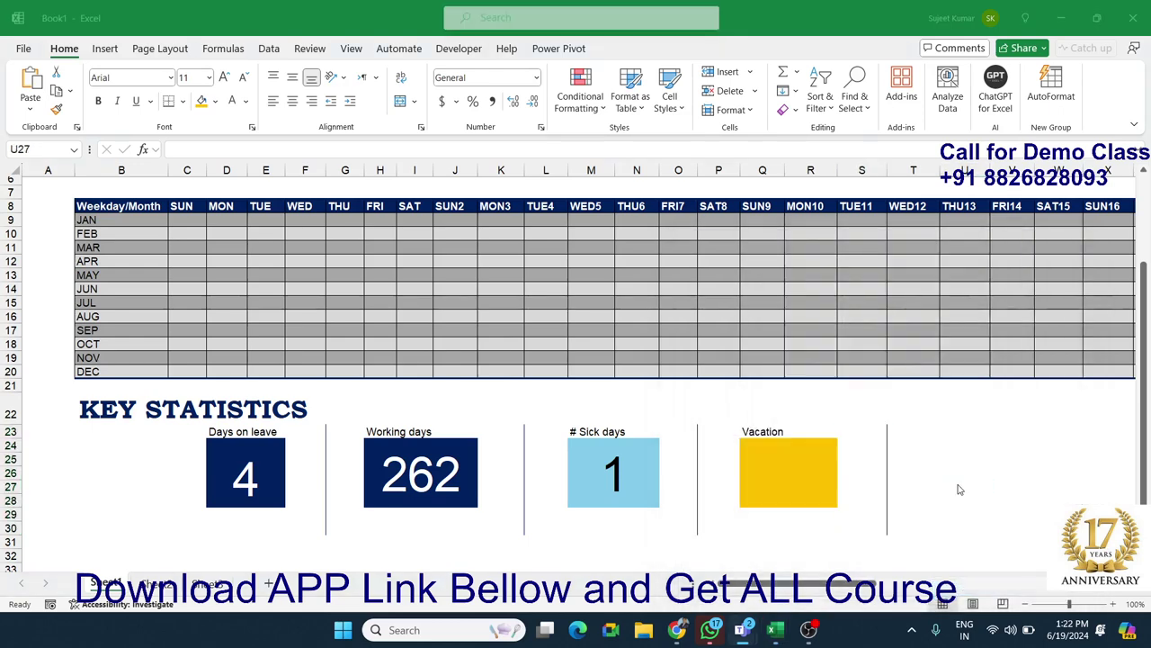
{"action": "key", "text": "alt+Tab"}
{"action": "key", "text": "Tab"}
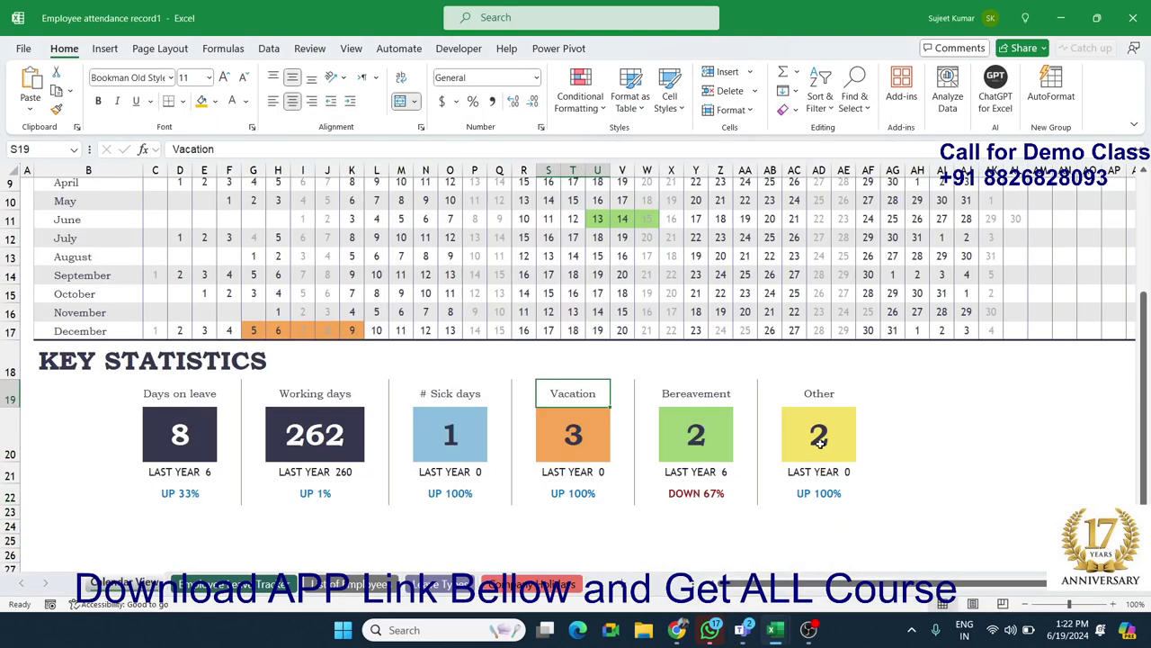
{"action": "left_click", "coordinate": [726, 421]}
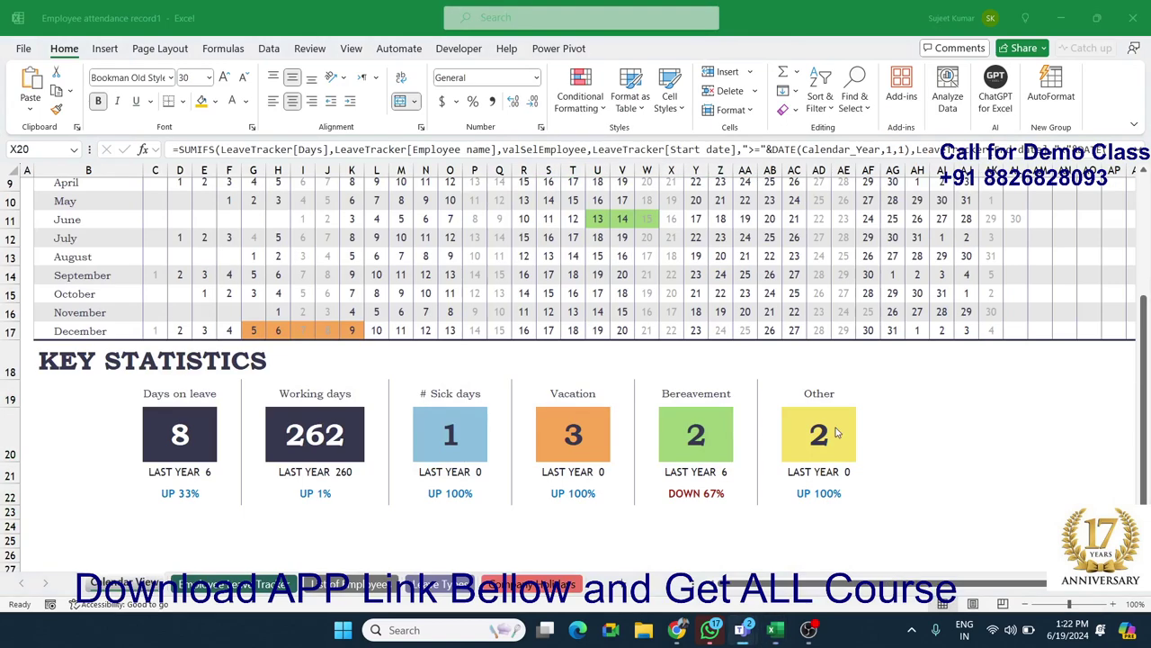
{"action": "key", "text": "alt+Tab"}
{"action": "key", "text": "Tab"}
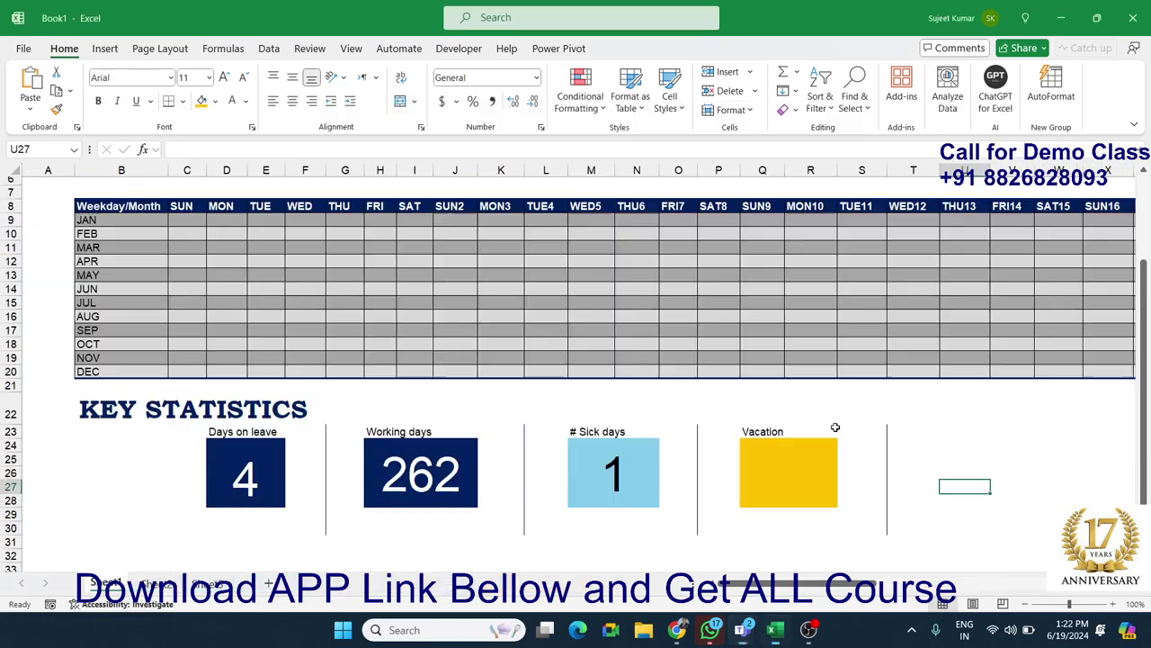
{"action": "left_click", "coordinate": [799, 469]}
{"action": "left_click", "coordinate": [787, 386]}
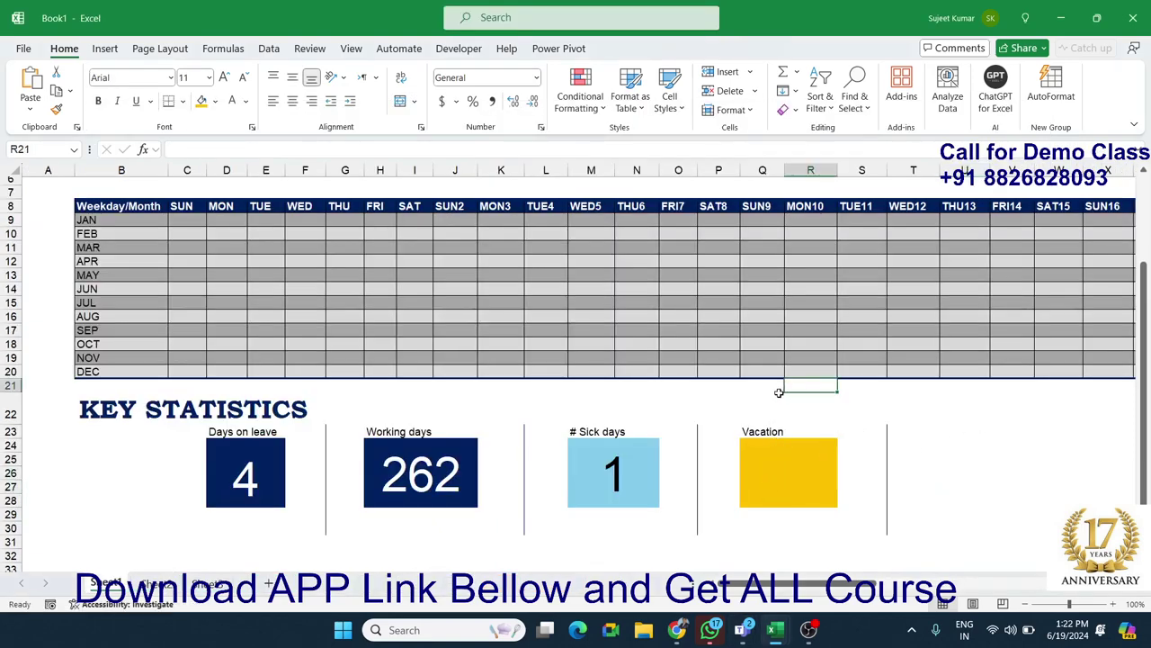
{"action": "scroll", "coordinate": [779, 393], "scroll_direction": "up", "scroll_amount": 2}
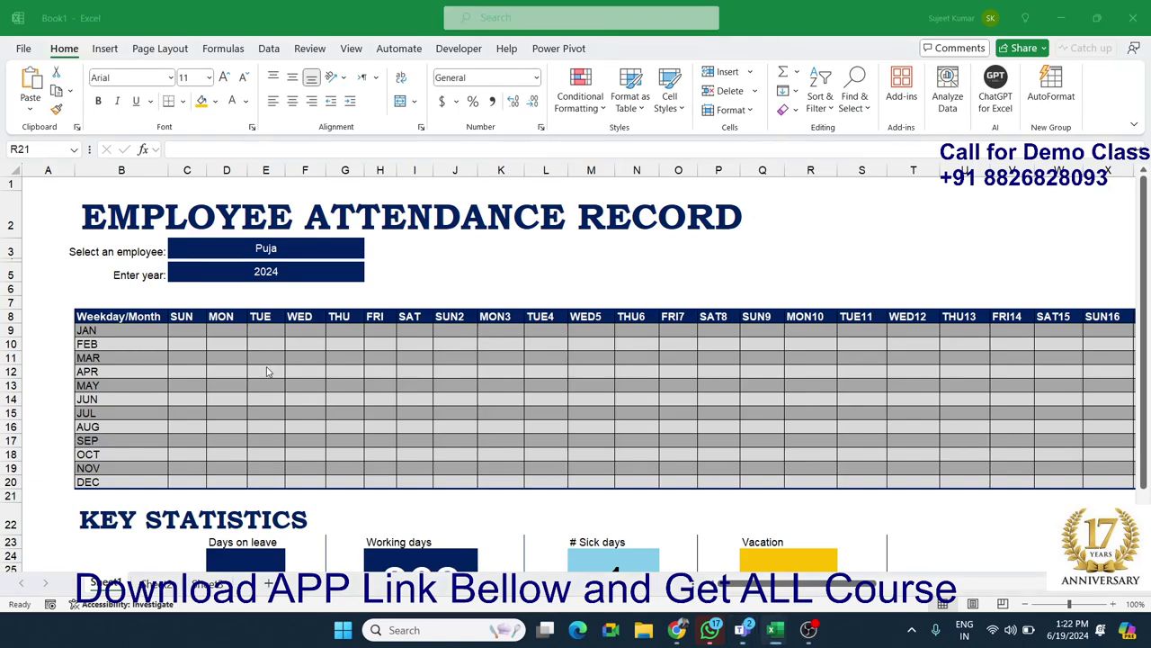
{"action": "key", "text": "alt+Tab"}
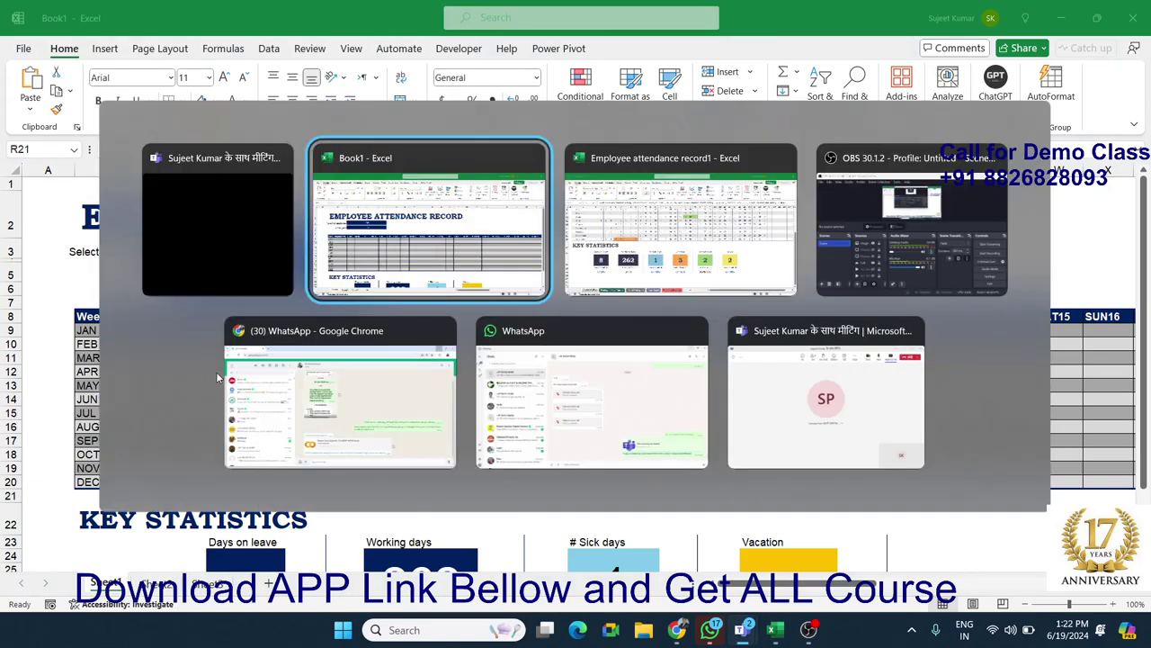
{"action": "key", "text": "alt+Tab"}
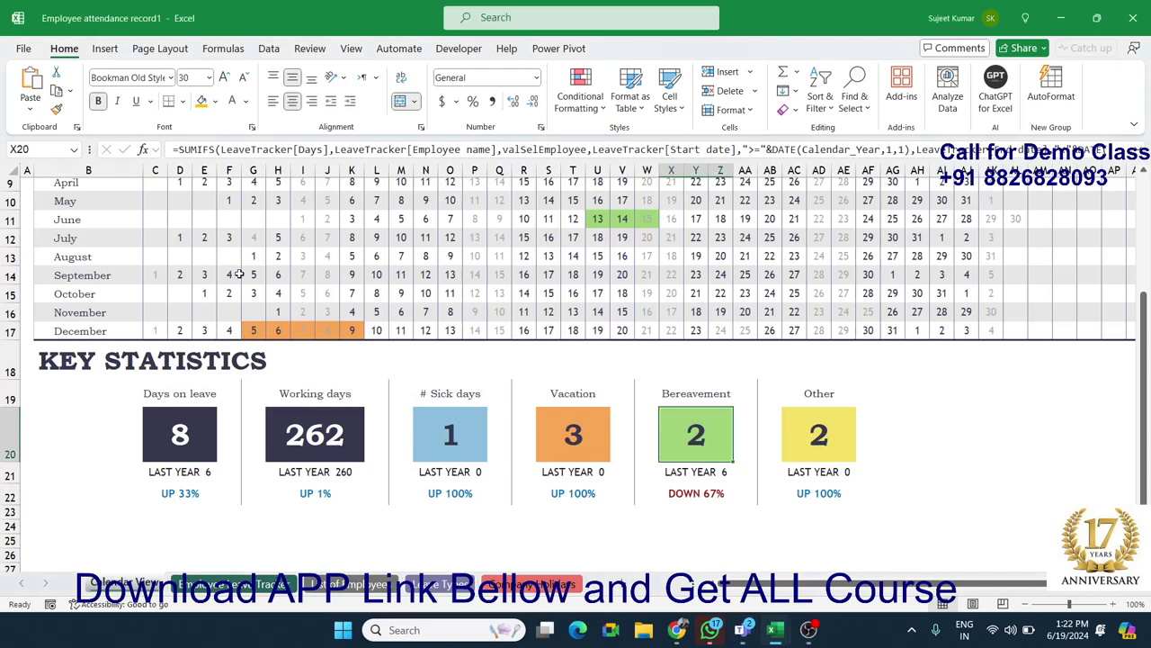
{"action": "left_click", "coordinate": [239, 261]}
{"action": "scroll", "coordinate": [245, 290], "scroll_direction": "up", "scroll_amount": 3}
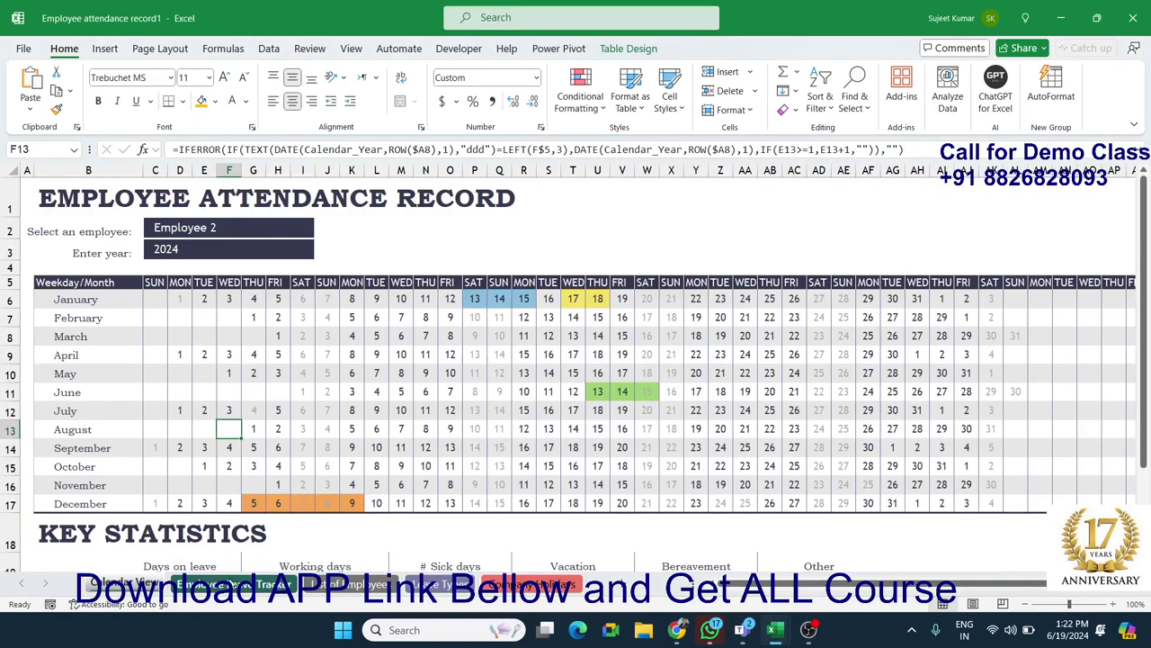
{"action": "left_click", "coordinate": [232, 584]}
{"action": "left_click", "coordinate": [305, 585]}
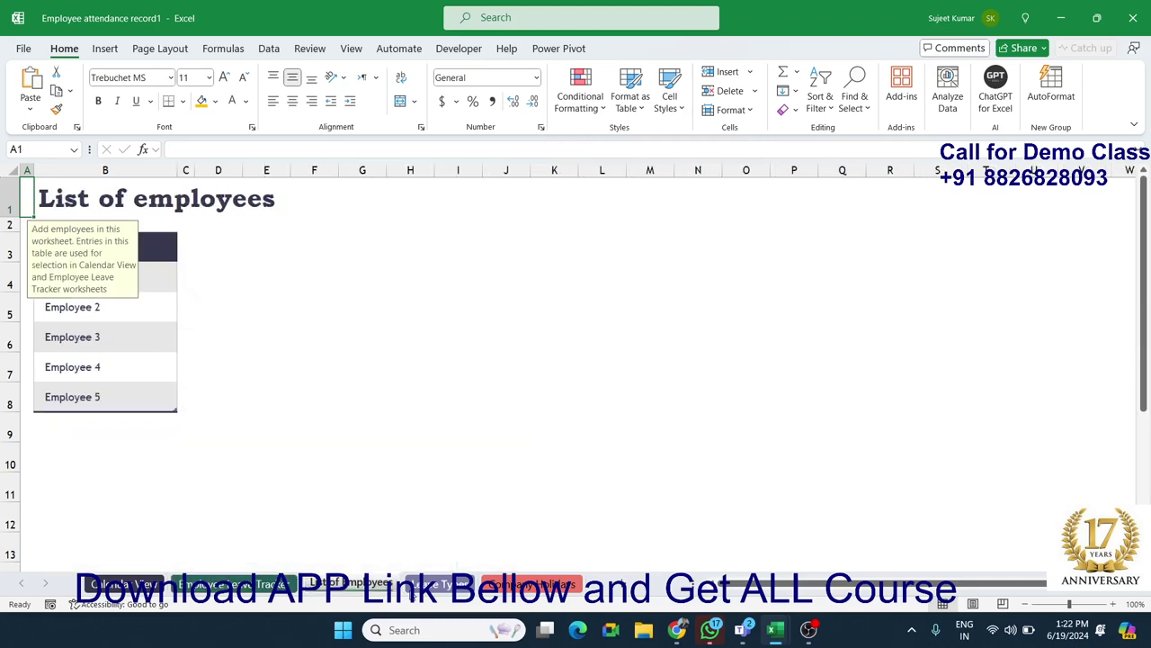
{"action": "left_click", "coordinate": [438, 584]}
{"action": "left_click", "coordinate": [531, 583]}
{"action": "left_click", "coordinate": [438, 584]}
{"action": "left_click", "coordinate": [351, 584]}
{"action": "left_click", "coordinate": [216, 583]}
{"action": "left_click", "coordinate": [126, 584]}
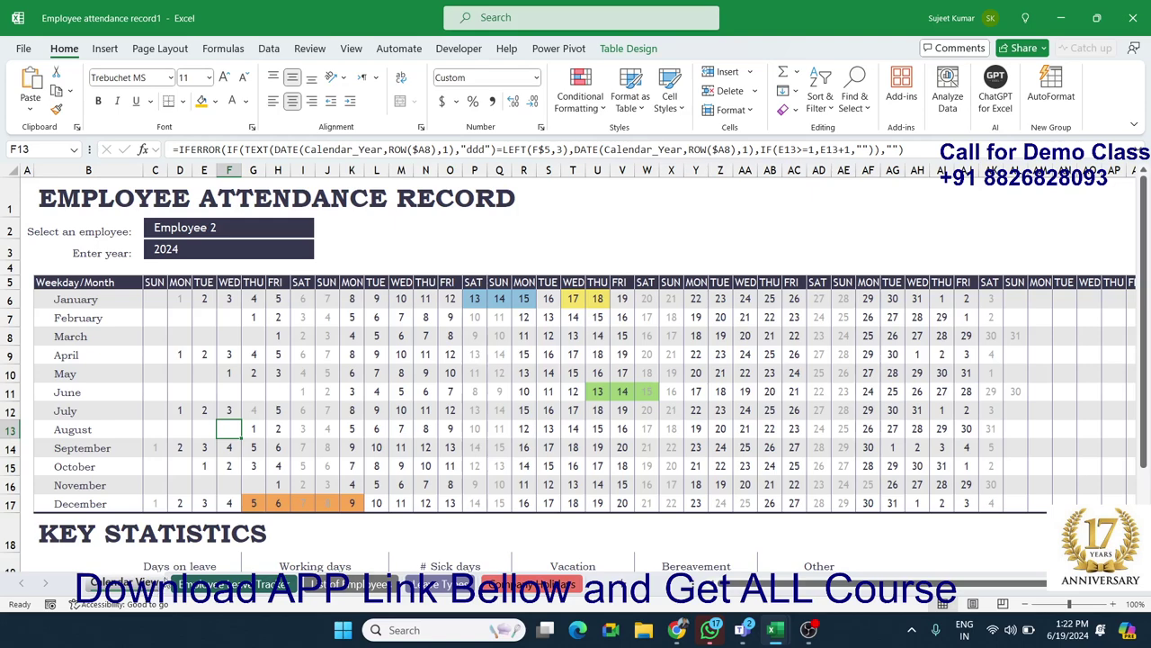
{"action": "scroll", "coordinate": [212, 457], "scroll_direction": "down", "scroll_amount": 3}
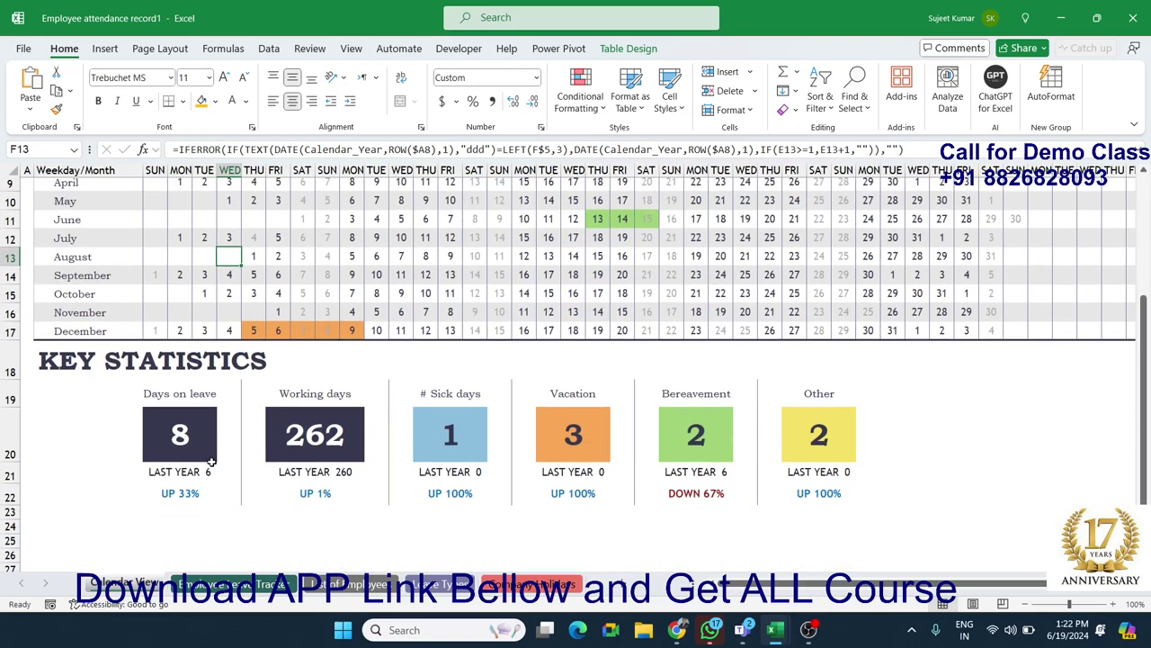
{"action": "scroll", "coordinate": [212, 461], "scroll_direction": "up", "scroll_amount": 2}
{"action": "scroll", "coordinate": [213, 460], "scroll_direction": "up", "scroll_amount": 1}
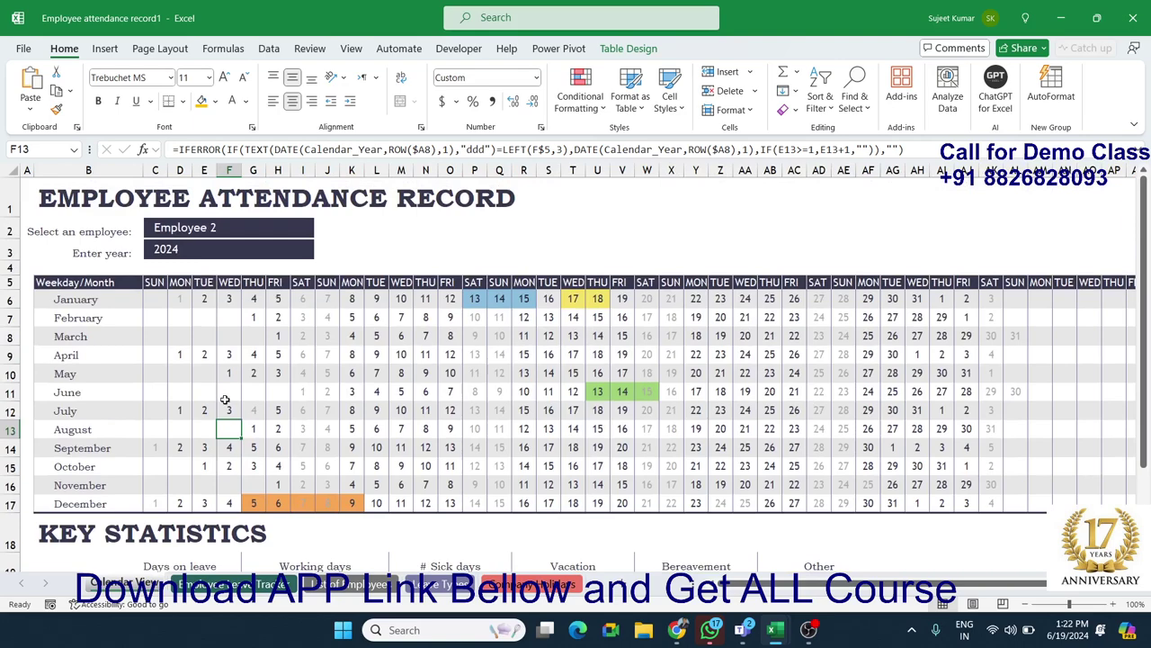
{"action": "double_click", "coordinate": [208, 302]}
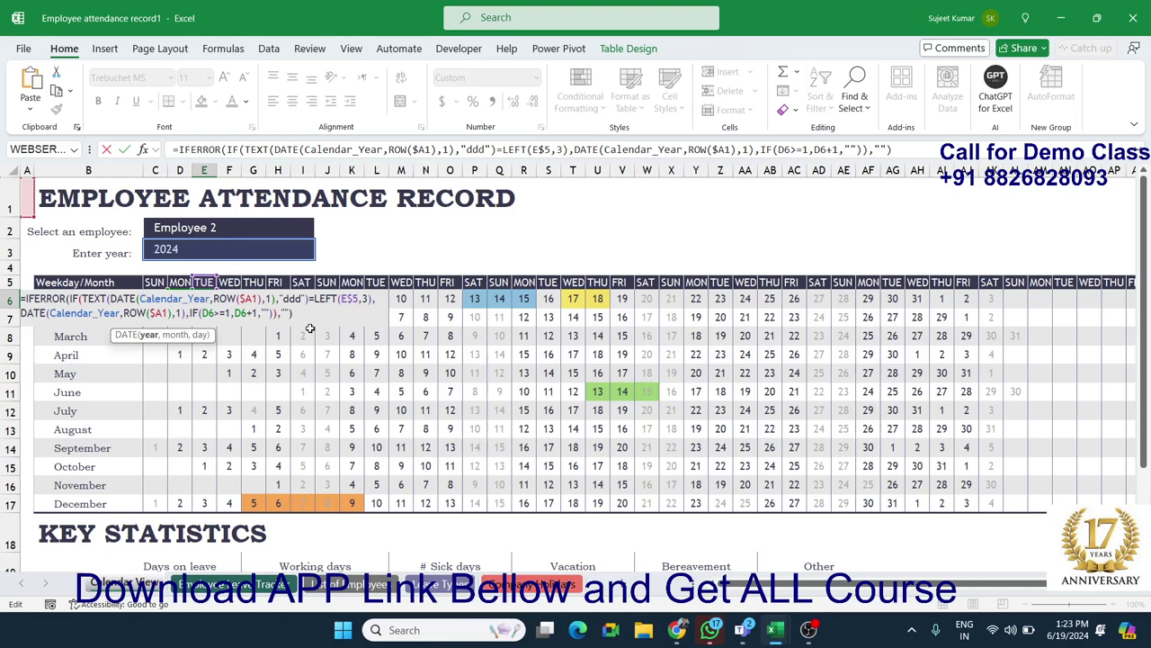
{"action": "left_click_drag", "start_coordinate": [292, 313], "coordinate": [2, 278]}
{"action": "key", "text": "Escape"}
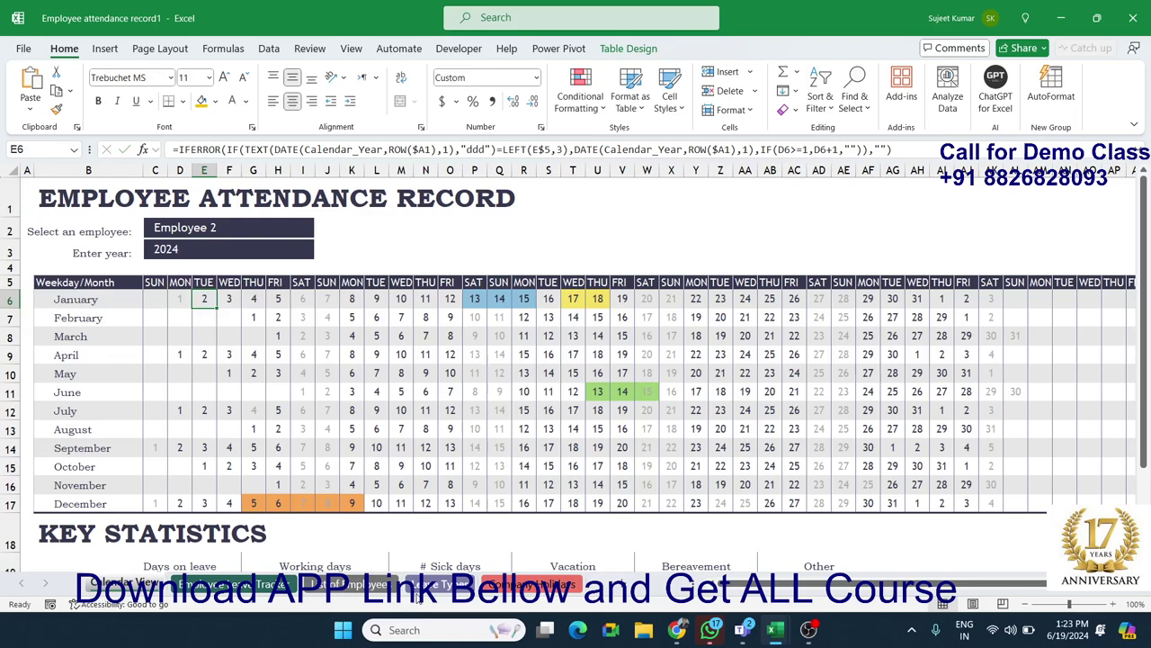
{"action": "left_click", "coordinate": [423, 585]}
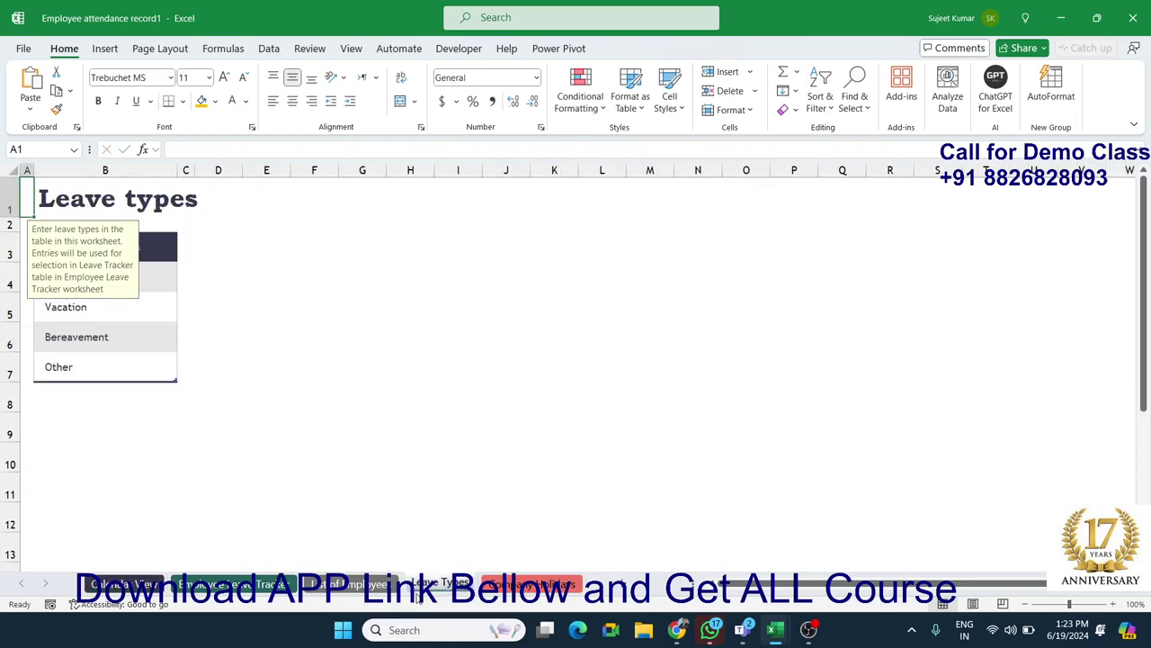
{"action": "left_click", "coordinate": [520, 583]}
{"action": "left_click", "coordinate": [413, 487]}
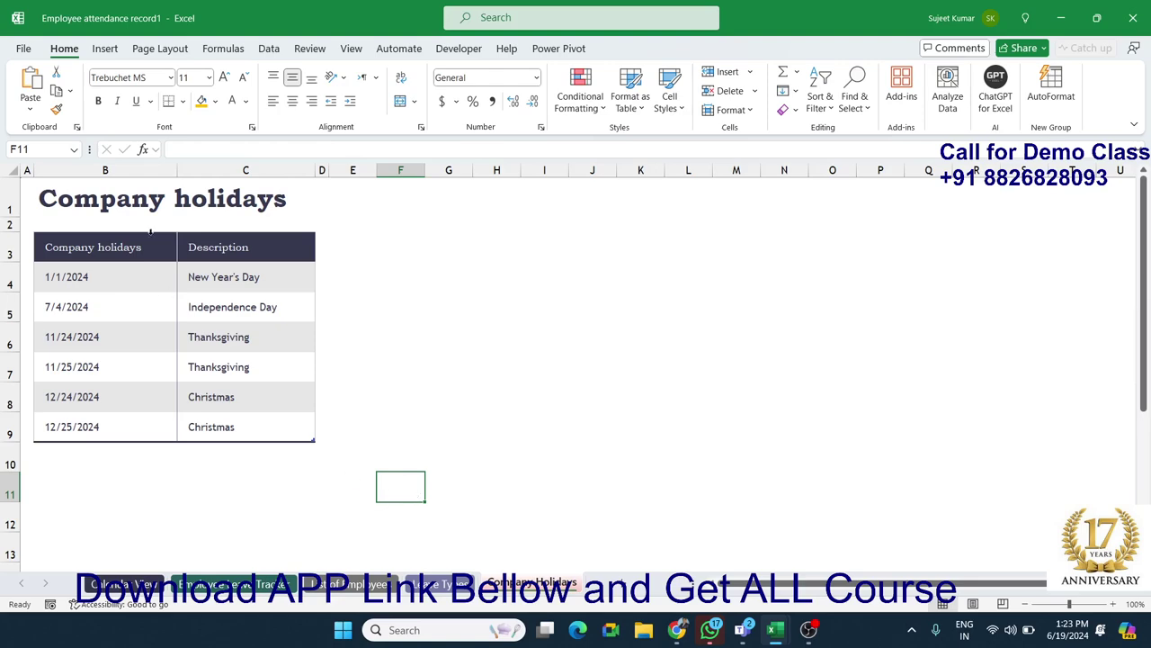
{"action": "left_click", "coordinate": [148, 584]}
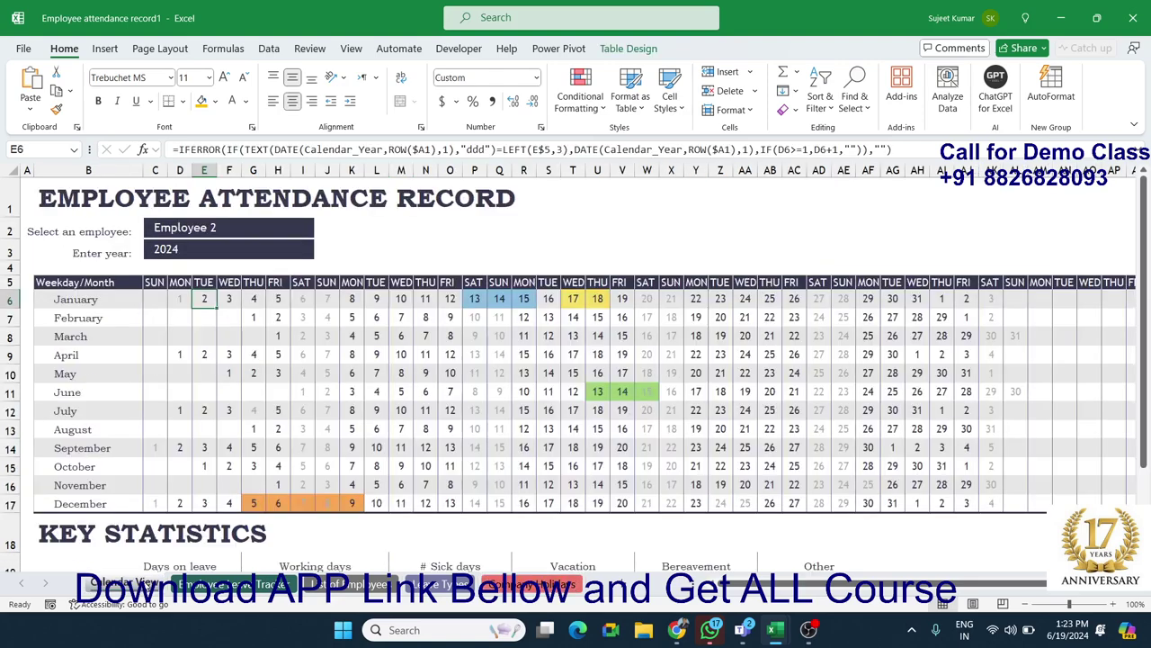
{"action": "left_click", "coordinate": [21, 48]}
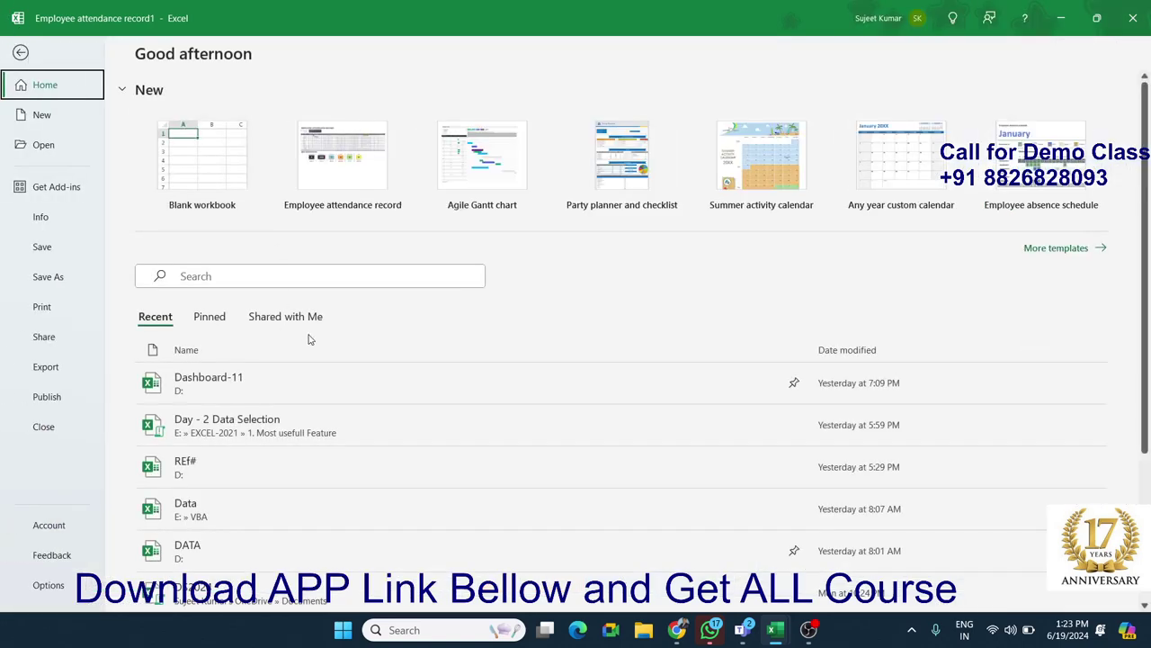
{"action": "left_click", "coordinate": [43, 115]}
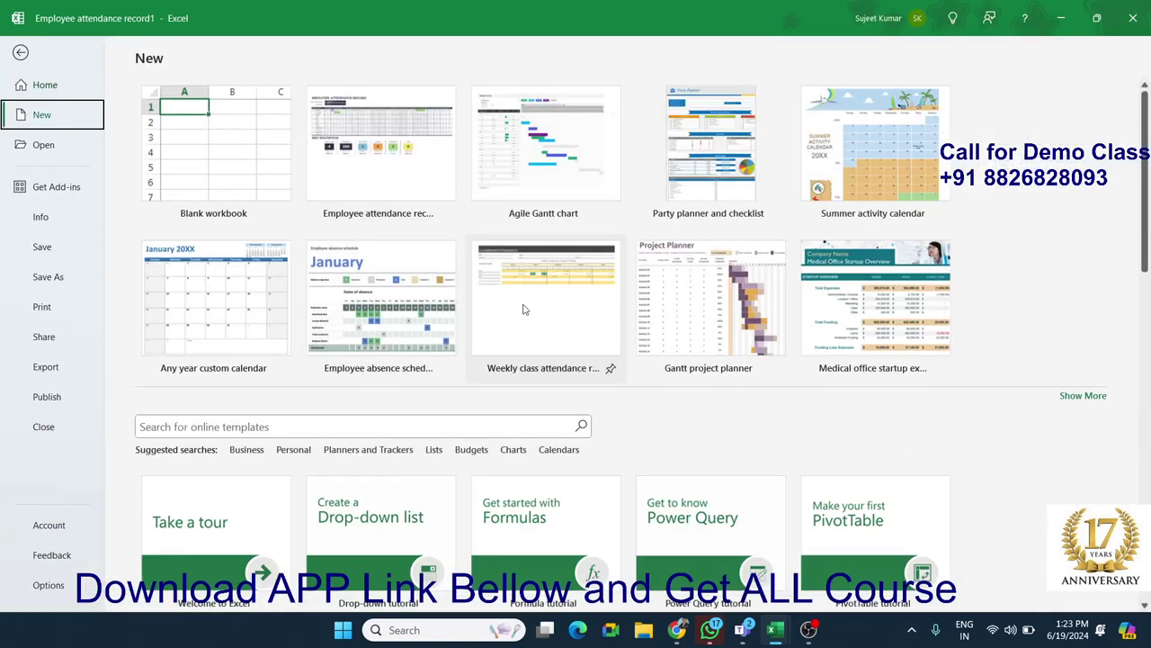
{"action": "scroll", "coordinate": [526, 313], "scroll_direction": "down", "scroll_amount": 3}
{"action": "scroll", "coordinate": [526, 313], "scroll_direction": "up", "scroll_amount": 3}
{"action": "scroll", "coordinate": [526, 313], "scroll_direction": "down", "scroll_amount": 1}
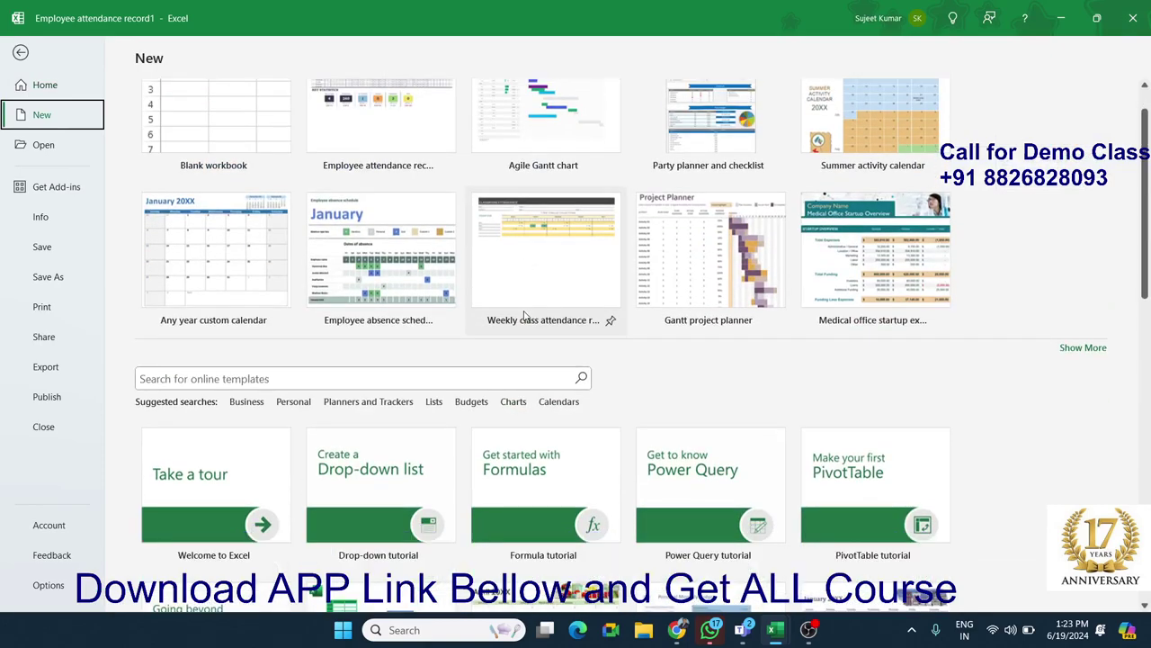
{"action": "key", "text": "Escape"}
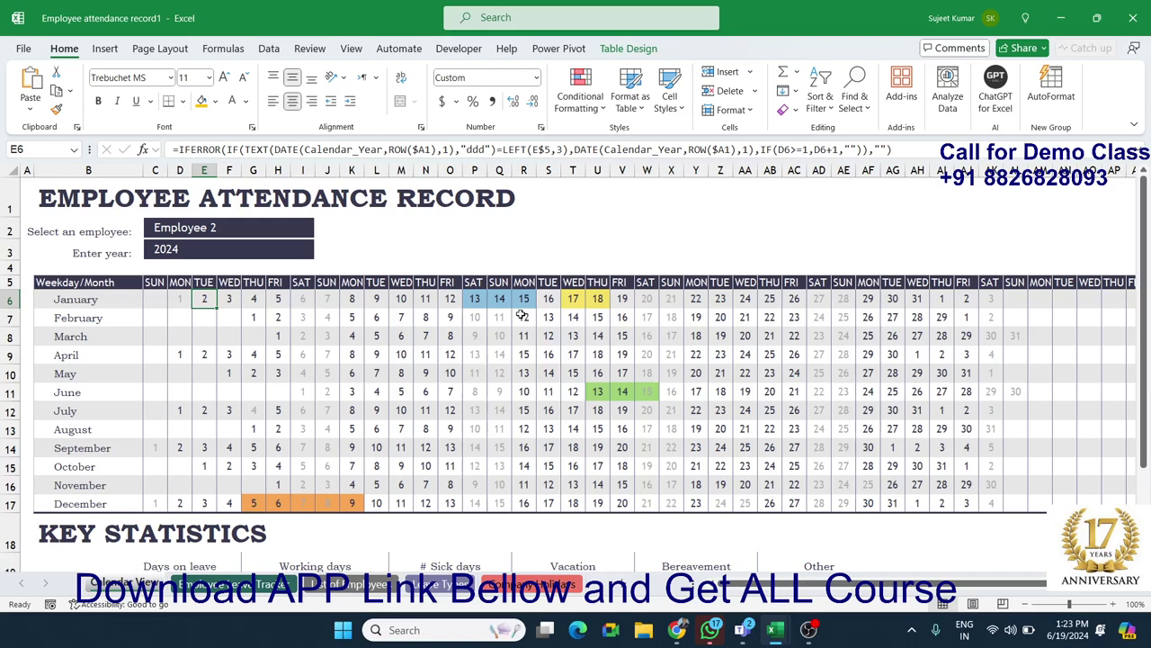
{"action": "scroll", "coordinate": [520, 317], "scroll_direction": "down", "scroll_amount": 1}
{"action": "scroll", "coordinate": [520, 317], "scroll_direction": "down", "scroll_amount": 4}
{"action": "scroll", "coordinate": [518, 319], "scroll_direction": "up", "scroll_amount": 4}
{"action": "scroll", "coordinate": [519, 320], "scroll_direction": "up", "scroll_amount": 2}
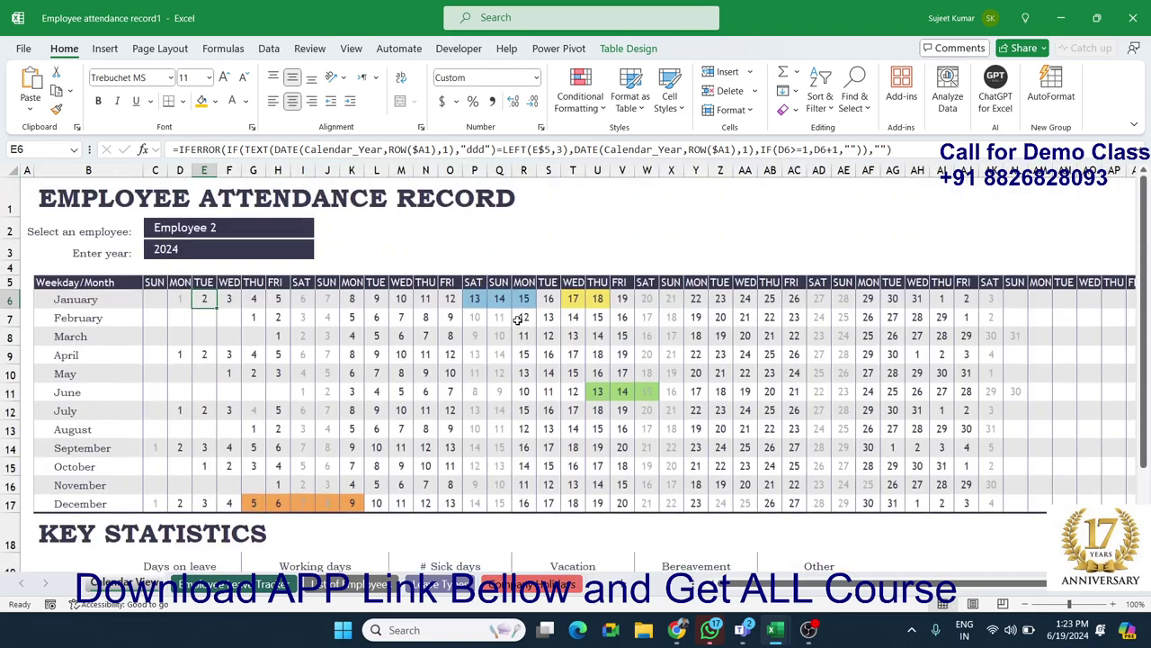